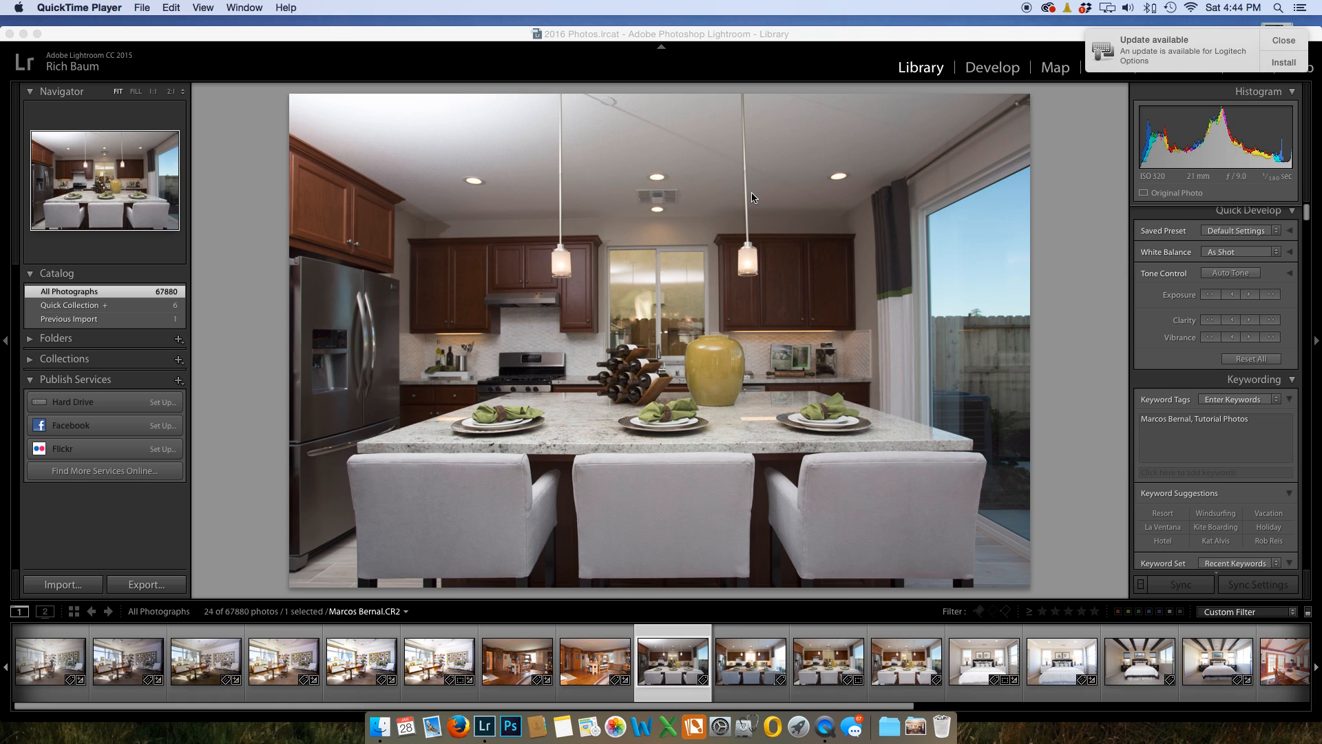
- Compare the unedited kitchen photo with the finished edited version farther along the filmstrip
scroll(1033, 648, right, 10)
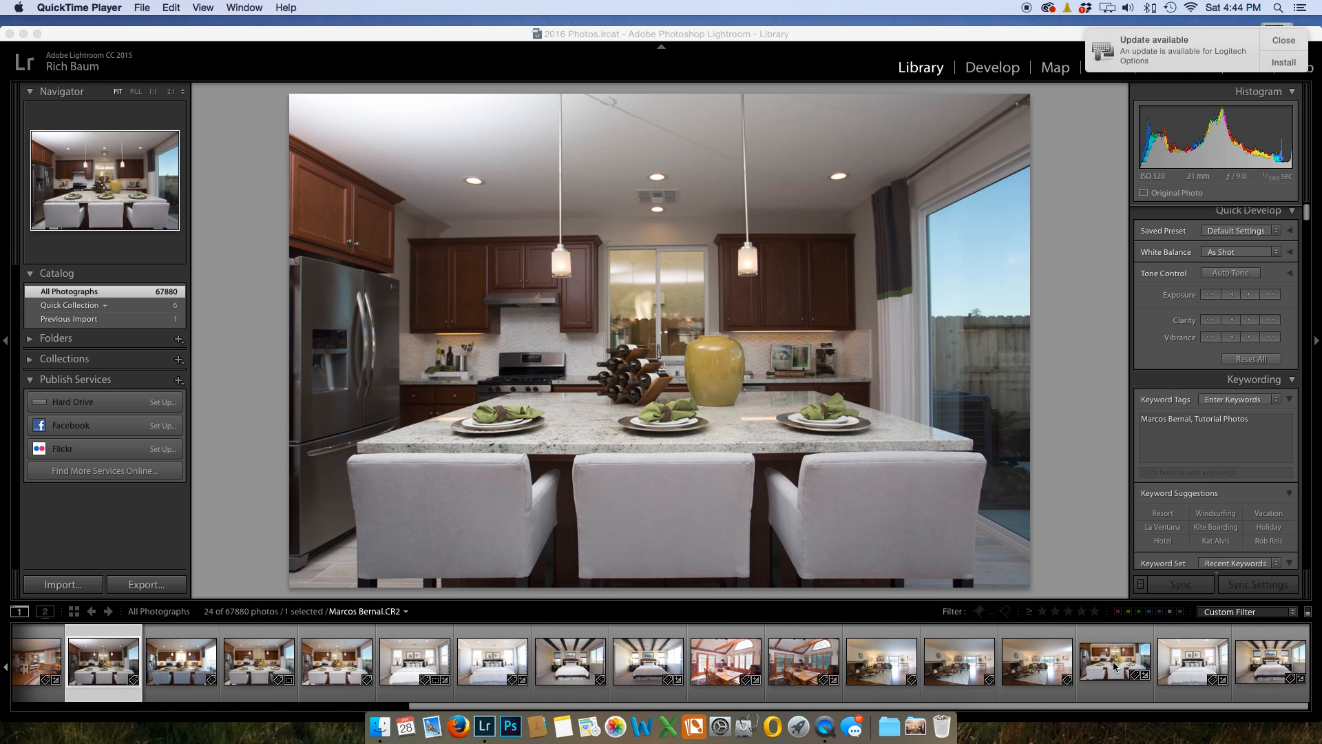
click(1115, 665)
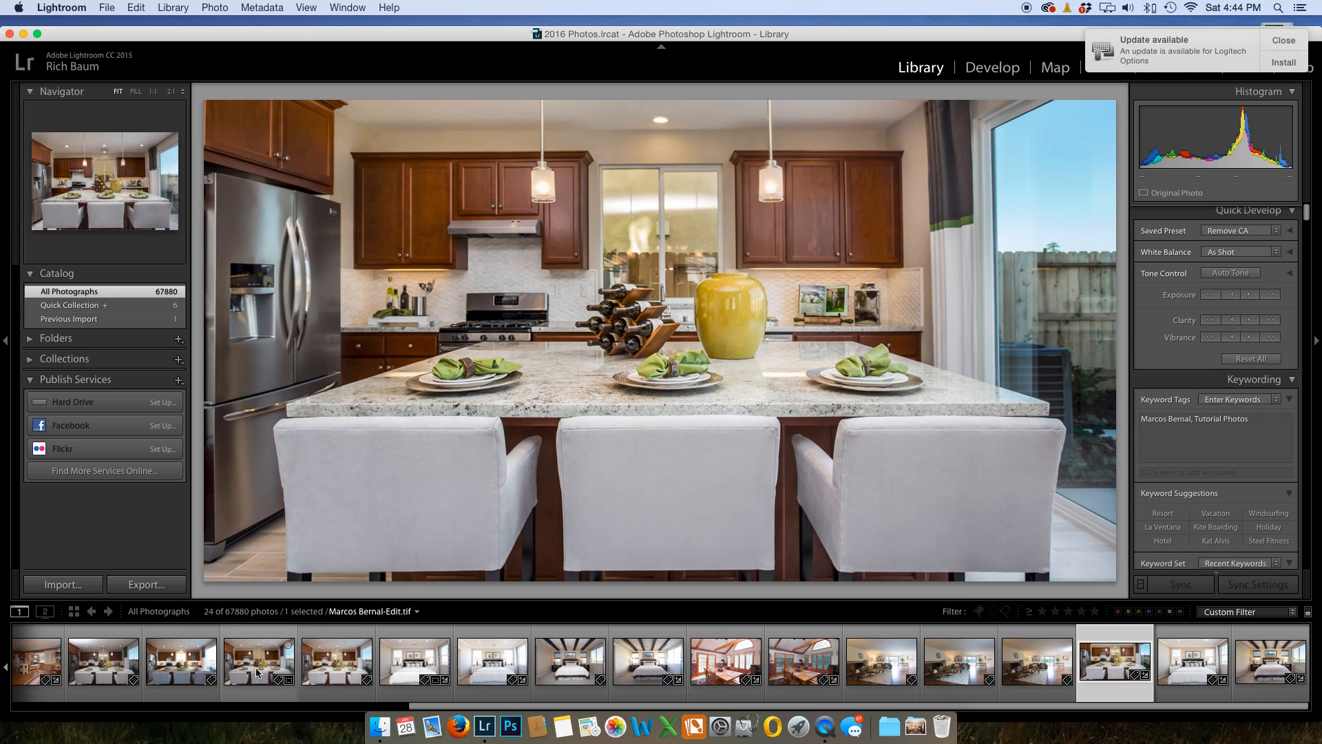
super+click(106, 655)
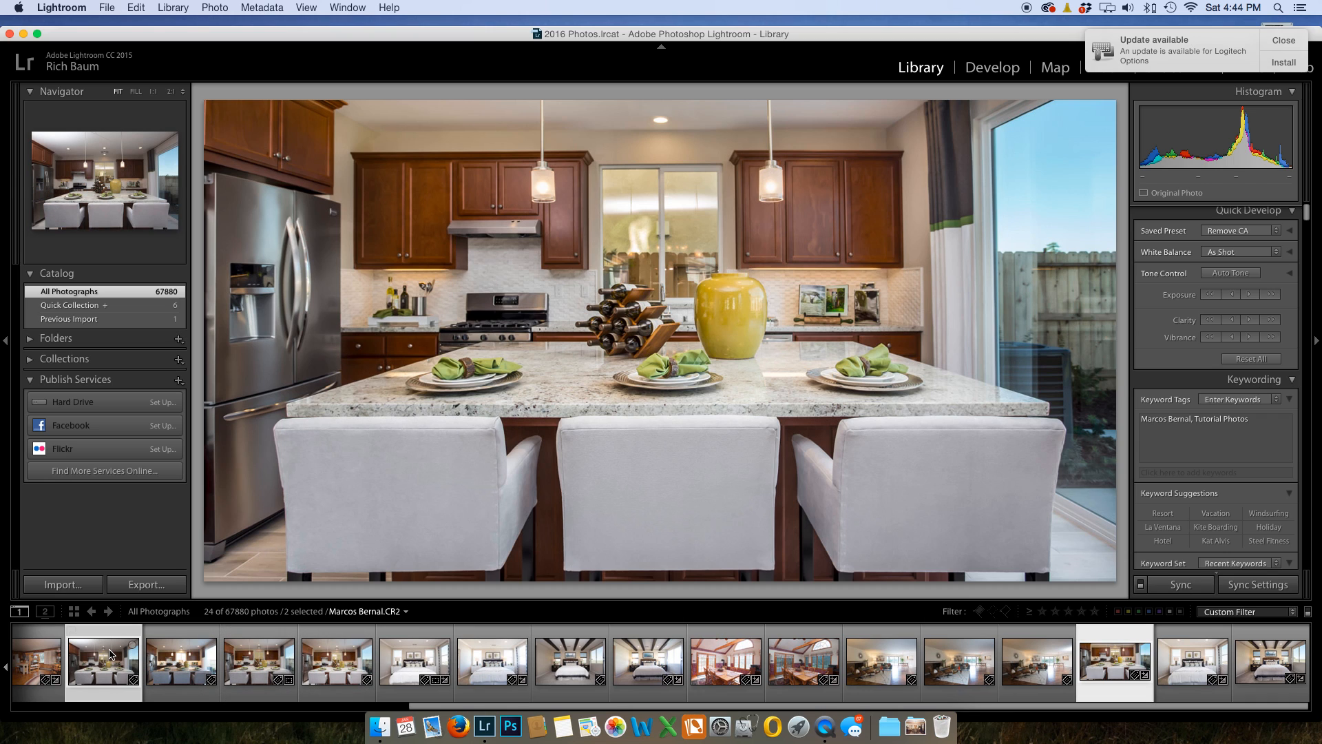
click(106, 654)
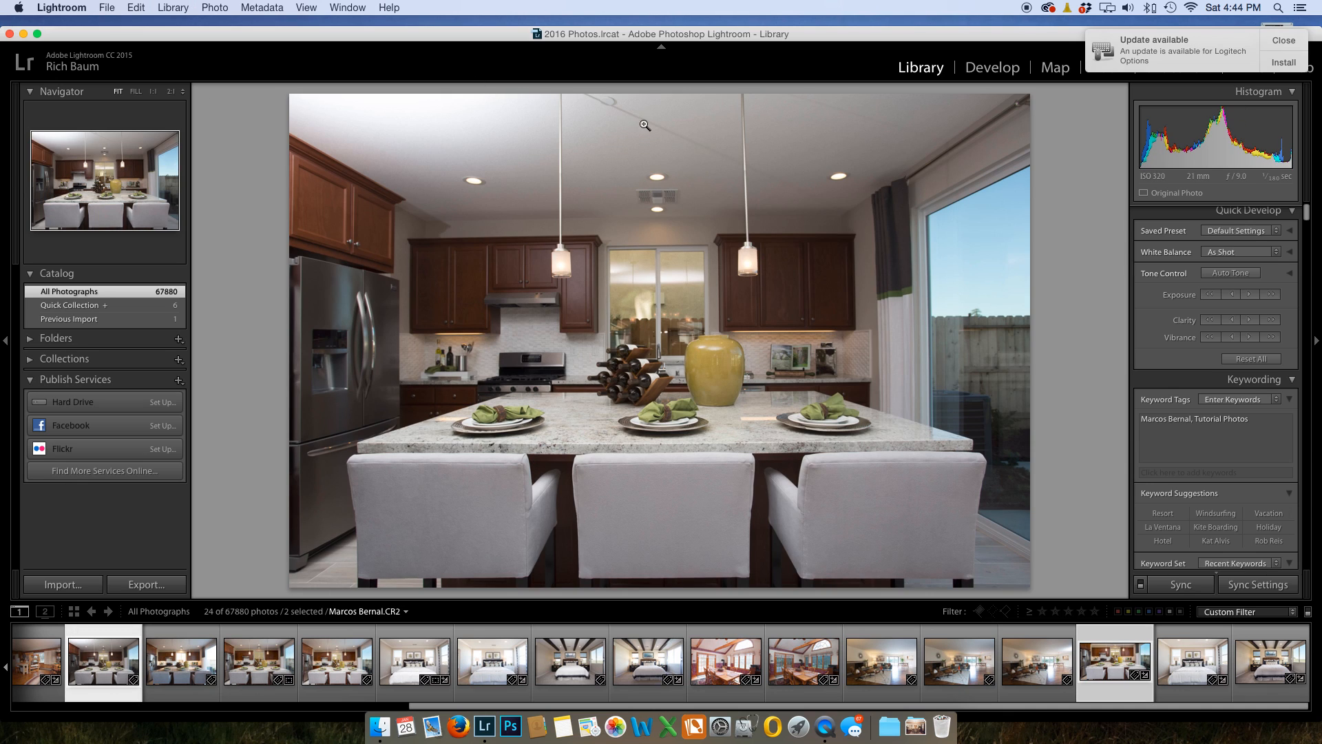
click(1115, 659)
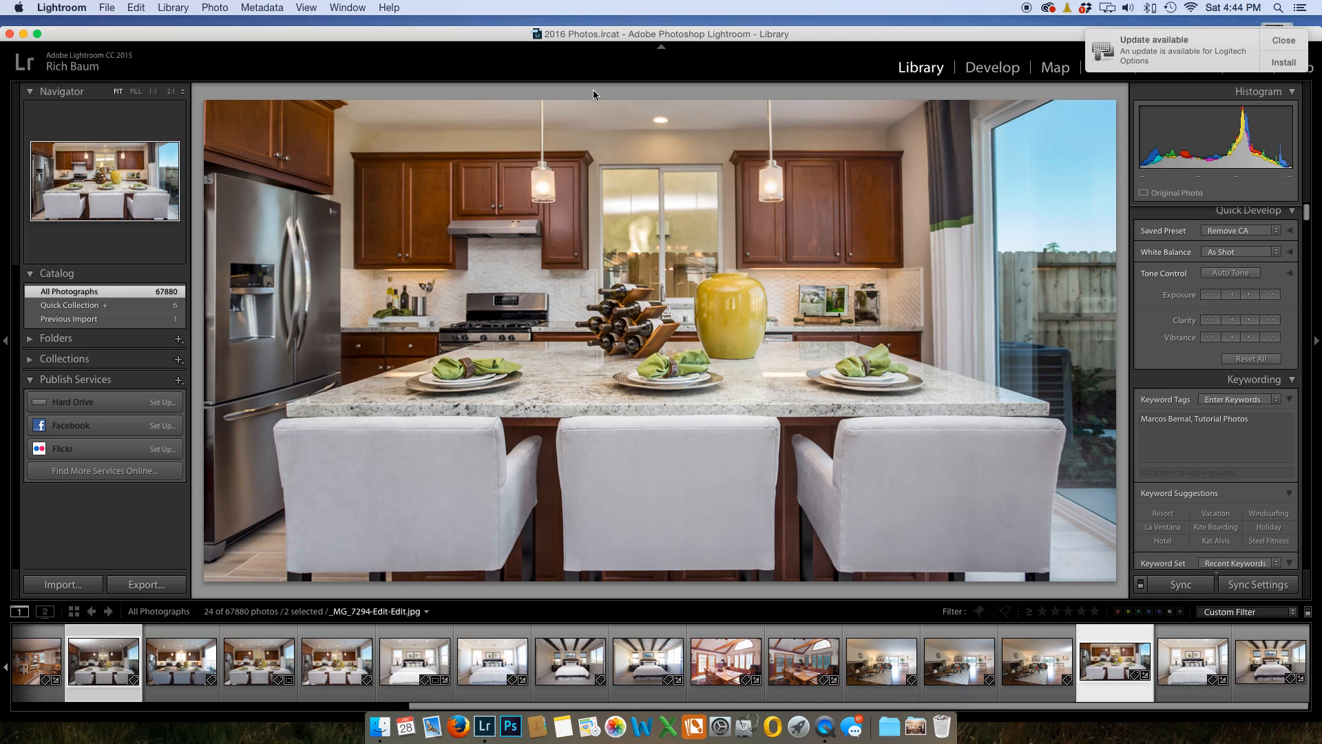
- Examine the window reflections, wine rack and yellow vase in the finished kitchen photo at 1:1 magnification
click(686, 212)
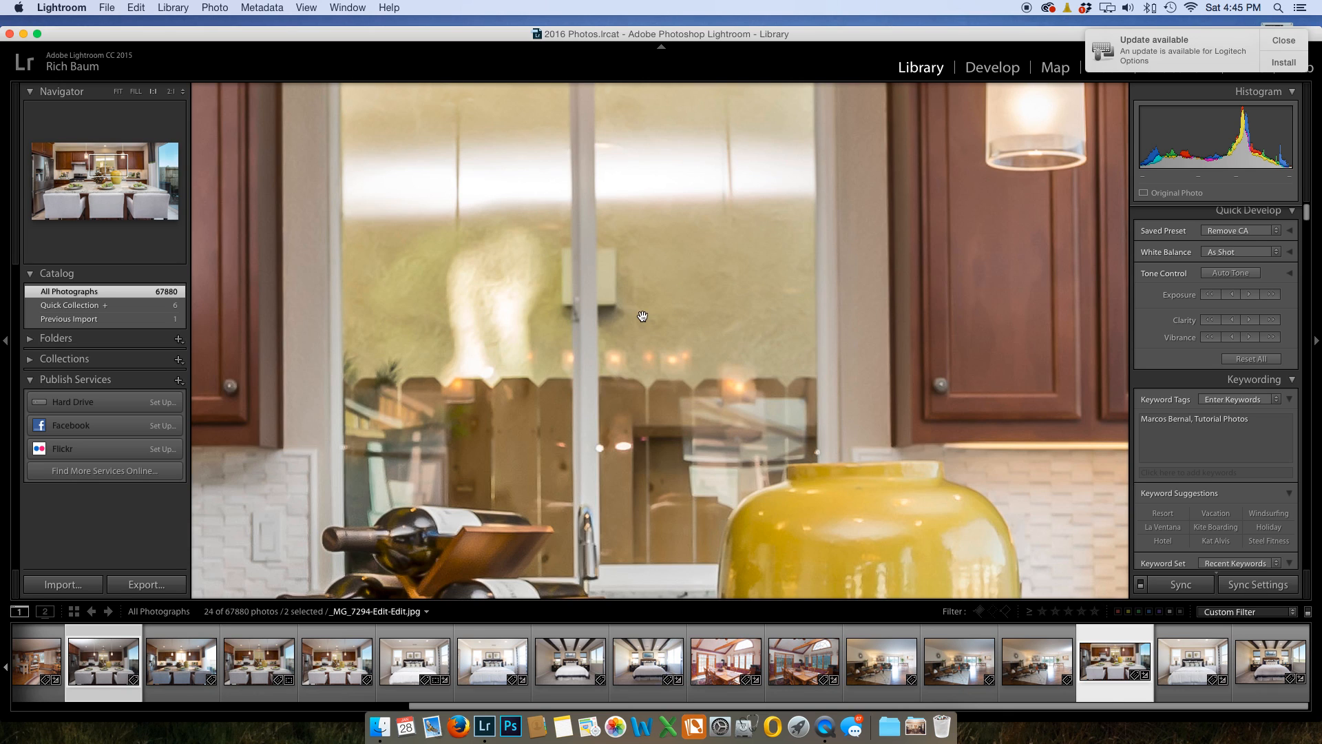
drag(685, 207, 723, 298)
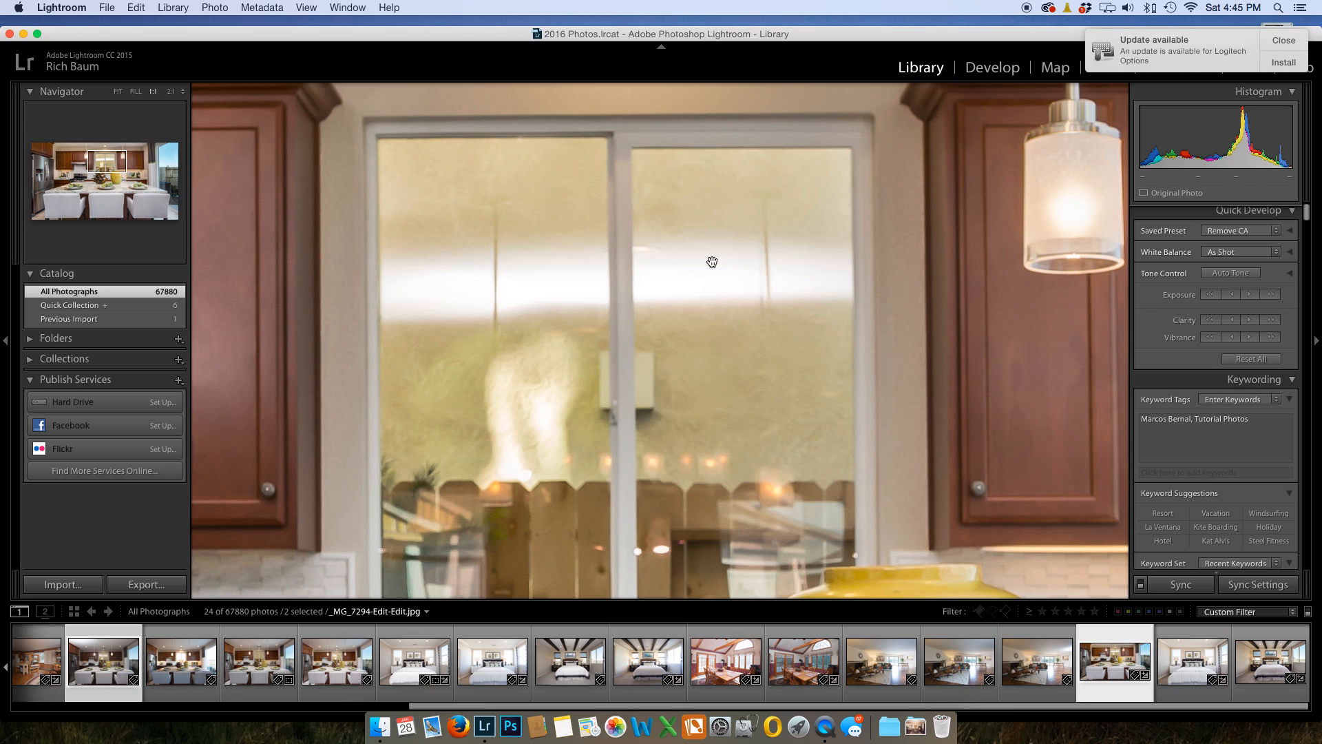
drag(735, 440, 684, 118)
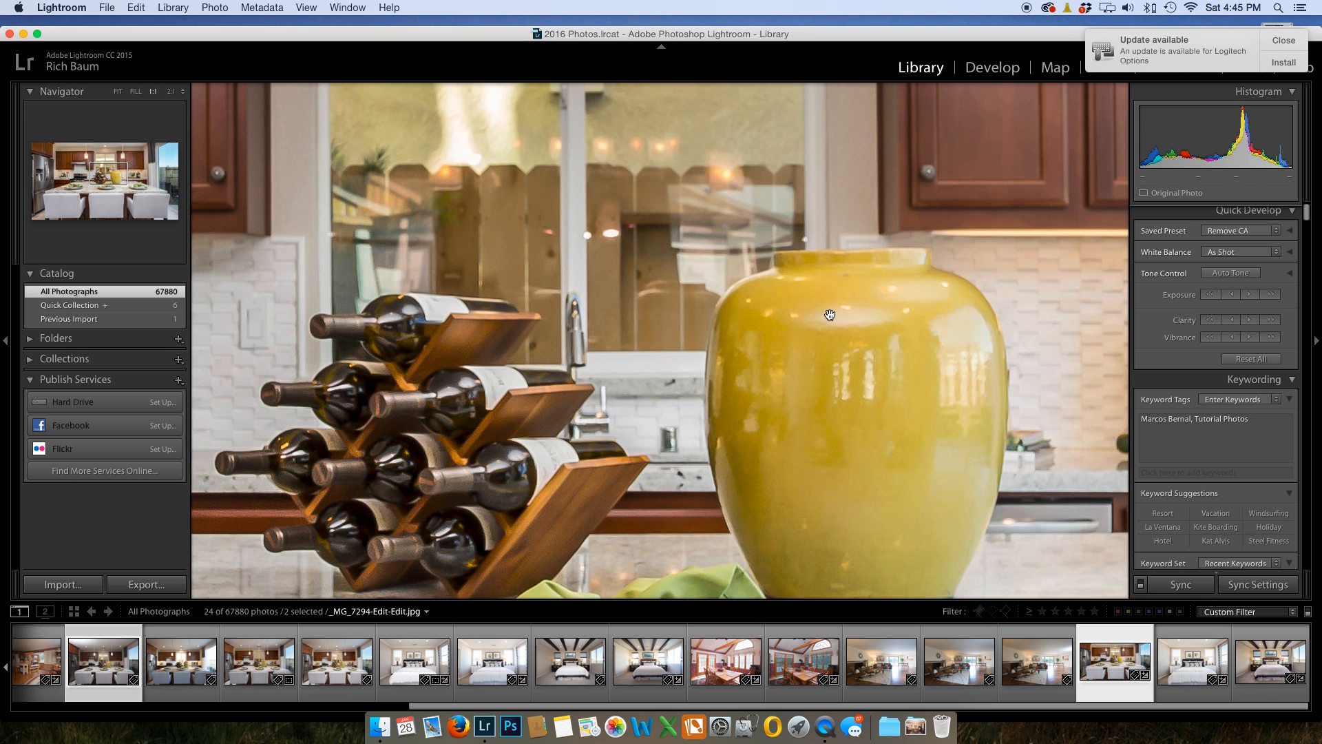
click(690, 268)
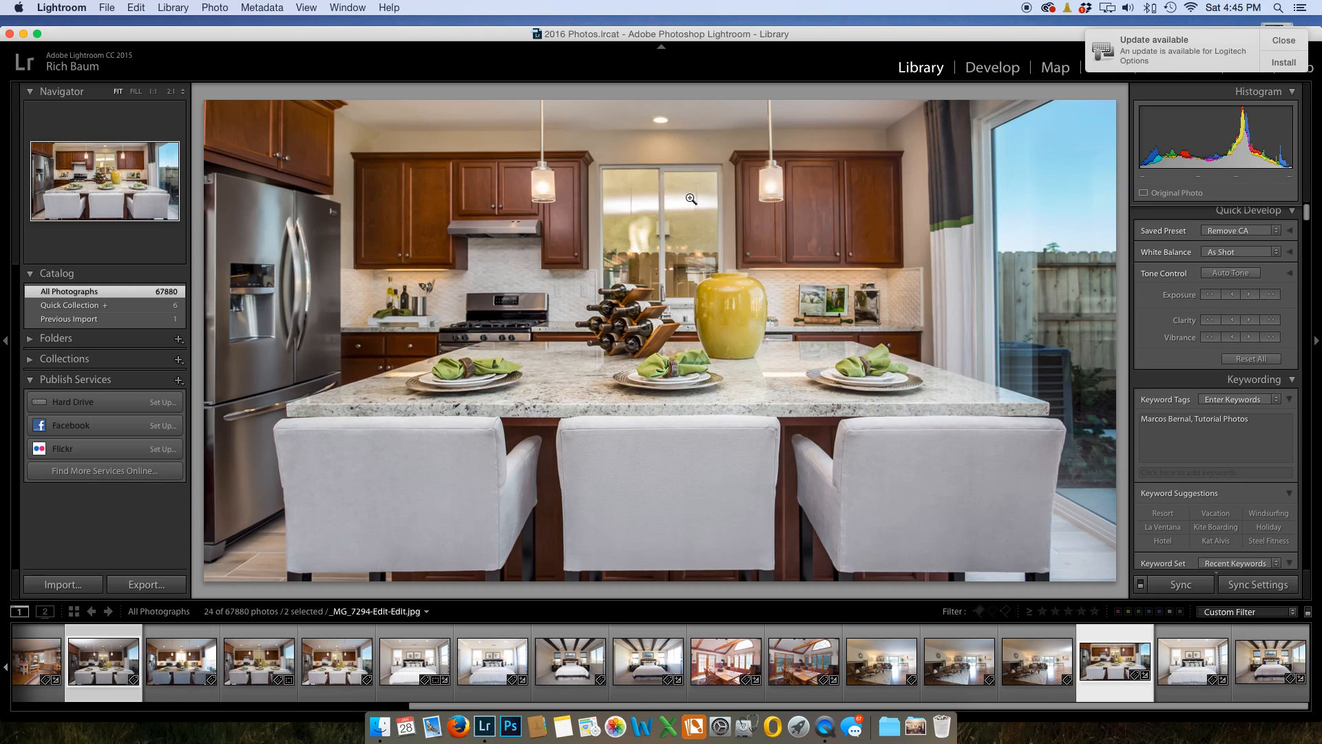
click(672, 211)
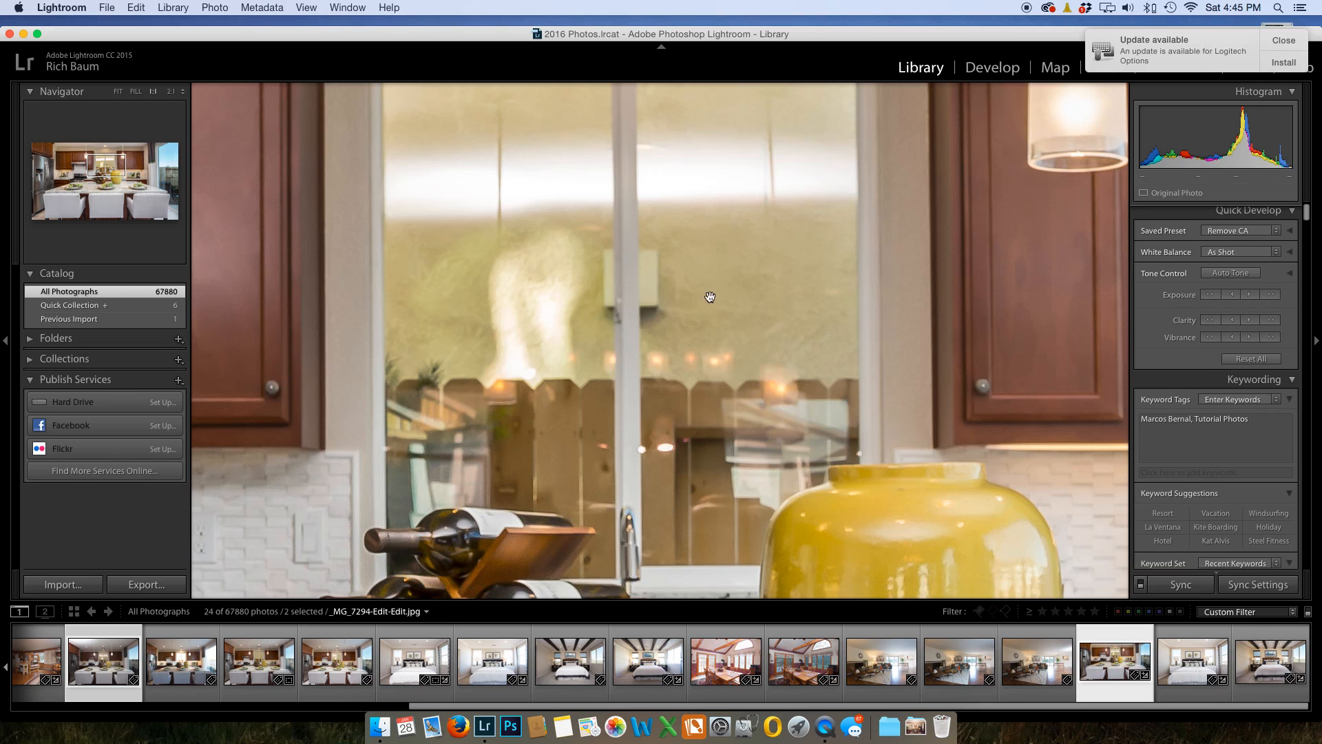
click(624, 330)
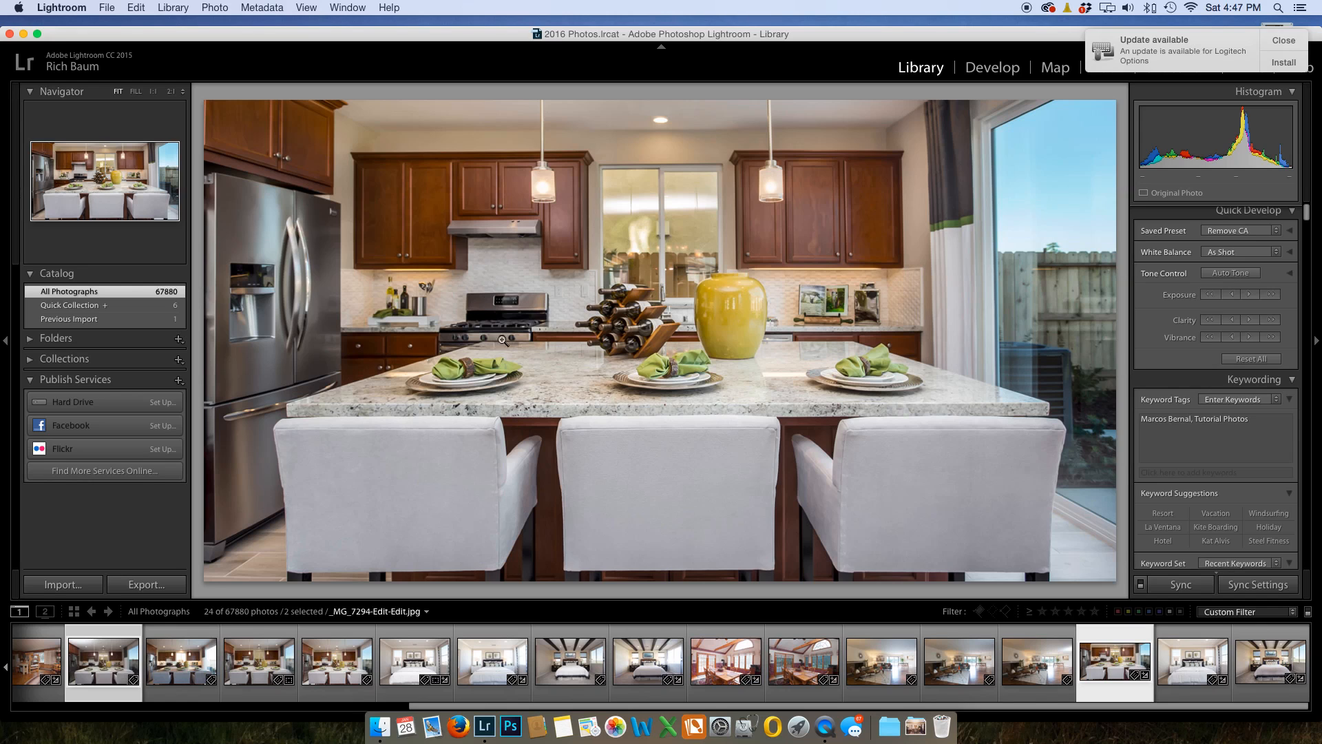
- Apply the Z Full Bump develop preset to the first raw kitchen photo and set its Exposure to +0.30
click(76, 658)
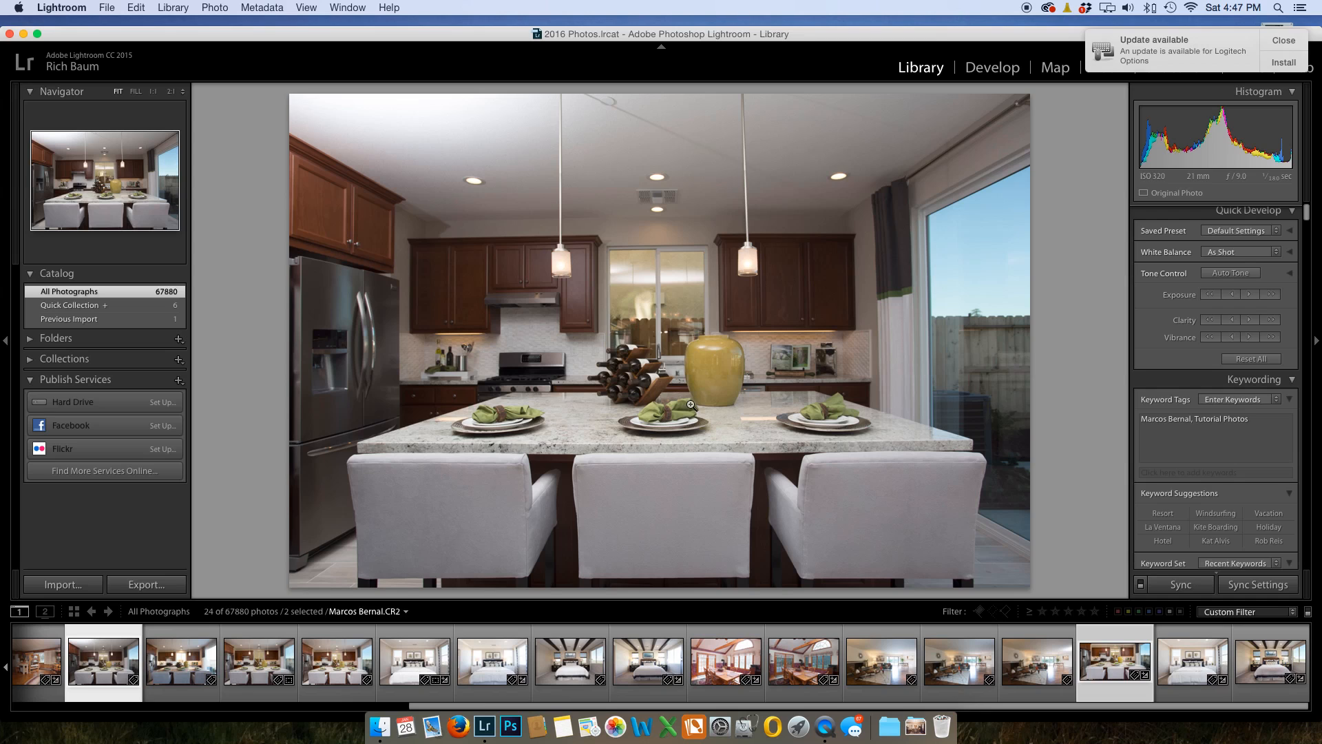
click(985, 72)
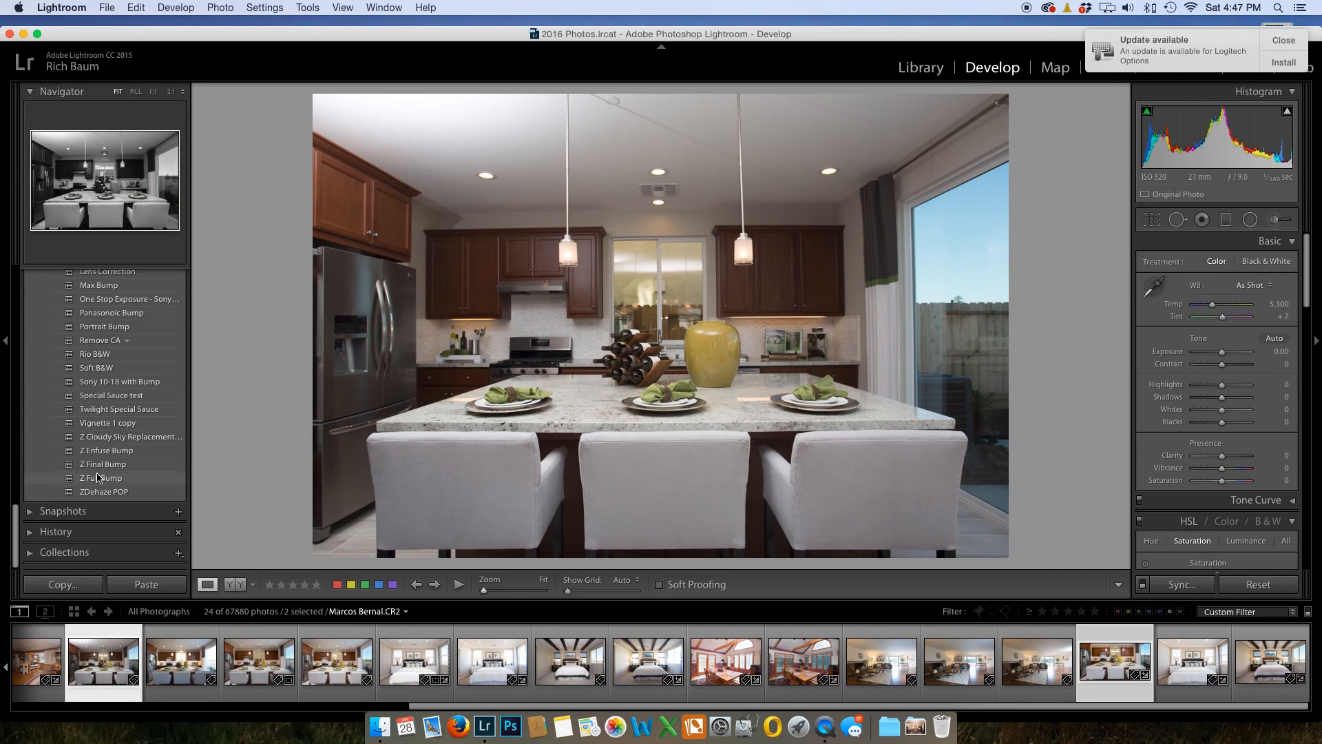
click(100, 478)
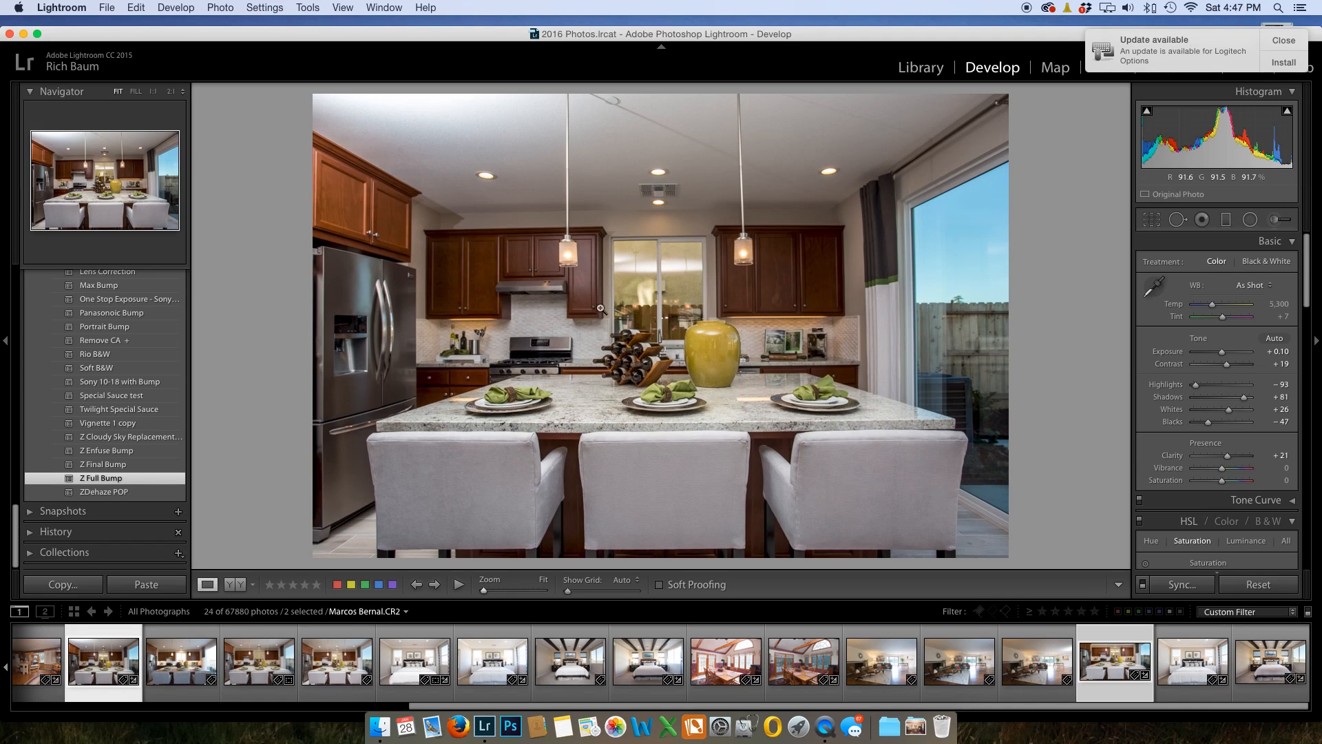
drag(1222, 354, 1224, 356)
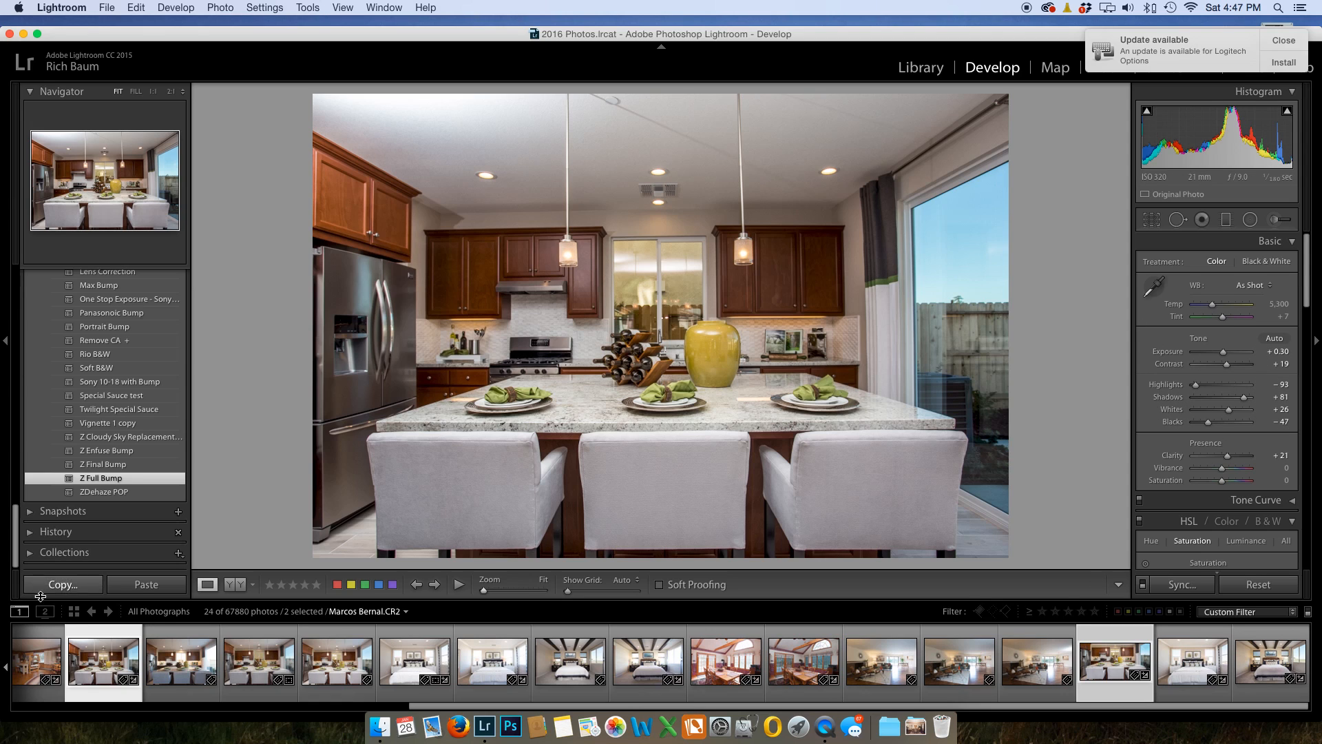
- On the second raw kitchen photo, the one with the bright windows, set Highlights to -100 and Exposure to +0.45
click(173, 659)
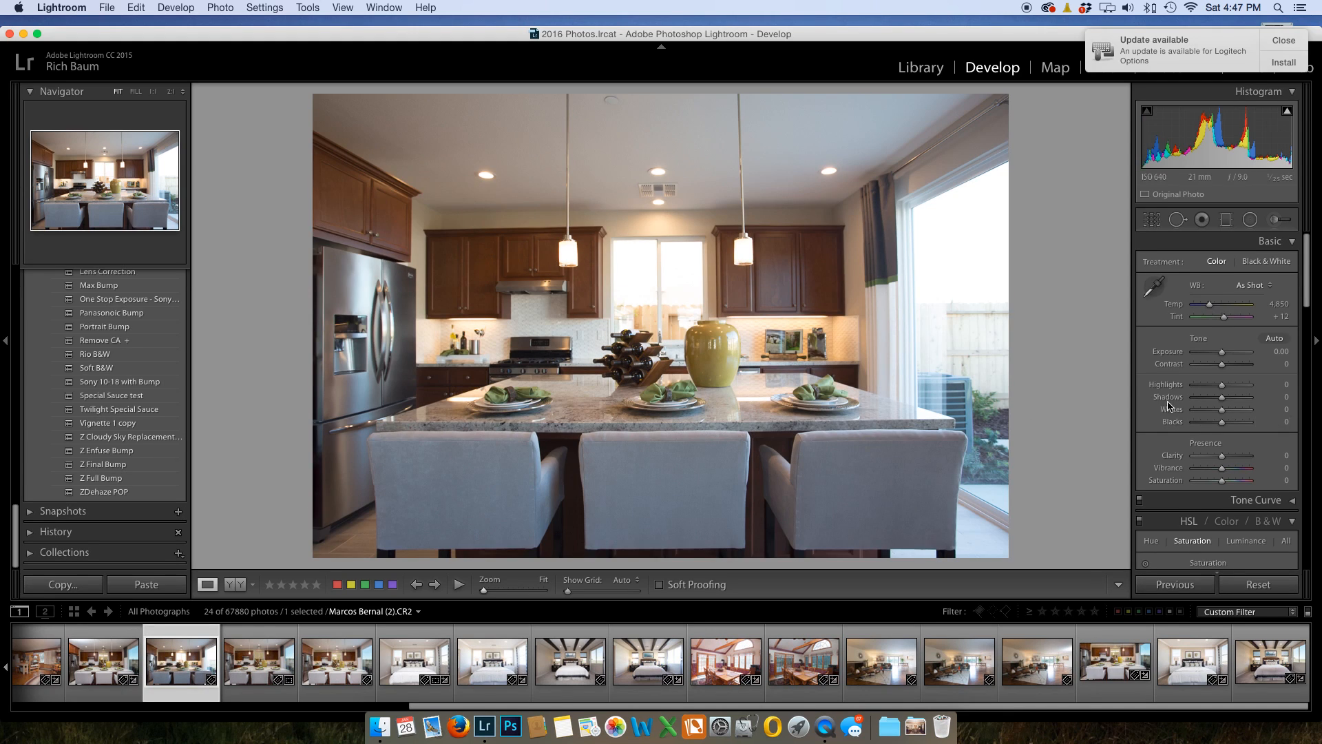
click(1193, 386)
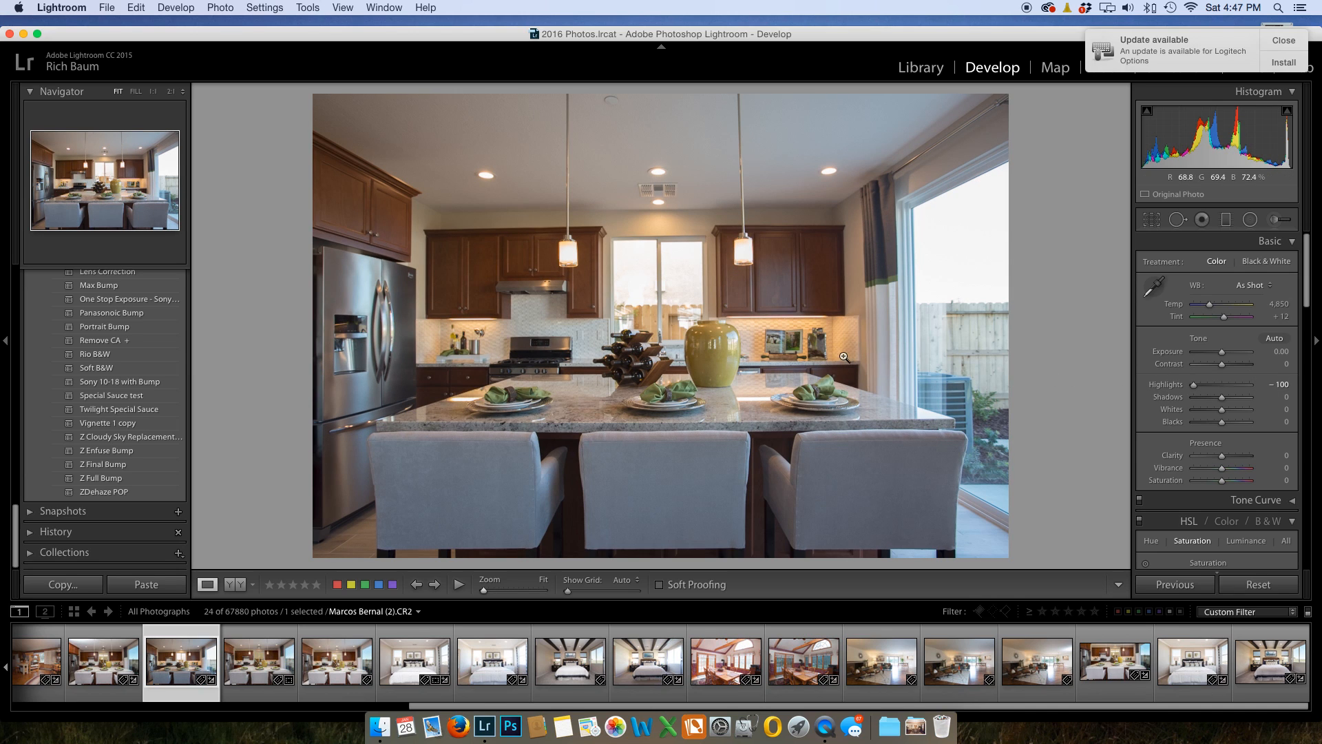
key(Left)
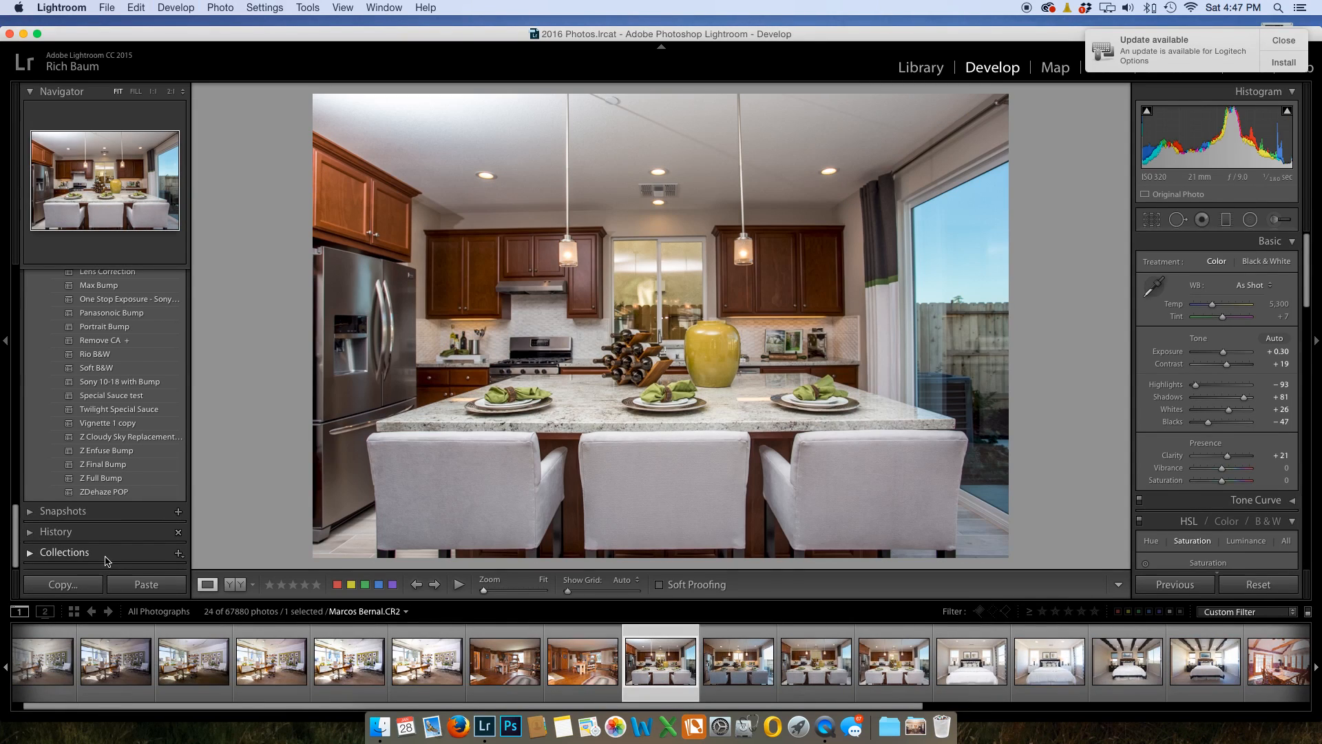
key(Right)
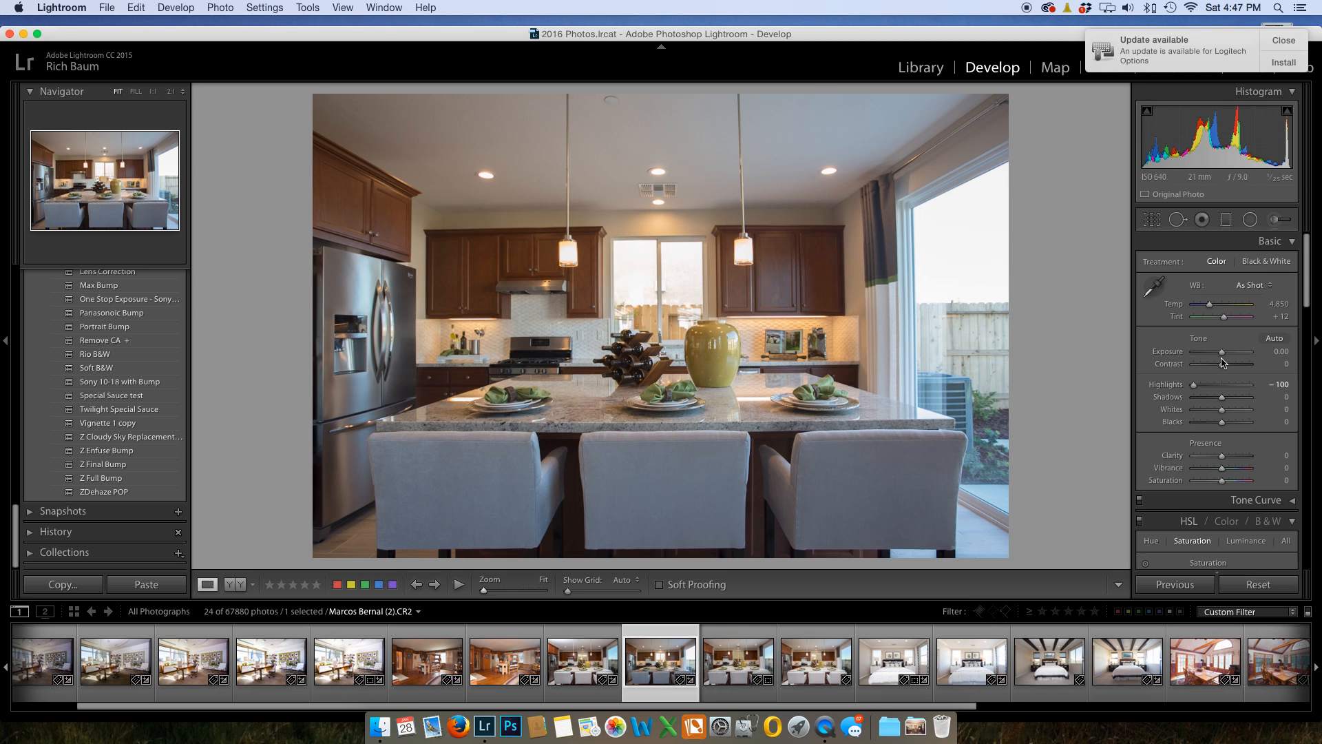
drag(1221, 353, 1224, 352)
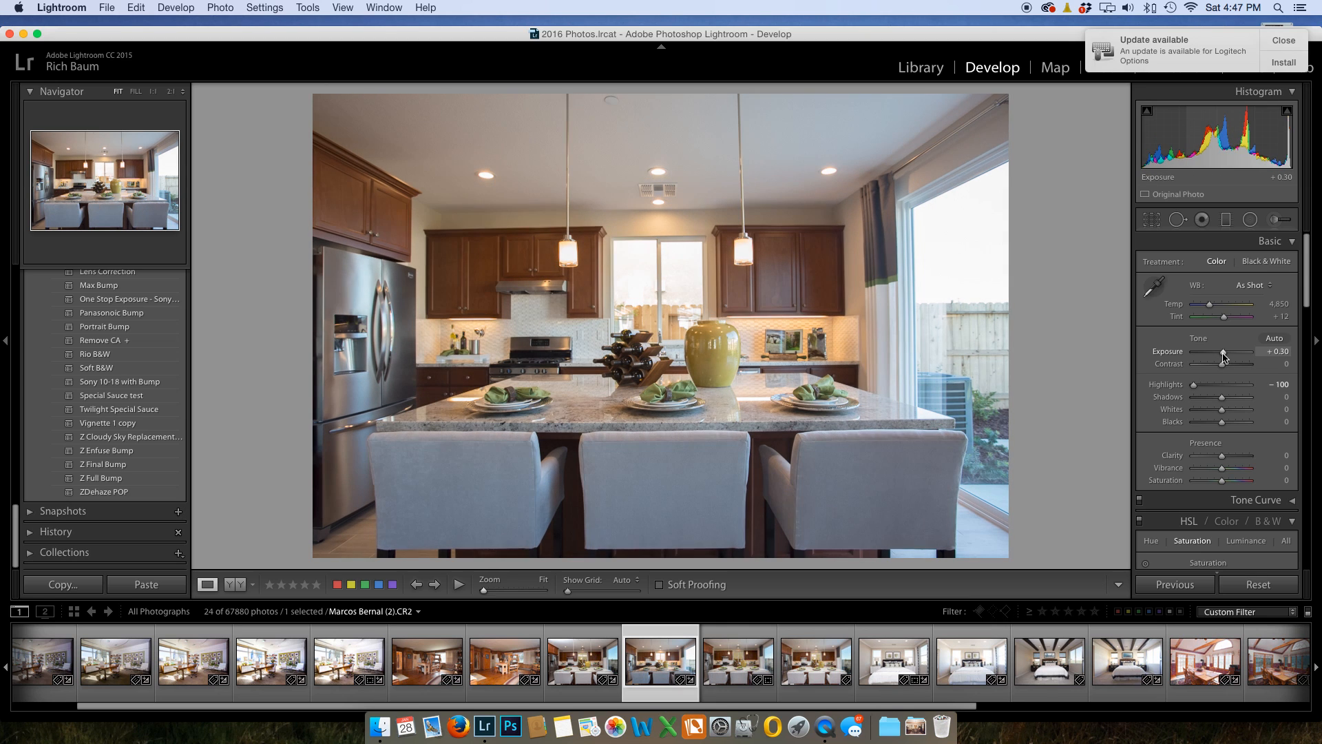
- Set Dehaze to +25 on the bright-window kitchen photo and compare it with the preceding shot
scroll(1216, 413, down, 15)
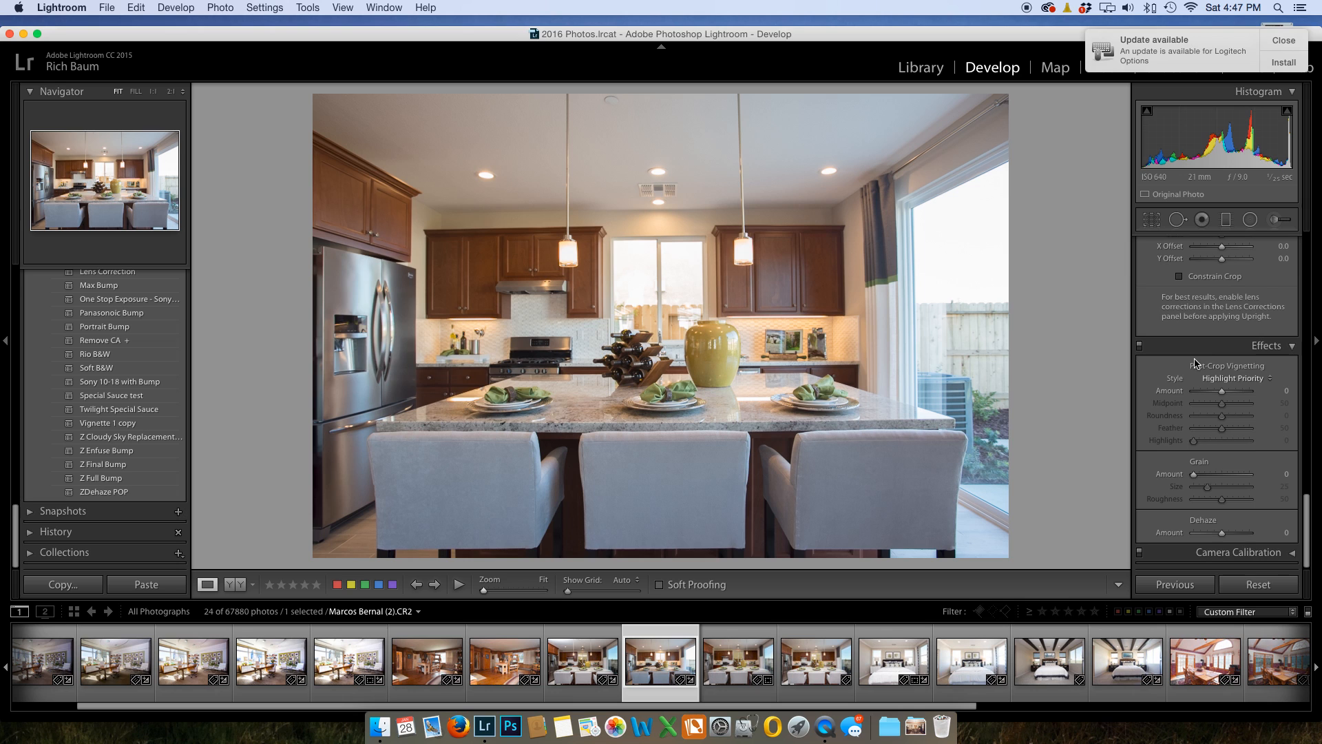
drag(1225, 534, 1230, 533)
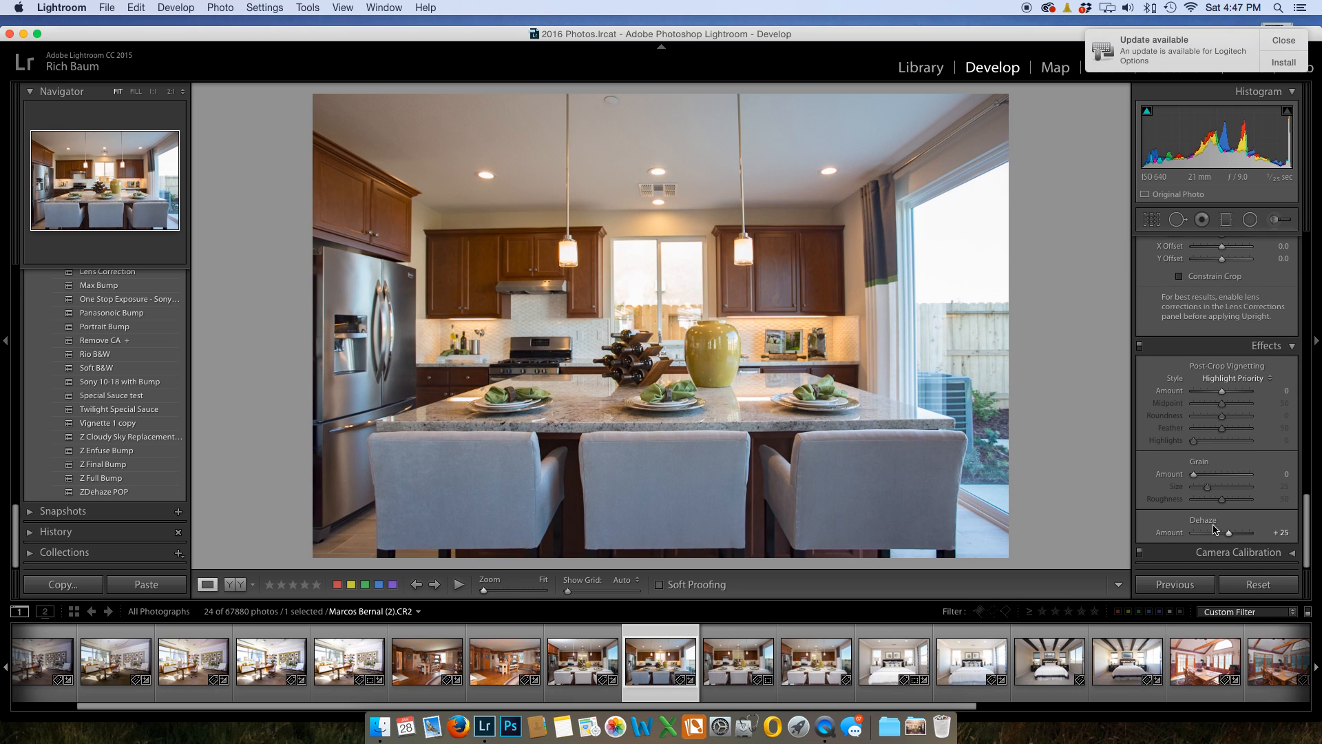
key(super+Left)
key(super+Right)
key(super+Left)
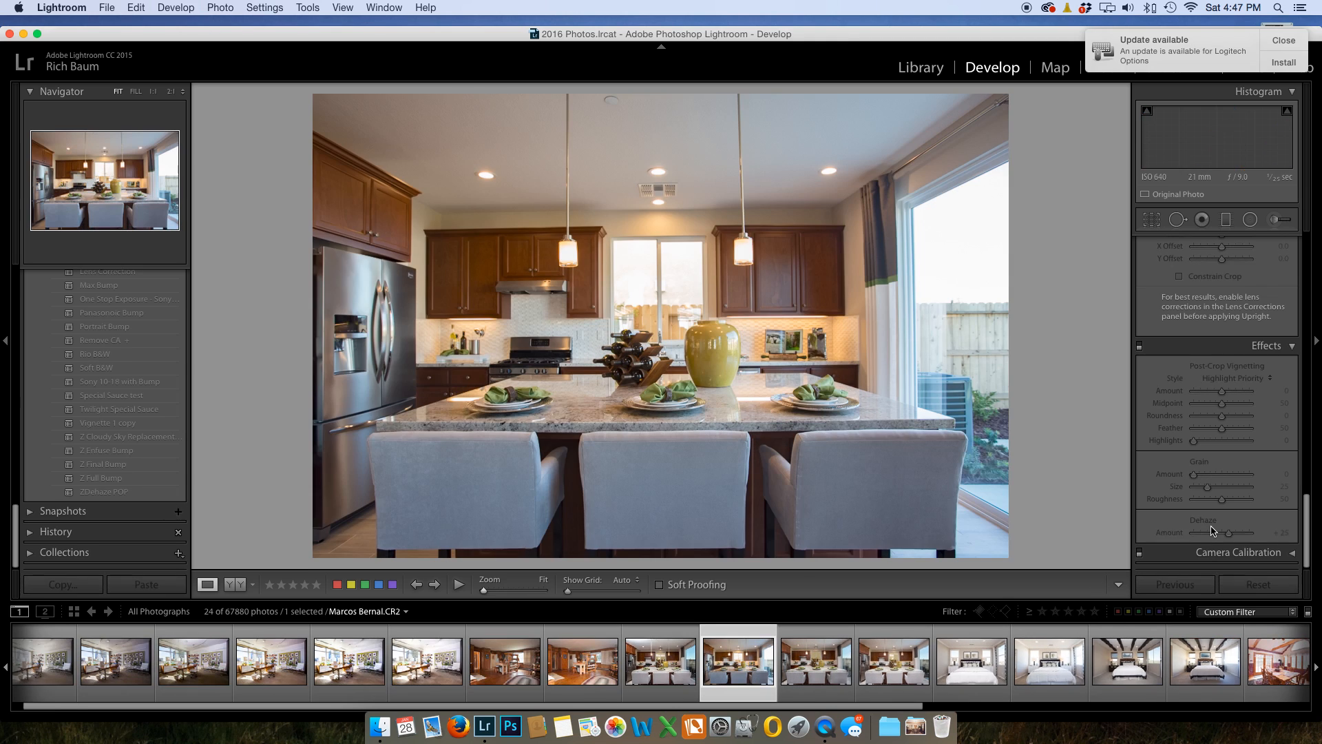
key(super+Right)
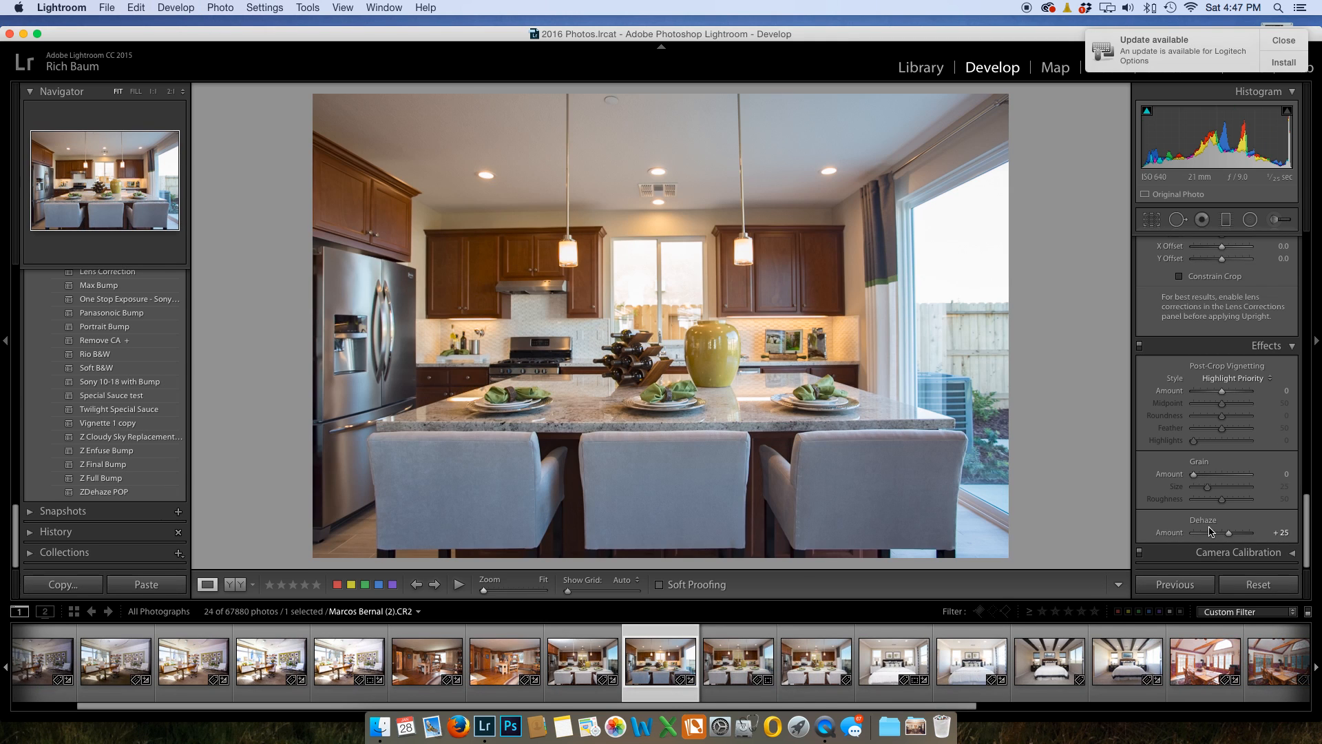
- Set the Blue saturation of the bright-window kitchen photo to -51
scroll(1201, 496, up, 5)
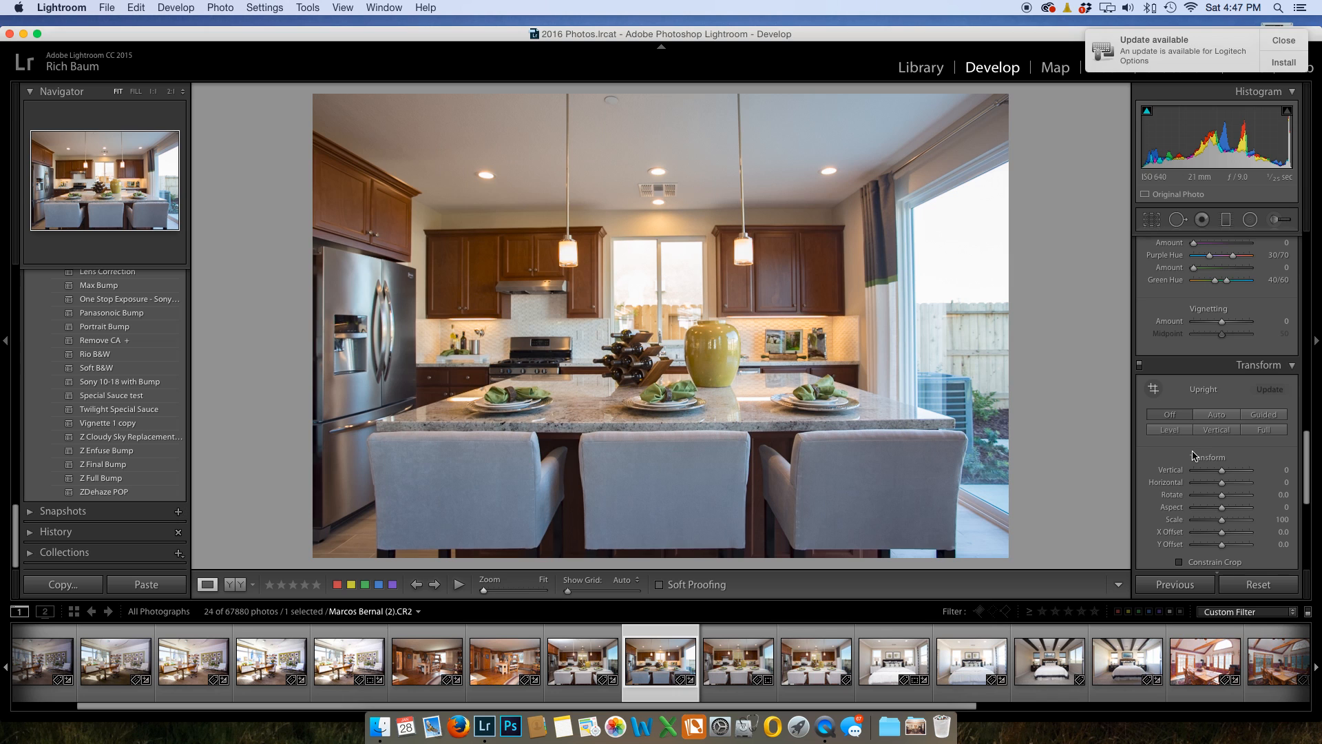
scroll(1193, 455, up, 8)
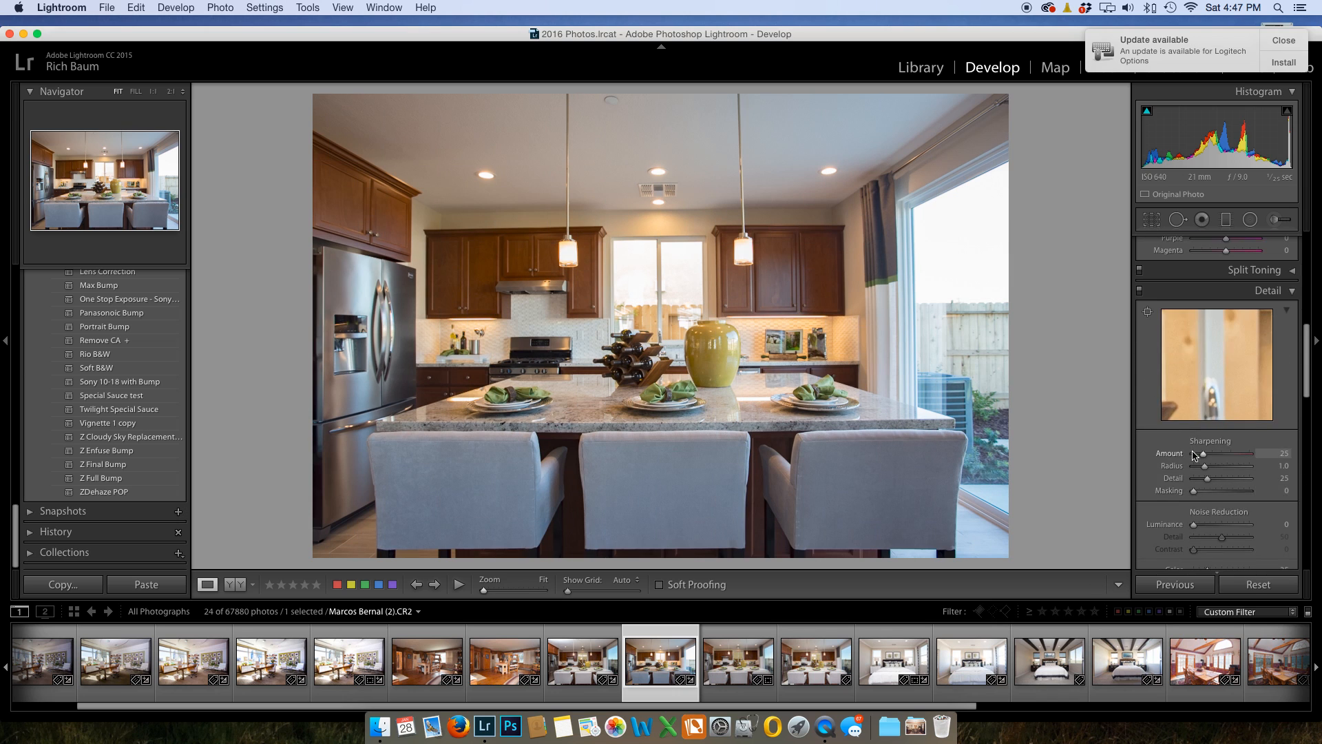
scroll(1195, 452, up, 3)
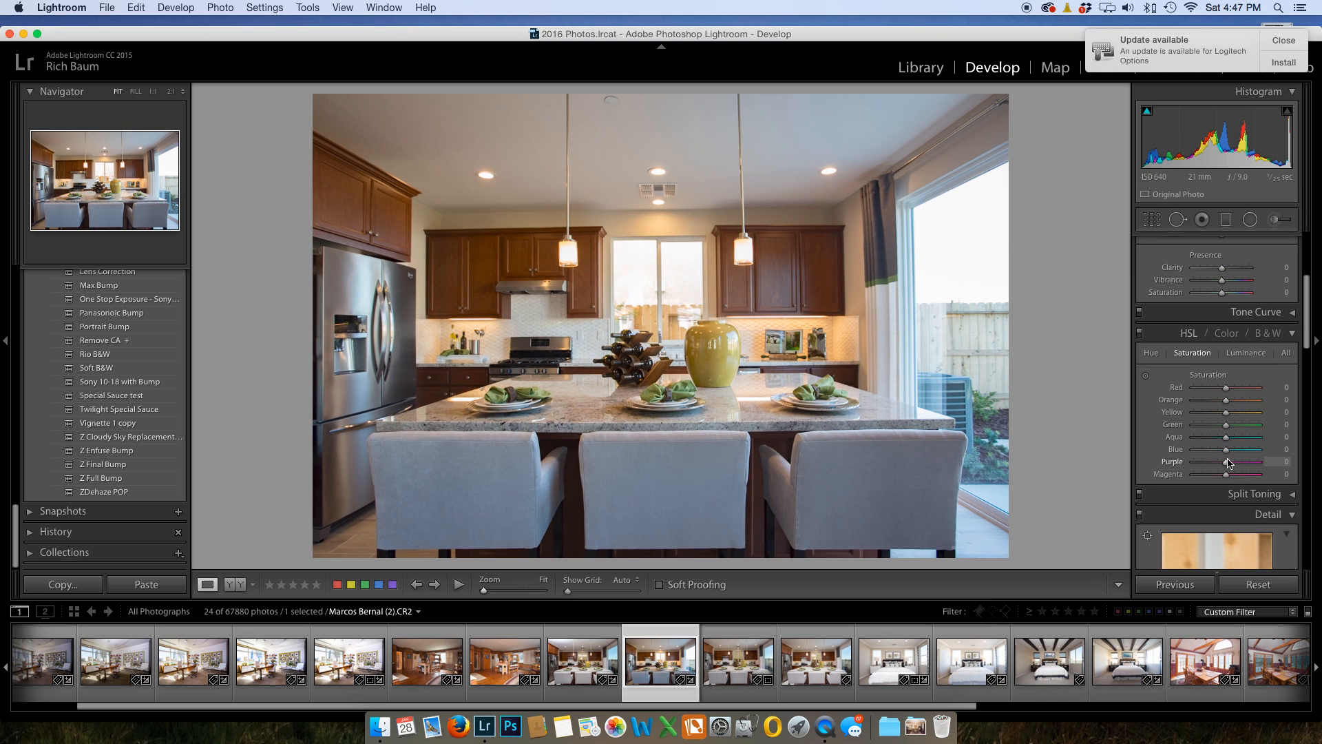
drag(1225, 452, 1210, 454)
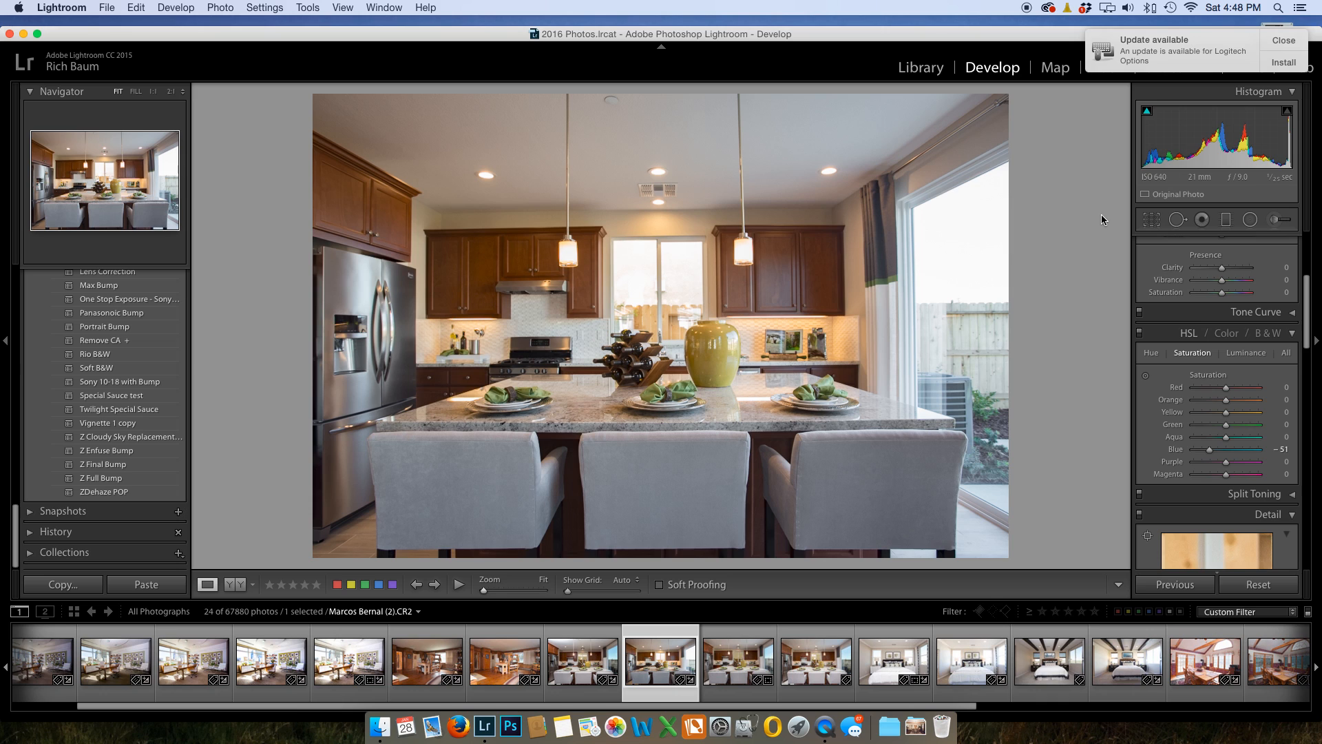
- Create a virtual copy of the bright-window photo with Exposure +1.05, Whites +42, Vibrance -43 and Saturation -21
right_click(586, 344)
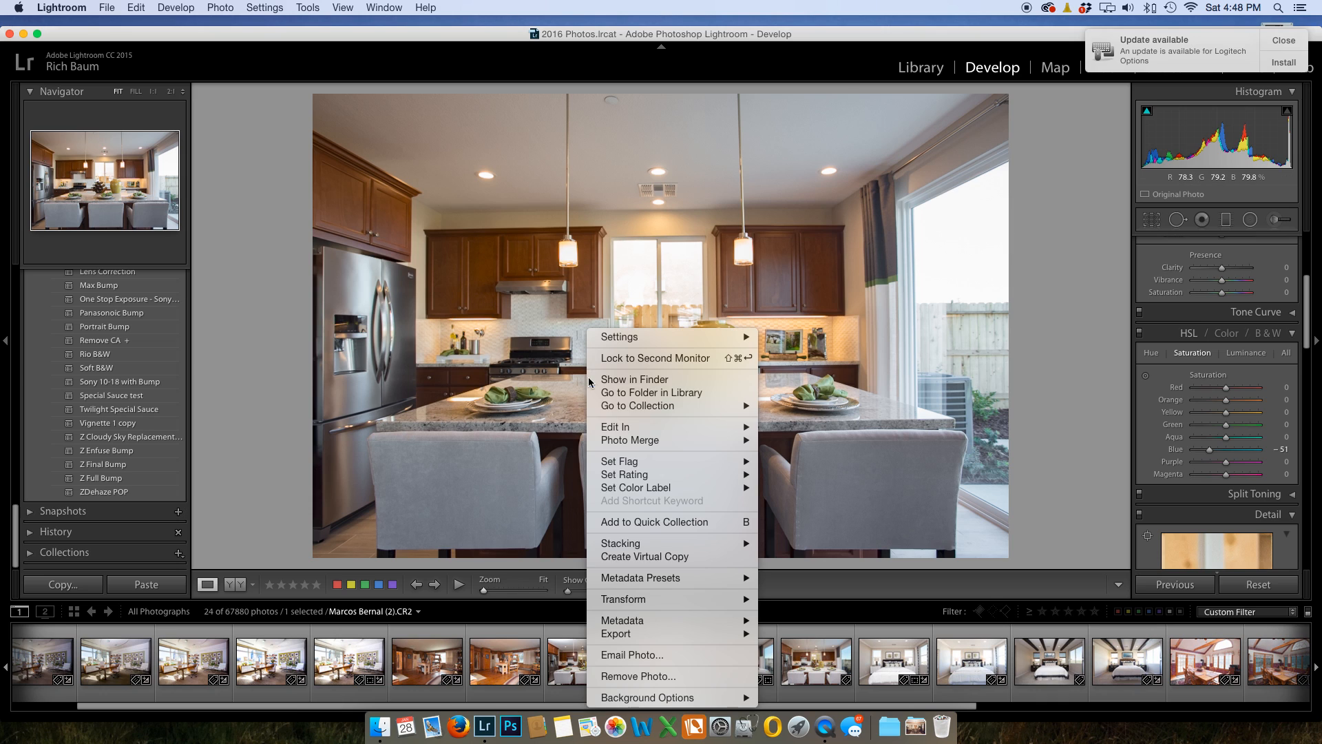
click(625, 558)
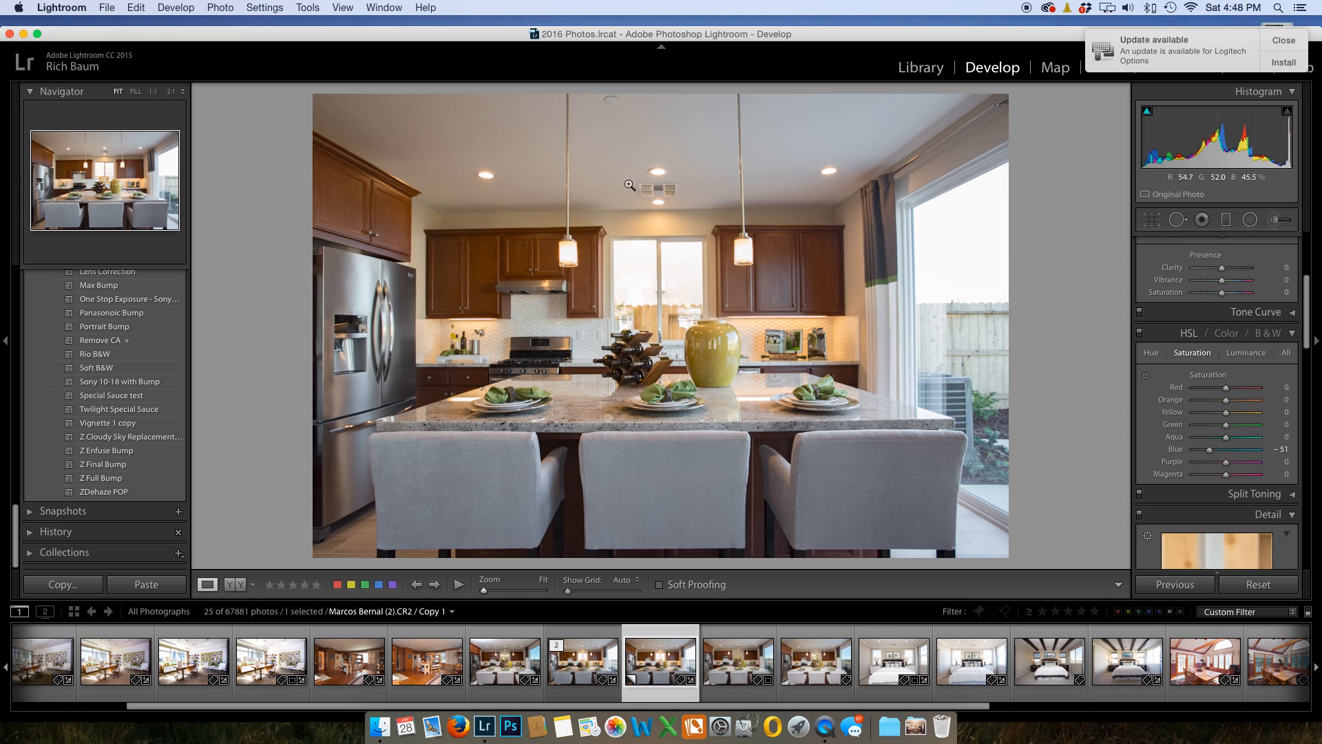
scroll(1194, 365, up, 5)
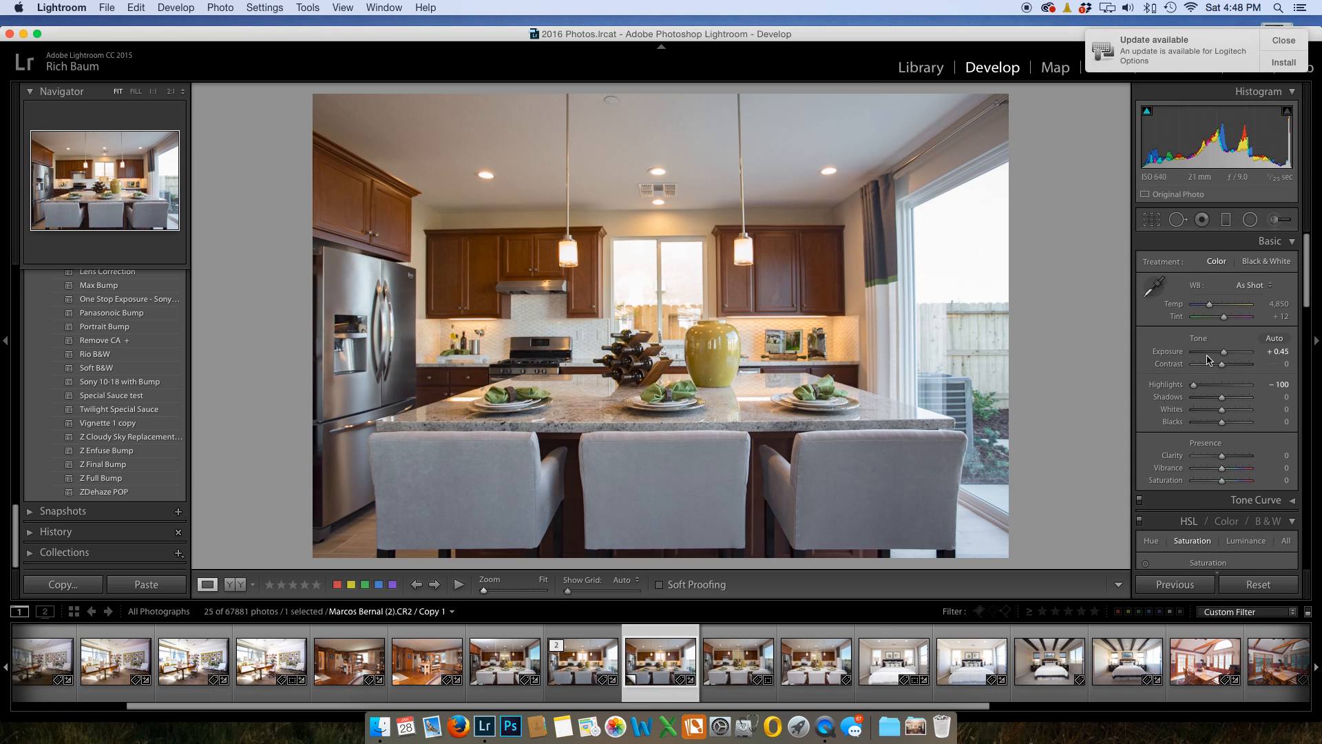
drag(1224, 354, 1225, 355)
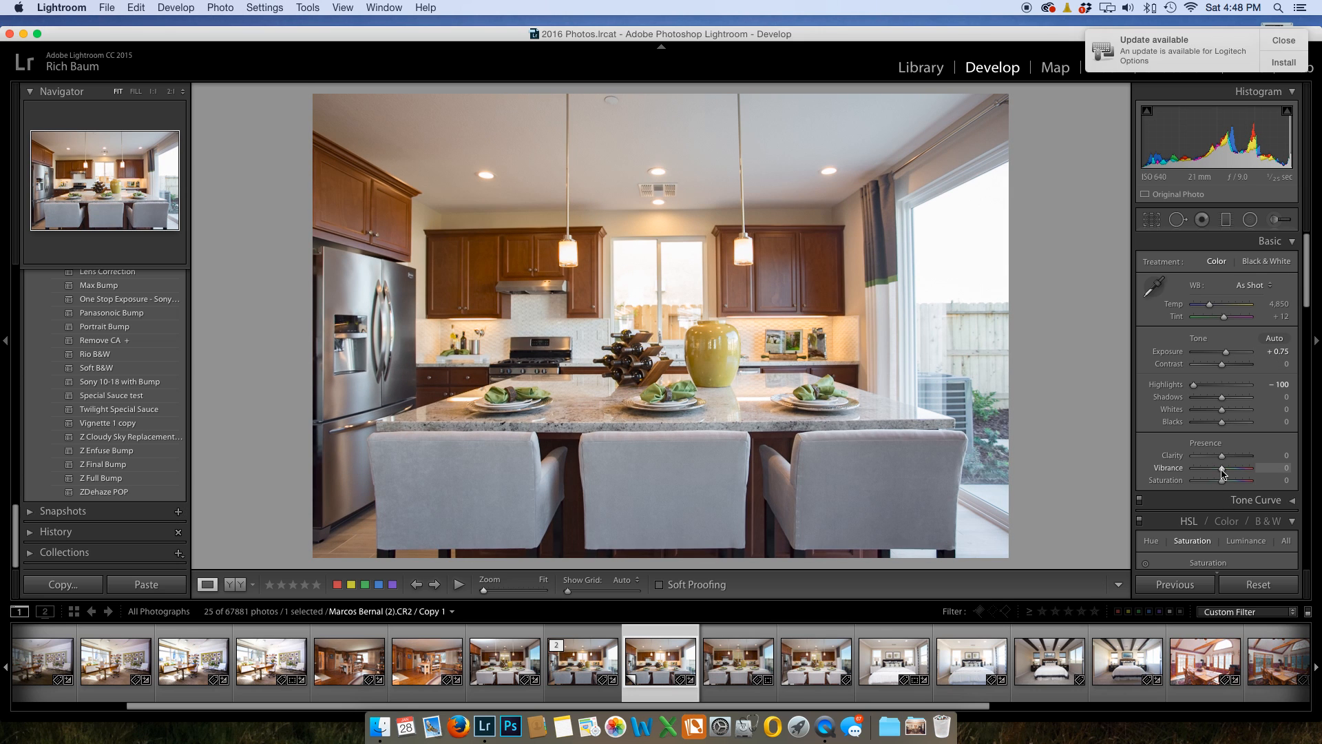
mouse_move(1222, 471)
mouse_down()
mouse_move(1209, 471)
mouse_move(1215, 482)
mouse_up()
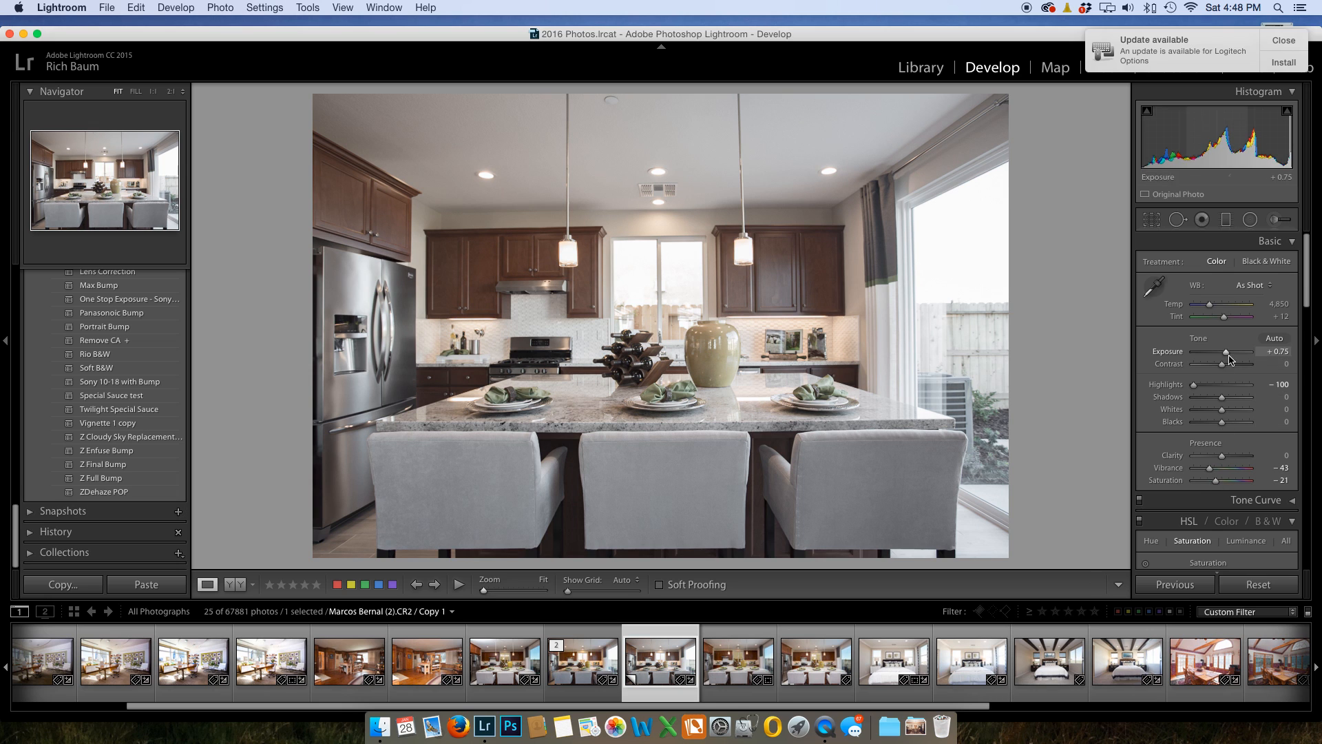
drag(1223, 411, 1233, 411)
drag(1226, 354, 1228, 357)
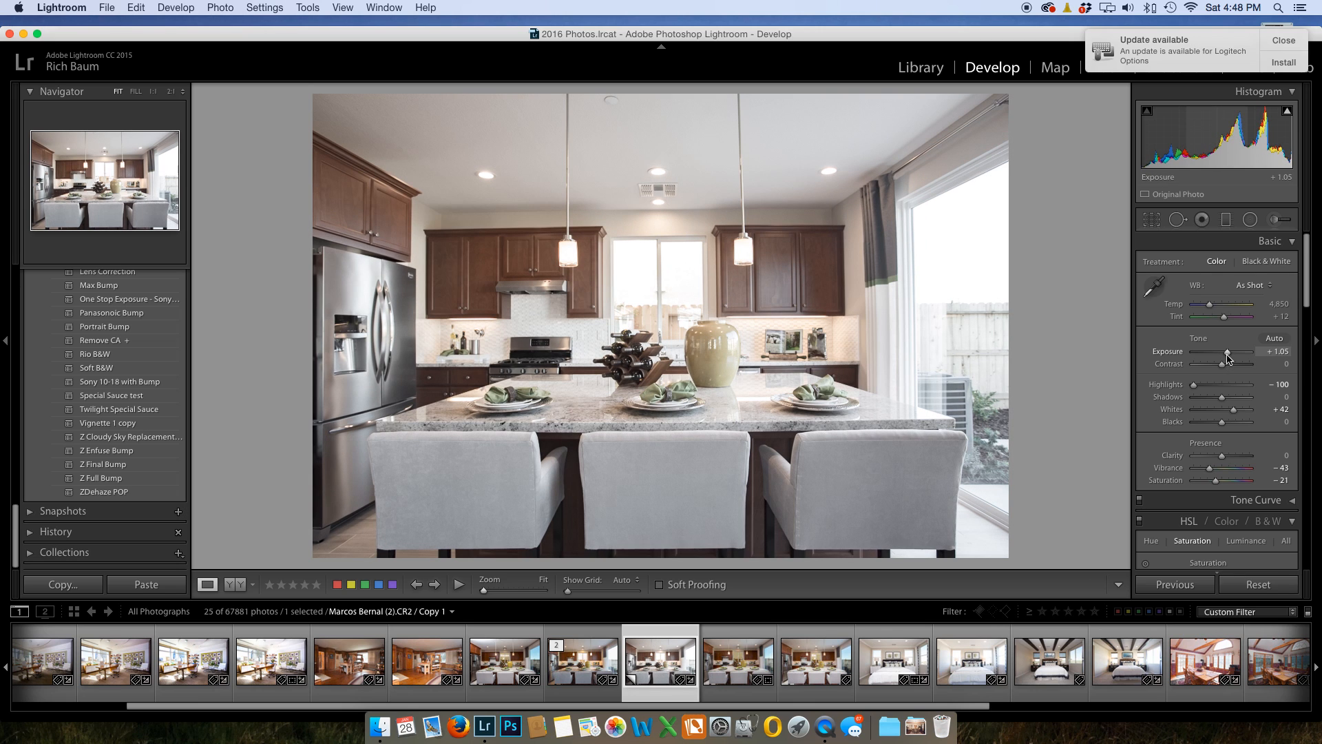
- Open the two kitchen exposures and the desaturated virtual copy together as layers of one document in Photoshop, and maximize its window
shift+click(493, 671)
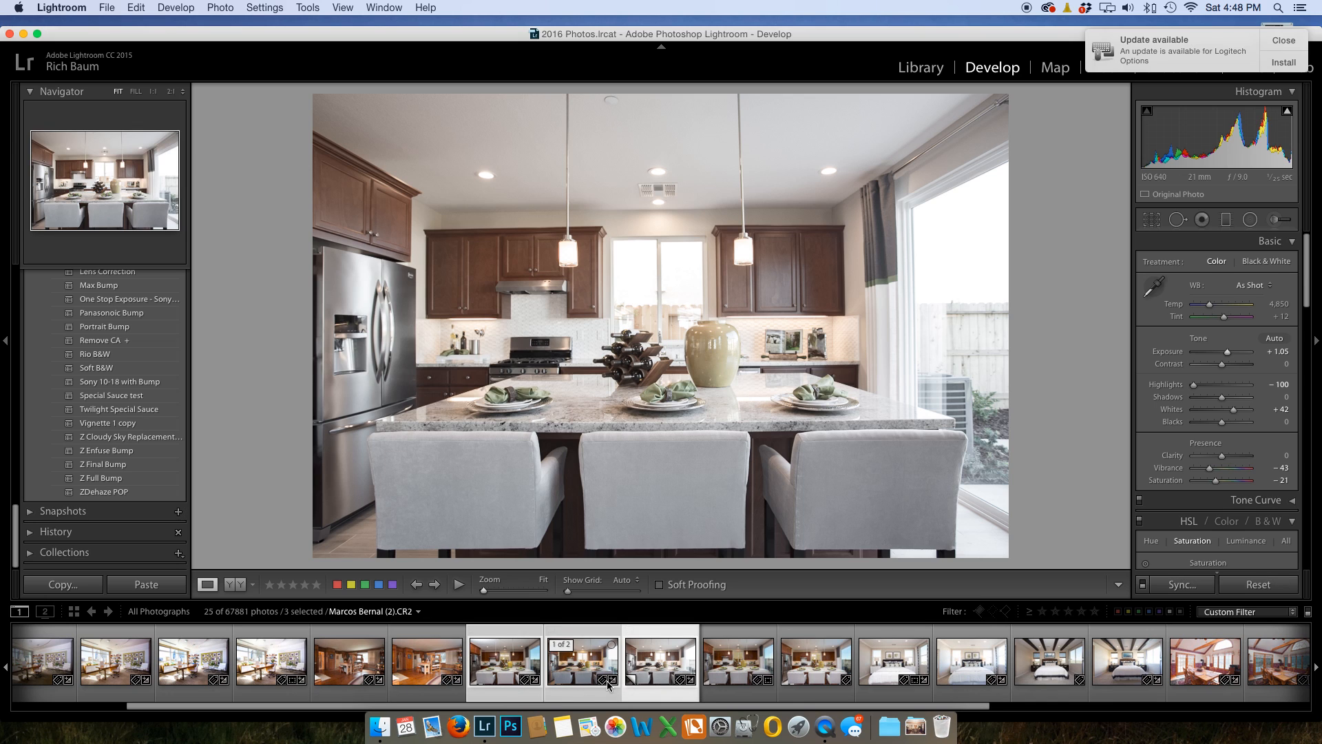
right_click(628, 385)
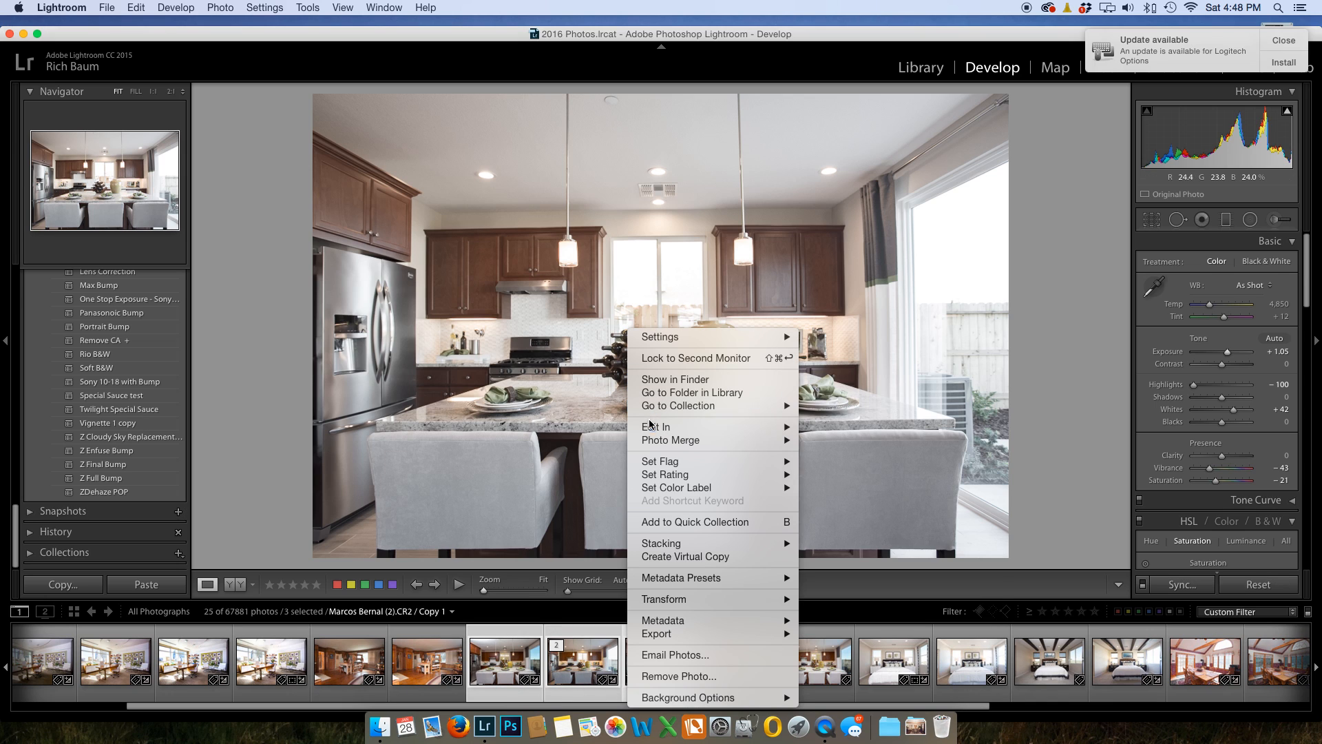
mouse_move(654, 427)
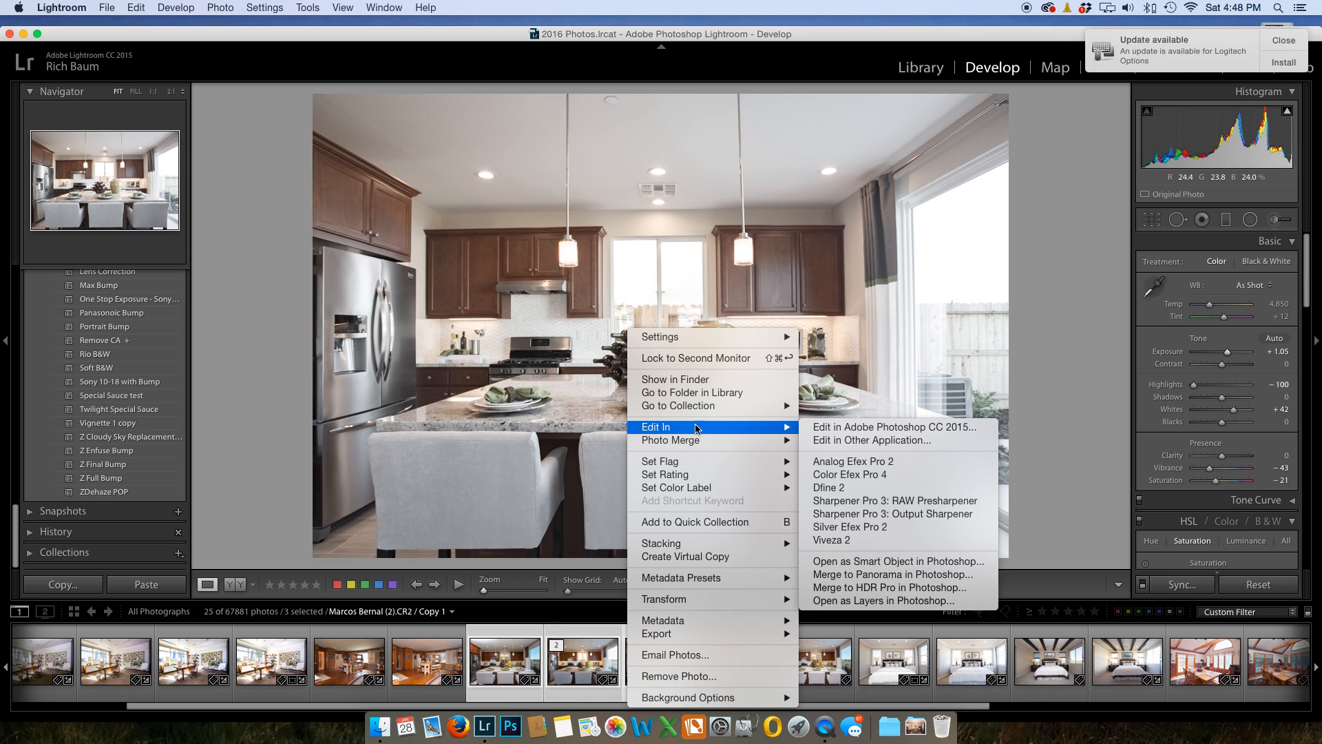
click(851, 601)
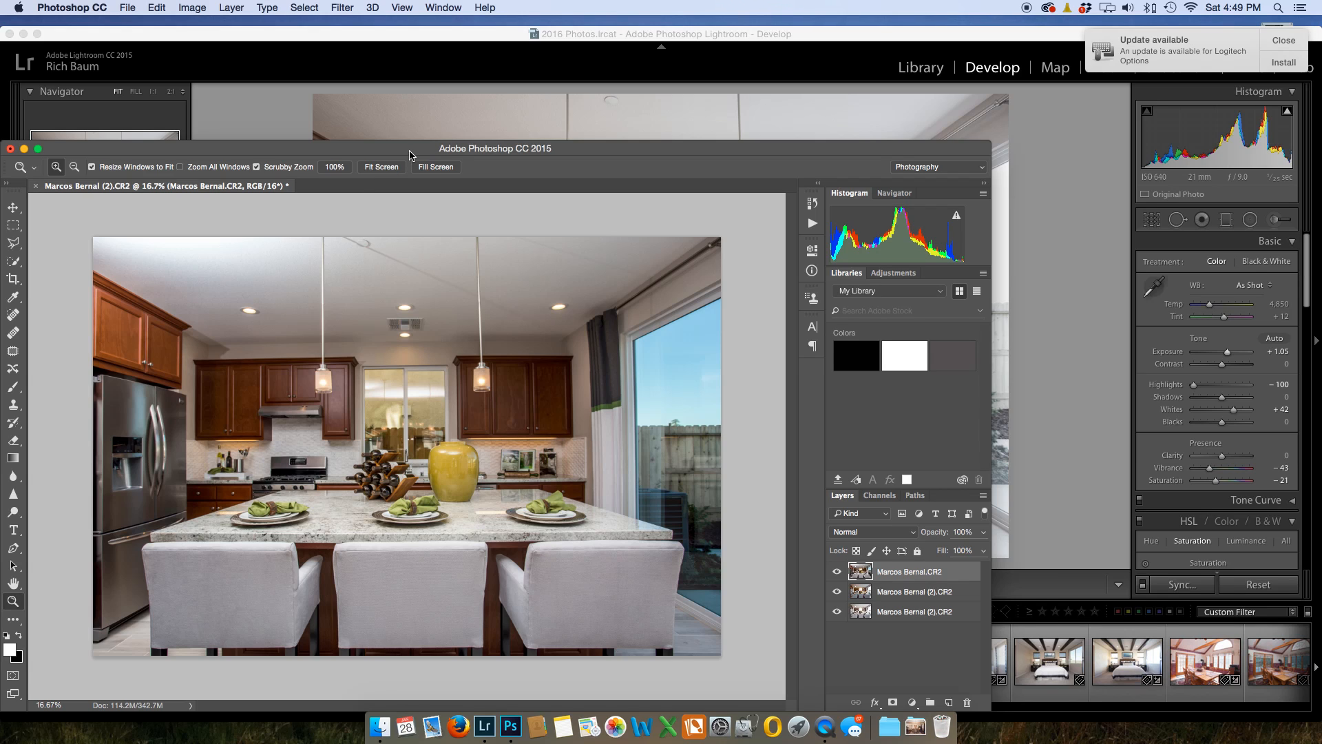
double_click(410, 150)
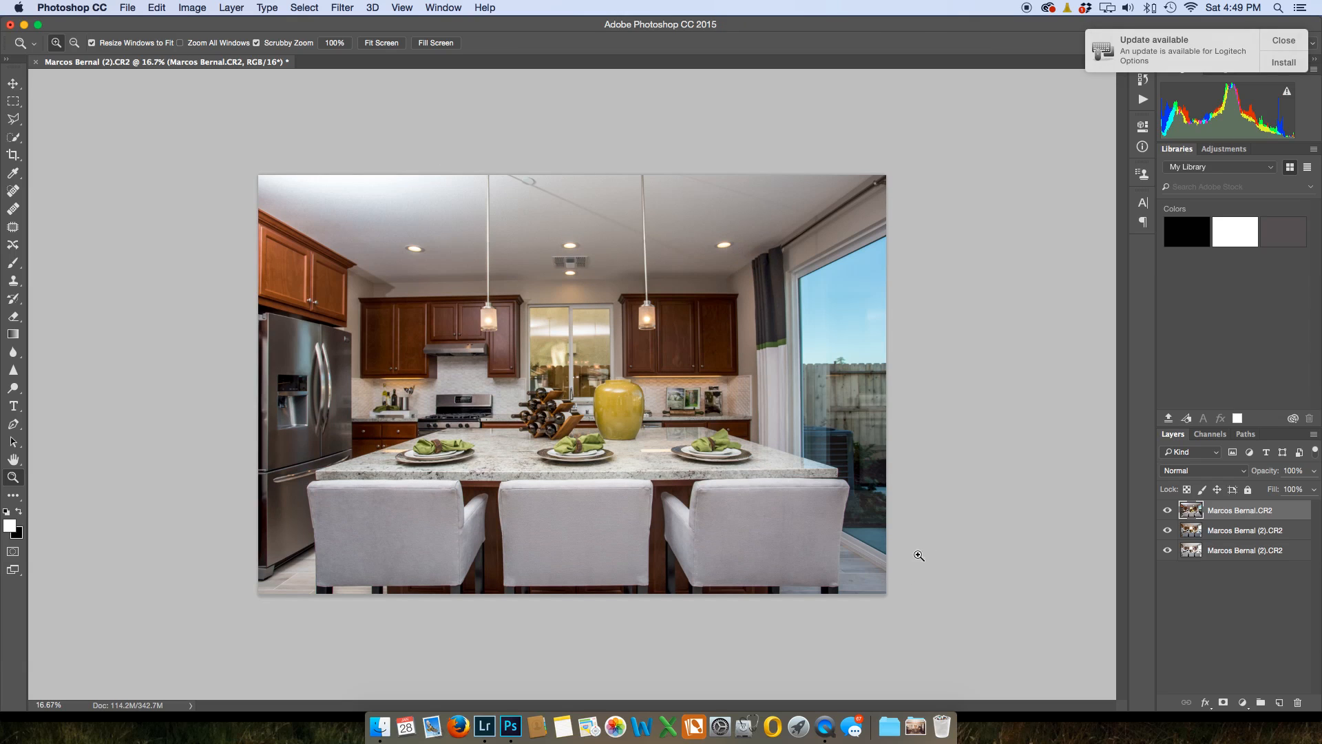
- Auto-align all three kitchen layers using the Auto projection
shift+click(1218, 530)
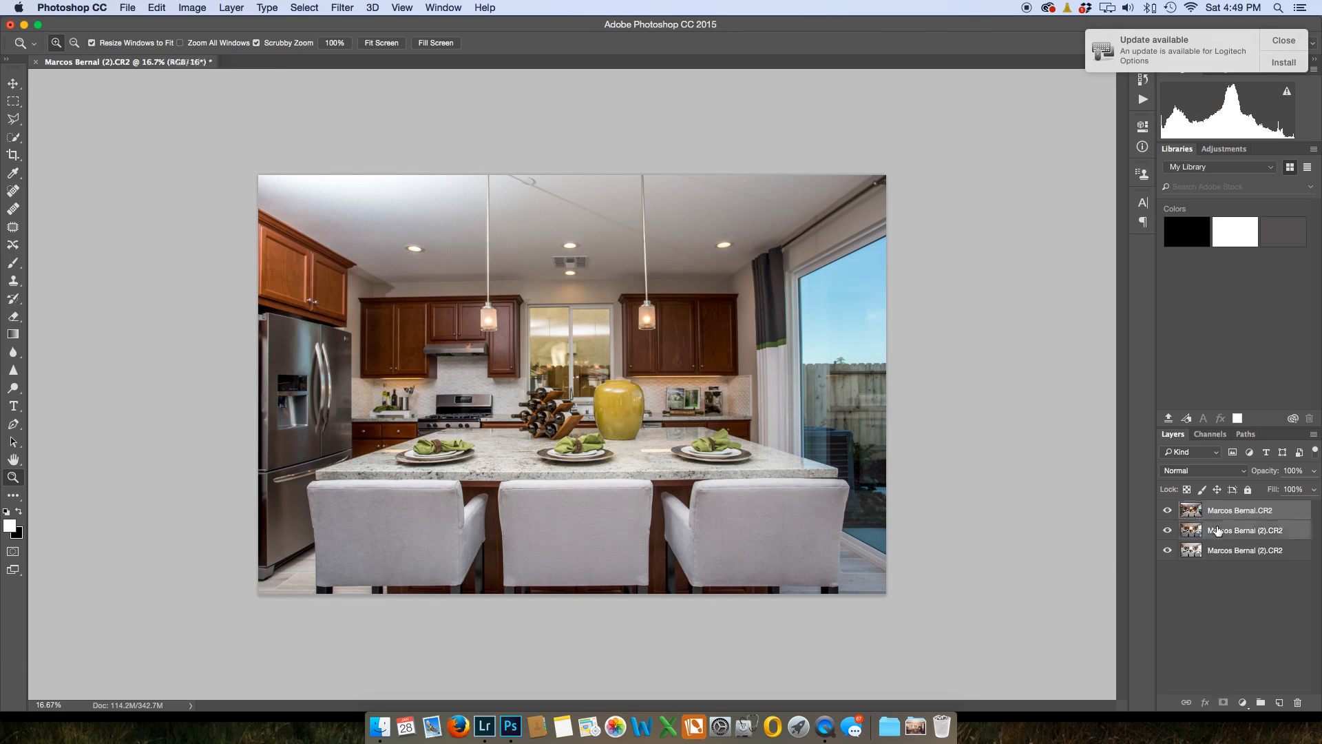
shift+click(1220, 549)
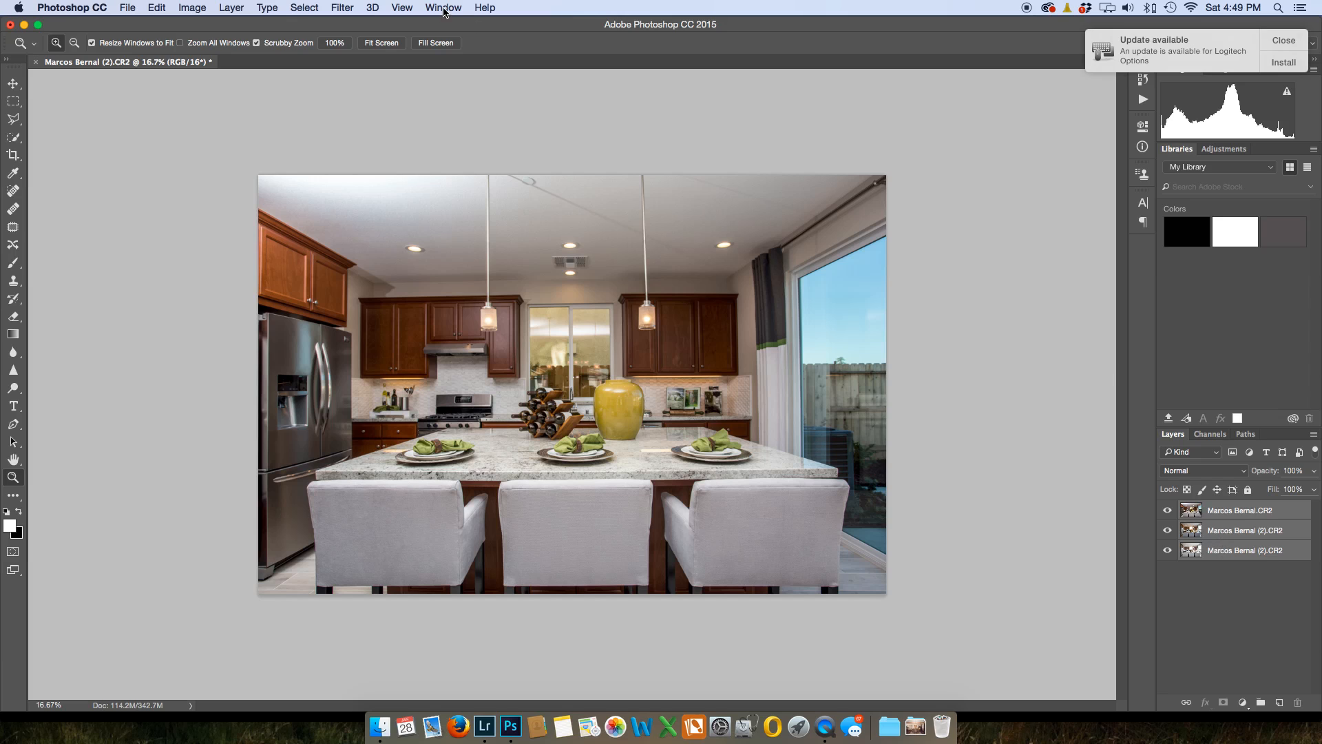
click(165, 8)
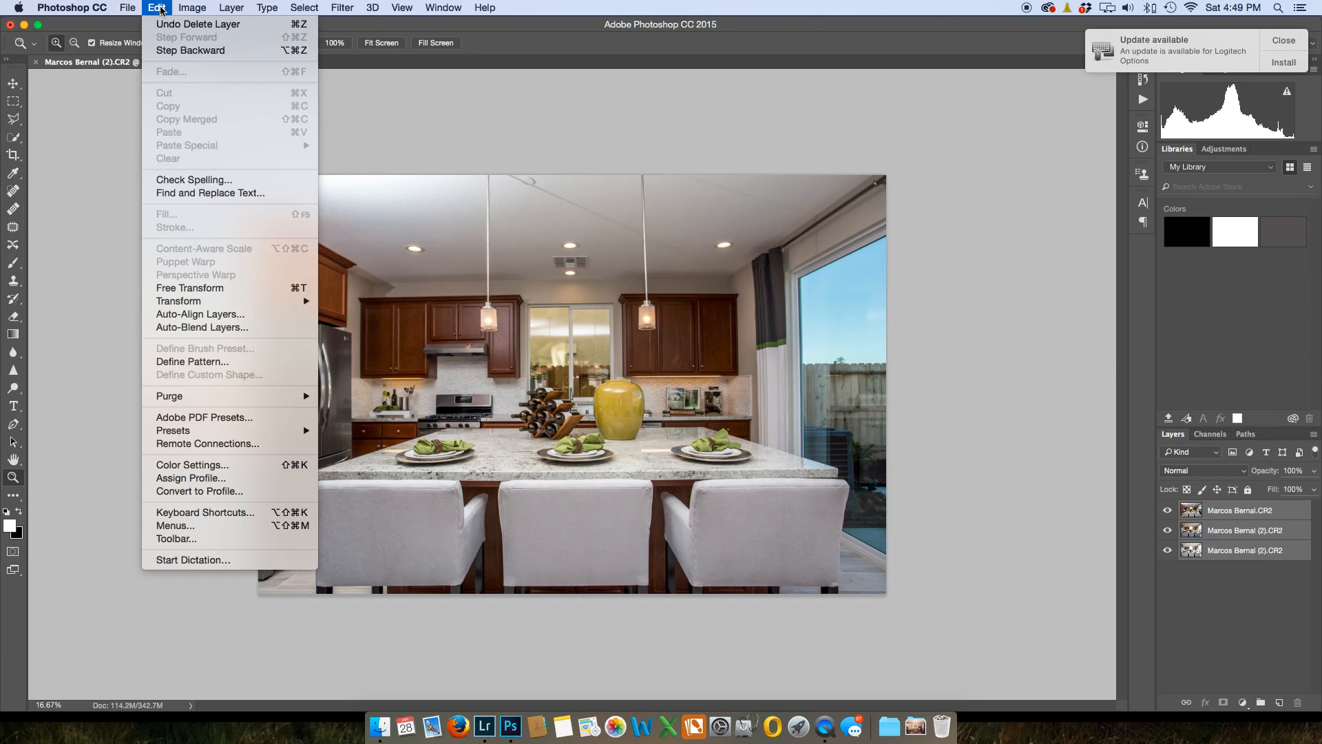
click(194, 316)
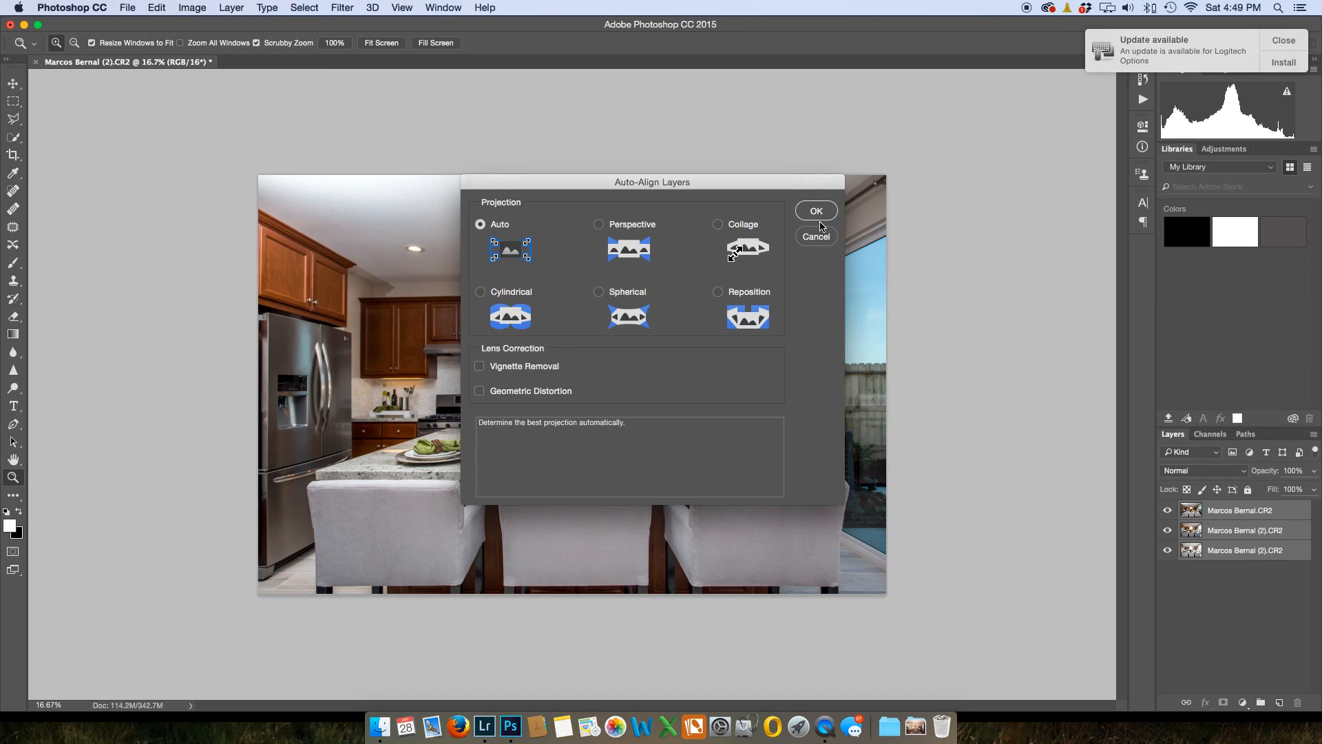
click(817, 211)
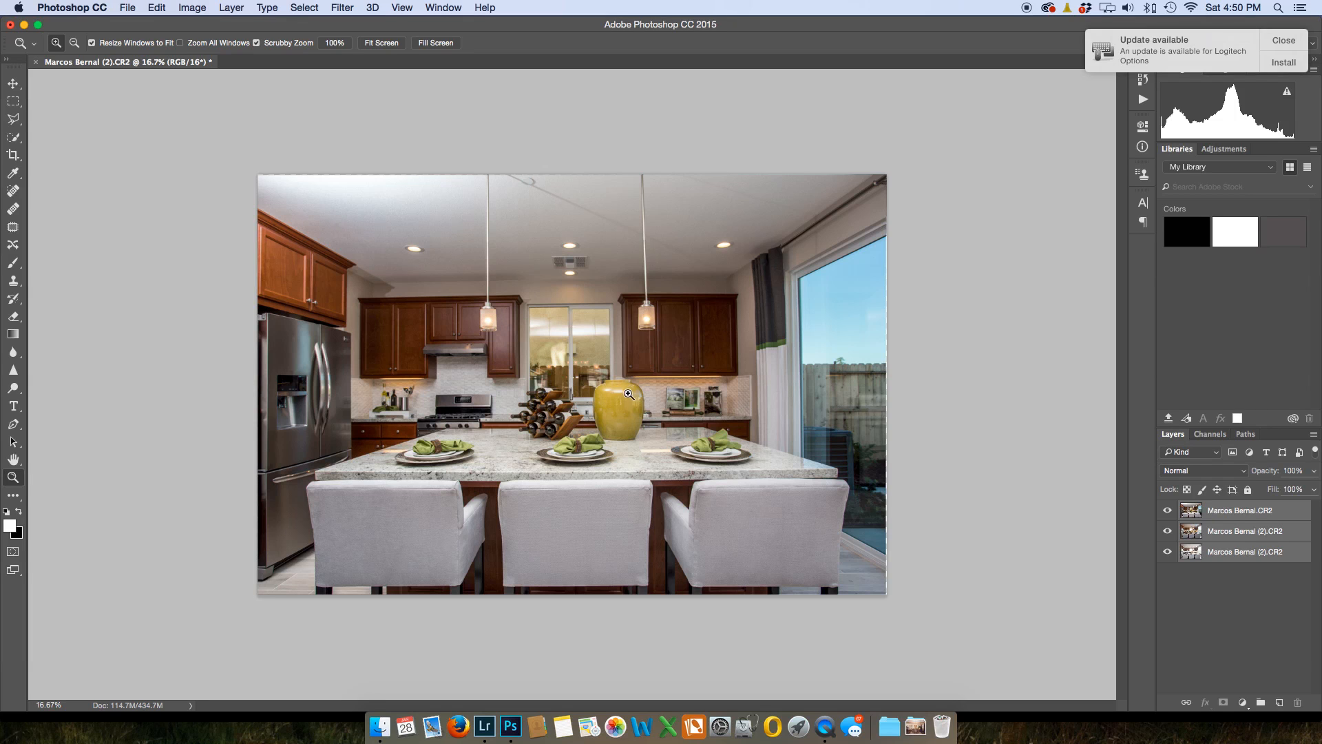
- Inspect the aligned layers around the yellow vase at up to 100% magnification, then return to the whole image
click(628, 393)
click(627, 407)
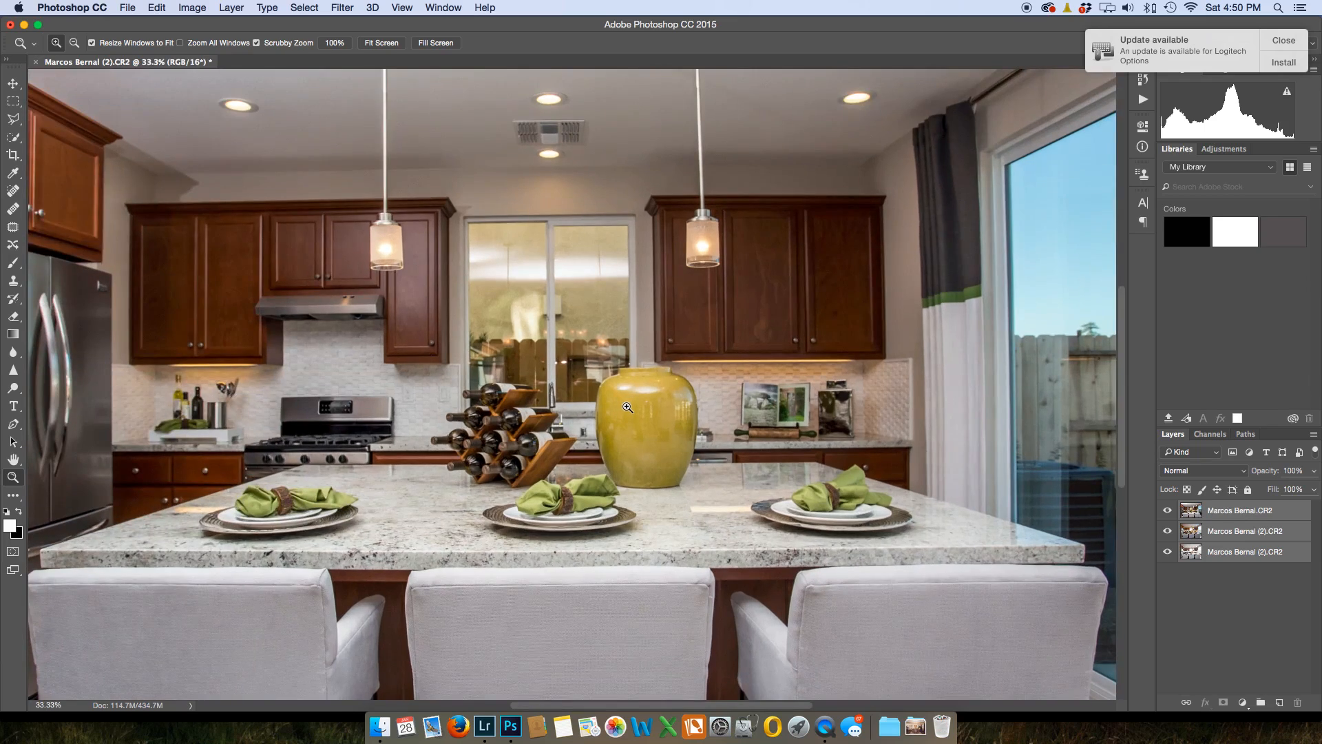
click(627, 407)
click(627, 407)
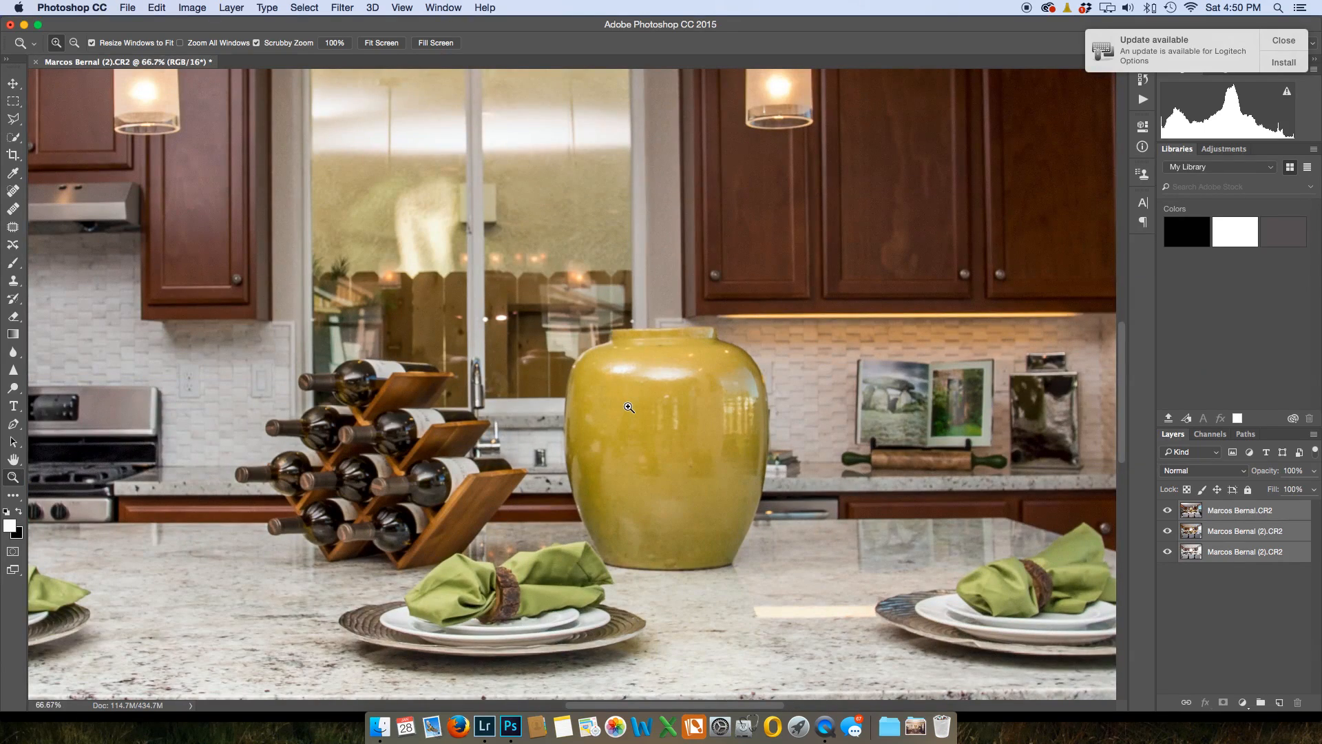
click(662, 369)
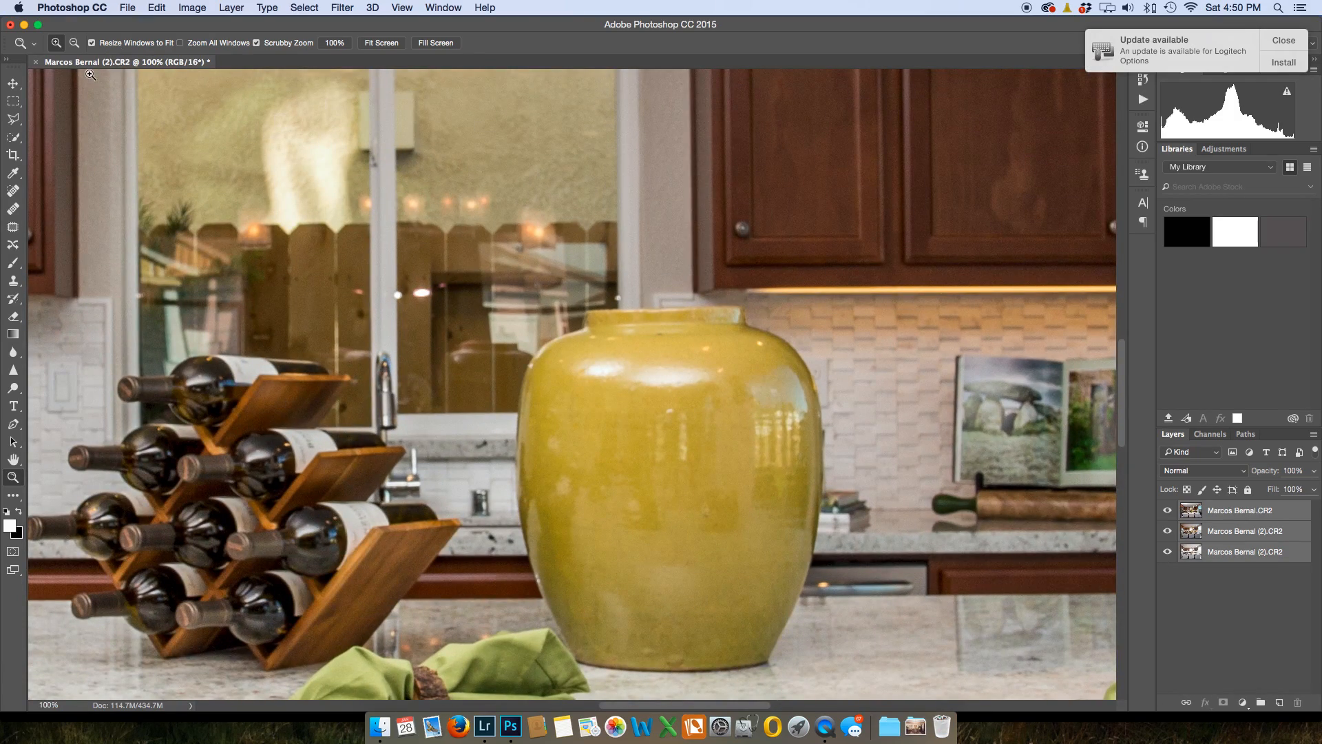
key(super+minus)
key(super+minus)
key(super+minus)
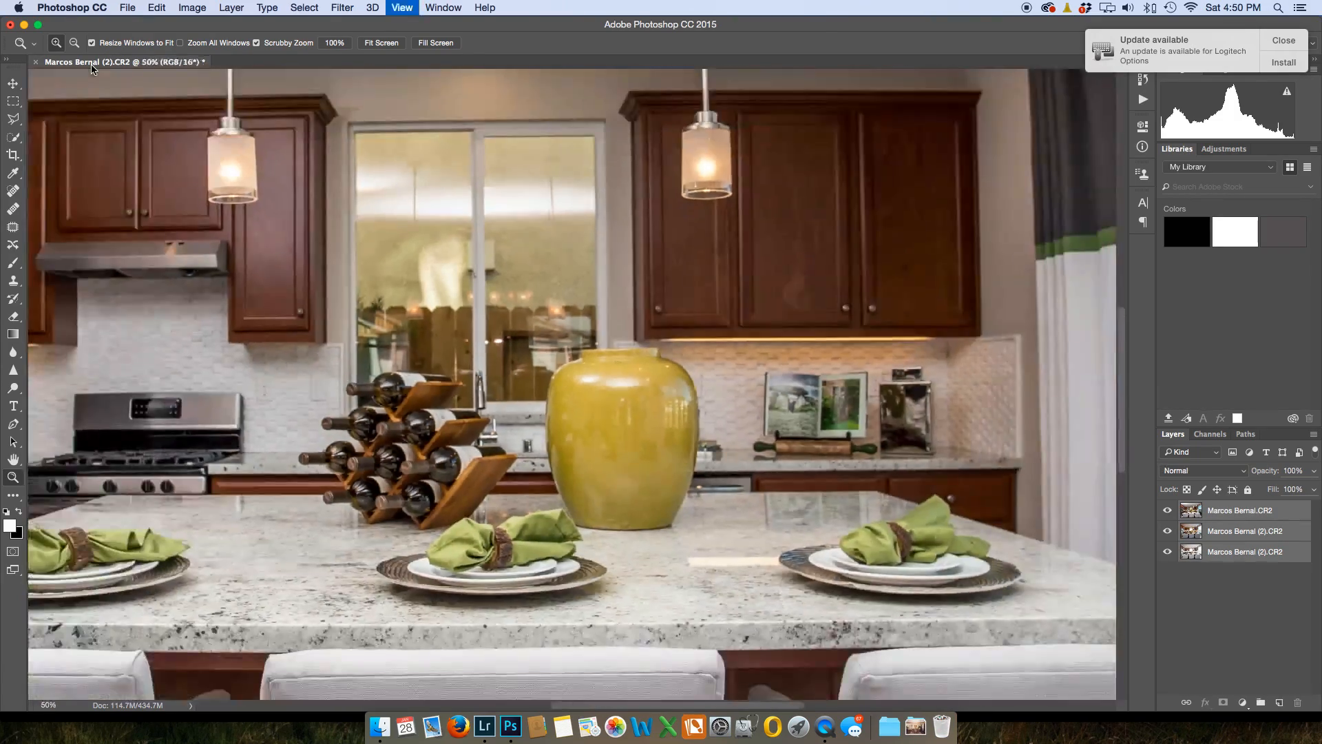
key(super+minus)
key(super+minus)
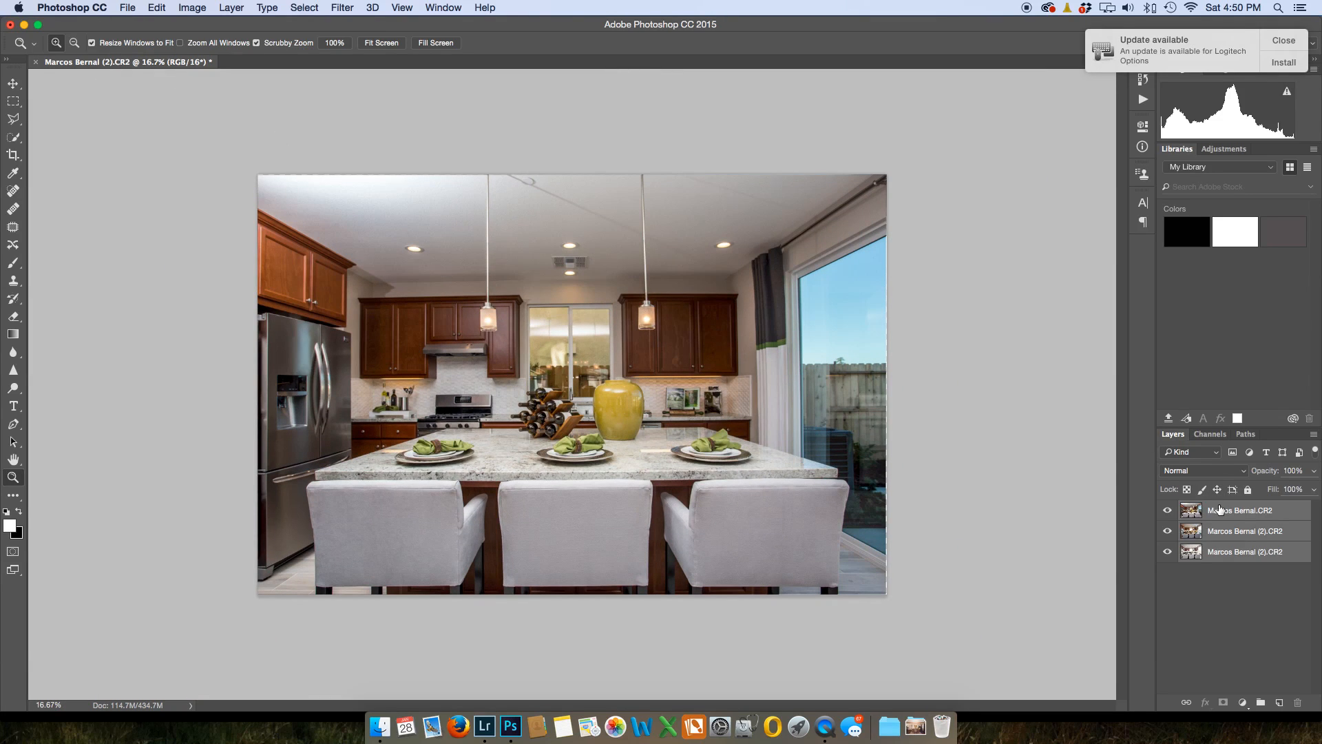
- Reorder the layers so the blue-window exposure is at the bottom and the desaturated copy is on top
click(1219, 510)
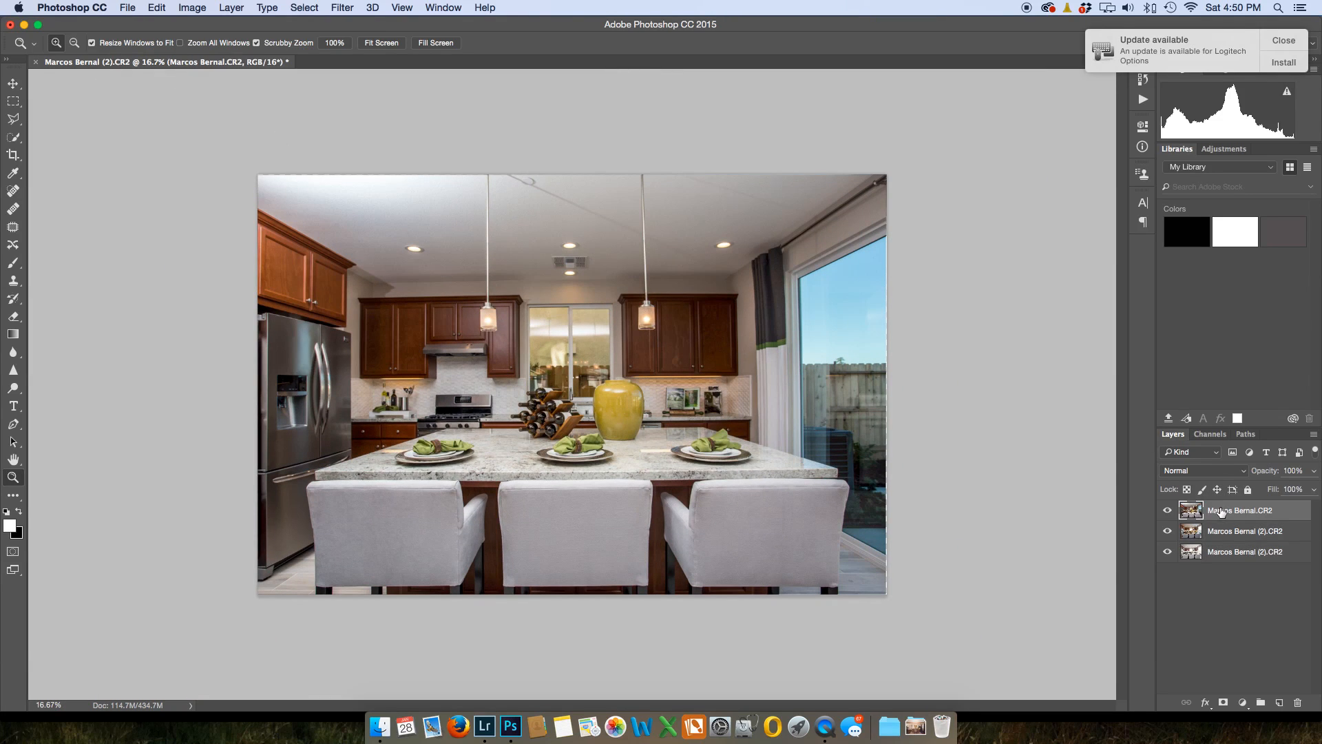
drag(1218, 513, 1222, 559)
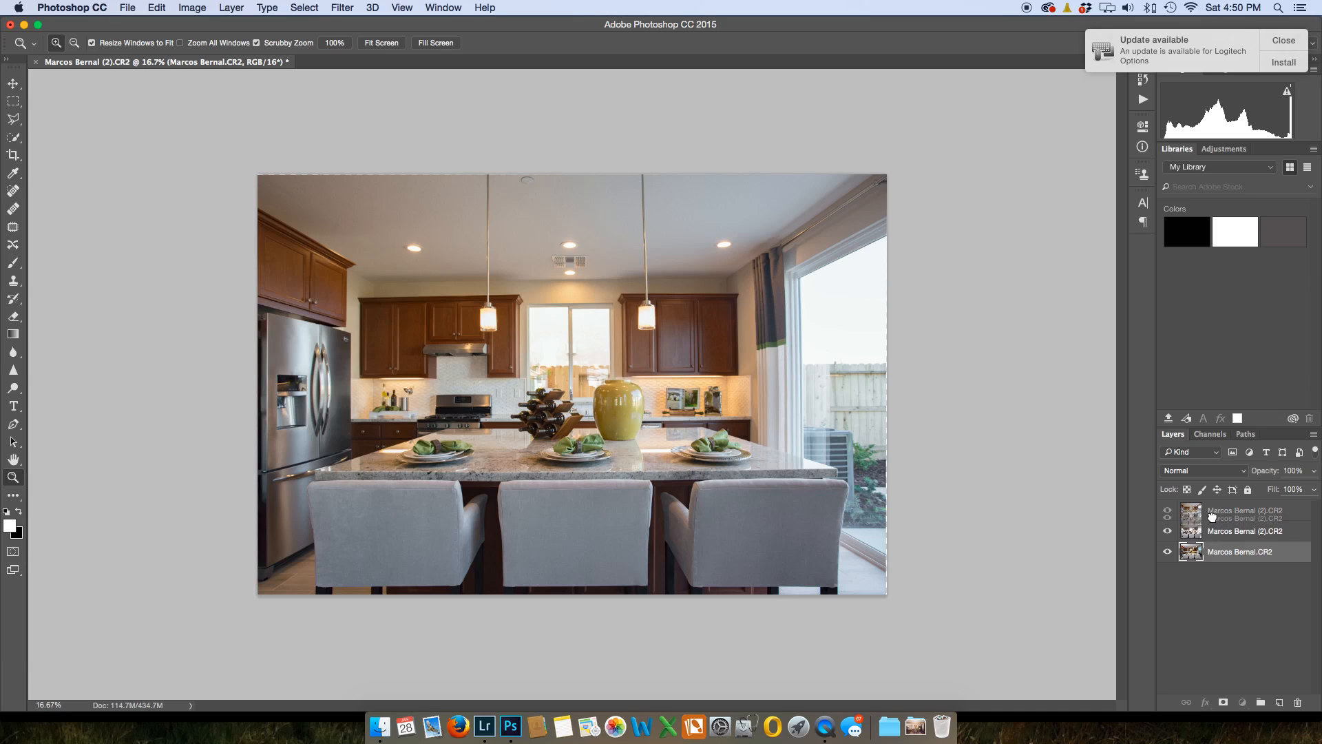
click(1208, 506)
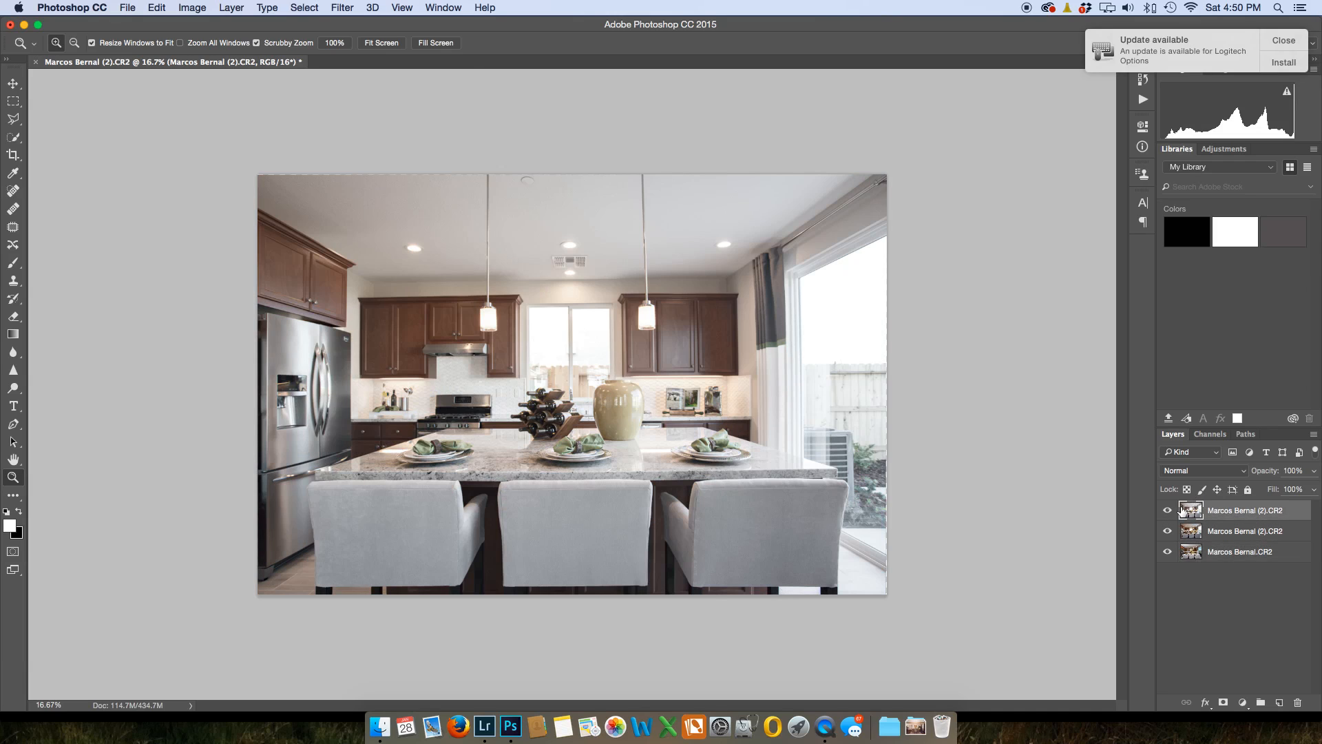
- Hide the desaturated copy and add a black layer mask to the bright-window layer beneath it
click(1167, 511)
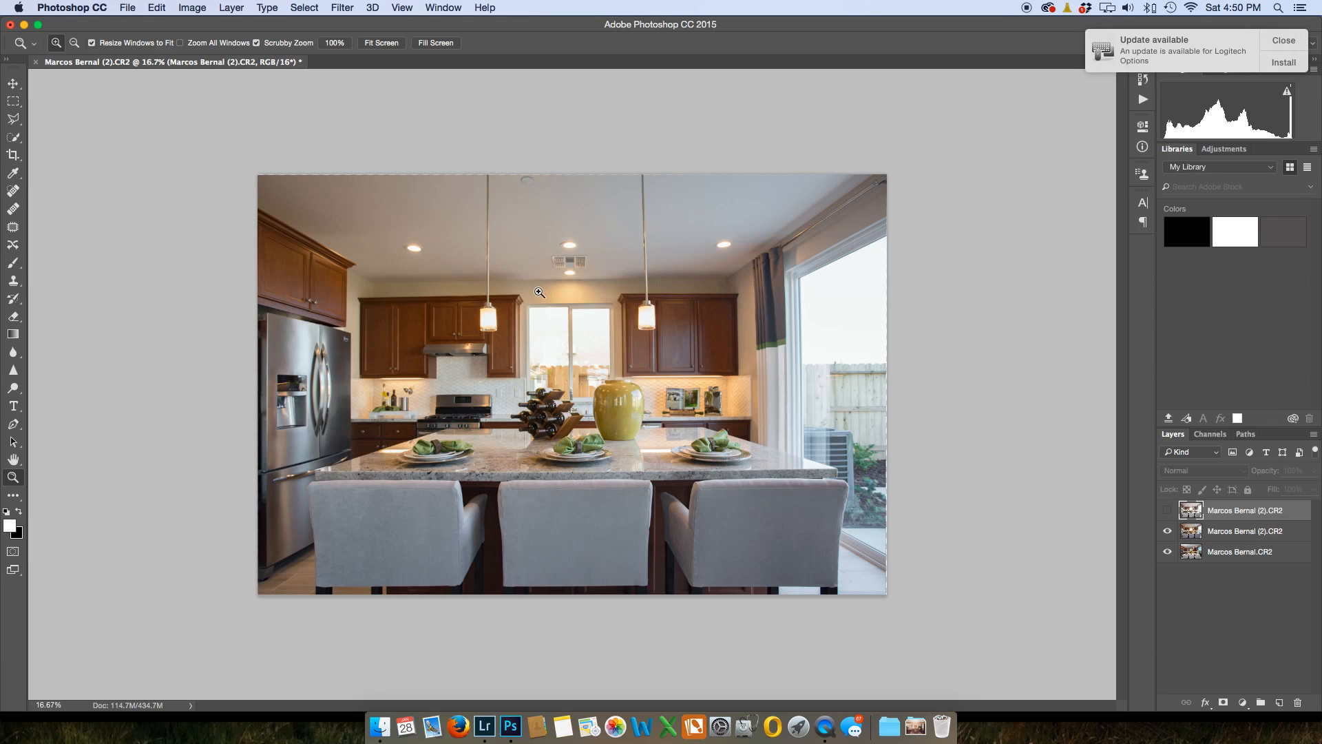
click(1230, 531)
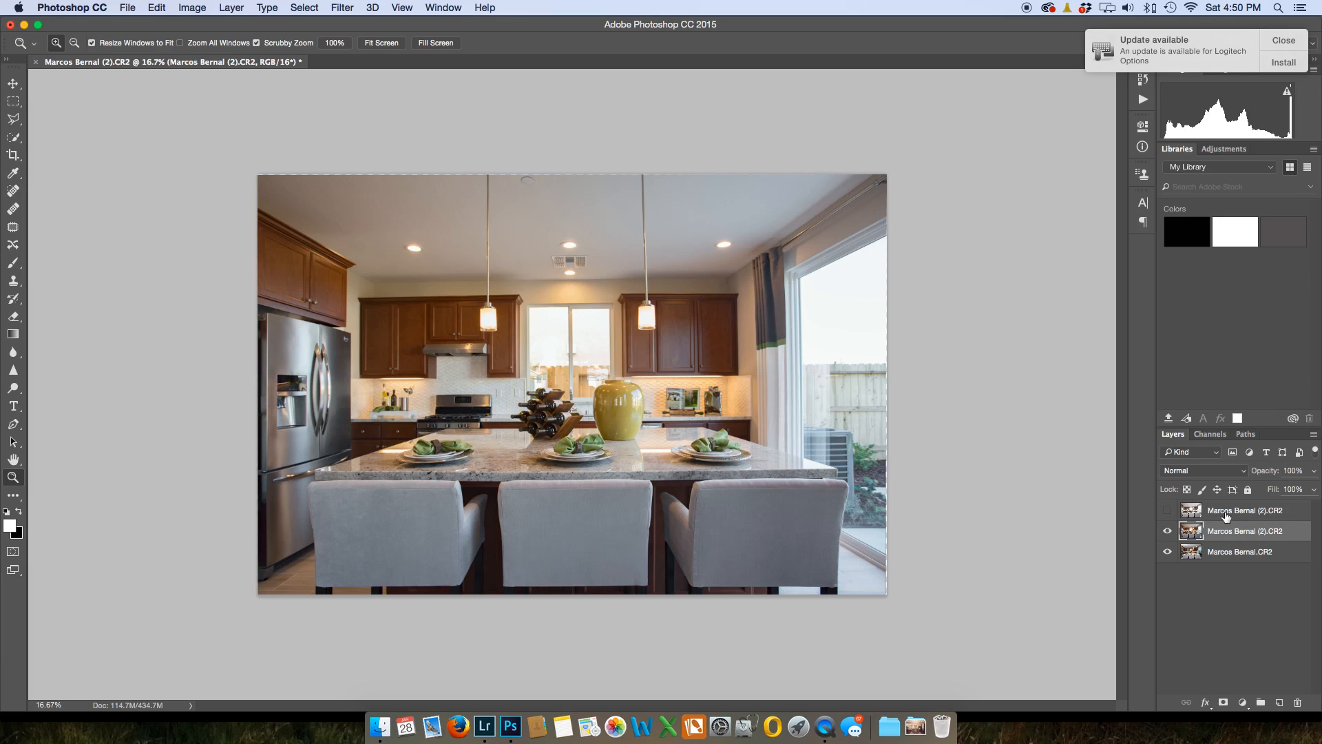
alt+click(1223, 703)
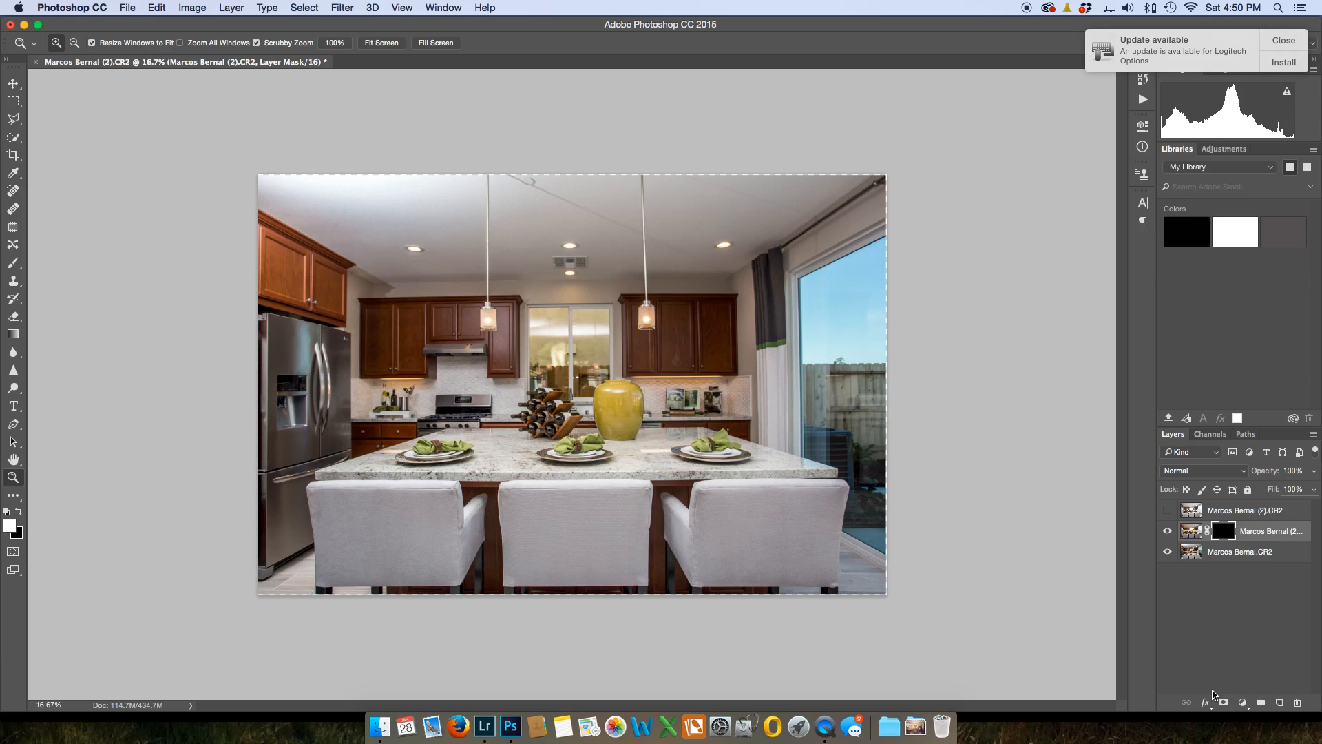
- Paint white with a soft brush, reduced to 250 px, on the bright-window layer's mask over the under-cabinet backsplash and yellow vase
key(super+equal)
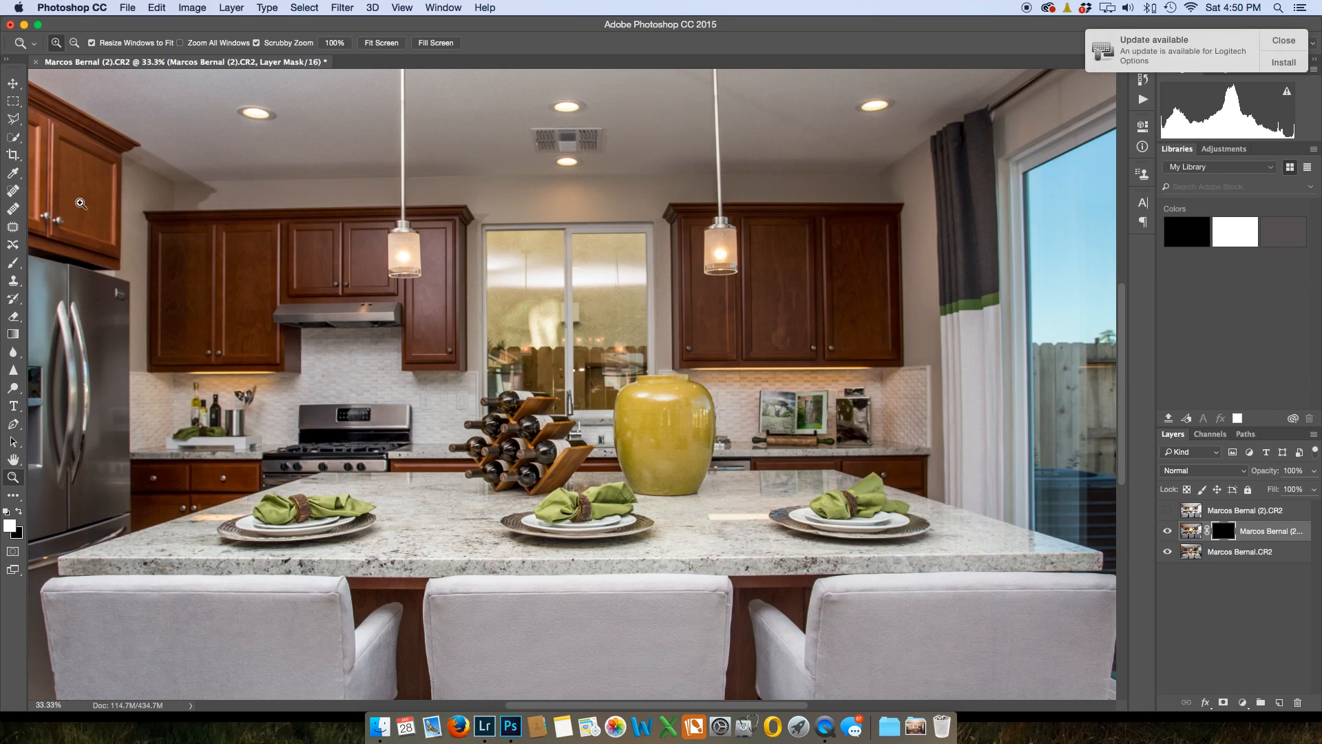
click(12, 266)
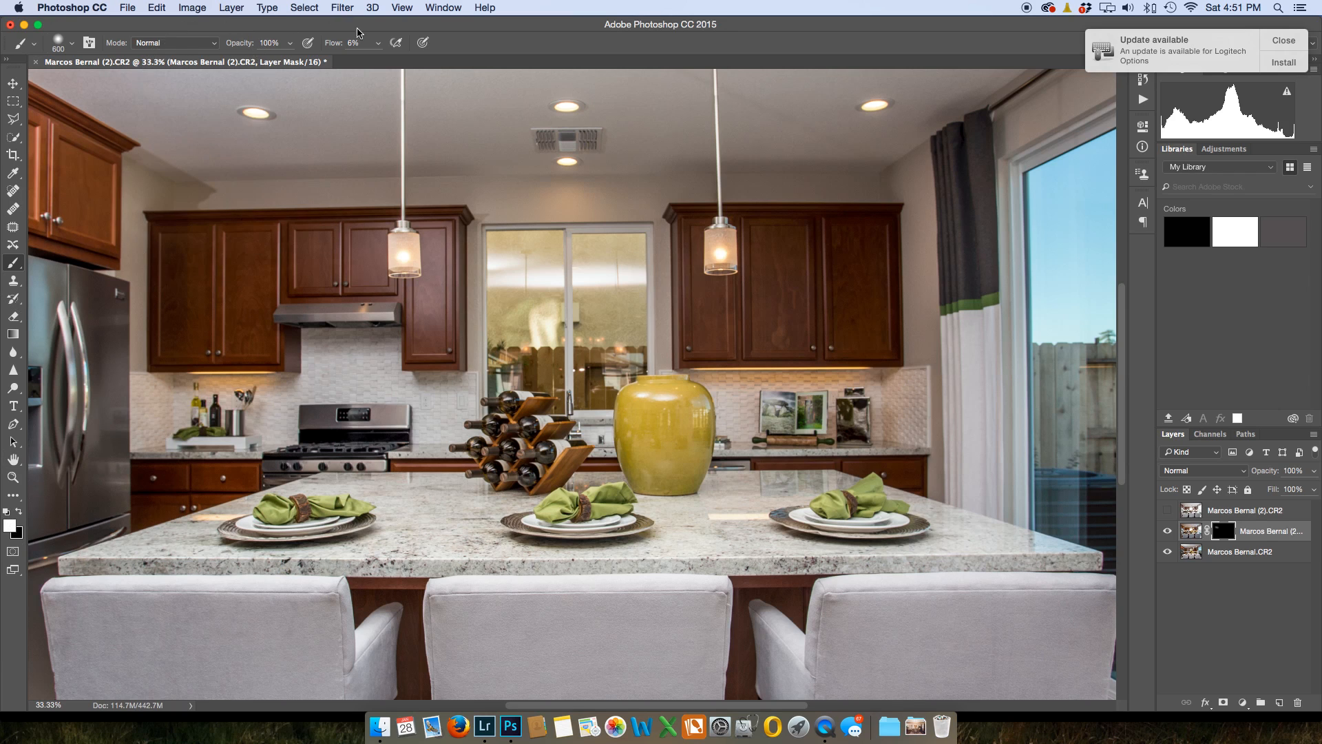
right_click(339, 295)
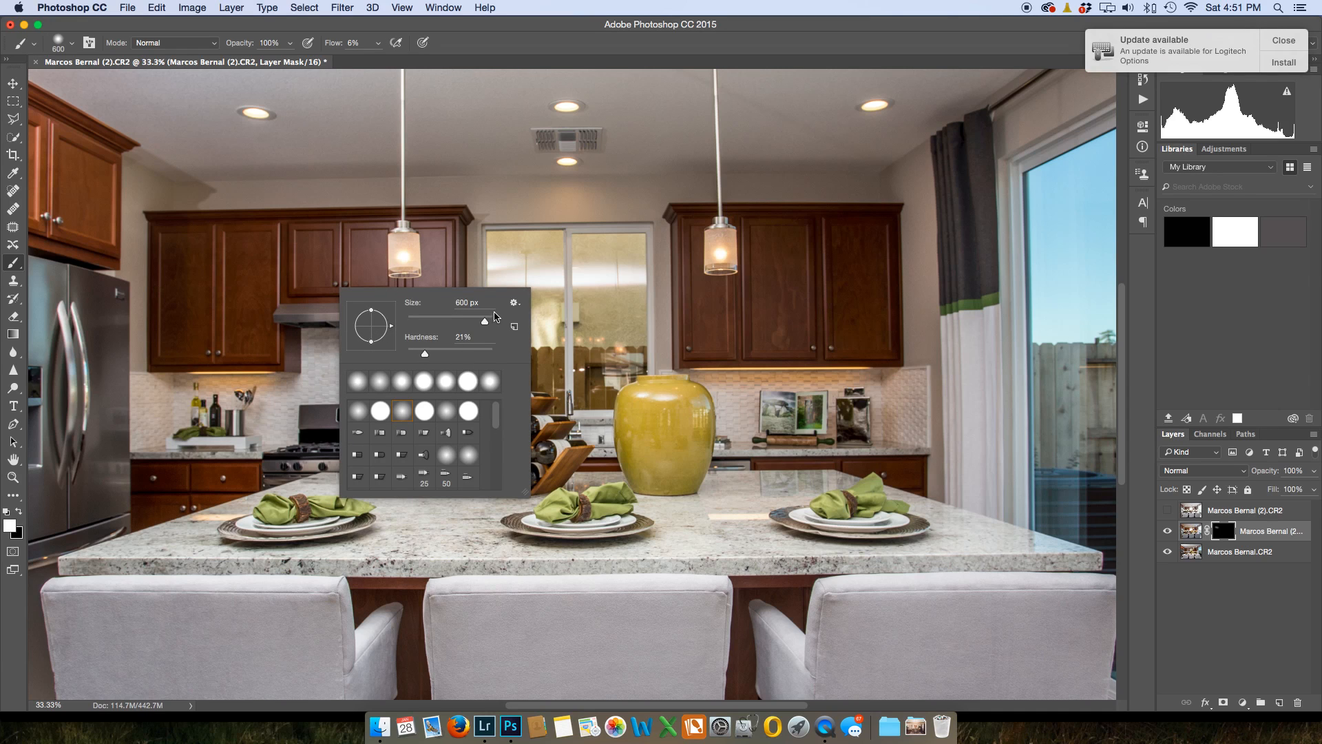
click(300, 199)
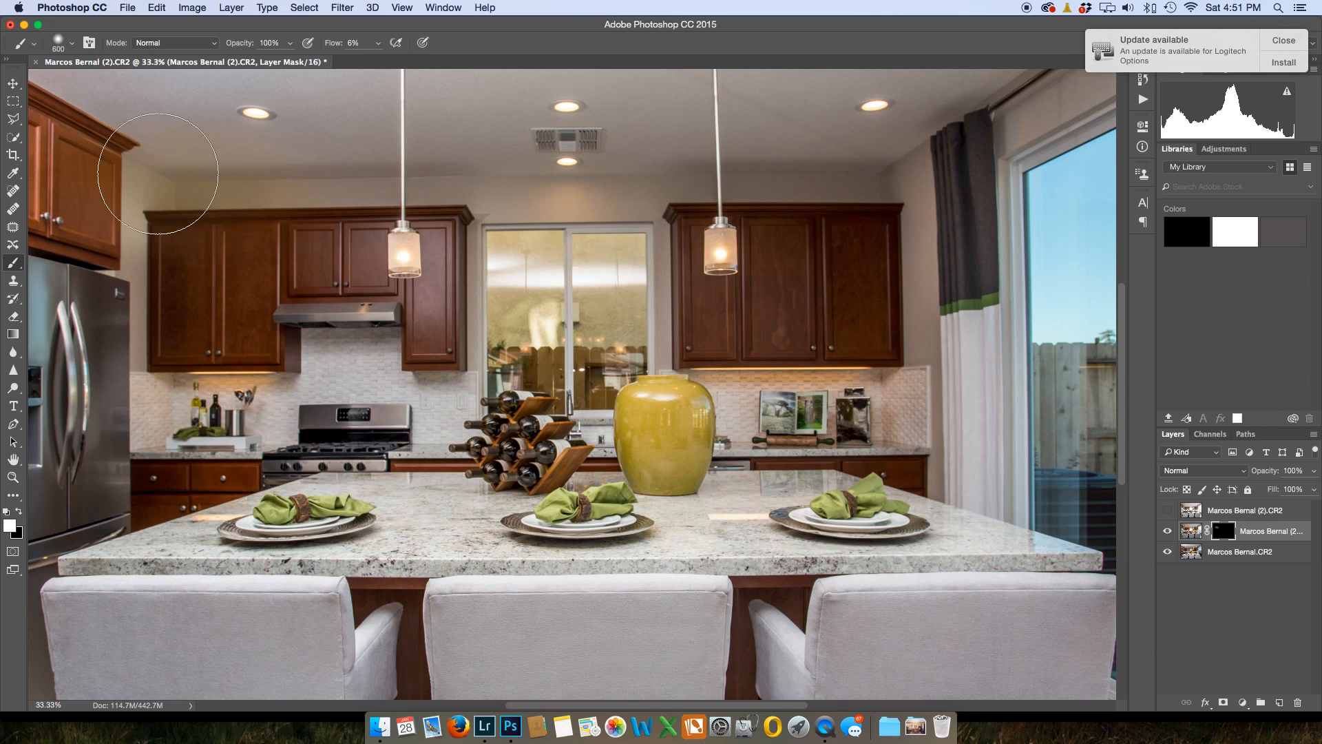
key(bracketleft)
key(bracketleft)
key(bracketleft)
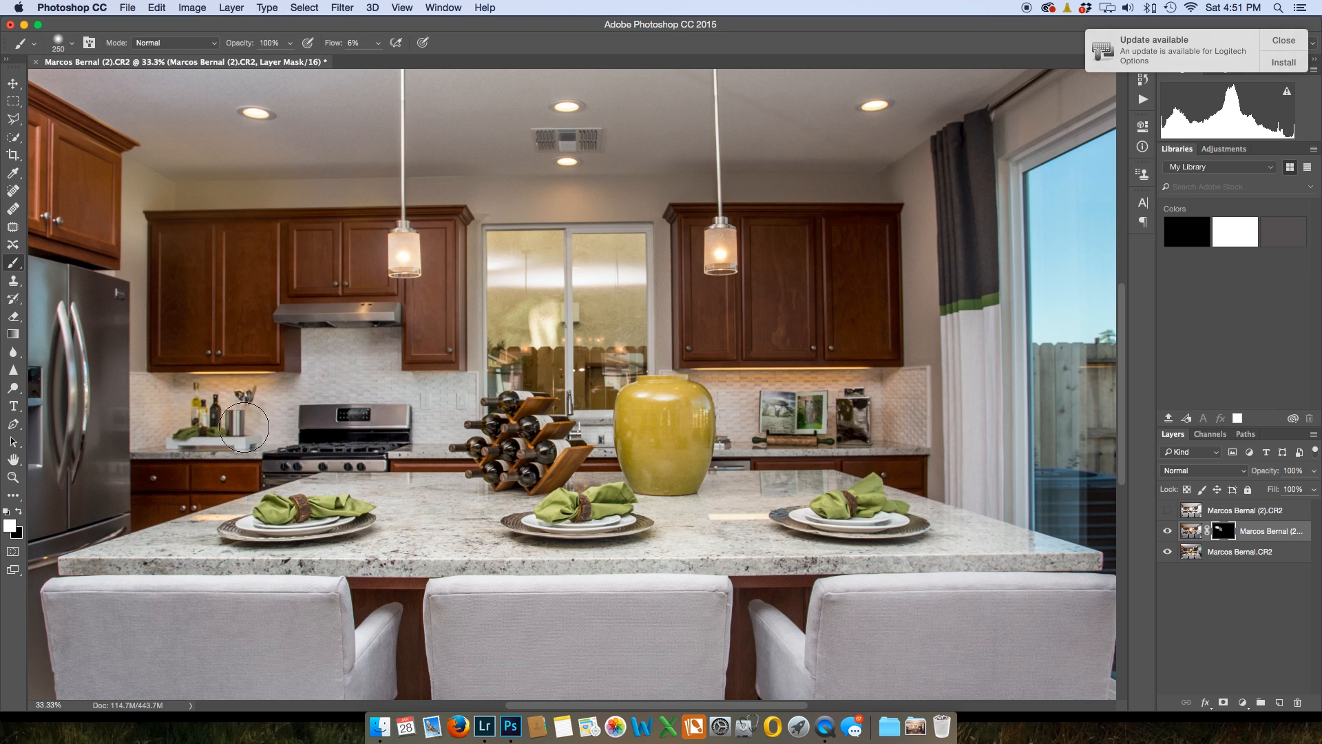
drag(262, 377, 192, 377)
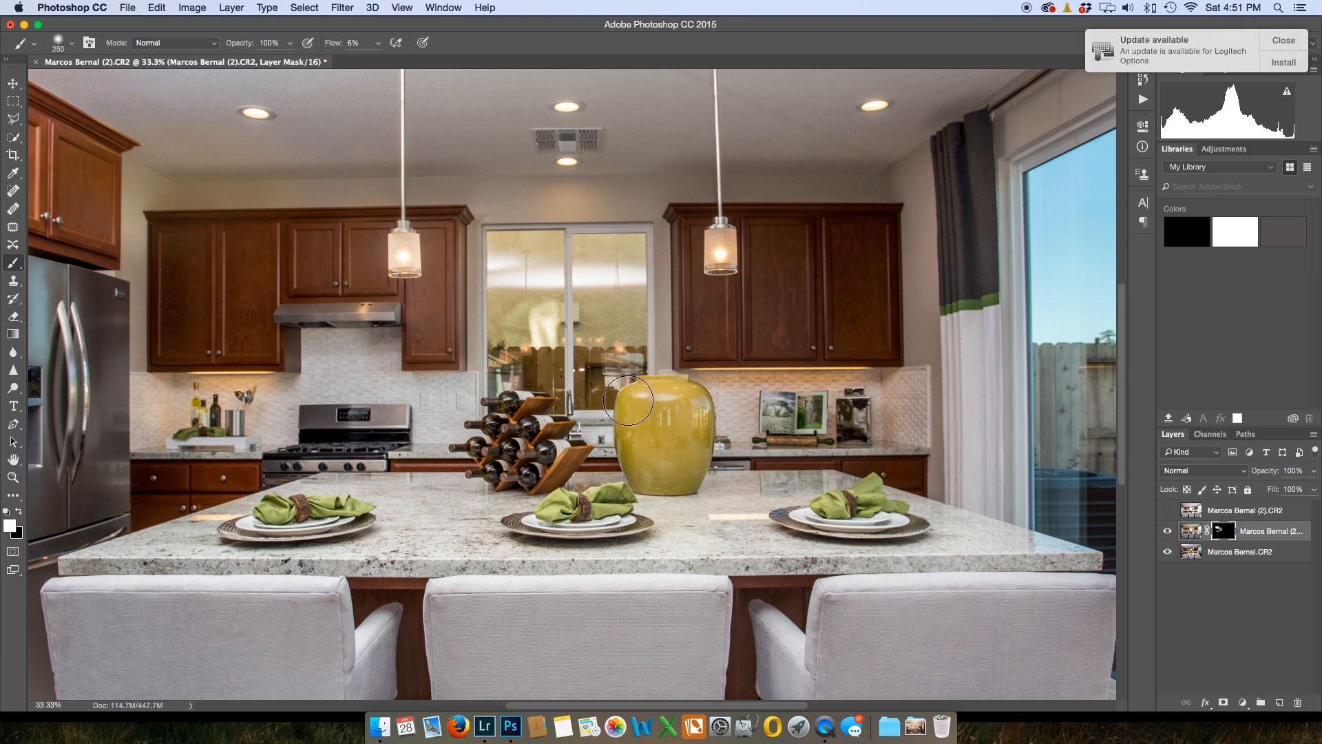
mouse_move(644, 387)
mouse_down()
mouse_move(626, 411)
mouse_move(681, 403)
mouse_move(657, 392)
mouse_move(689, 412)
mouse_move(650, 419)
mouse_move(673, 406)
mouse_move(654, 420)
mouse_move(662, 413)
mouse_move(625, 405)
mouse_move(701, 408)
mouse_move(648, 412)
mouse_move(691, 434)
mouse_move(650, 447)
mouse_move(659, 454)
mouse_move(669, 425)
mouse_move(710, 413)
mouse_move(656, 442)
mouse_move(670, 409)
mouse_up()
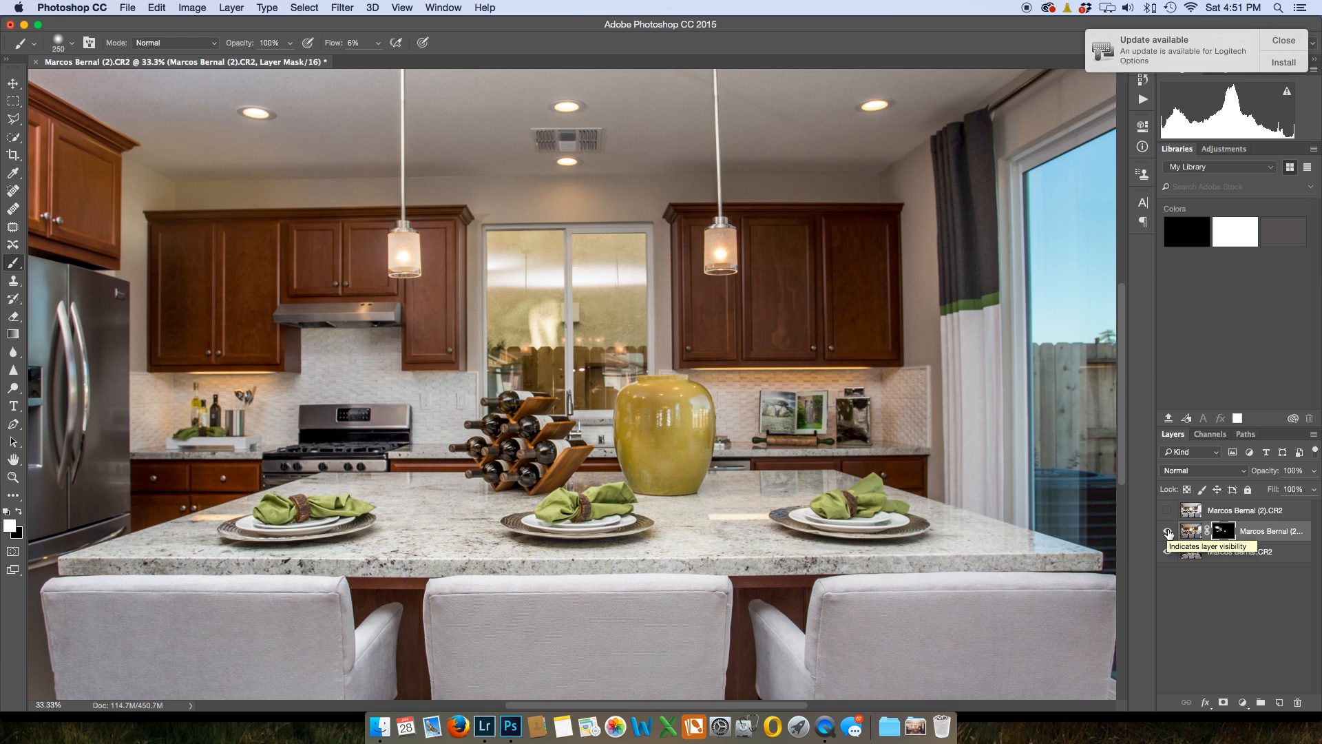
- Toggle the masked bright-window layer off and on to compare the kitchen with and without the painted areas
click(1167, 531)
click(1168, 532)
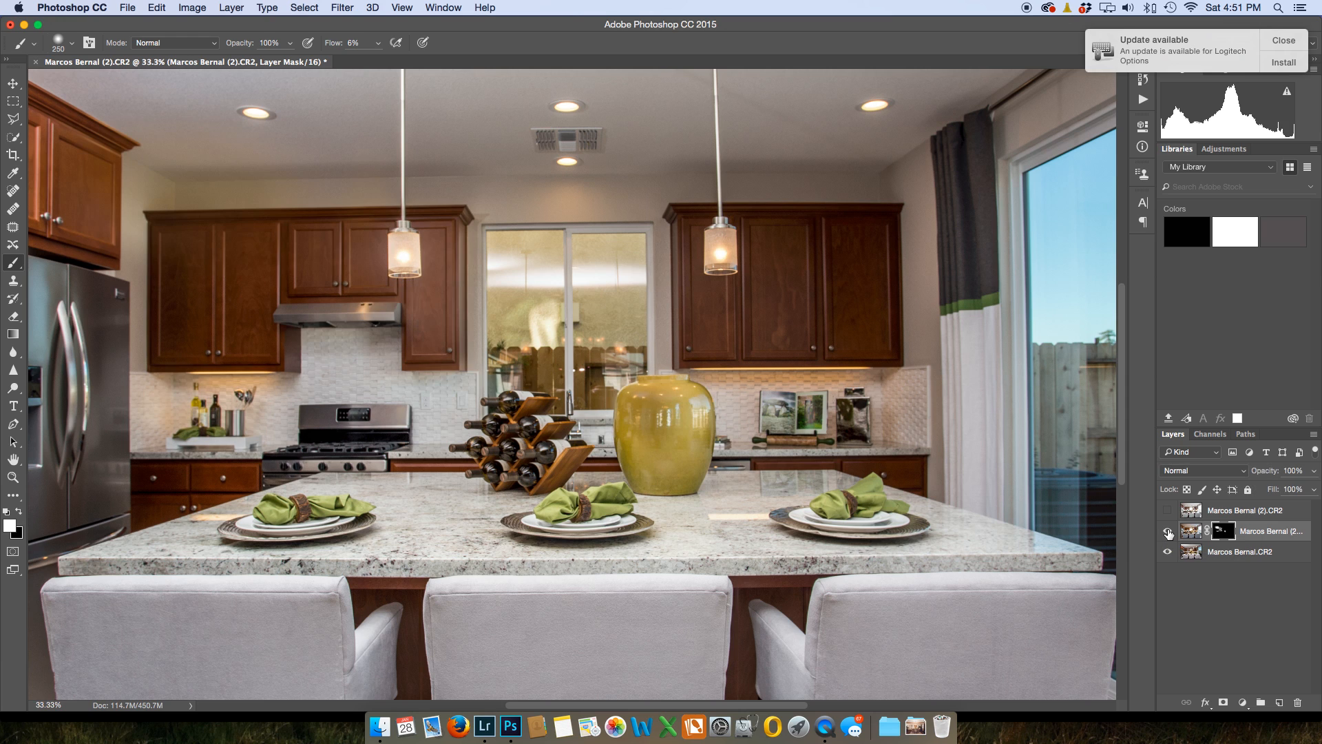
click(1168, 532)
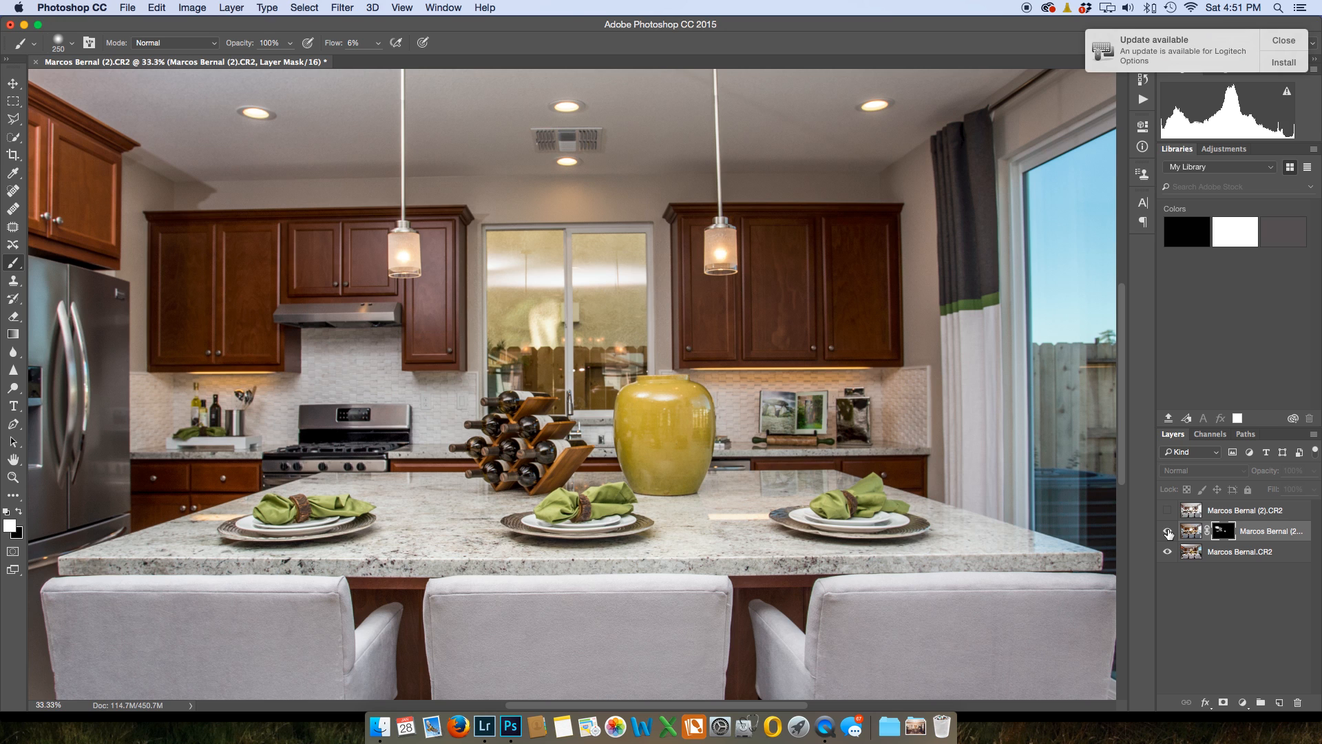
click(1168, 531)
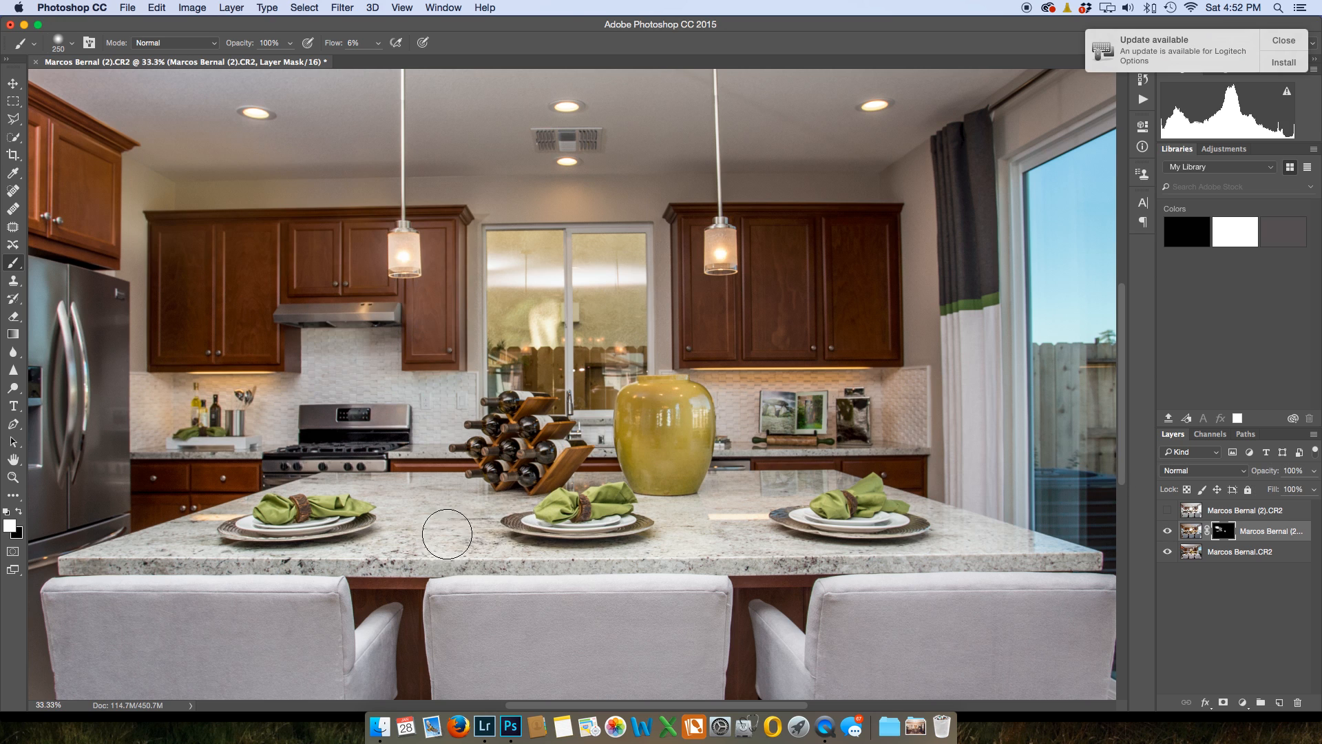
- Enlarge the brush to 600 px for working on the refrigerator area of the mask
drag(448, 503, 787, 410)
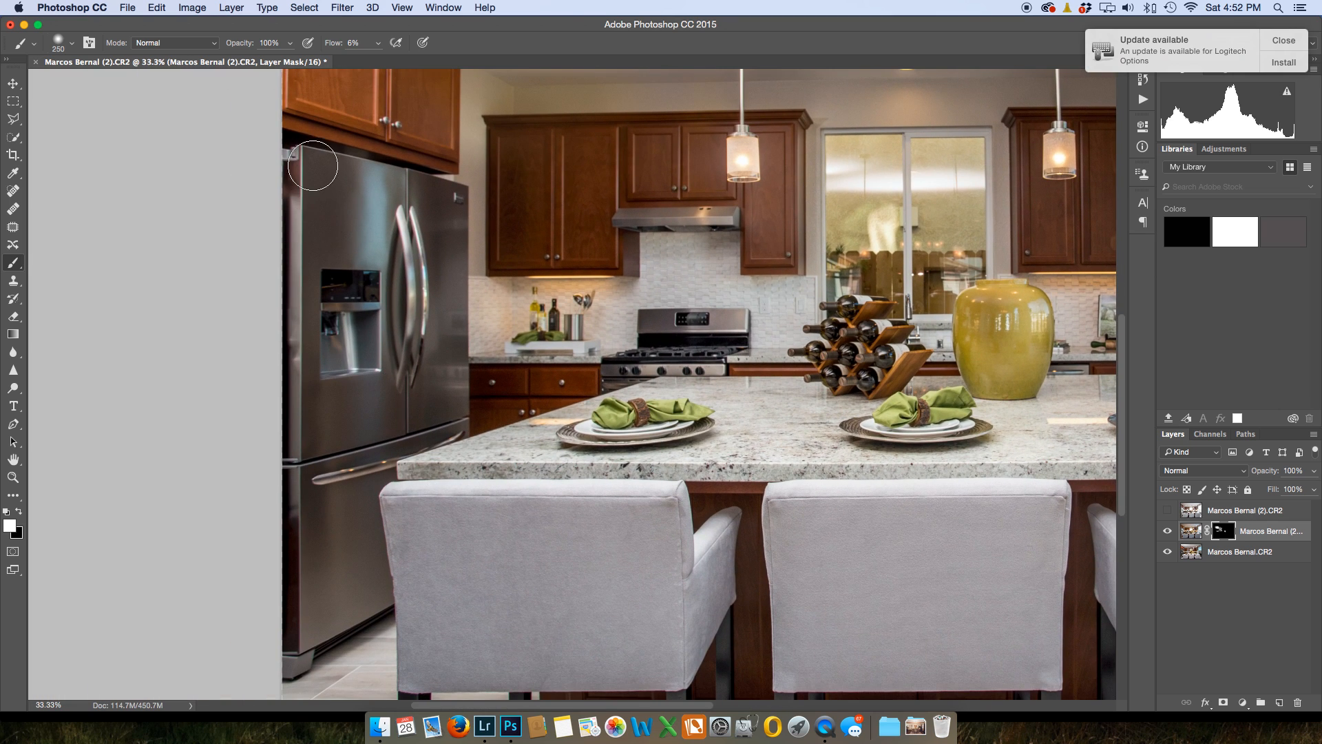
key(bracketright)
key(bracketright)
key(bracketright)
key(bracketright)
- Try painting the bright-window exposure in over the refrigerator doors, and step back the strokes
mouse_move(354, 208)
mouse_down()
mouse_move(350, 296)
mouse_move(343, 181)
mouse_move(345, 231)
mouse_up()
drag(454, 239, 455, 242)
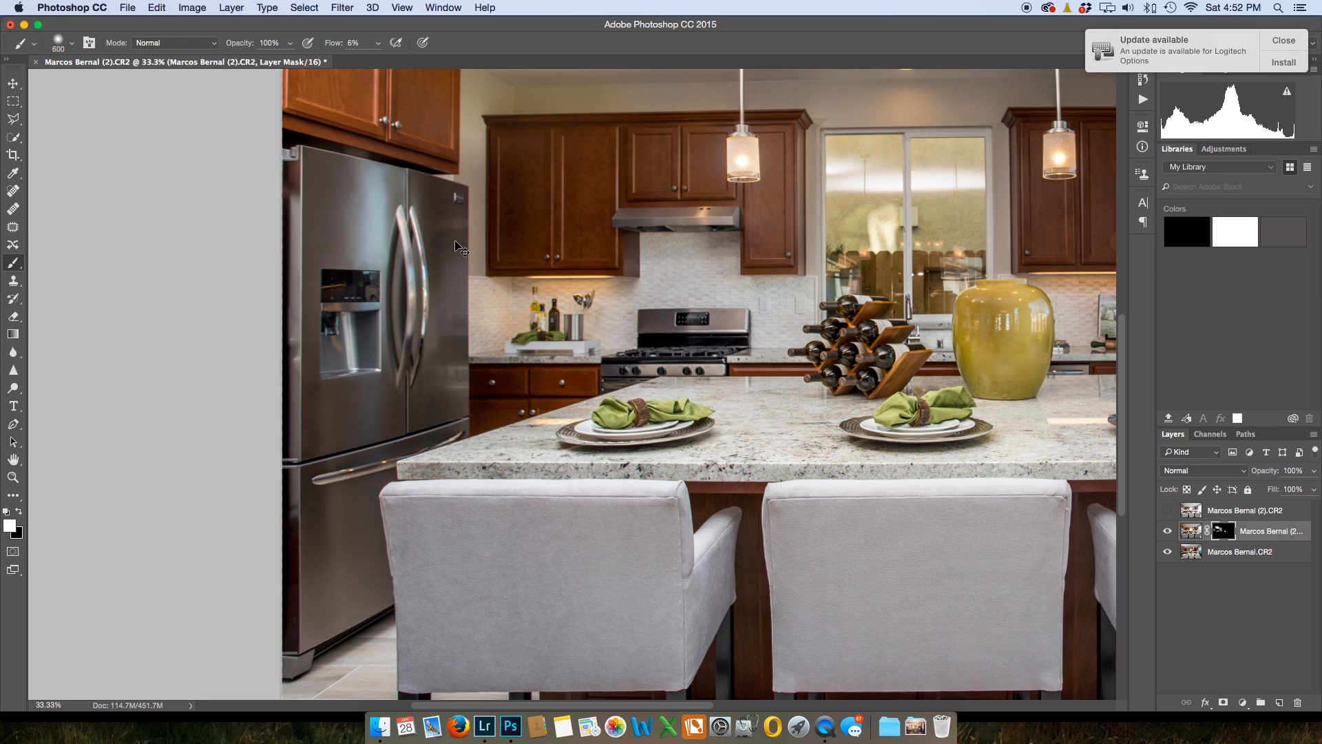
click(454, 242)
key(super+alt+z)
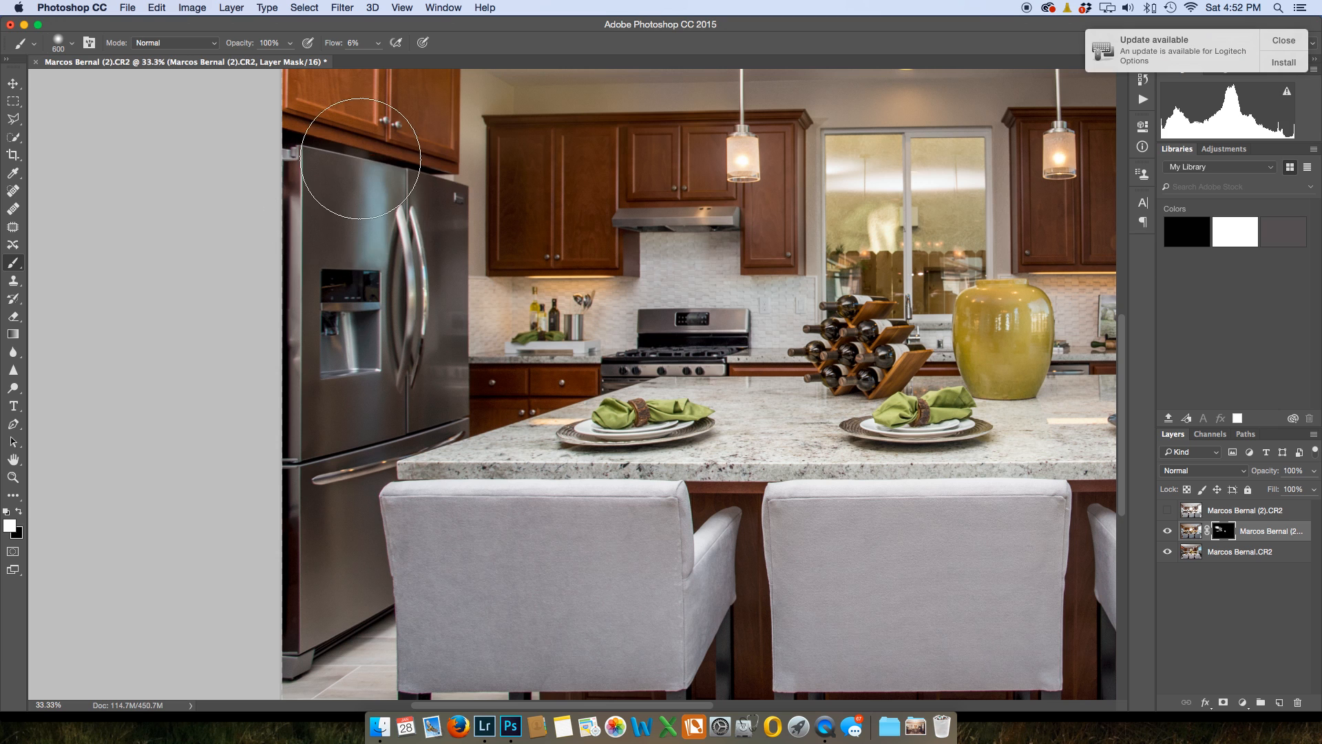
drag(406, 192, 547, 367)
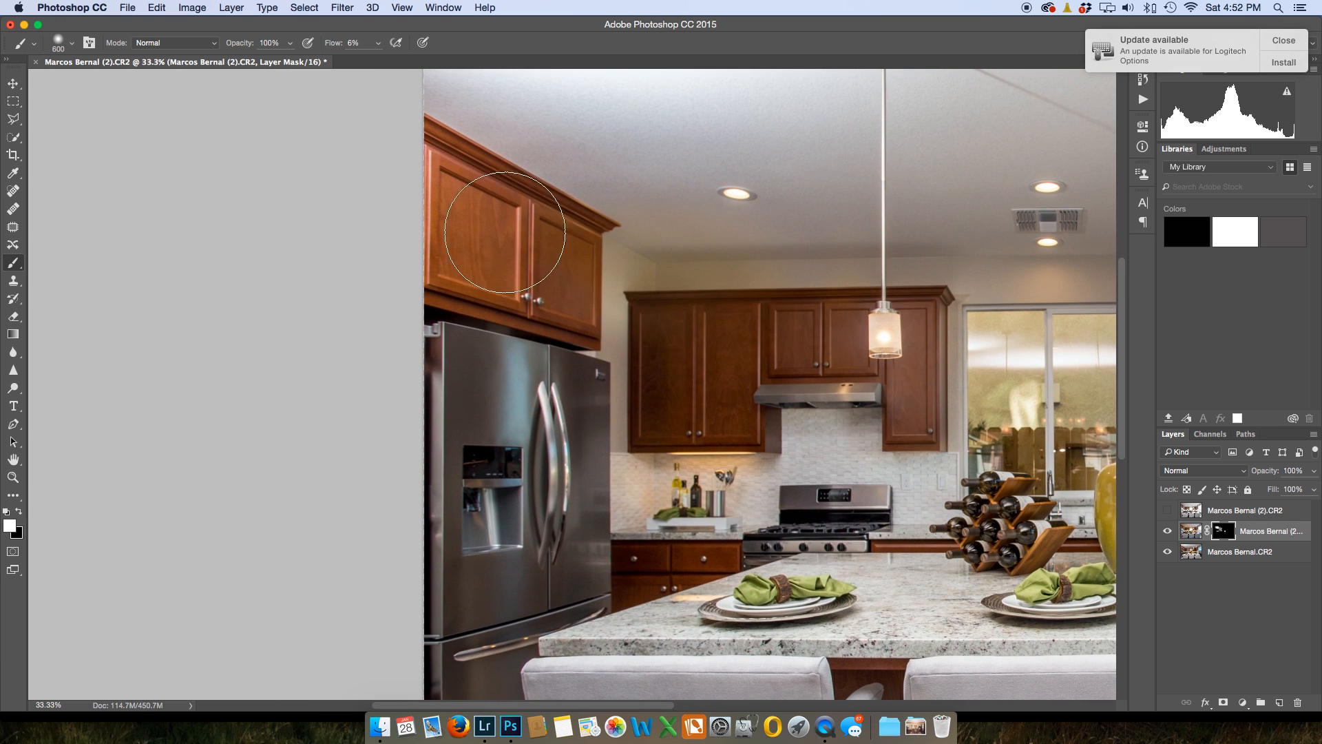
- Paint white with a 700 px brush on the middle layer's mask over the wooden cabinets above the refrigerator
key(bracketright)
key(bracketright)
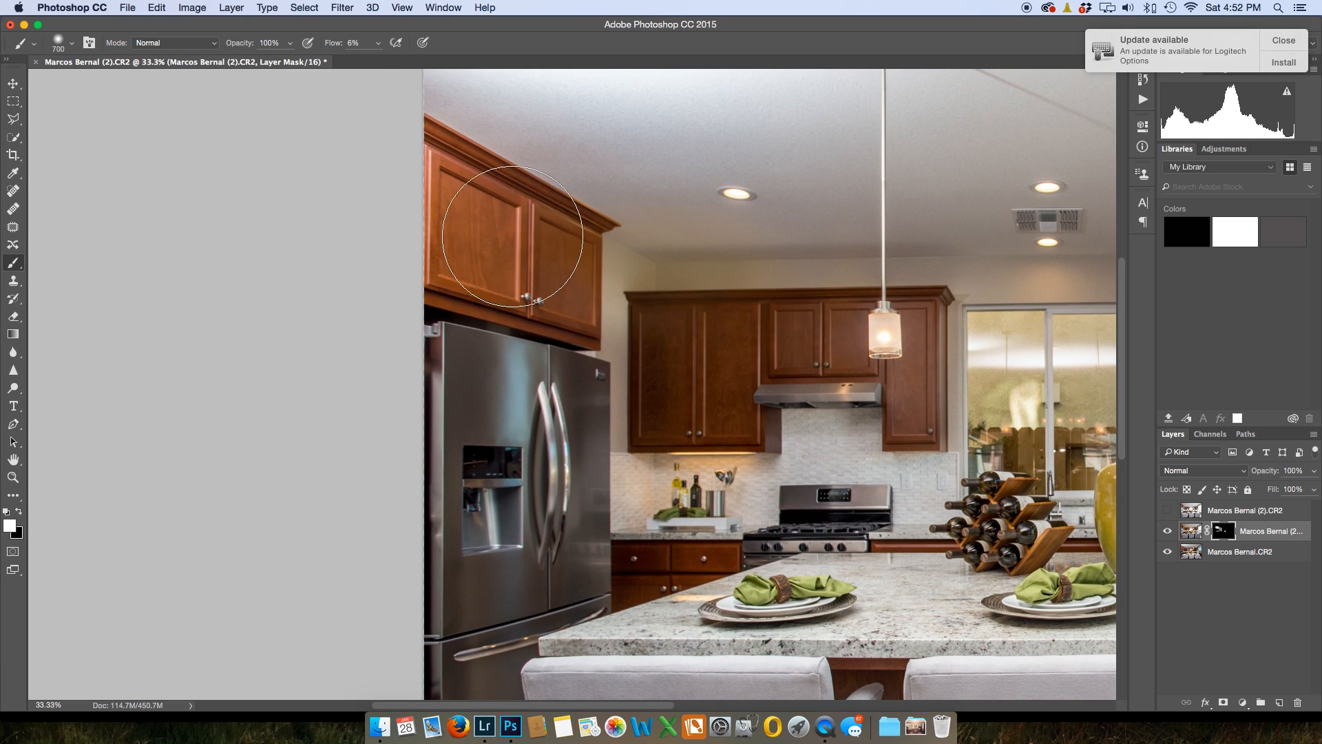
key(bracketleft)
mouse_move(473, 216)
mouse_down()
mouse_move(489, 215)
mouse_move(450, 221)
mouse_move(553, 263)
mouse_move(488, 250)
mouse_up()
scroll(440, 203, up, 1)
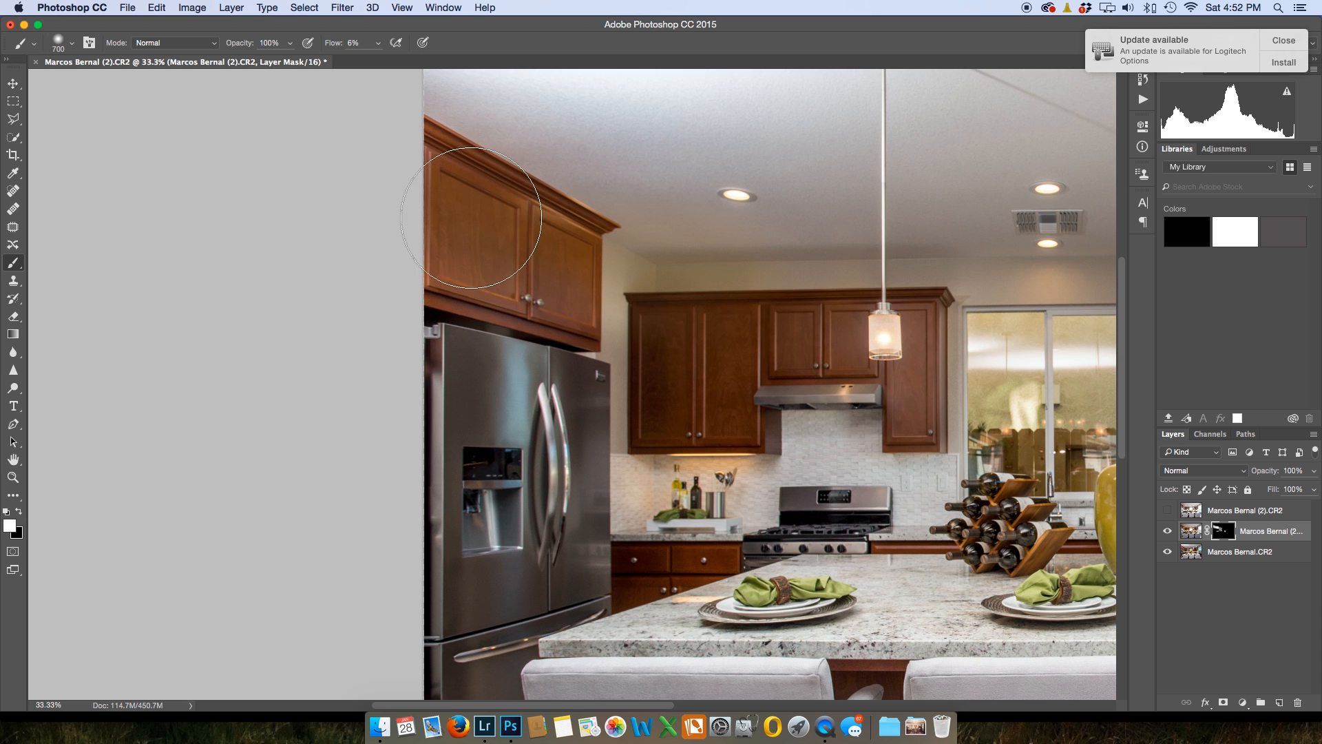
- Enlarge the brush to 1000 px and paint white on the middle layer's mask across the kitchen ceiling
key(super+minus)
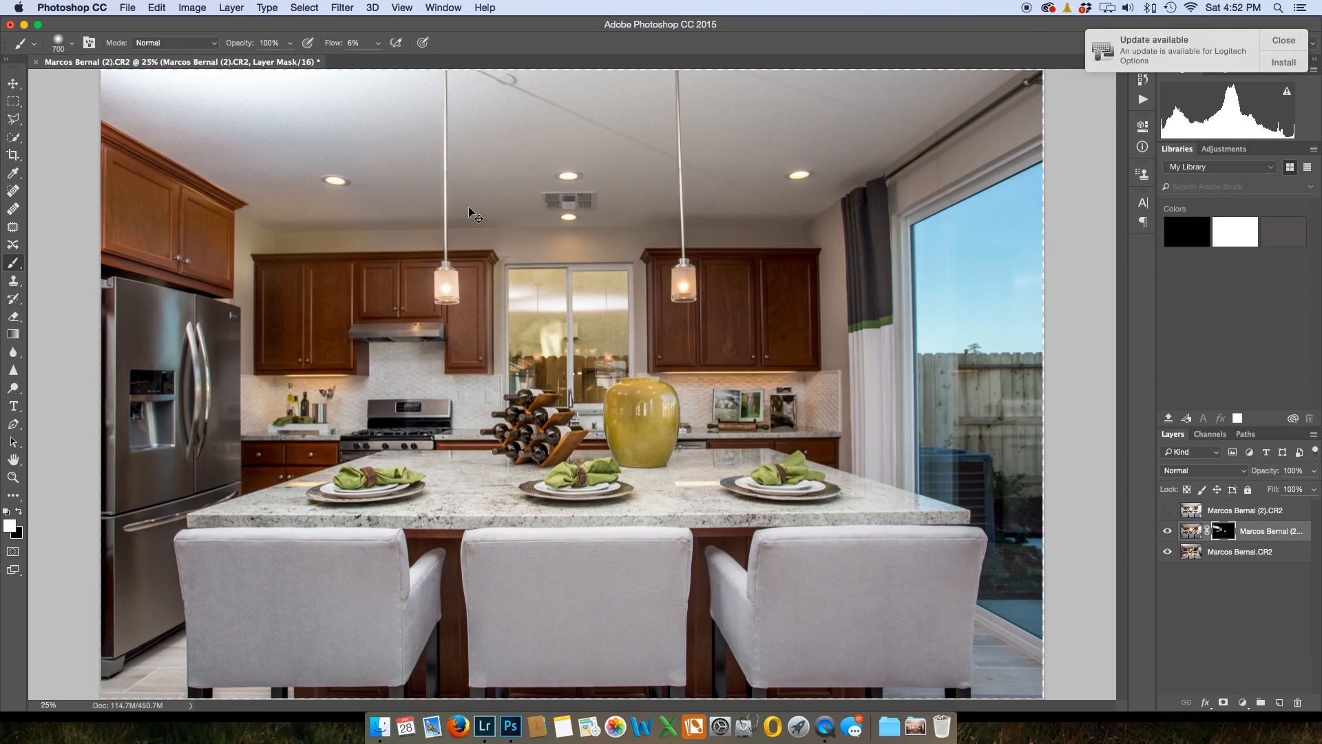
key(super+minus)
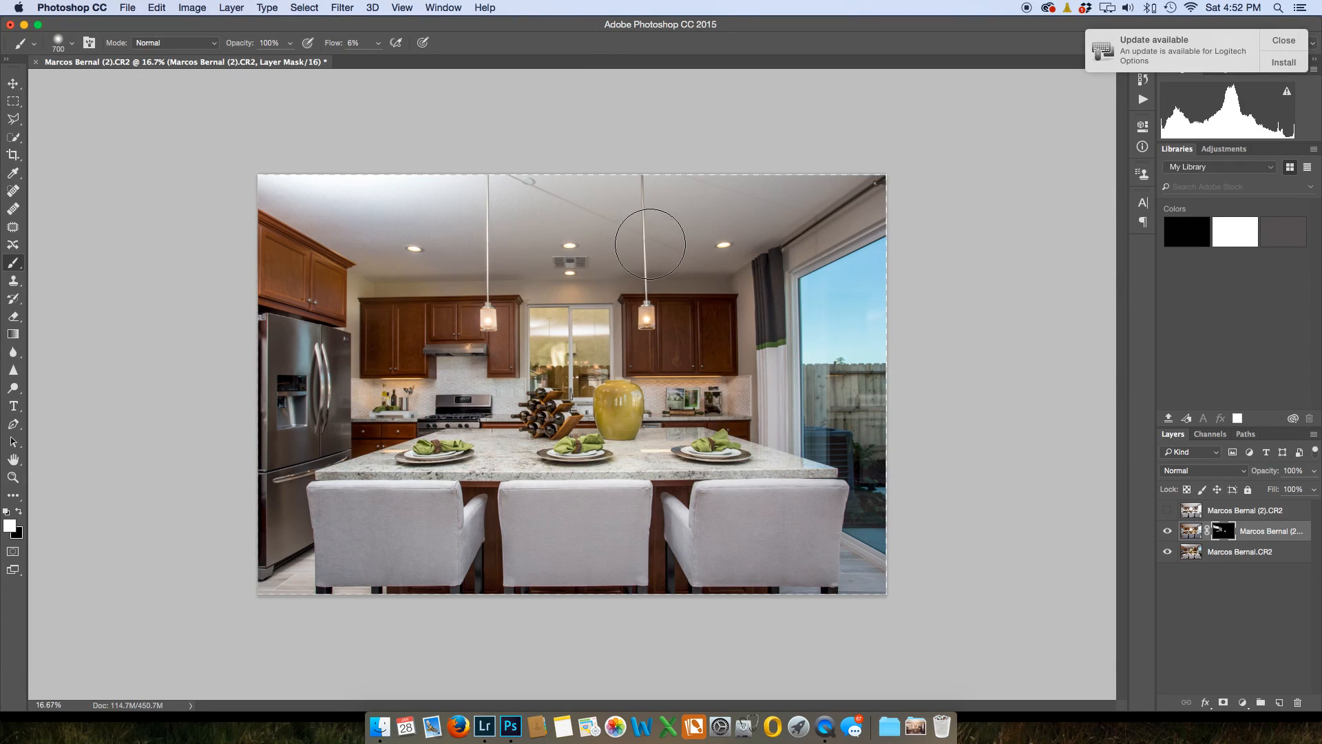
key(bracketright)
key(bracketright)
key(bracketright)
mouse_move(615, 201)
mouse_down()
mouse_move(305, 192)
mouse_move(500, 216)
mouse_move(369, 210)
mouse_move(205, 170)
mouse_move(387, 188)
mouse_move(439, 221)
mouse_move(587, 233)
mouse_move(560, 203)
mouse_move(751, 207)
mouse_move(791, 175)
mouse_move(734, 183)
mouse_move(837, 193)
mouse_move(808, 178)
mouse_move(662, 198)
mouse_move(578, 239)
mouse_move(654, 248)
mouse_move(543, 200)
mouse_move(428, 195)
mouse_move(633, 203)
mouse_move(561, 183)
mouse_move(468, 188)
mouse_move(603, 190)
mouse_move(438, 210)
mouse_move(490, 219)
mouse_move(450, 224)
mouse_move(455, 253)
mouse_move(323, 217)
mouse_move(410, 213)
mouse_move(448, 195)
mouse_up()
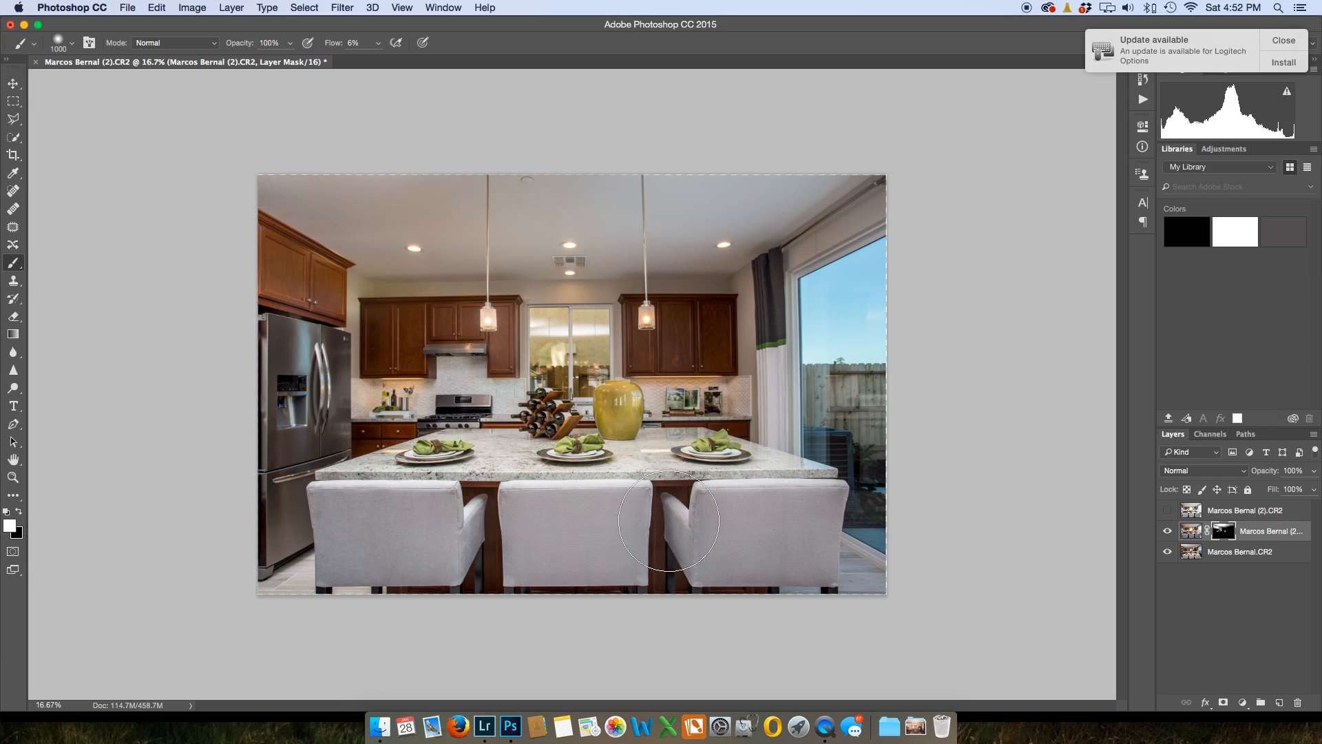
- Paint the middle layer's mask white over the three chairs and the ceiling near the sliding door, enlarging the brush to 1500 px
mouse_move(674, 539)
mouse_down()
mouse_move(516, 501)
mouse_move(462, 546)
mouse_move(344, 519)
mouse_move(597, 554)
mouse_up()
key(bracketright)
key(bracketright)
key(bracketright)
key(bracketright)
key(bracketright)
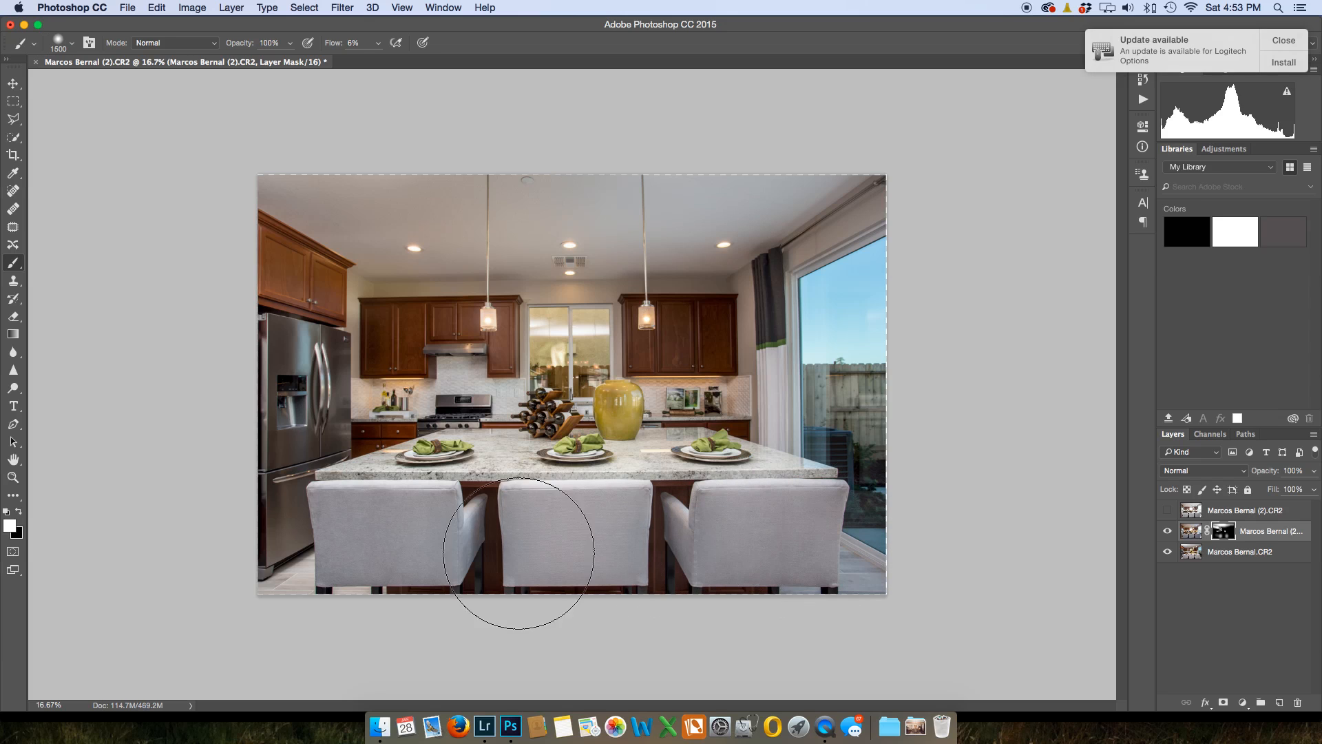
mouse_move(412, 557)
mouse_down()
mouse_move(657, 544)
mouse_move(683, 516)
mouse_move(417, 560)
mouse_up()
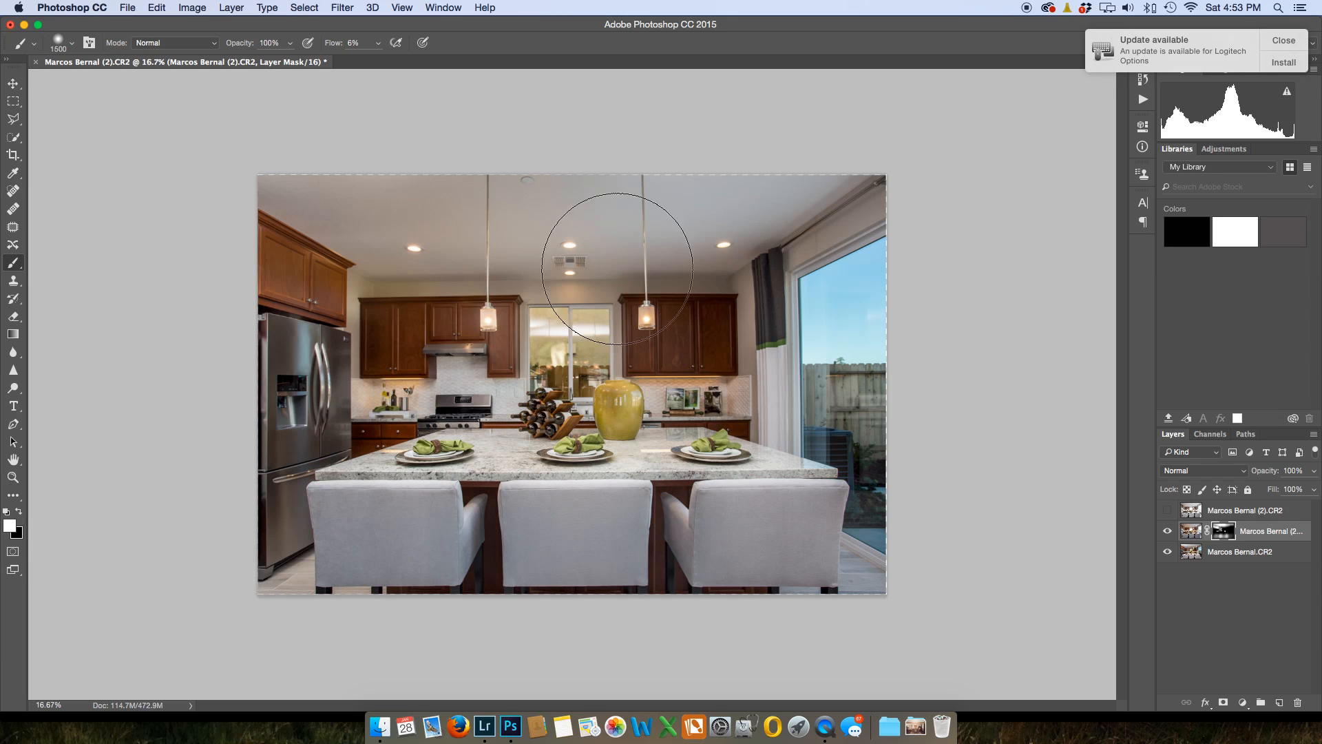
mouse_move(718, 202)
mouse_down()
mouse_move(892, 158)
mouse_move(773, 195)
mouse_move(882, 159)
mouse_move(815, 162)
mouse_move(760, 197)
mouse_move(857, 173)
mouse_move(811, 172)
mouse_up()
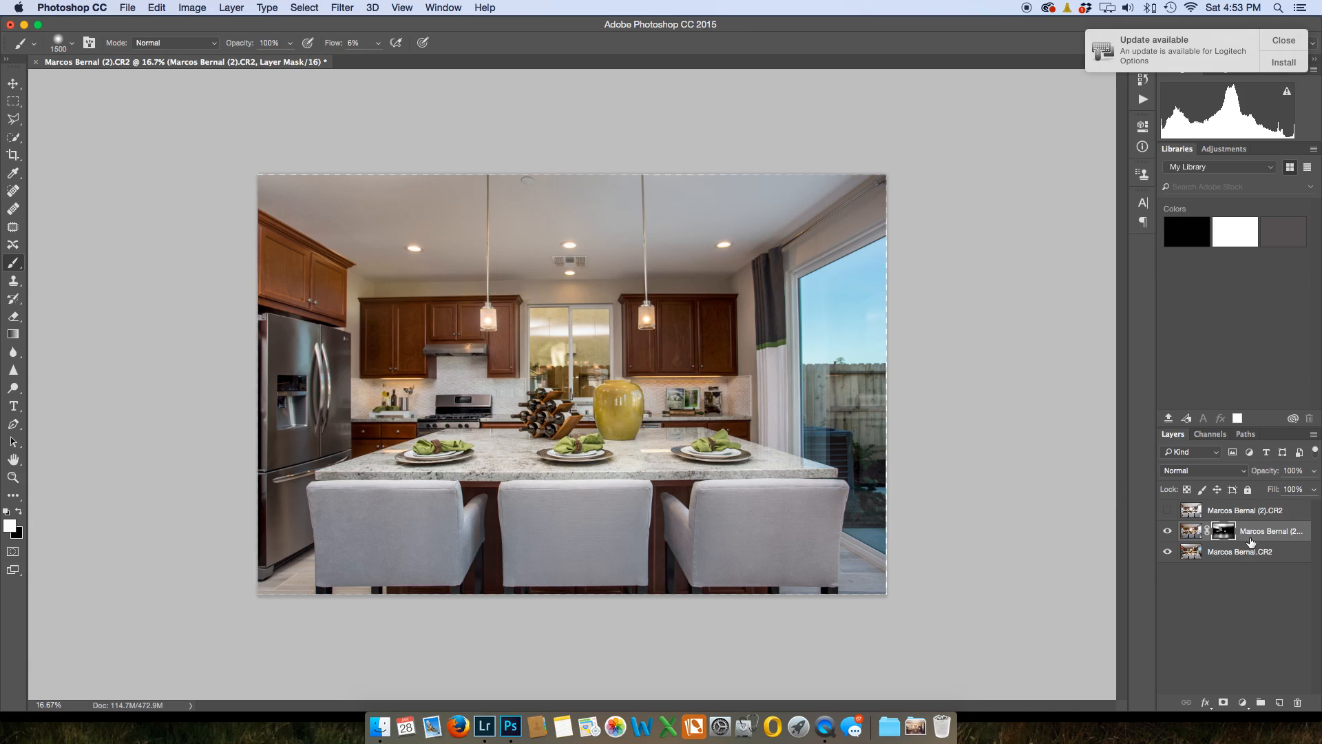
- Show the top desaturated layer, add a black hide-all mask to it, and paint white over the ceiling with the 1500 px brush
click(1167, 512)
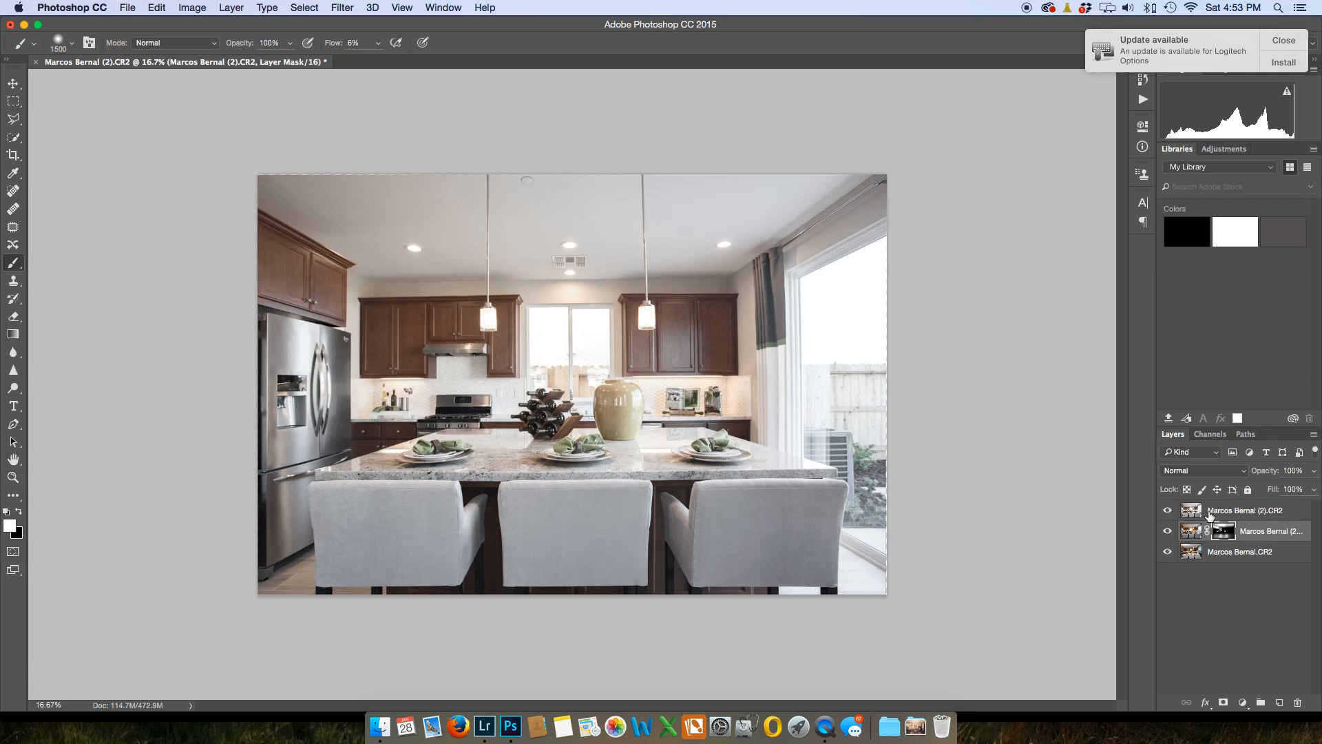
click(1219, 513)
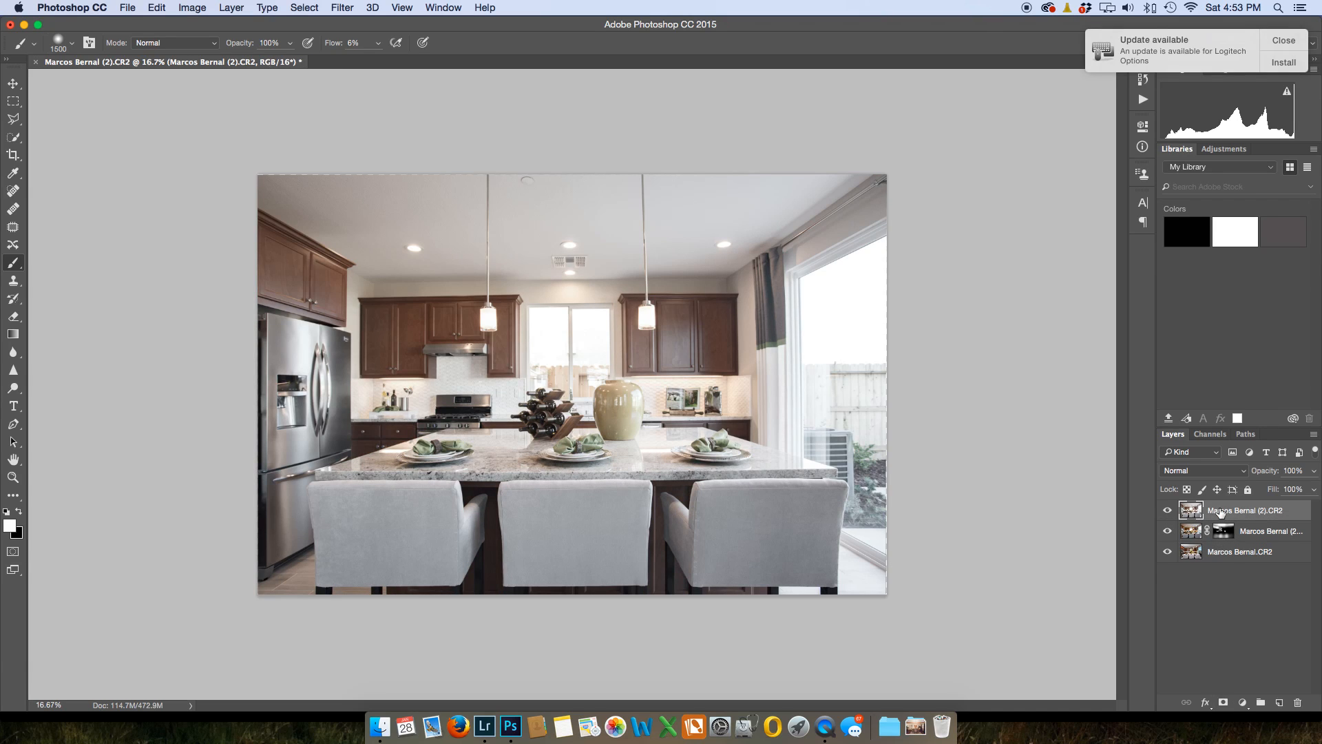
alt+click(1223, 702)
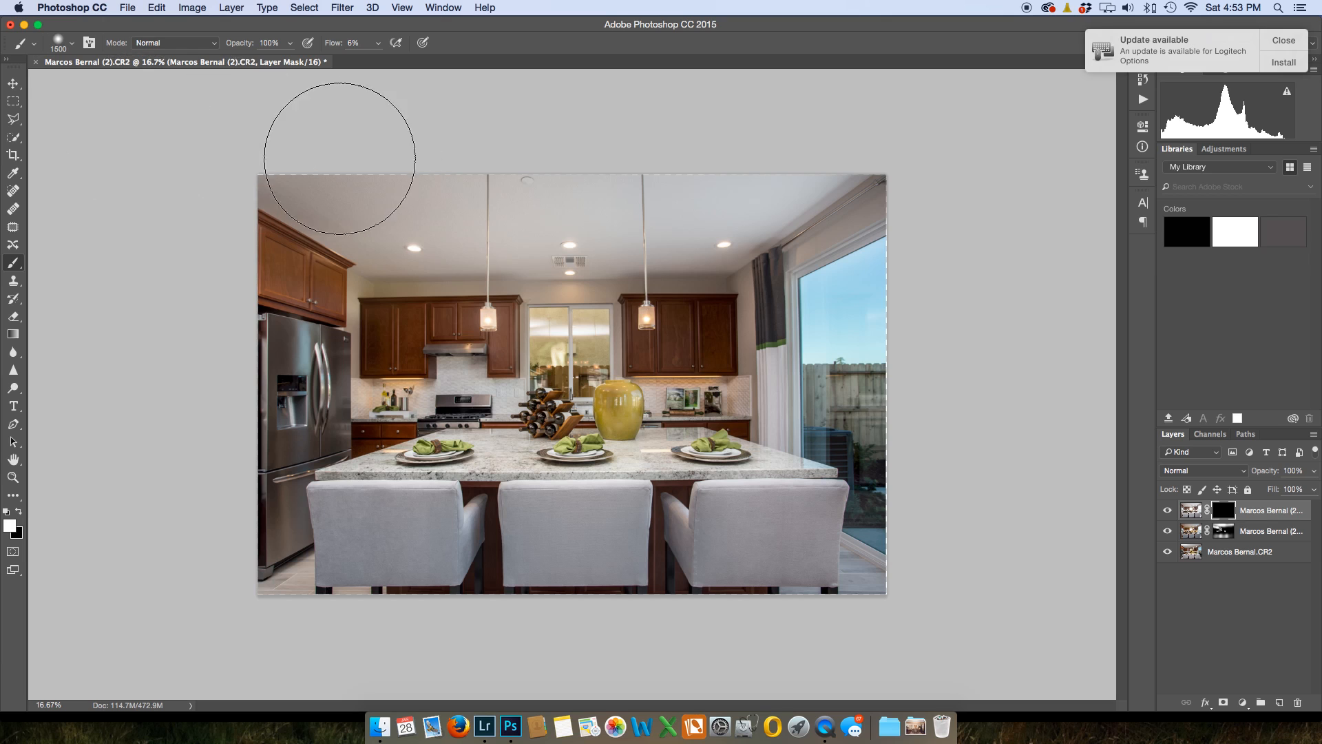
drag(768, 159, 822, 152)
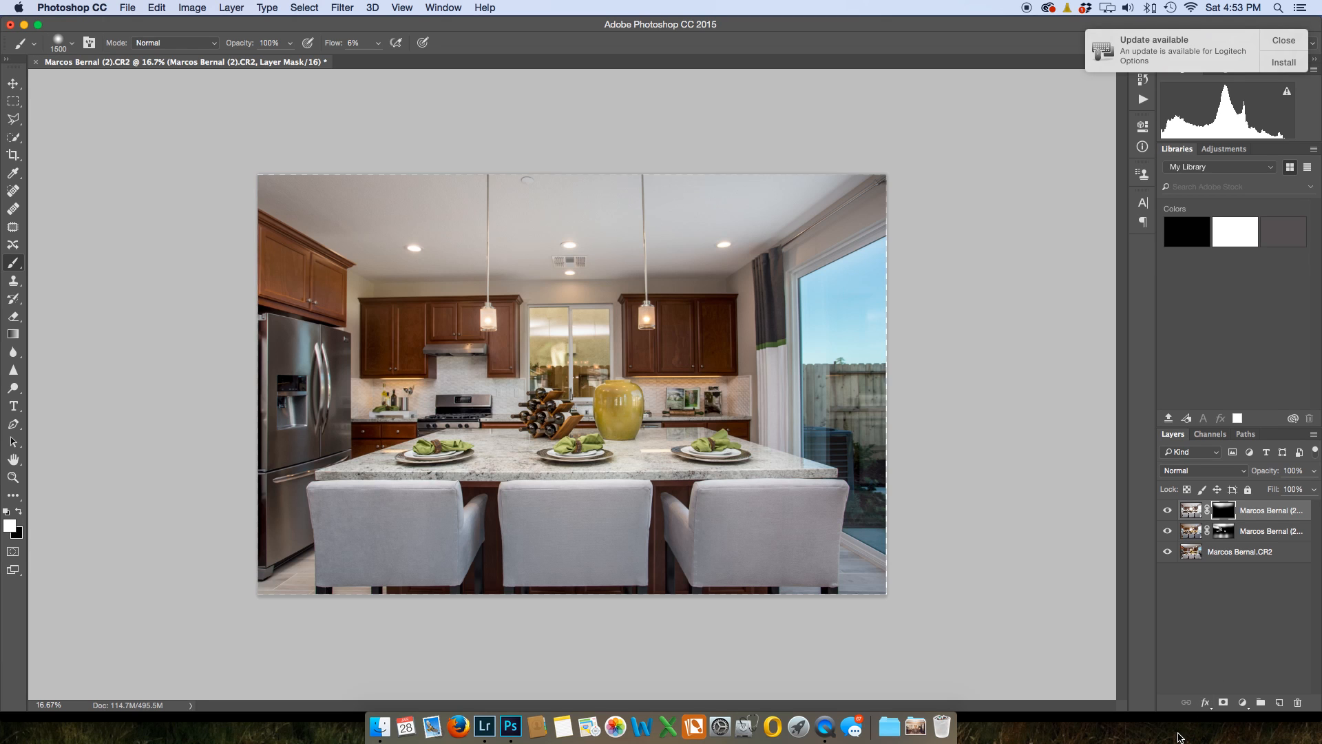
- Try painting on the middle layer's mask over the reflection in the kitchen window with a 400 px brush, and undo the stroke
key(super+equal)
key(super+equal)
key(super+equal)
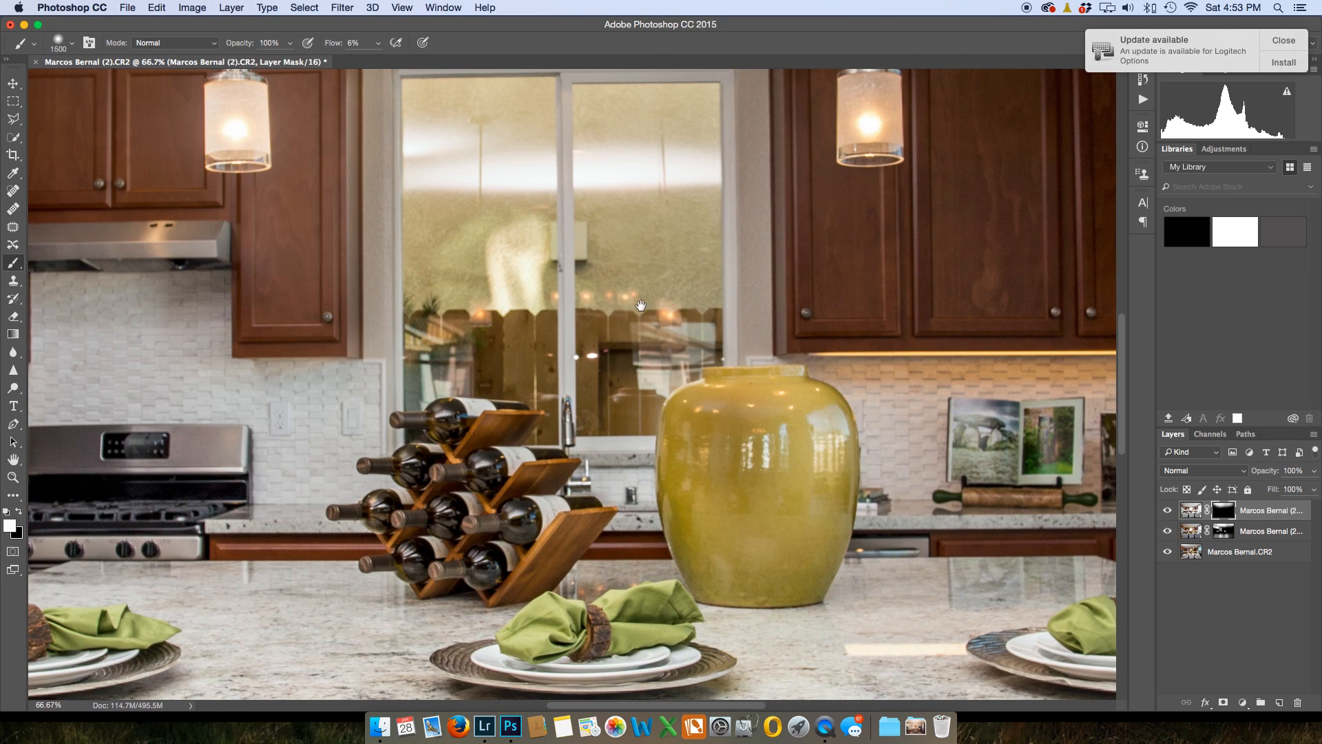
drag(640, 305, 667, 430)
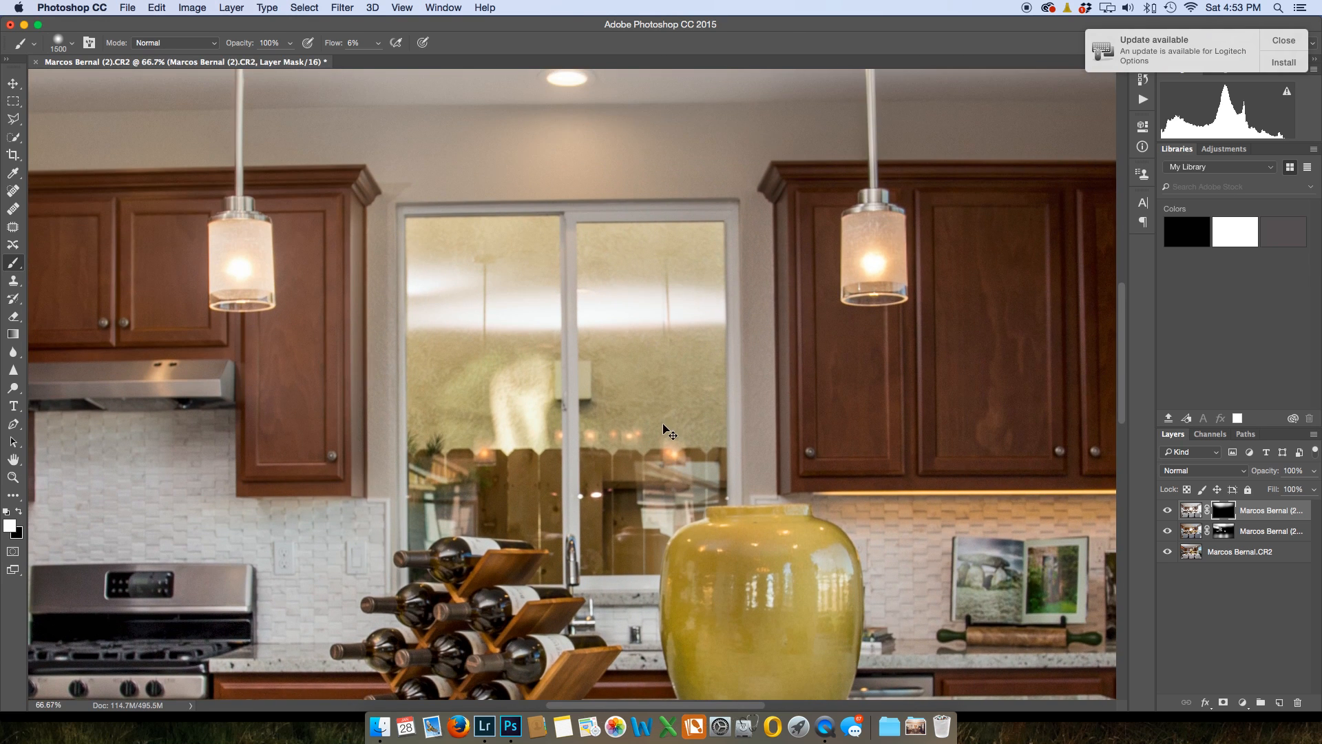
key(super+equal)
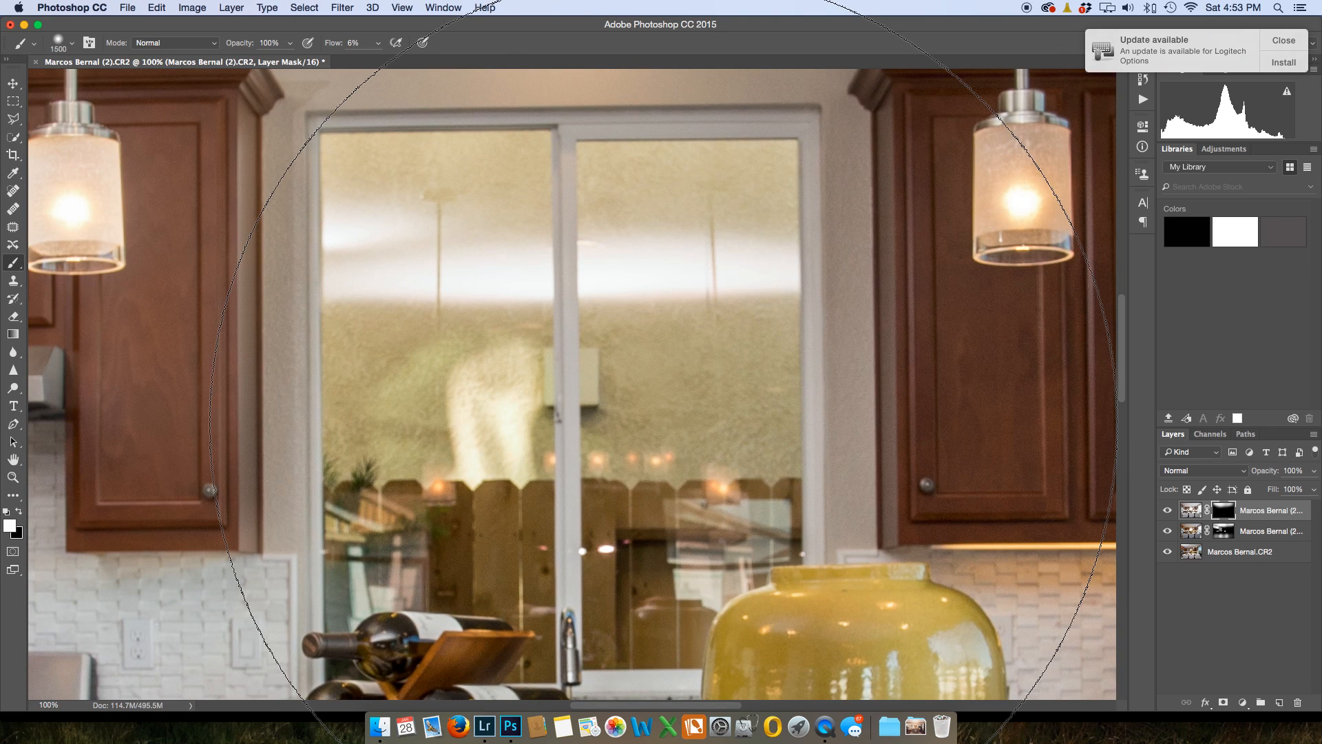
key(bracketleft)
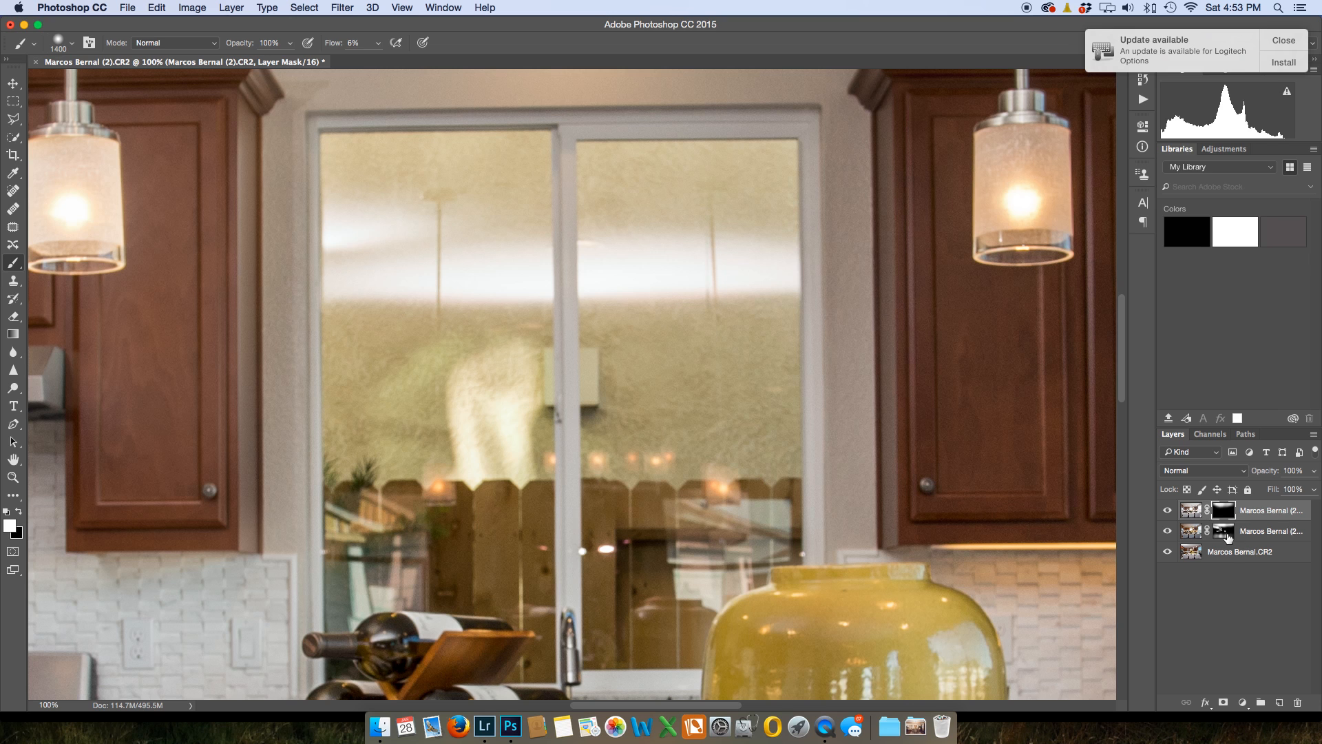
click(1225, 533)
key(bracketleft)
key(bracketleft)
key(bracketleft)
key(bracketleft)
key(bracketleft)
key(bracketleft)
key(bracketleft)
key(bracketleft)
key(bracketleft)
key(bracketleft)
mouse_move(701, 277)
mouse_down()
mouse_move(696, 412)
mouse_move(690, 228)
mouse_move(663, 421)
mouse_move(640, 293)
mouse_move(653, 251)
mouse_move(672, 319)
mouse_move(664, 291)
mouse_move(607, 248)
mouse_move(667, 246)
mouse_move(678, 305)
mouse_up()
key(super+z)
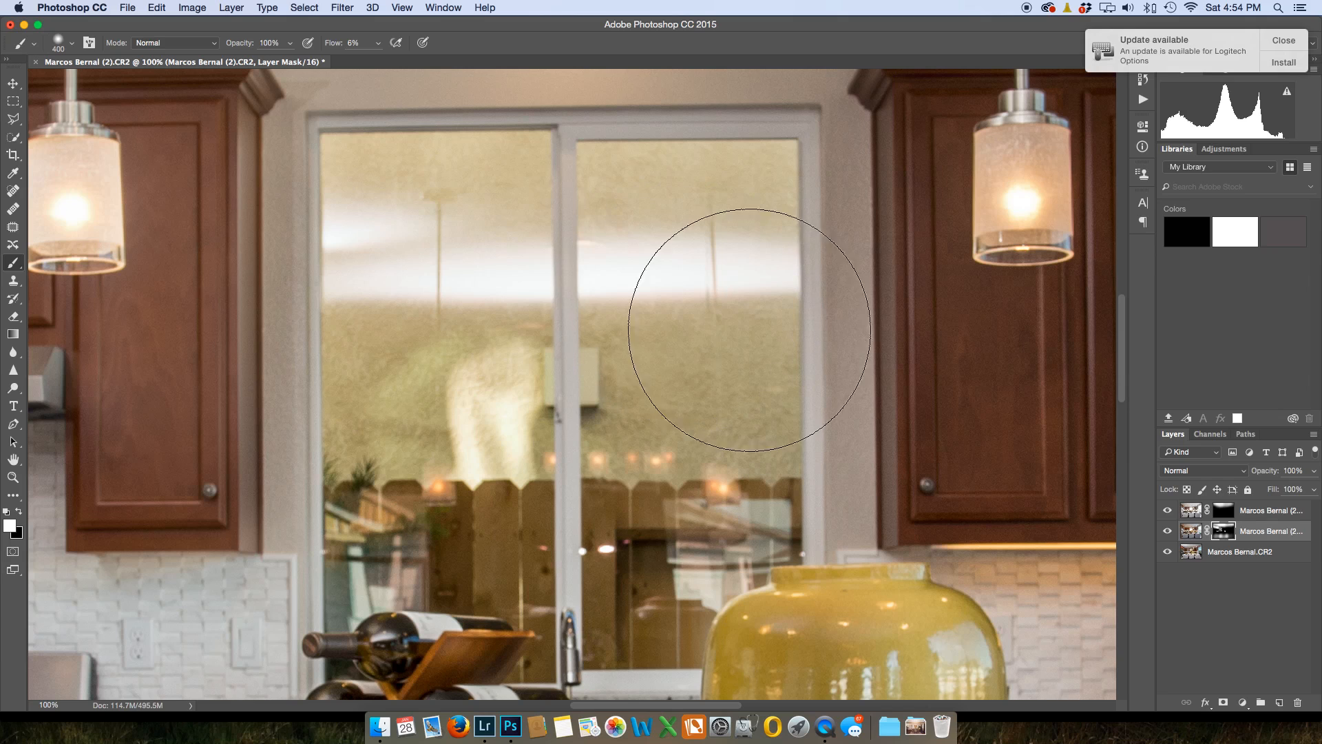
- Outline the bright reflection band in the kitchen window's right pane with a Polygonal Lasso selection
click(14, 118)
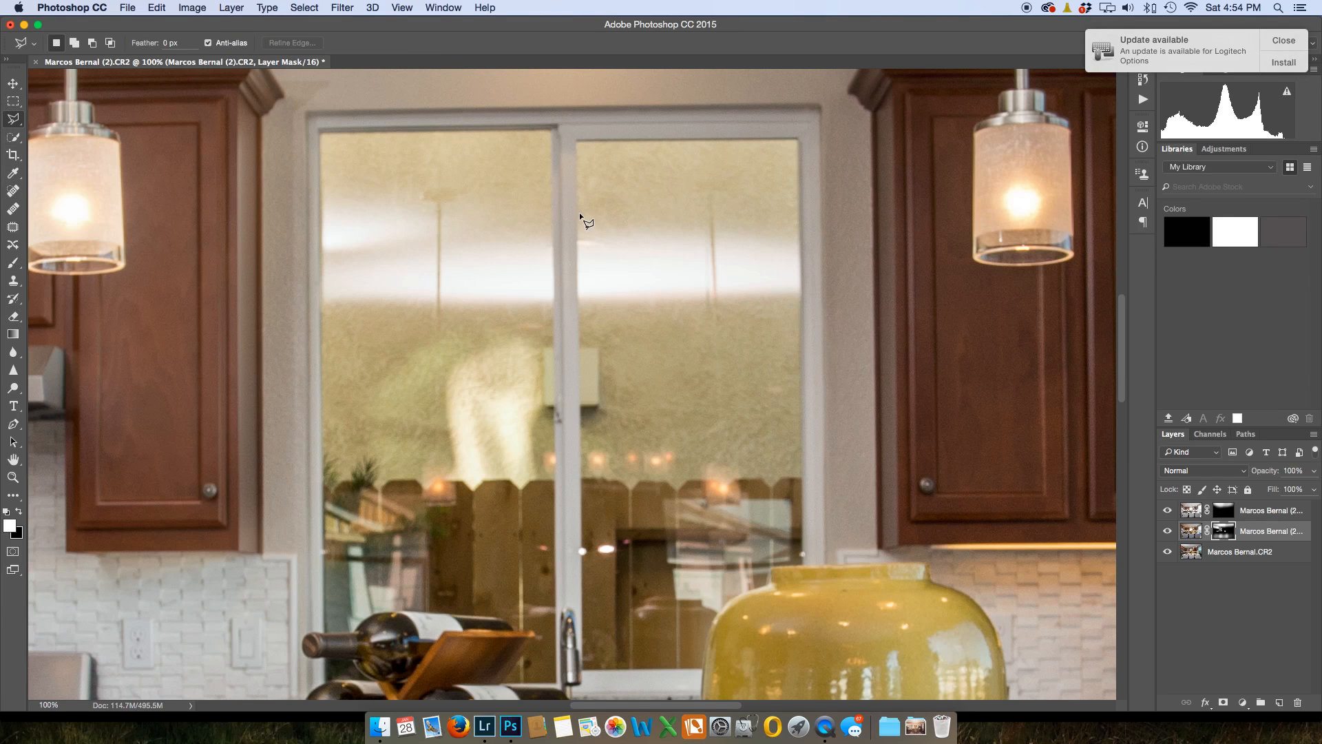
click(578, 213)
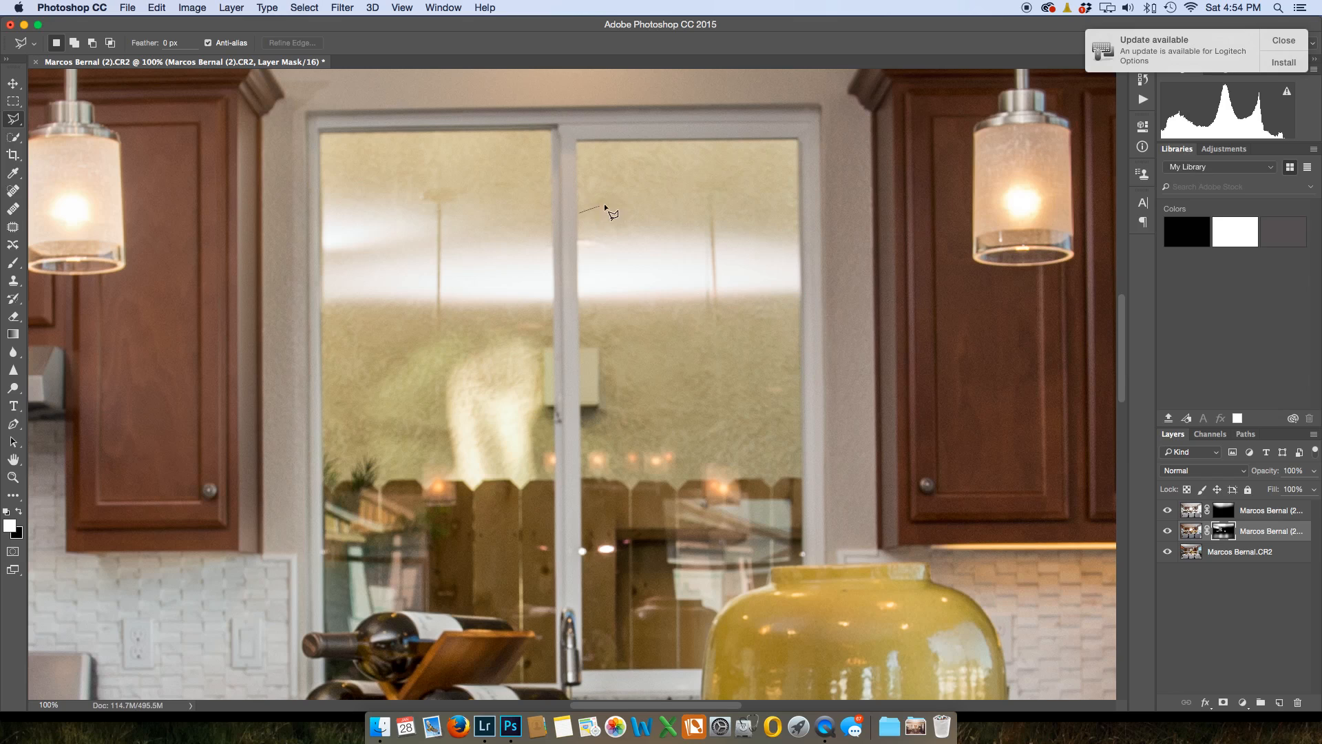
click(798, 213)
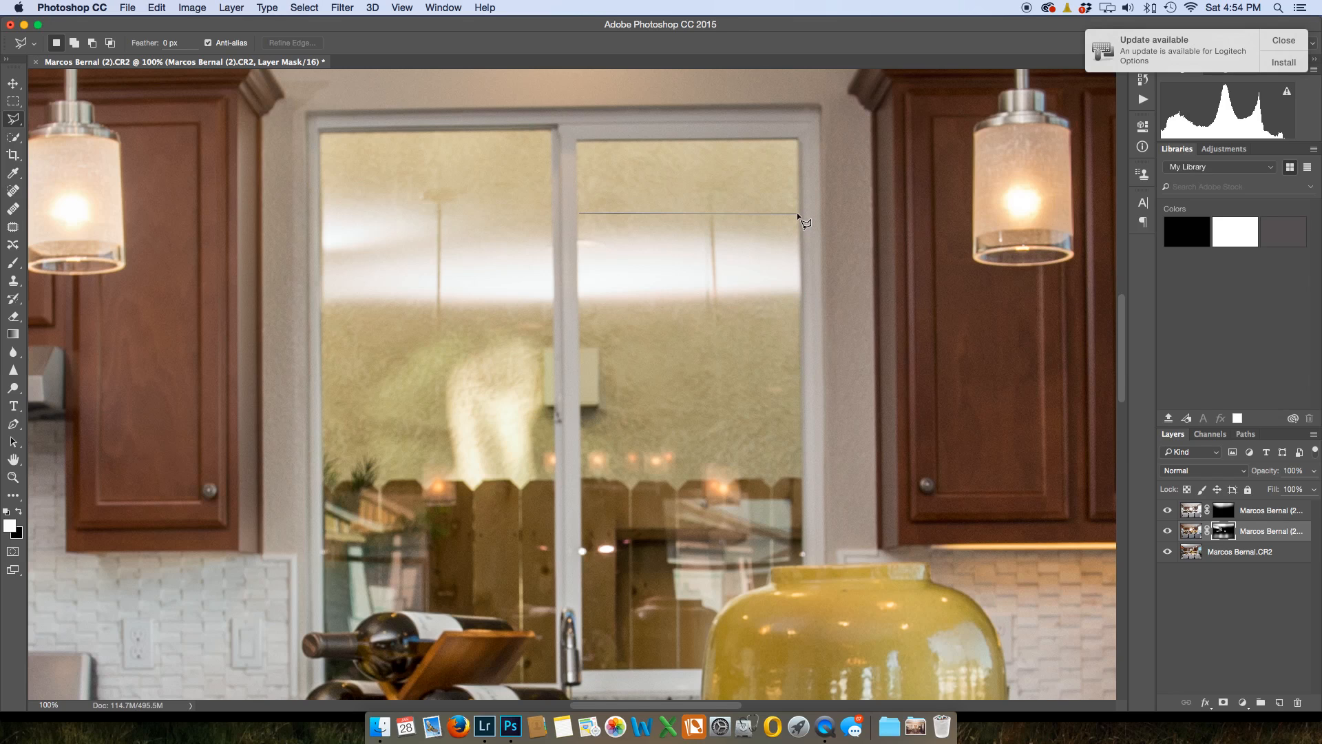
click(800, 311)
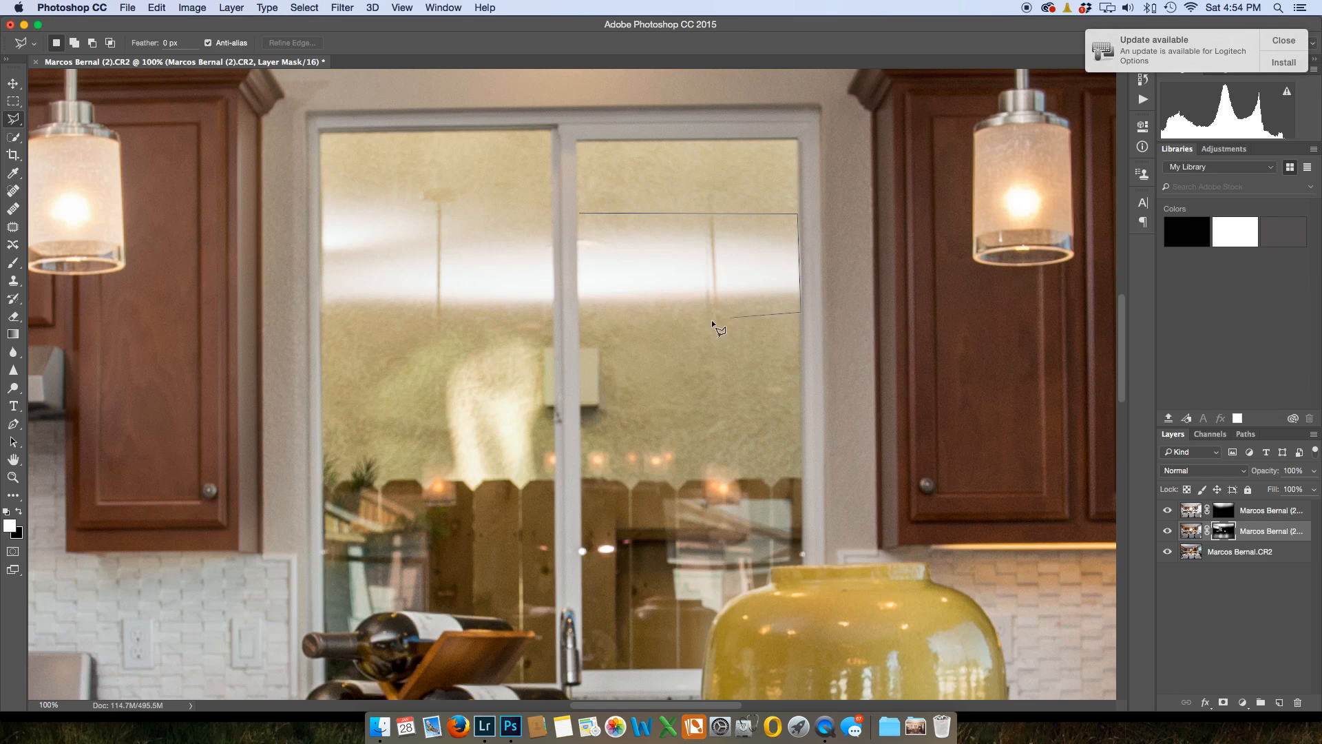
click(577, 307)
click(578, 214)
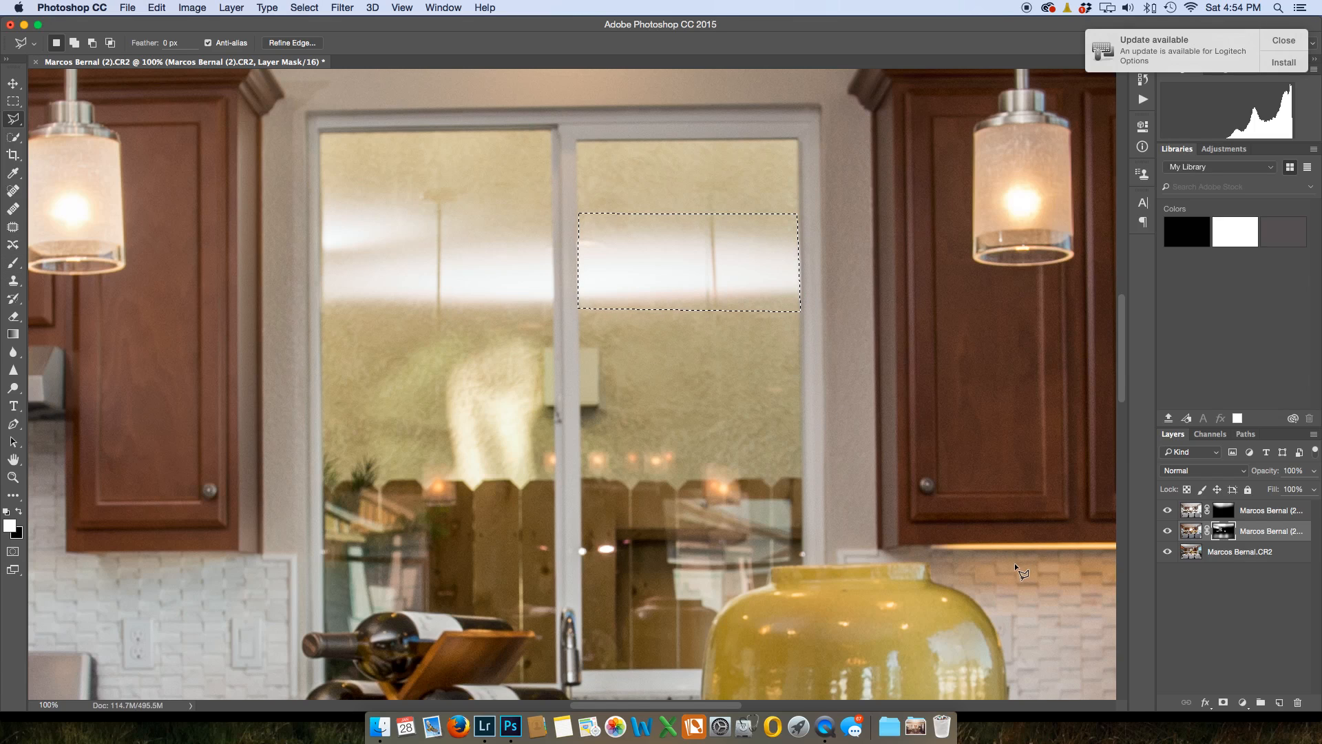
- Merge the visible layers, clone clean wall texture over the selected reflection with a soft 125 px Clone Stamp, and deselect
key(super+shift+e)
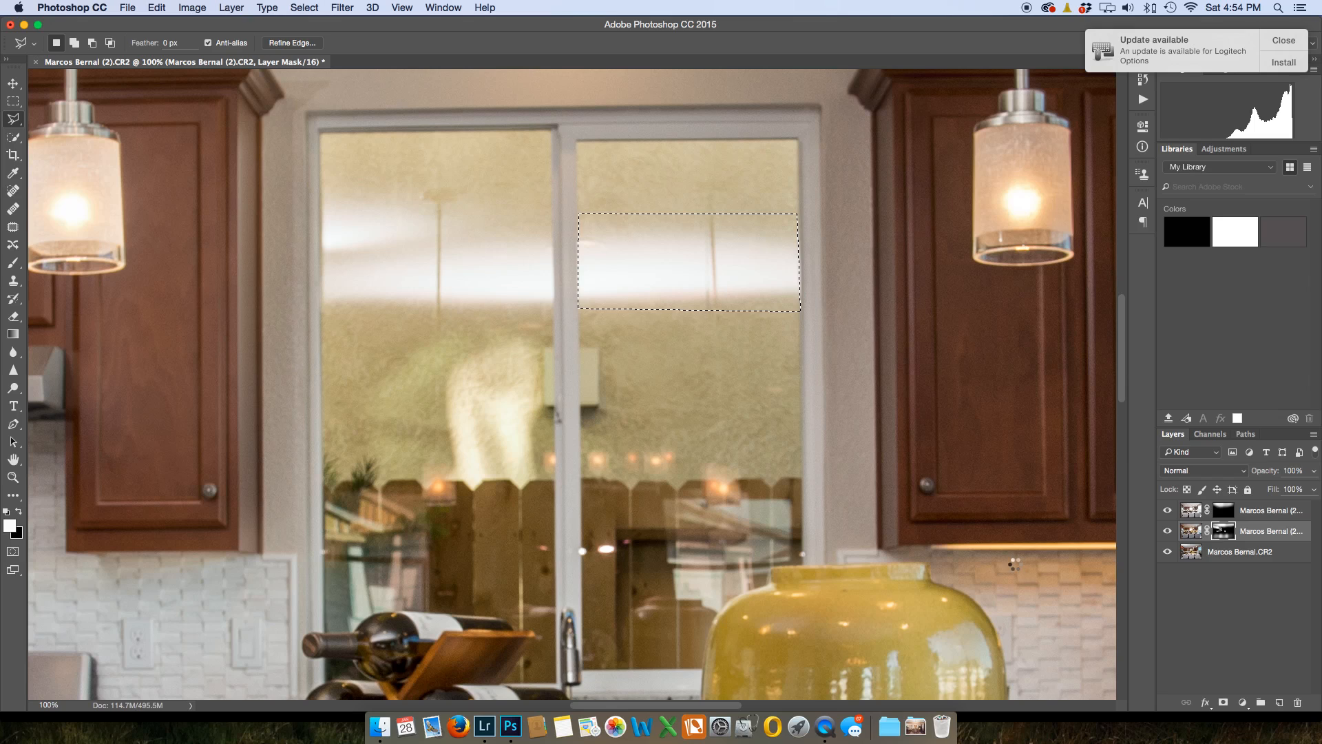
click(13, 282)
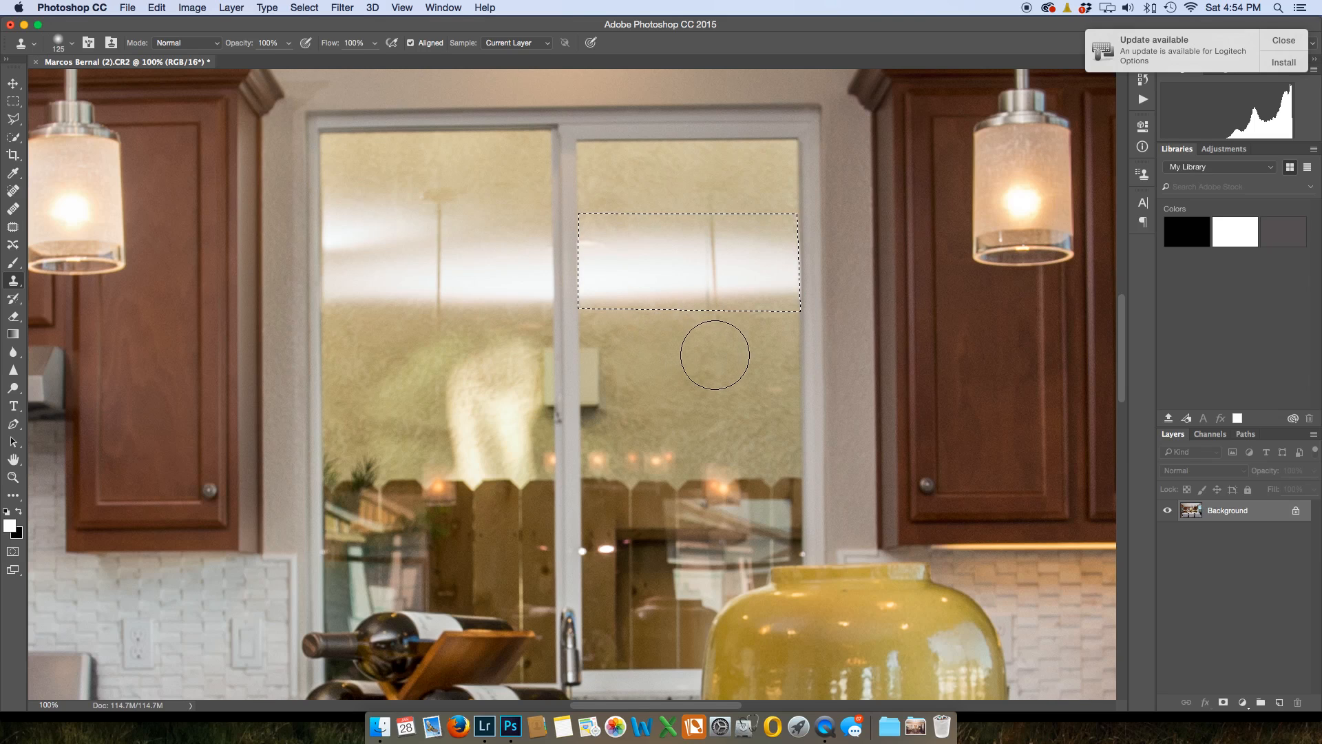
right_click(731, 368)
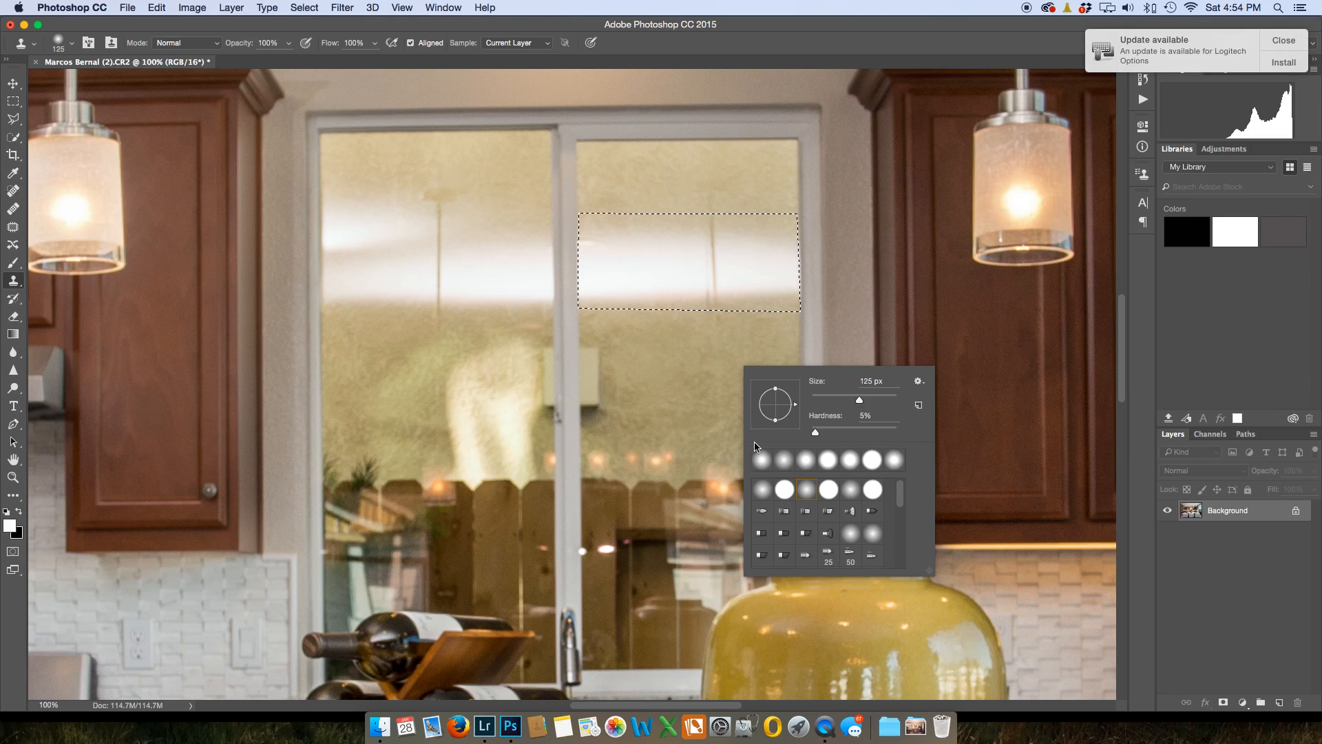
key(Return)
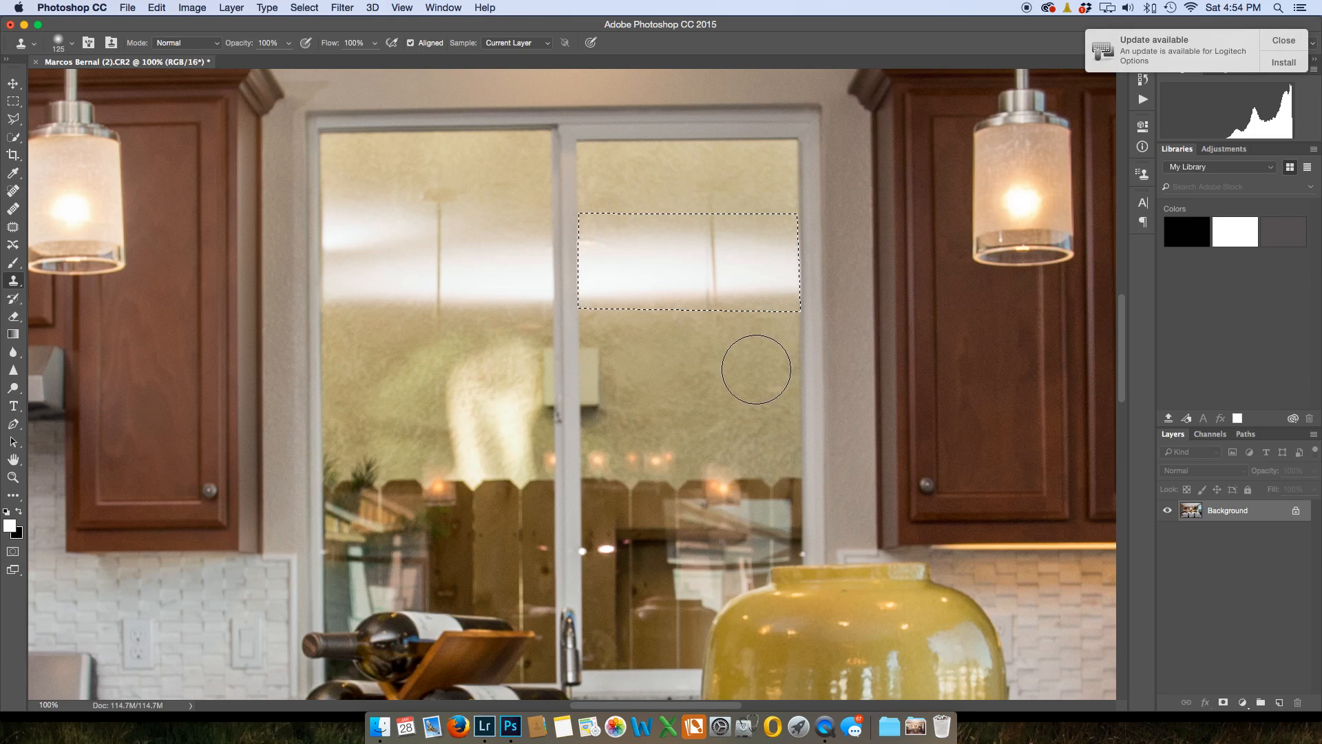
alt+click(756, 372)
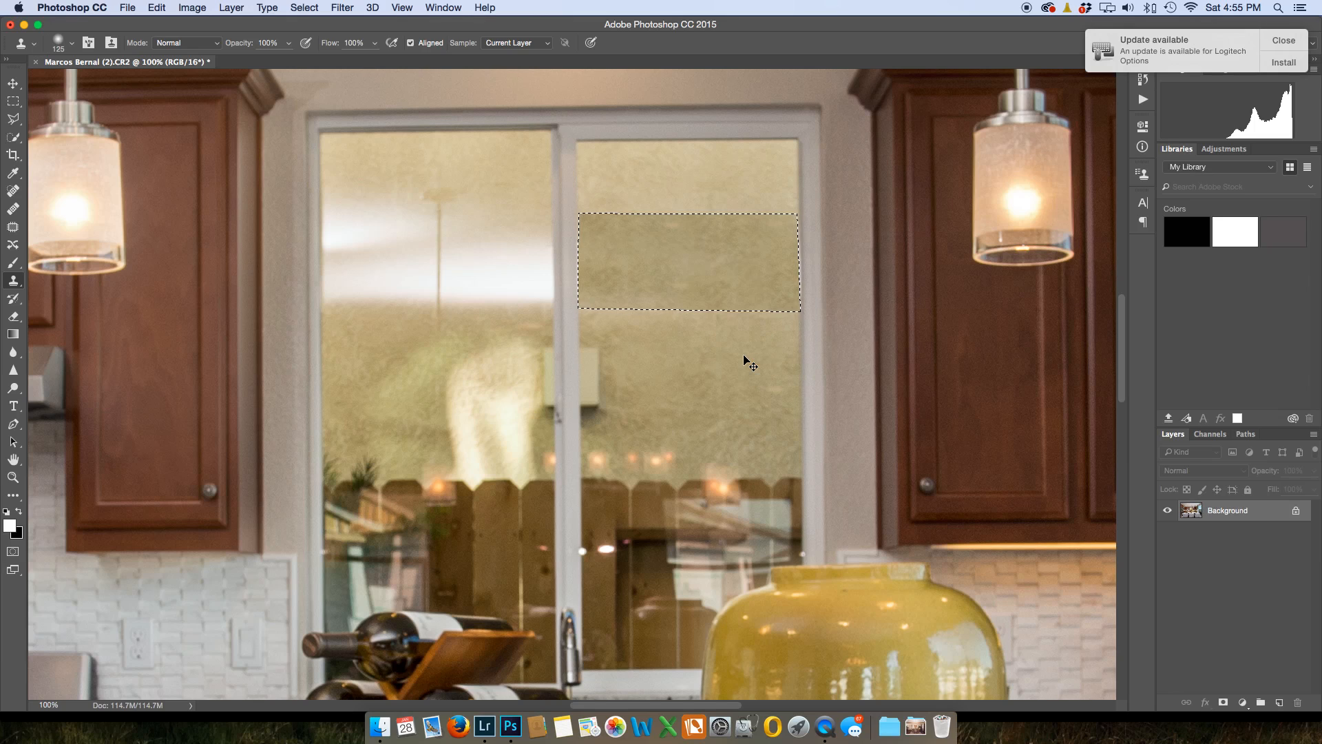
key(super+d)
- Clone wall texture over the patch's visible edges and the upper part of the window's right pane to blend them
mouse_move(741, 367)
mouse_down()
mouse_move(747, 331)
mouse_move(639, 299)
mouse_up()
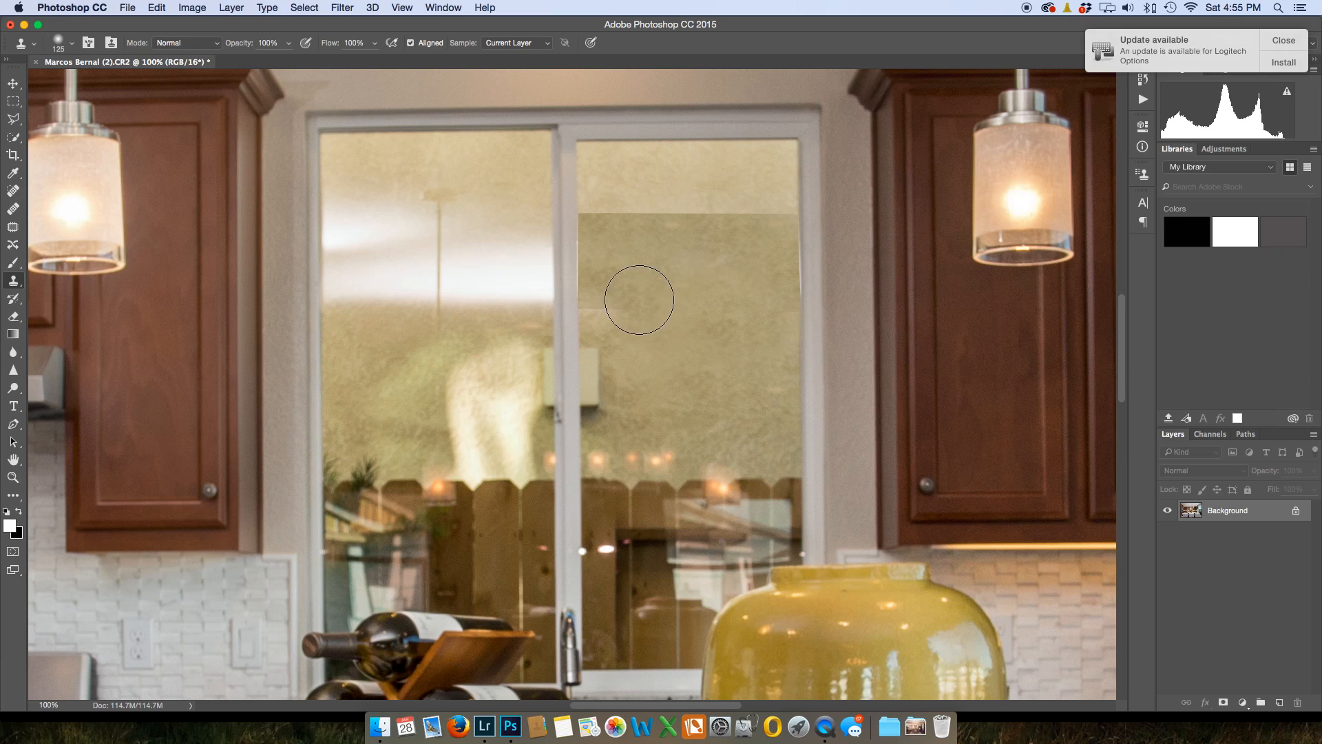
click(713, 374)
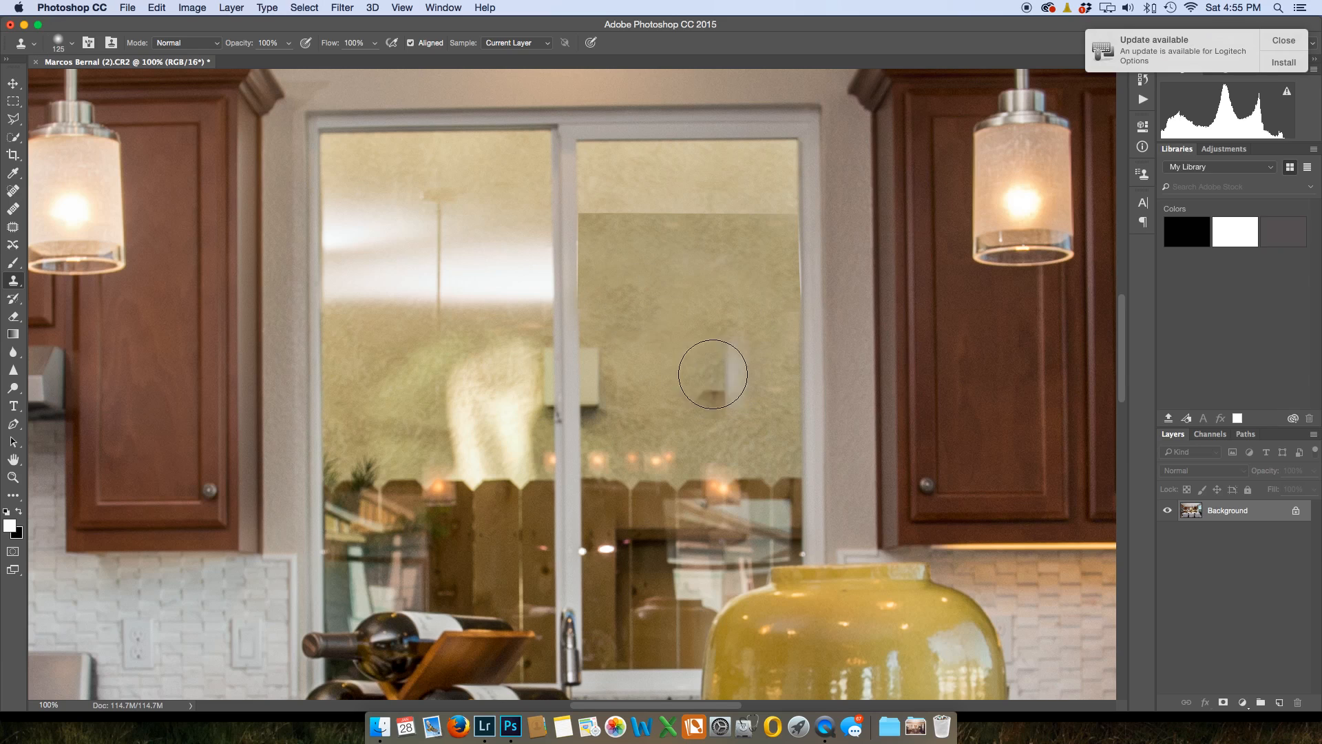
alt+click(706, 301)
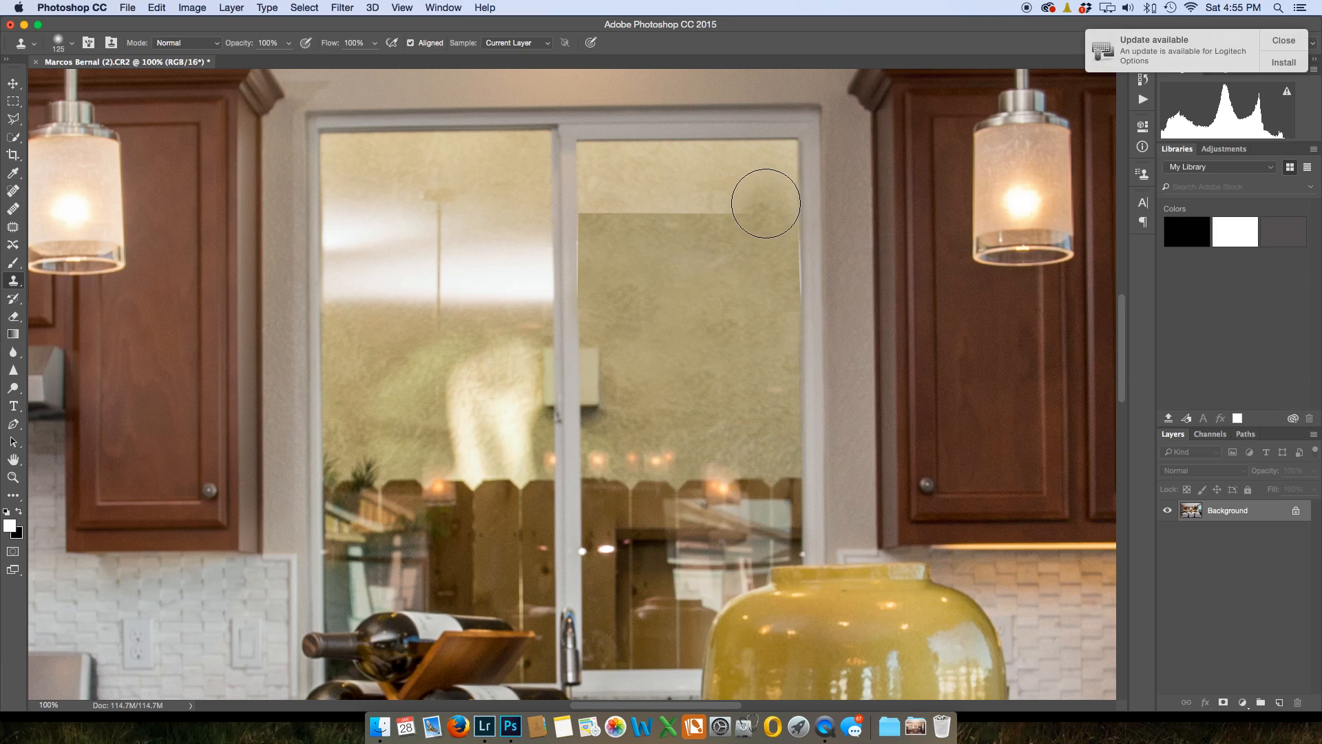
drag(764, 198, 645, 215)
alt+click(752, 412)
mouse_move(673, 201)
mouse_down()
mouse_move(599, 206)
mouse_move(716, 196)
mouse_move(756, 176)
mouse_move(620, 177)
mouse_up()
alt+click(733, 396)
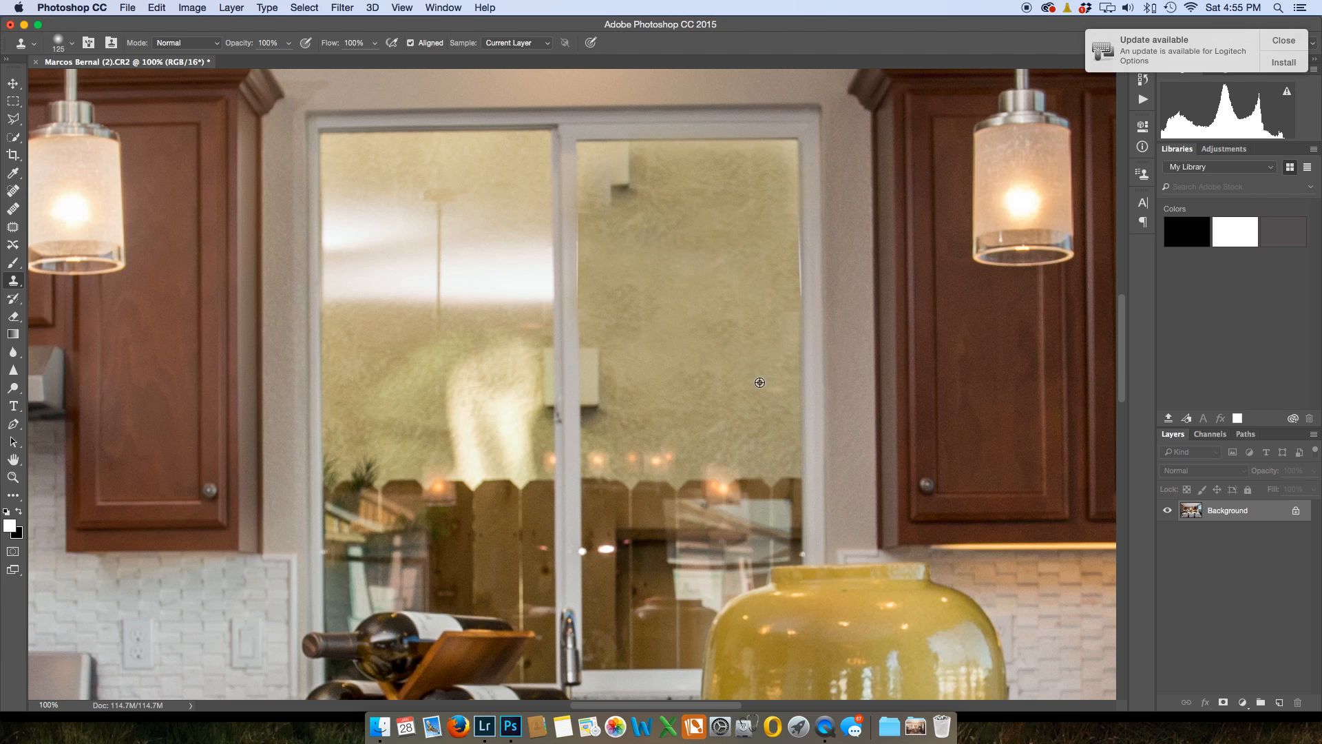
alt+click(731, 376)
drag(635, 179, 620, 177)
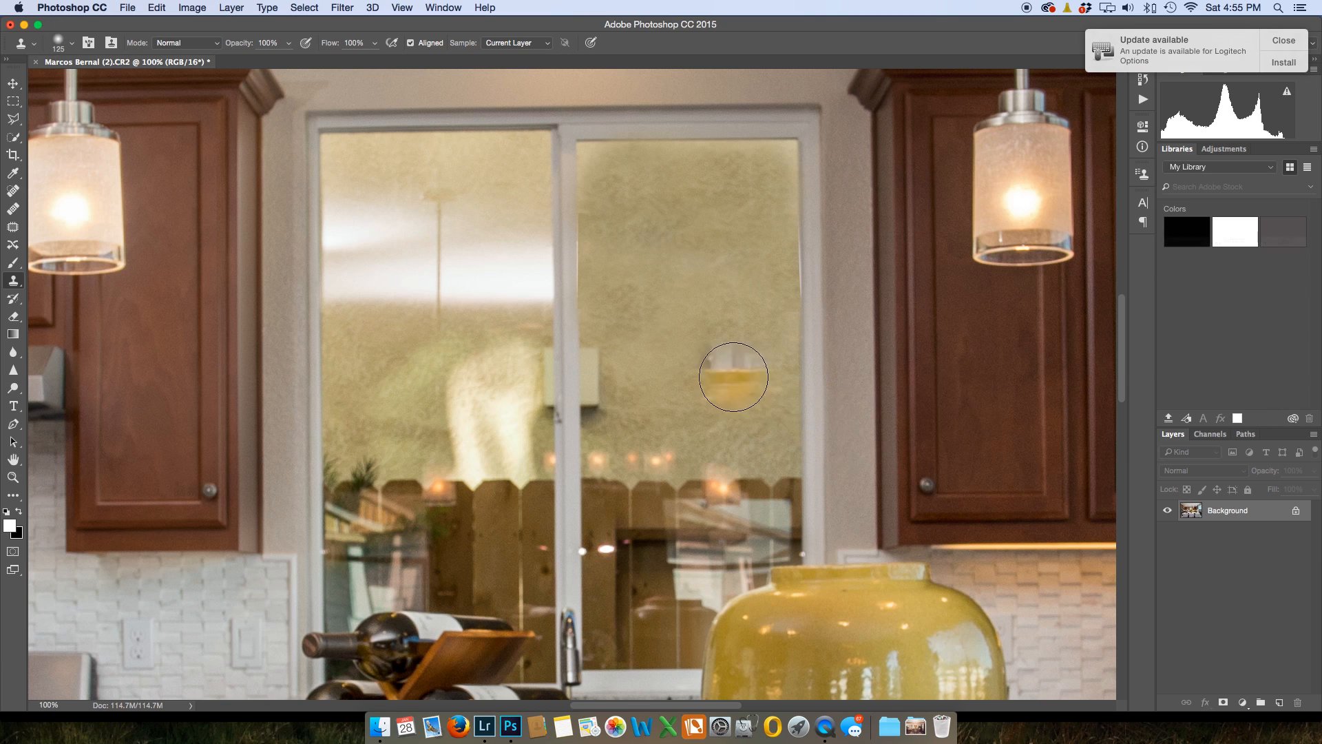
click(613, 261)
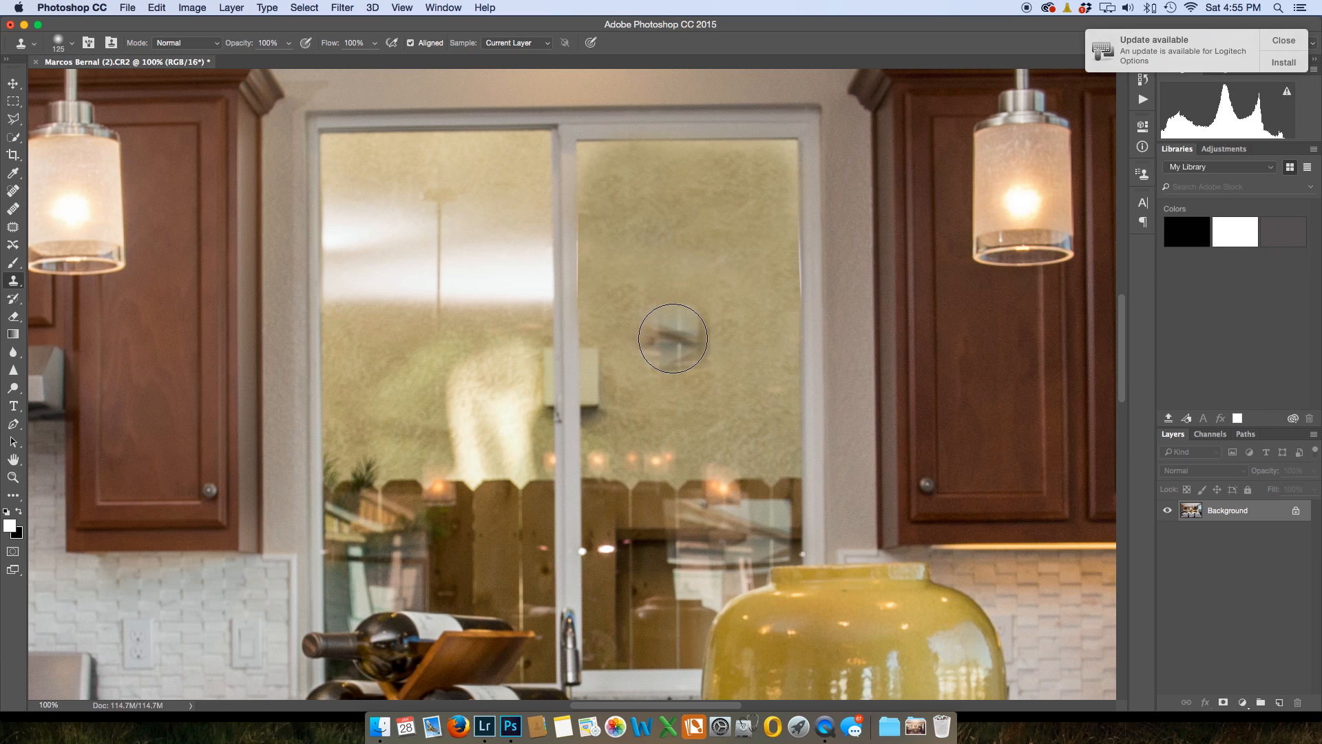
- Clone clean wall texture over the bright vertical reflection in the kitchen window's left pane with the 125 px Clone Stamp
mouse_move(509, 353)
mouse_down()
mouse_move(451, 386)
mouse_move(428, 375)
mouse_move(522, 374)
mouse_move(397, 380)
mouse_move(451, 400)
mouse_move(515, 390)
mouse_up()
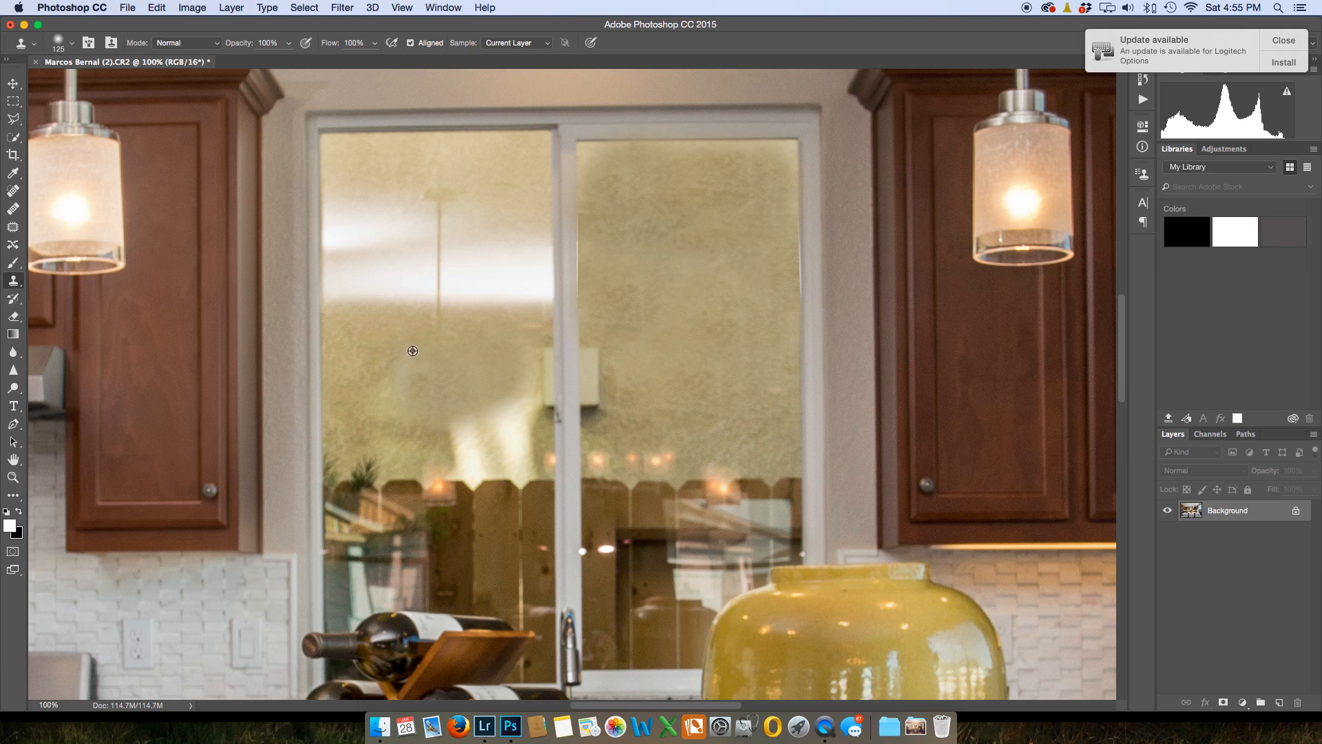
alt+click(364, 343)
drag(478, 415, 502, 413)
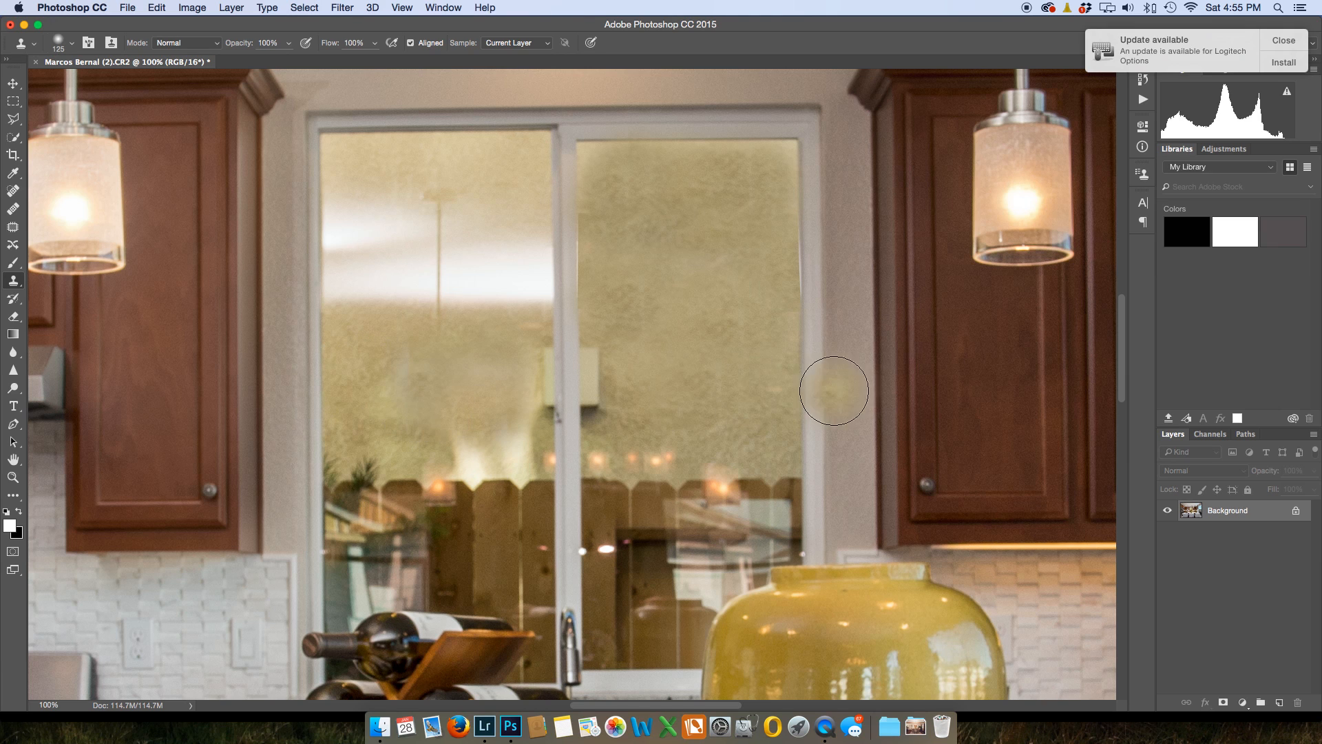
click(825, 385)
- Save and close the retouched kitchen image, and switch to Lightroom's Library module
key(super+minus)
key(super+minus)
key(super+minus)
key(super+minus)
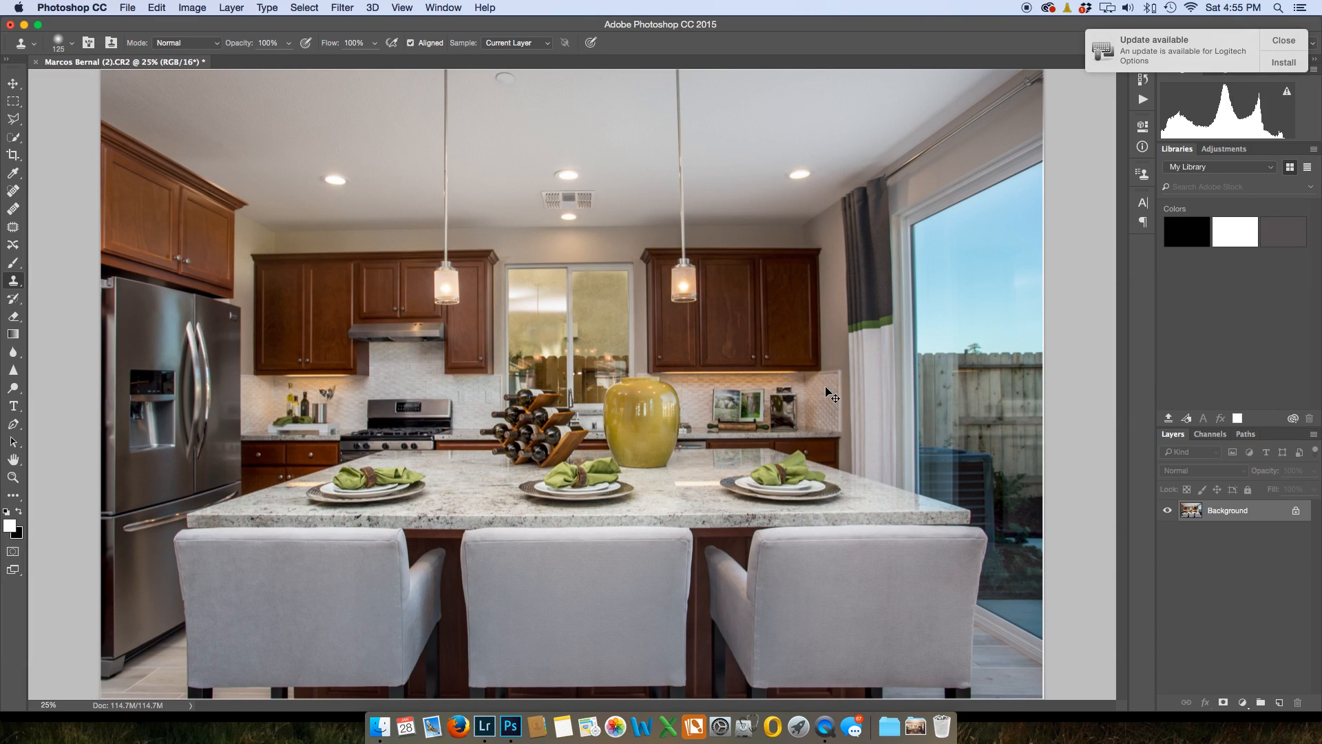
key(super+w)
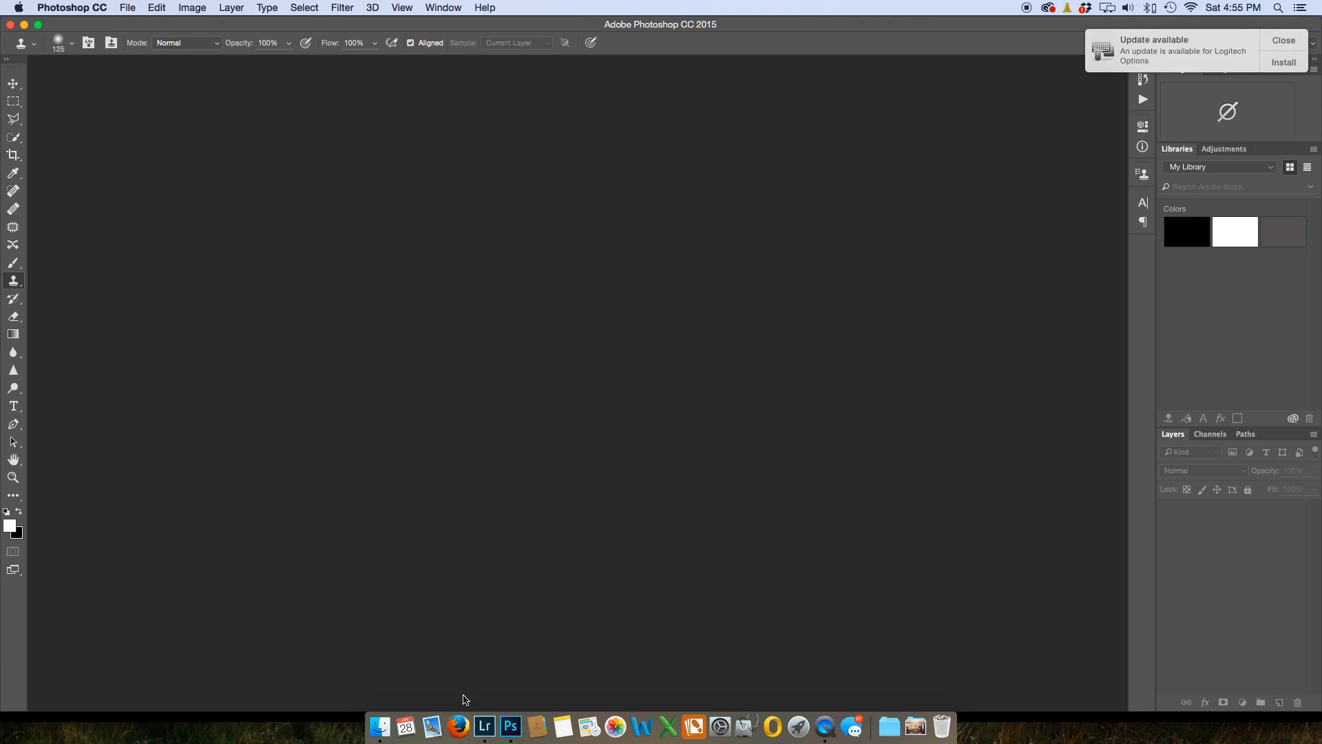
click(485, 725)
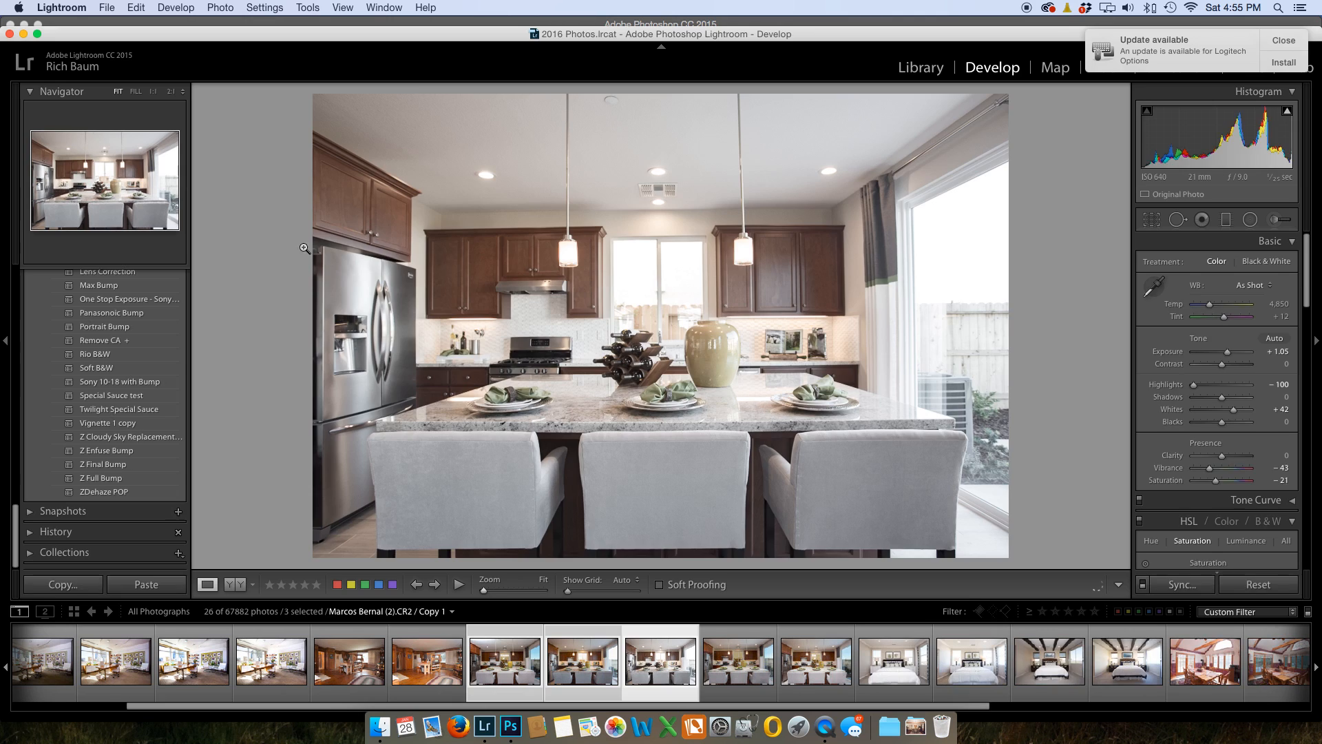
click(939, 73)
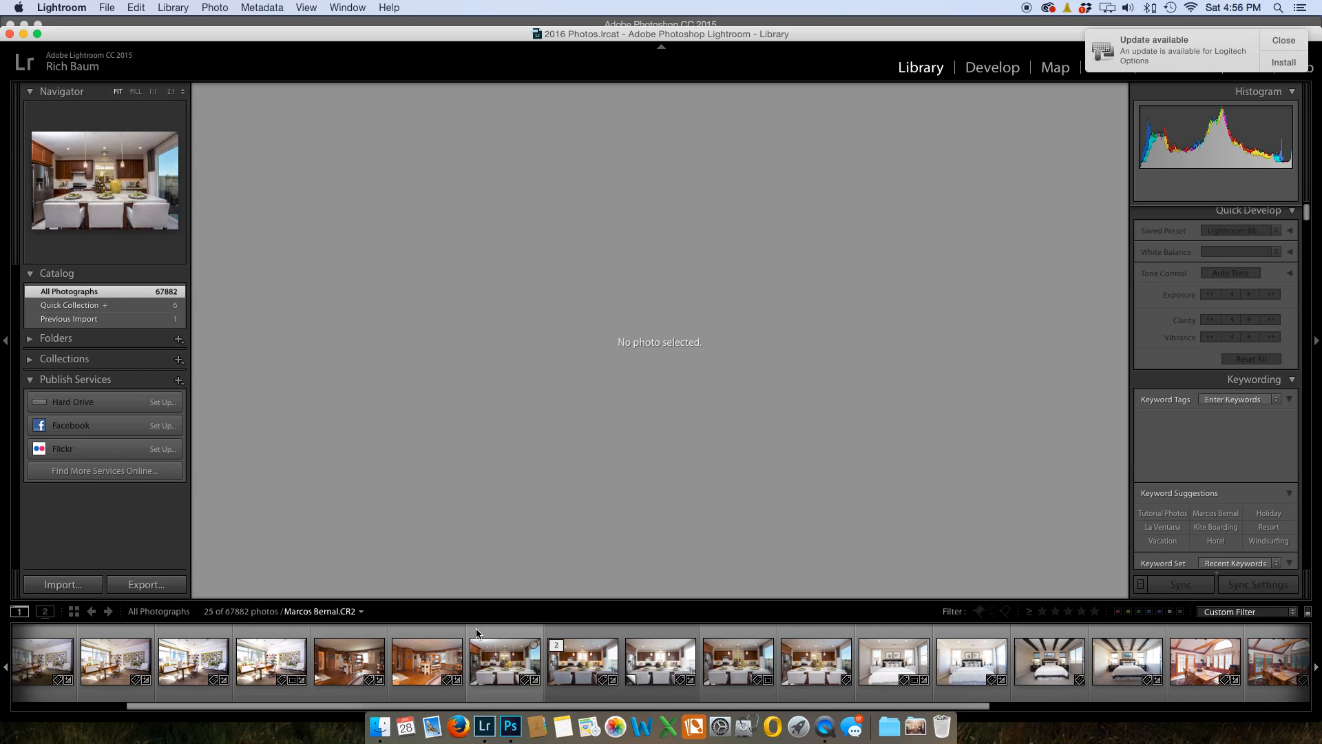
- Show the photos as a thumbnail grid, select the original kitchen photo, and turn off the library filter
click(74, 611)
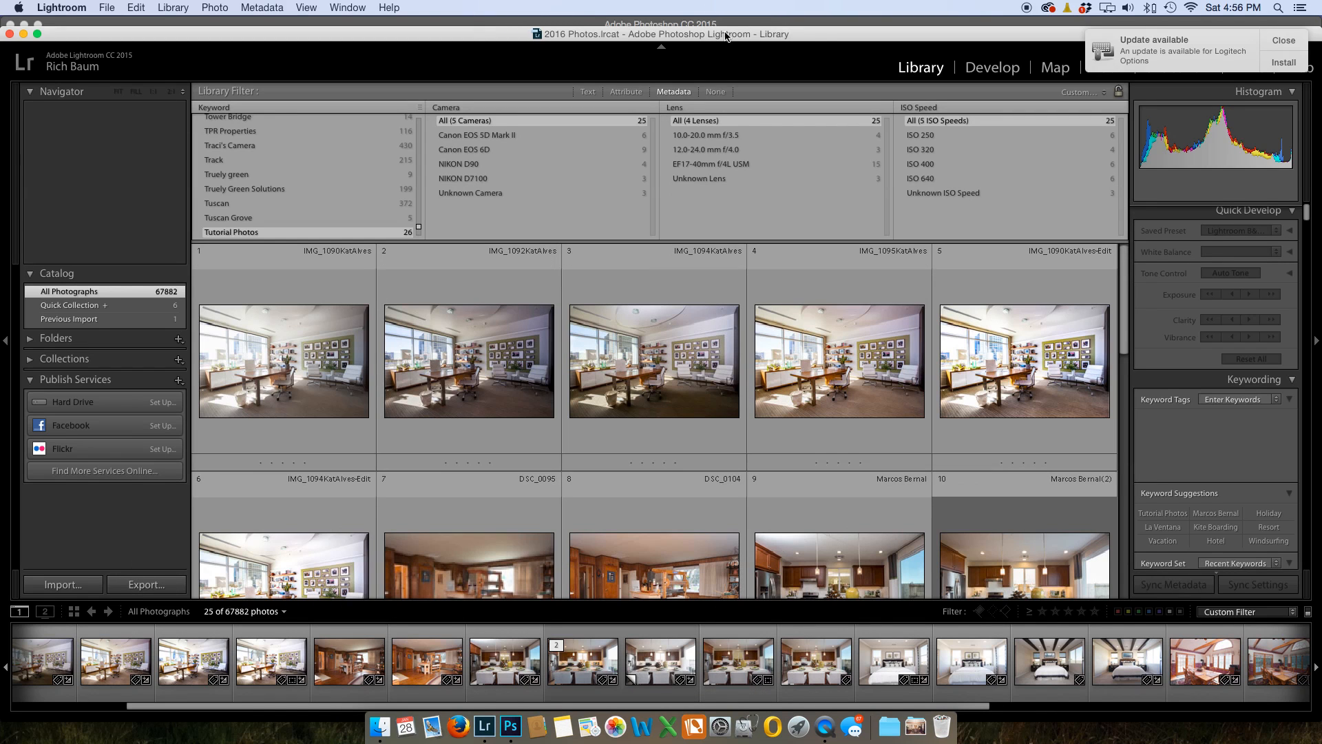
scroll(751, 449, down, 3)
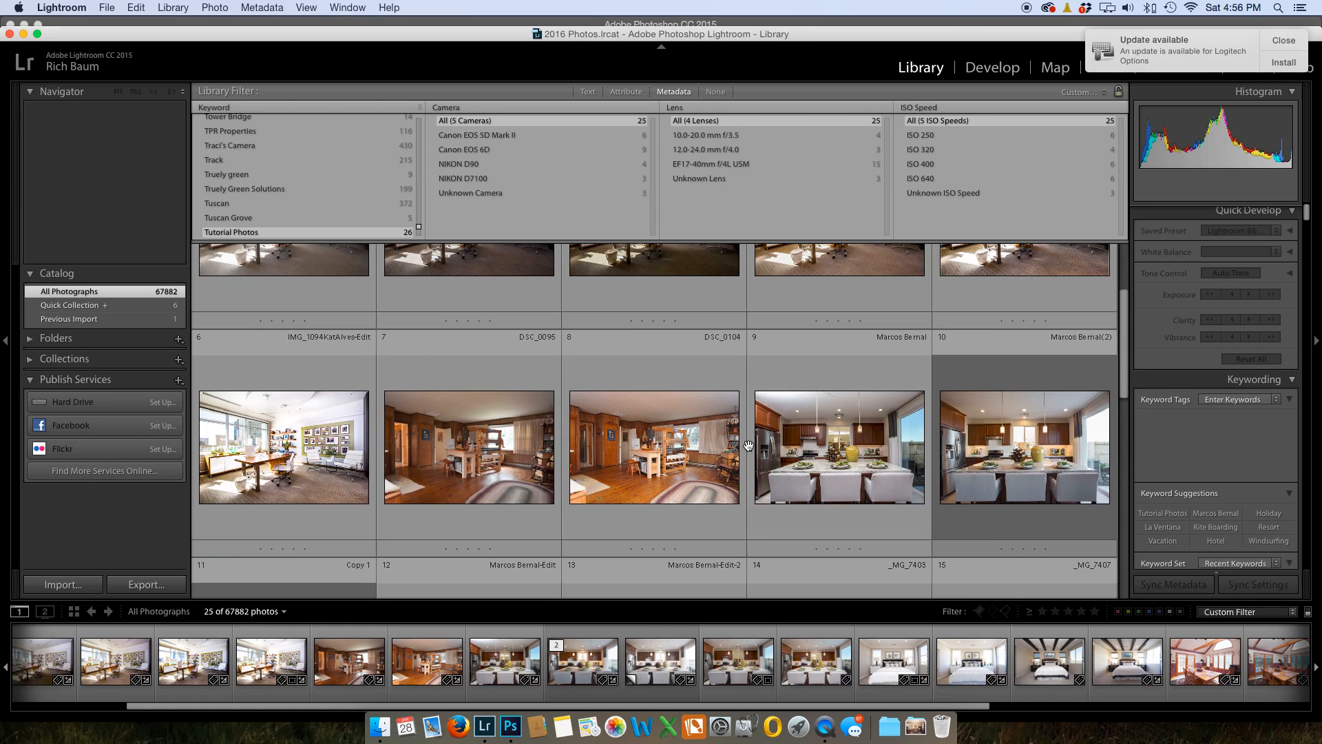
click(851, 449)
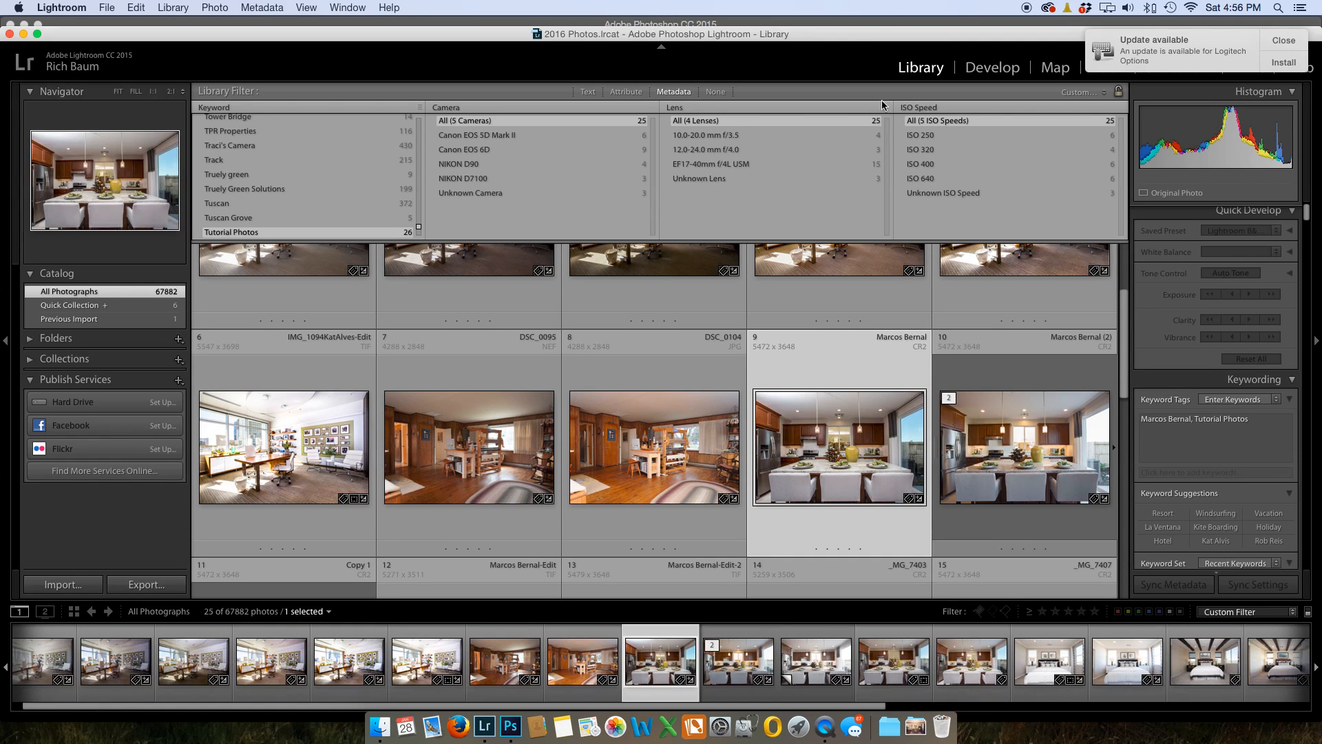
click(718, 93)
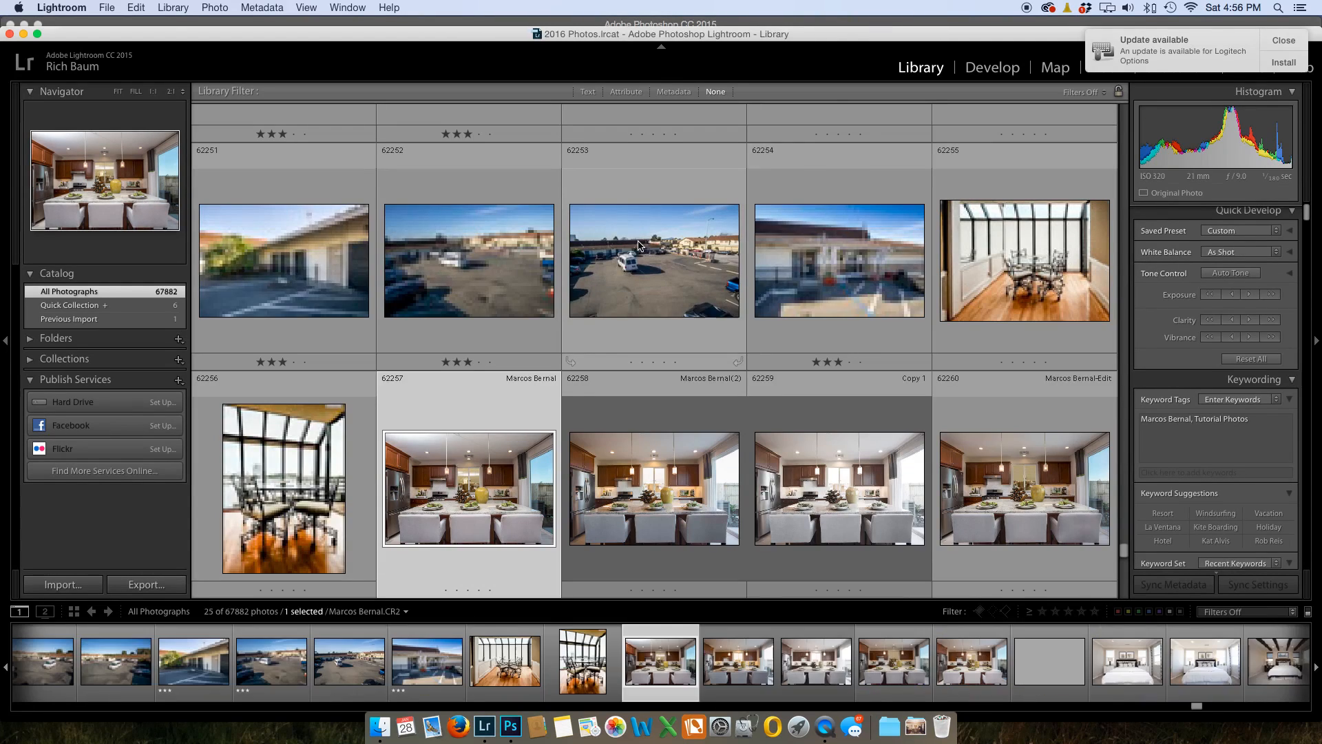
- Find the kitchen edits among the thumbnails and open the Edit-3 TIFF in the Develop module
scroll(586, 287, down, 3)
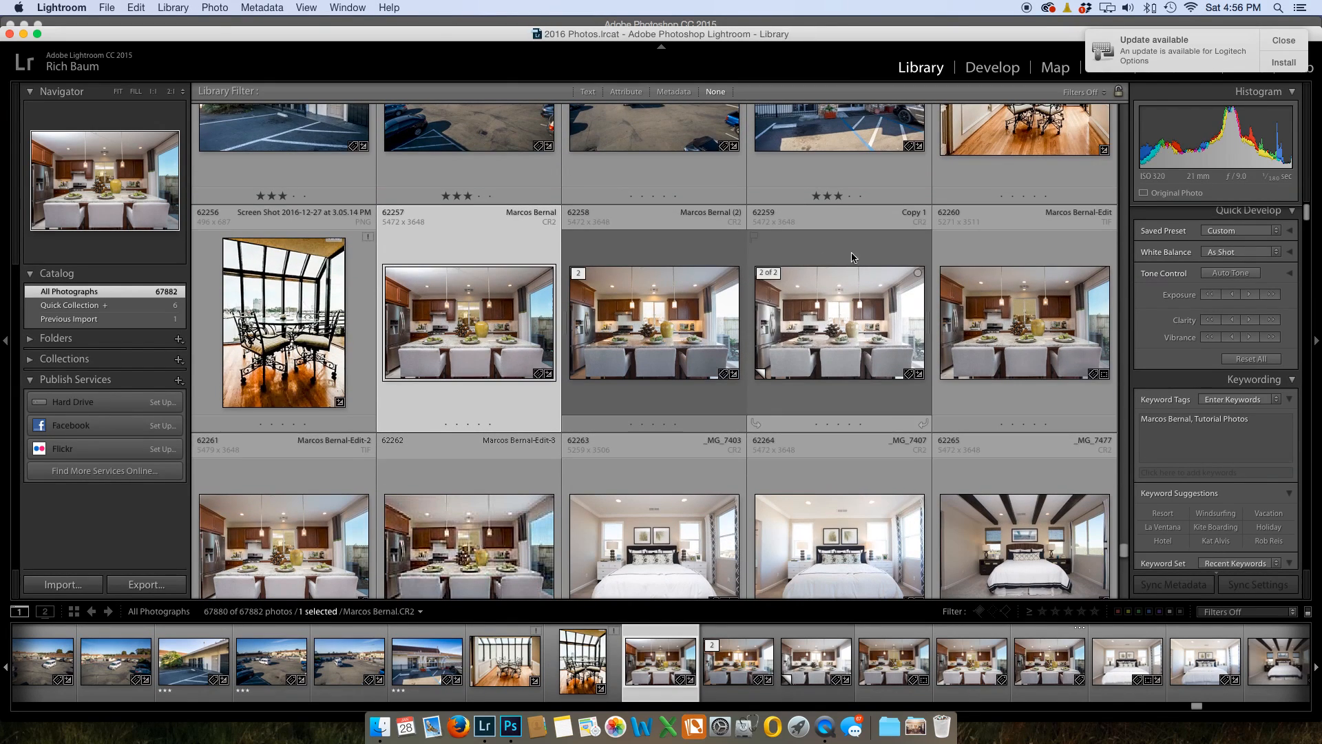
click(981, 321)
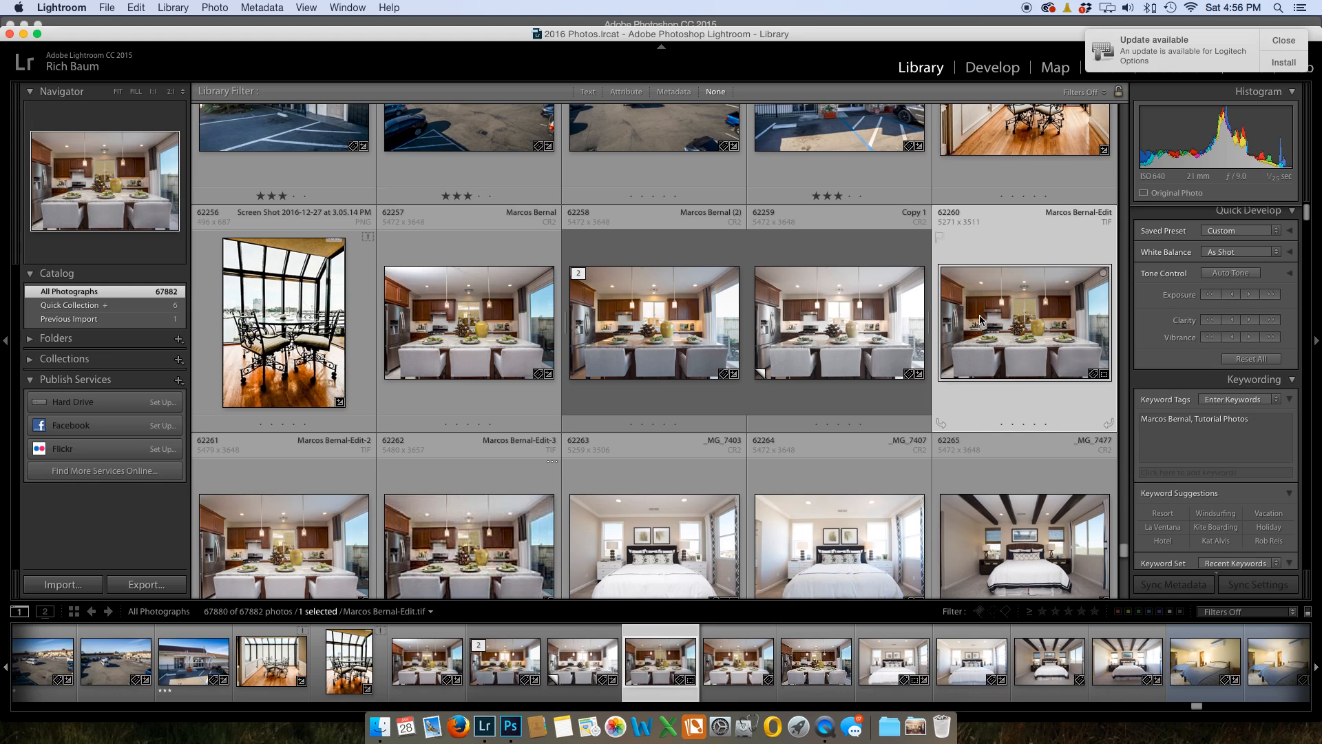
double_click(981, 321)
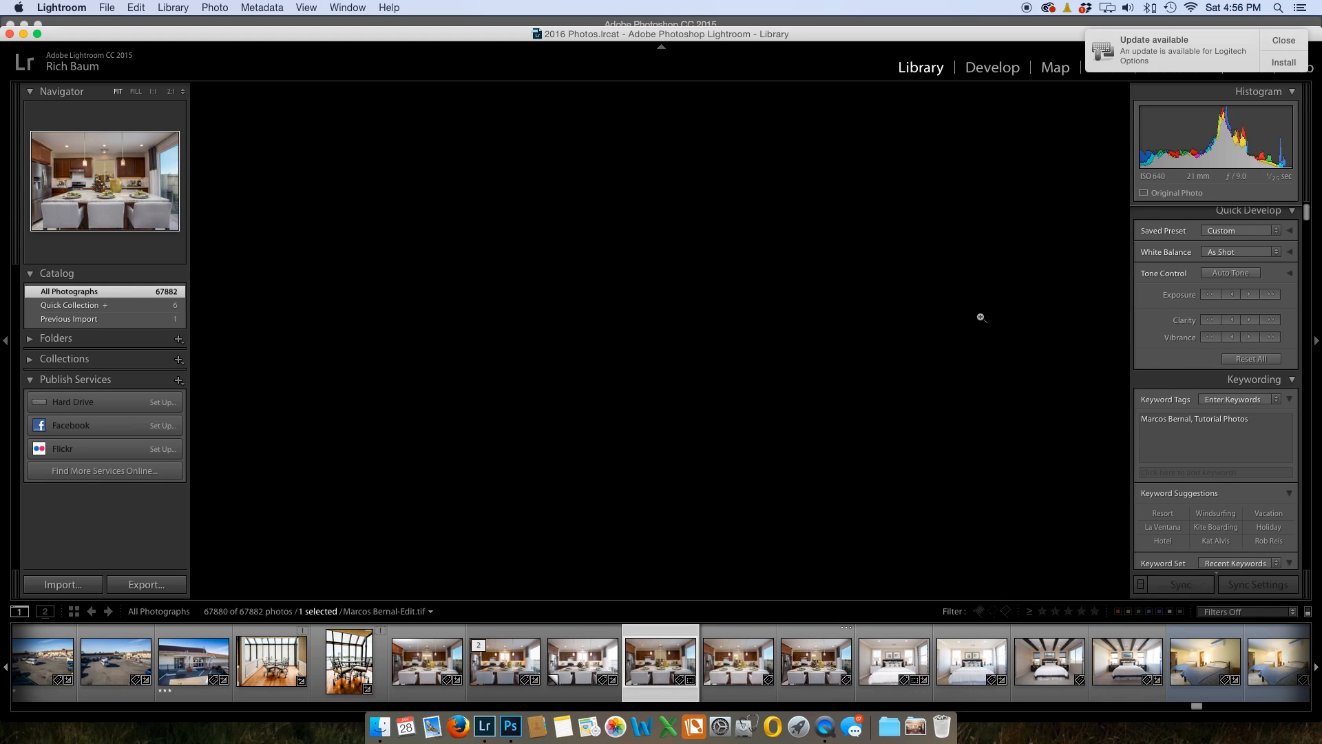
click(804, 661)
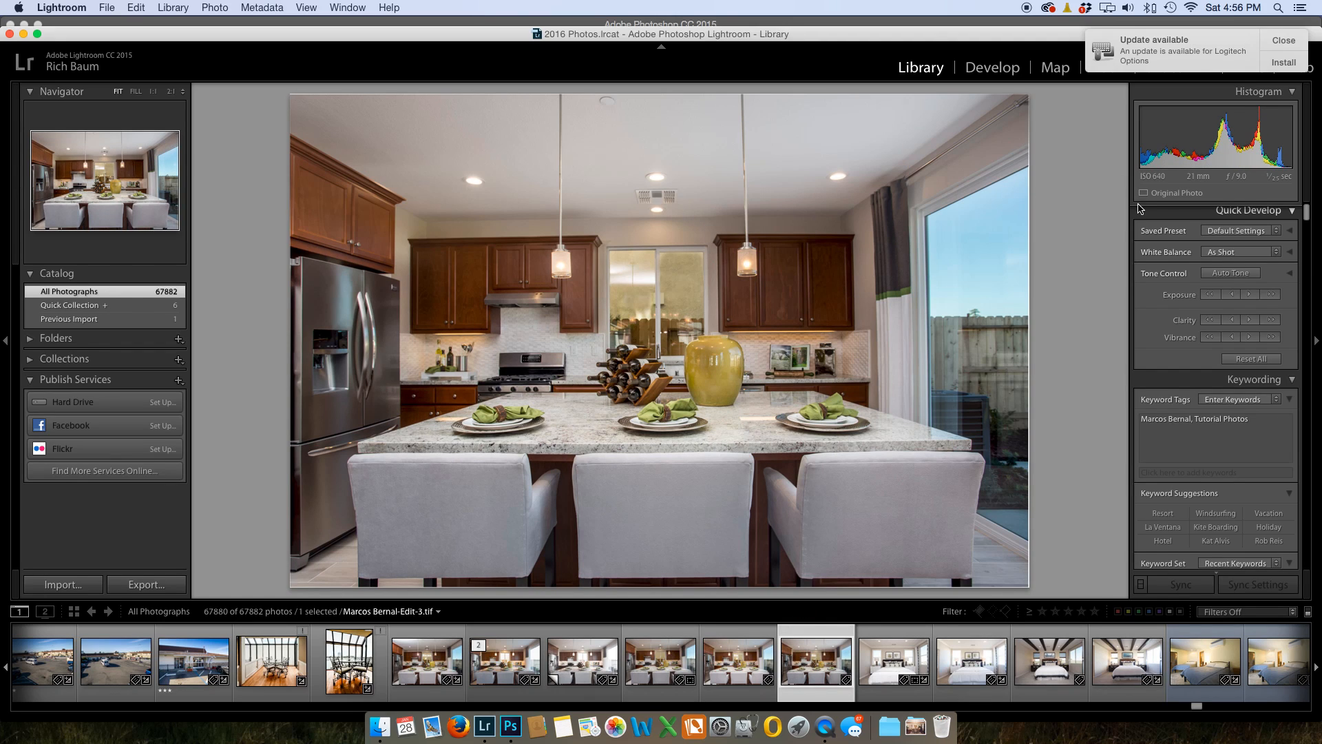
click(993, 69)
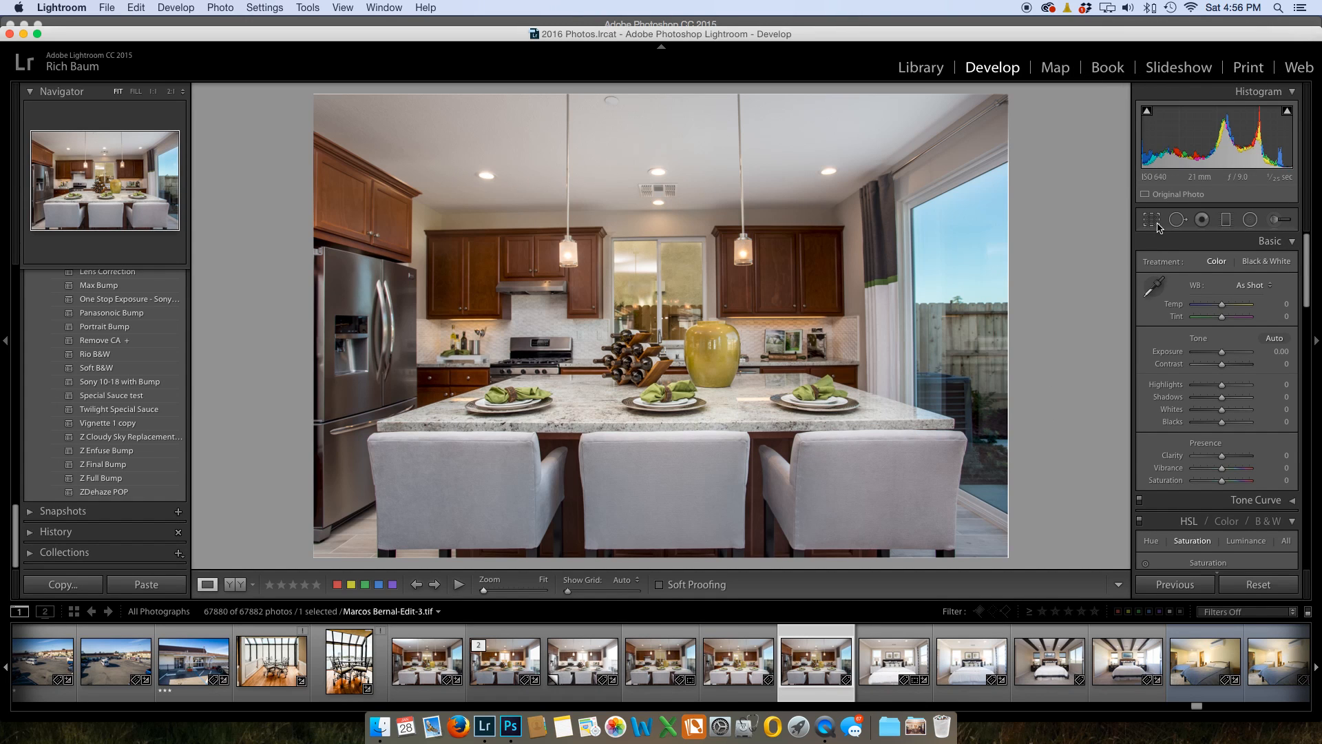
- Crop the kitchen photo slightly inward from both sides at the original aspect, reposition the image within the crop, and apply it
key(r)
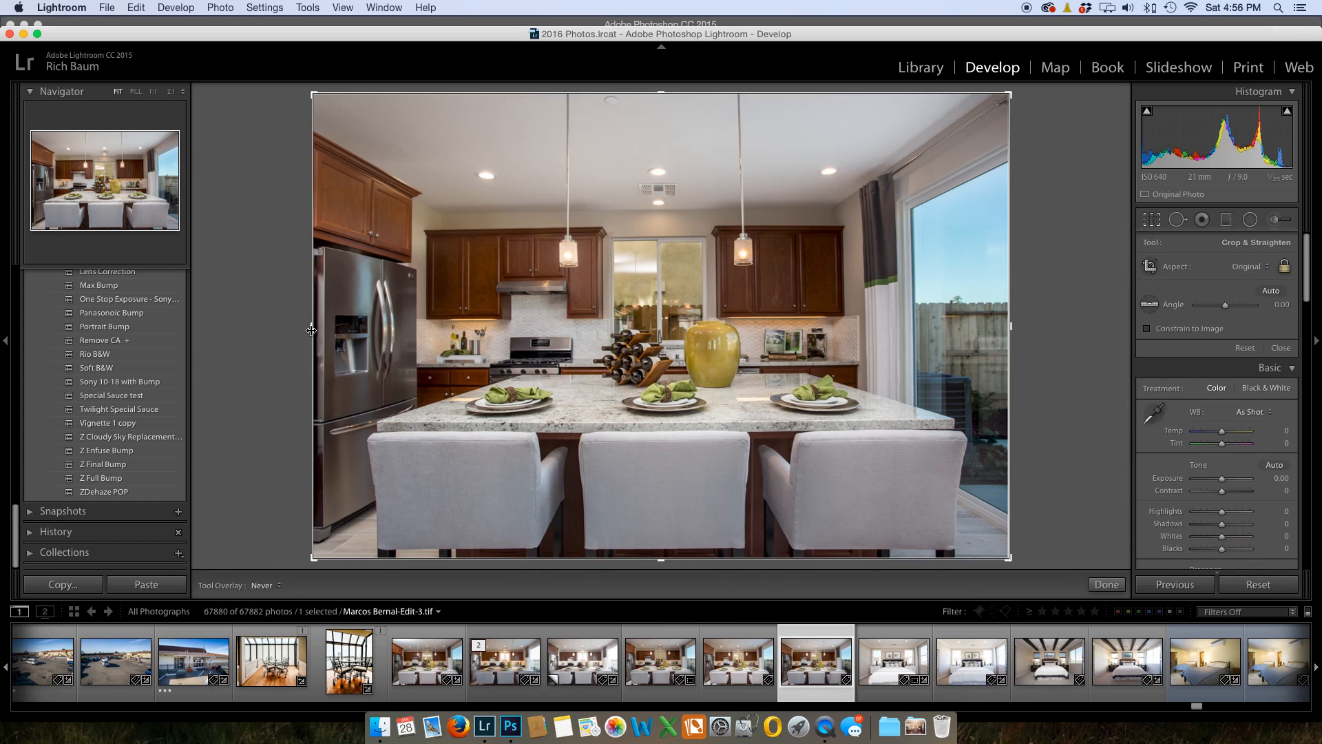
drag(311, 330, 318, 334)
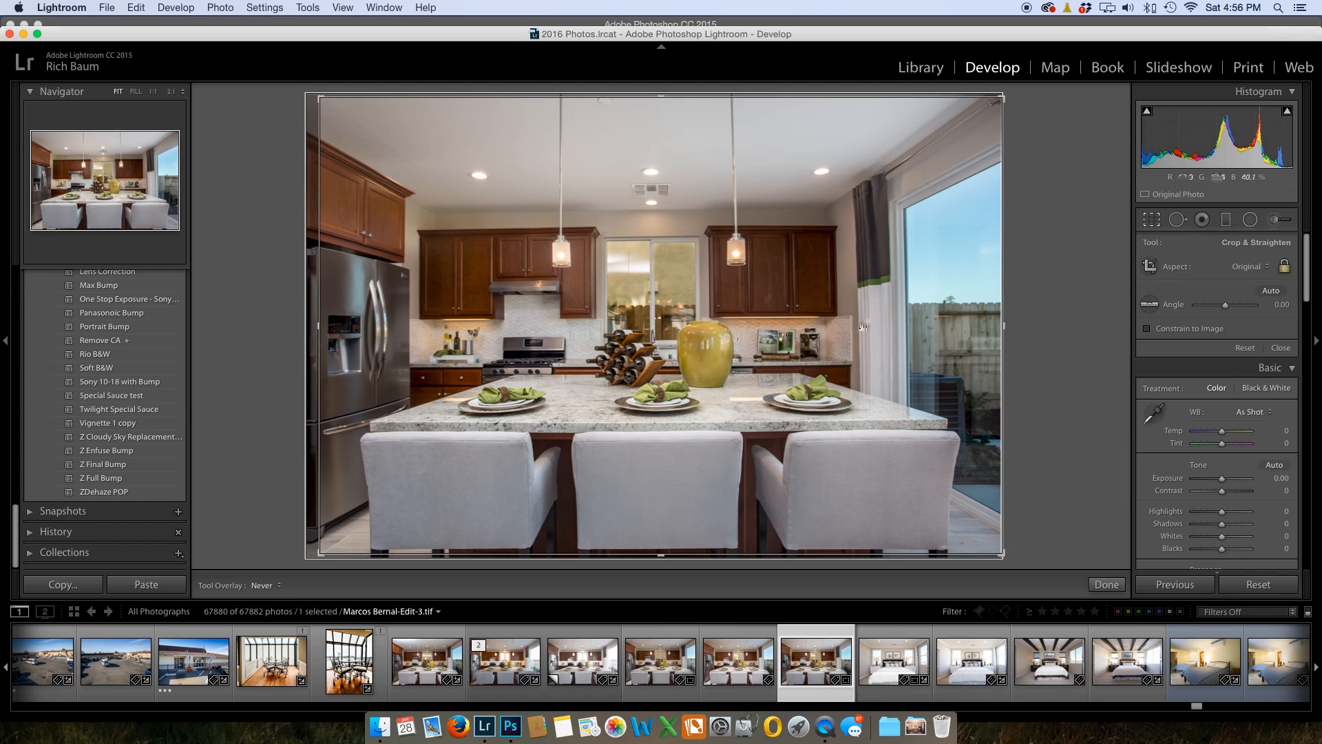
drag(1006, 325, 995, 326)
drag(790, 336, 789, 328)
key(Return)
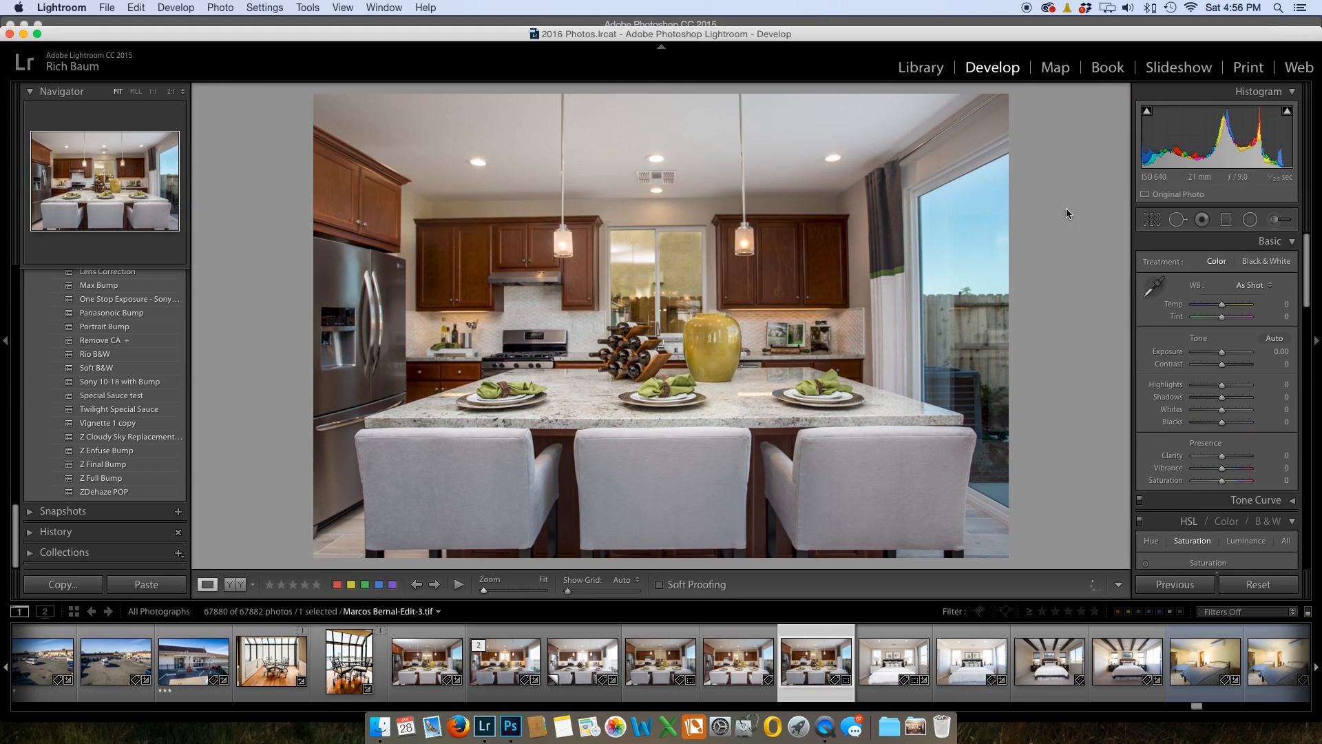
- Show the grid overlay and set the Horizontal transform to -4 to correct the kitchen's perspective
key(alt)
key(super+alt+o)
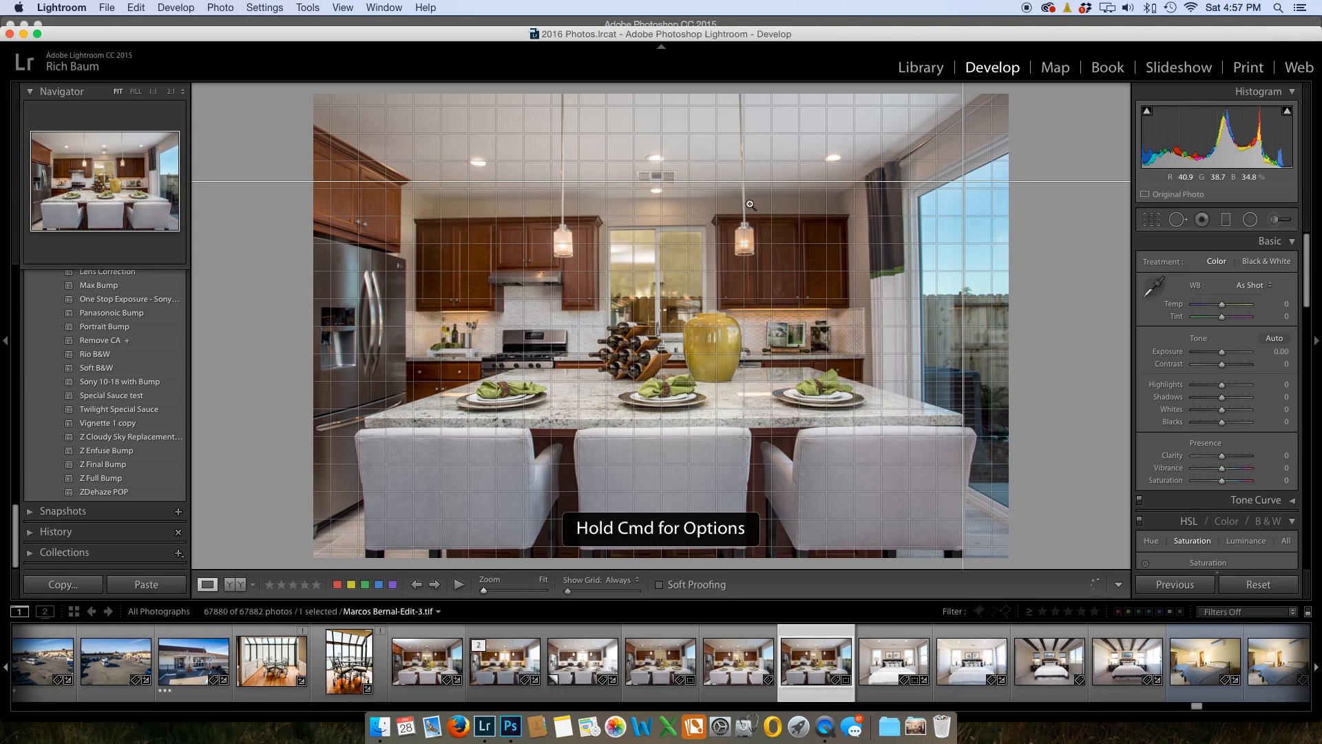
scroll(1199, 375, down, 15)
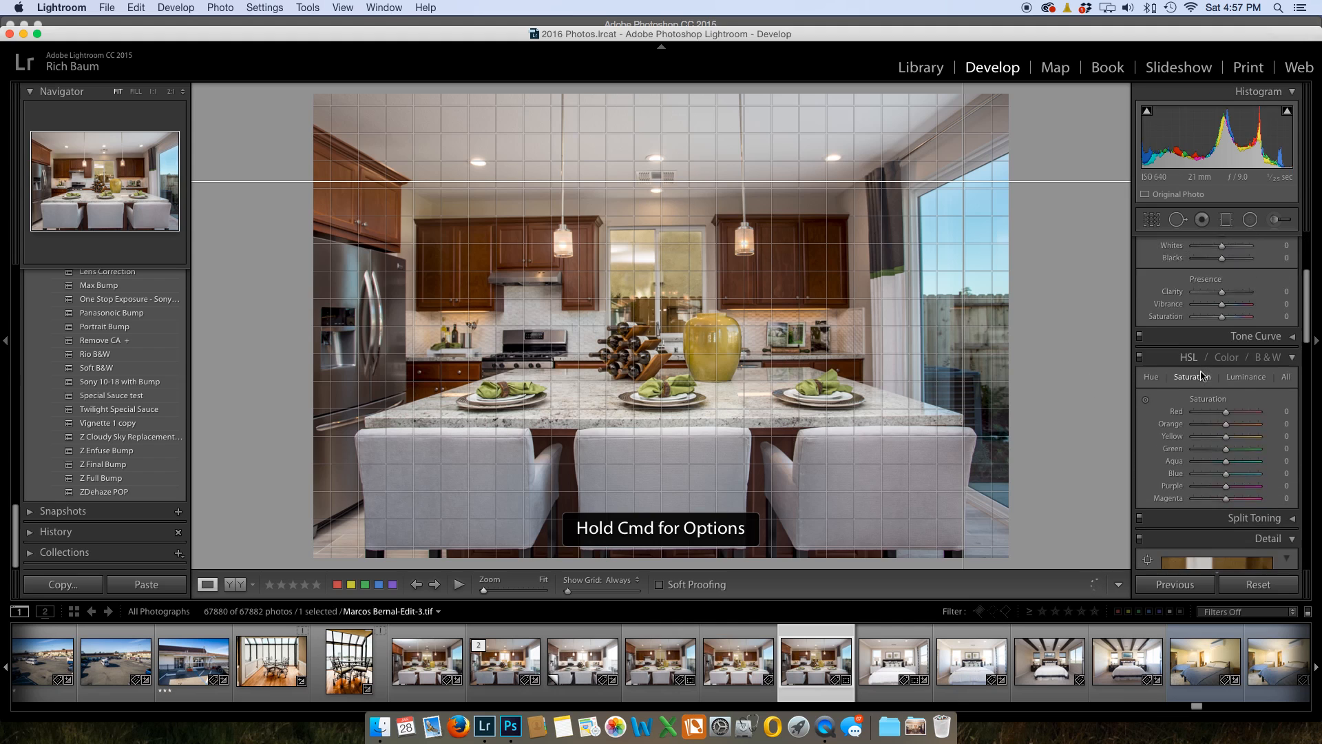
scroll(1199, 377, down, 10)
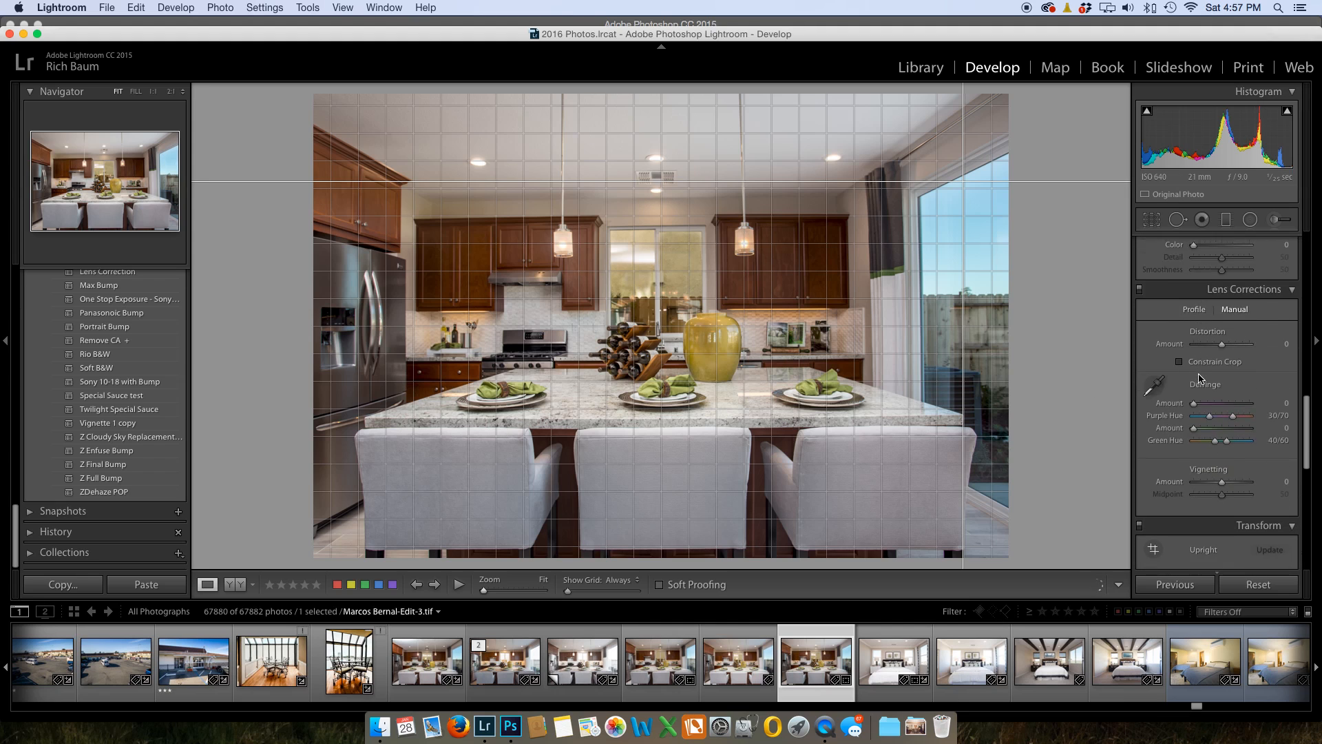
scroll(1196, 380, down, 4)
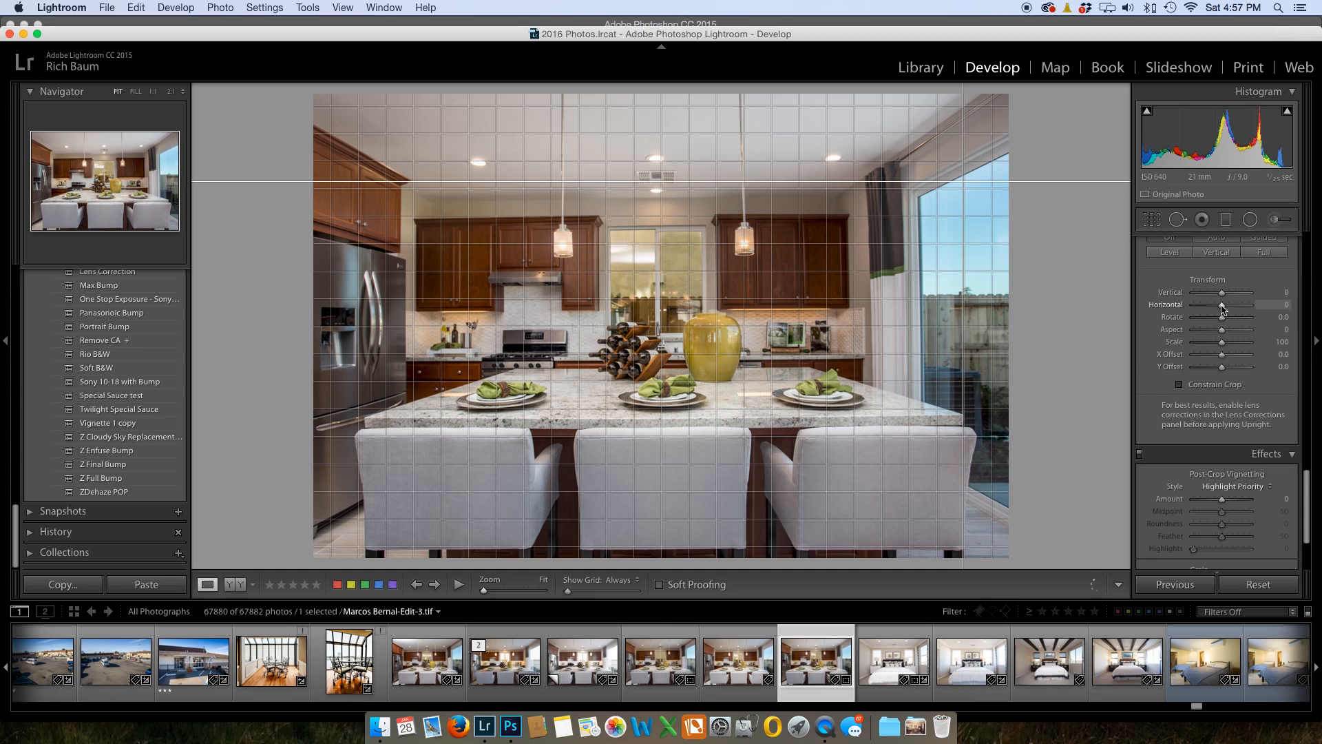
drag(1222, 306, 1220, 306)
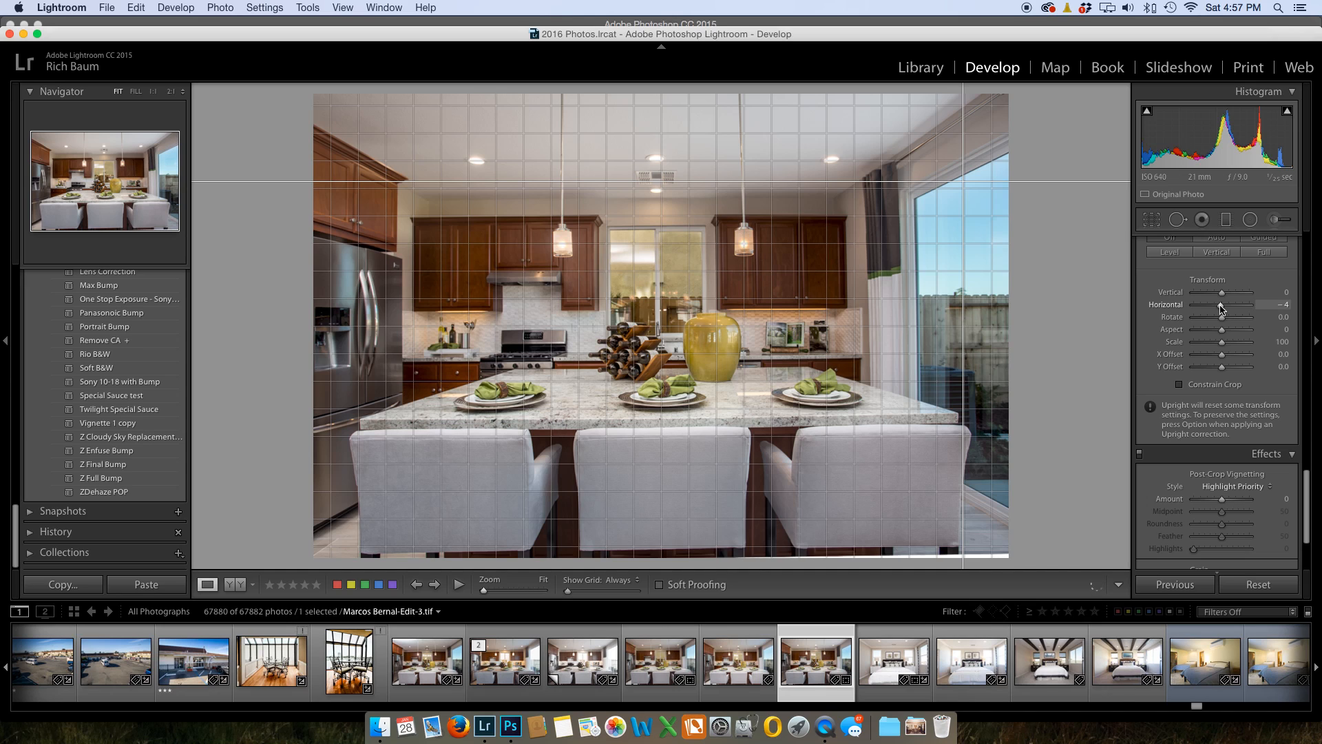
- Turn on Constrain Crop in the manual lens corrections and hide the grid overlay
click(1151, 219)
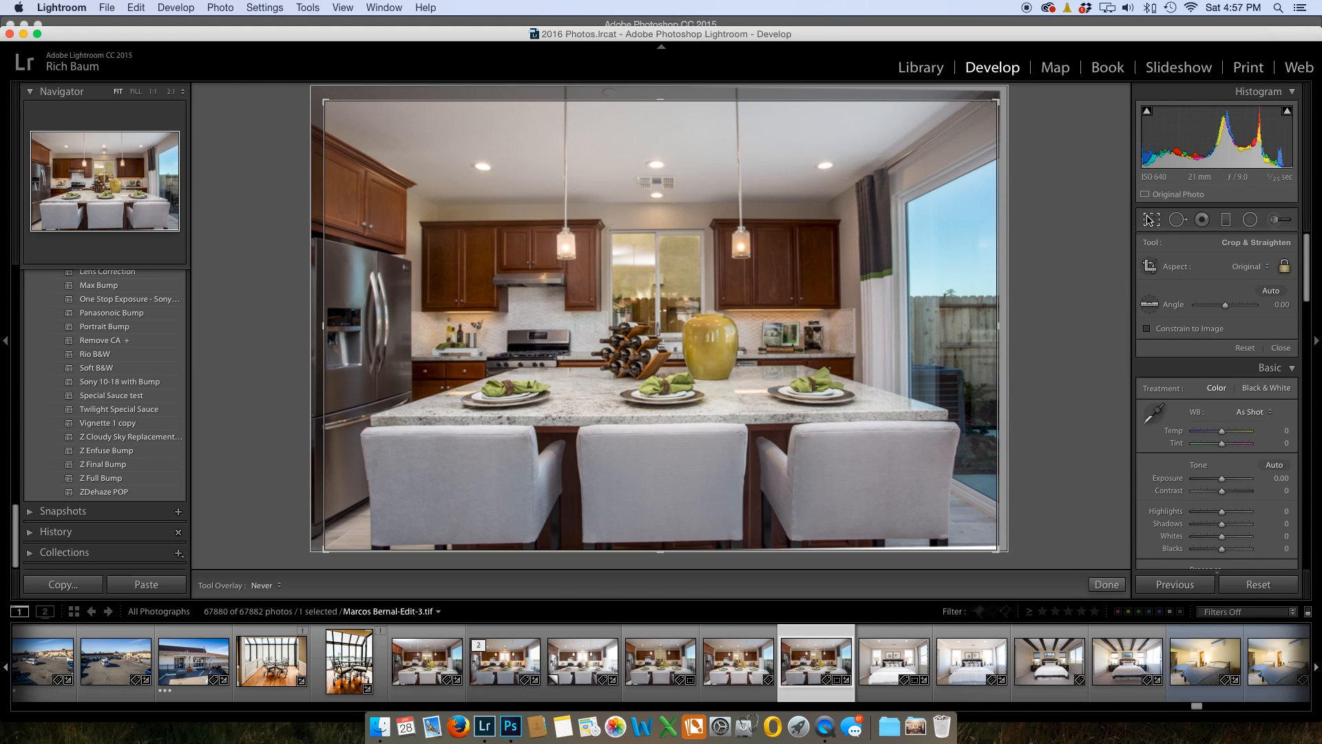
scroll(1147, 434, down, 10)
scroll(1147, 432, down, 5)
click(1178, 447)
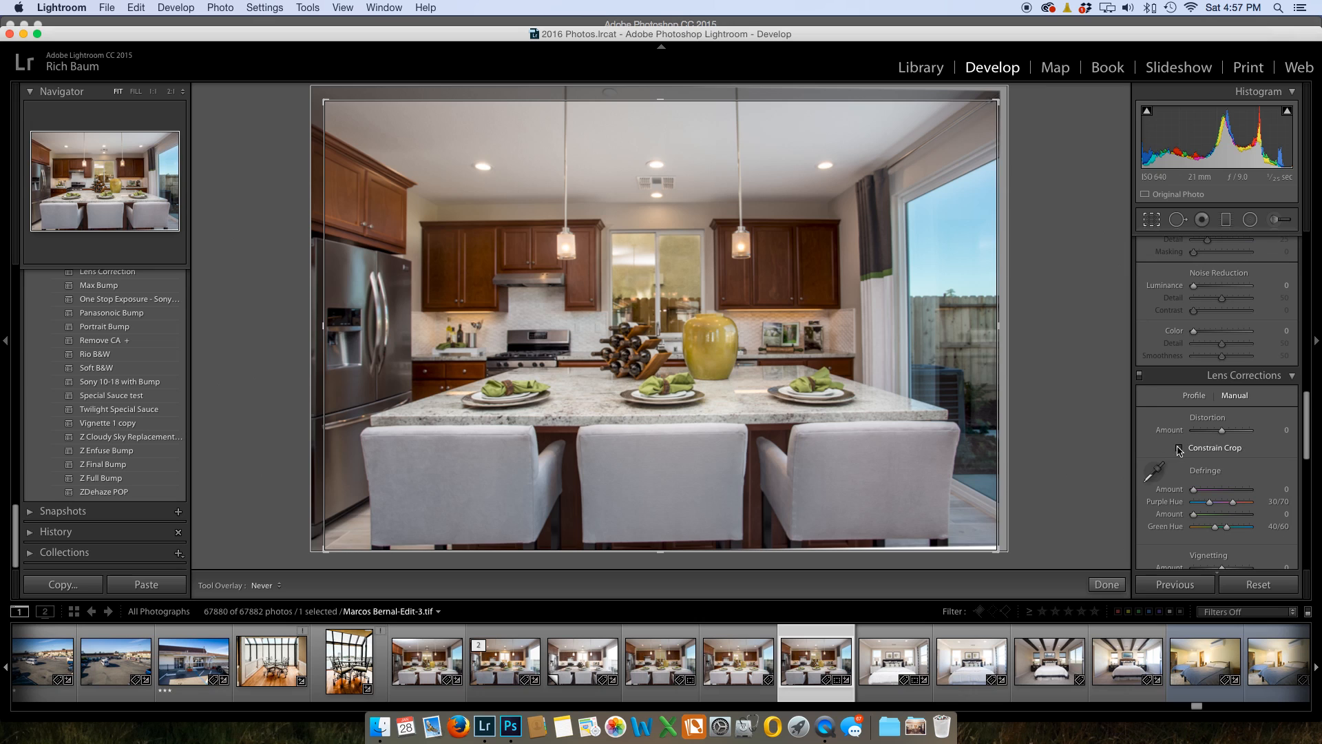
click(1152, 226)
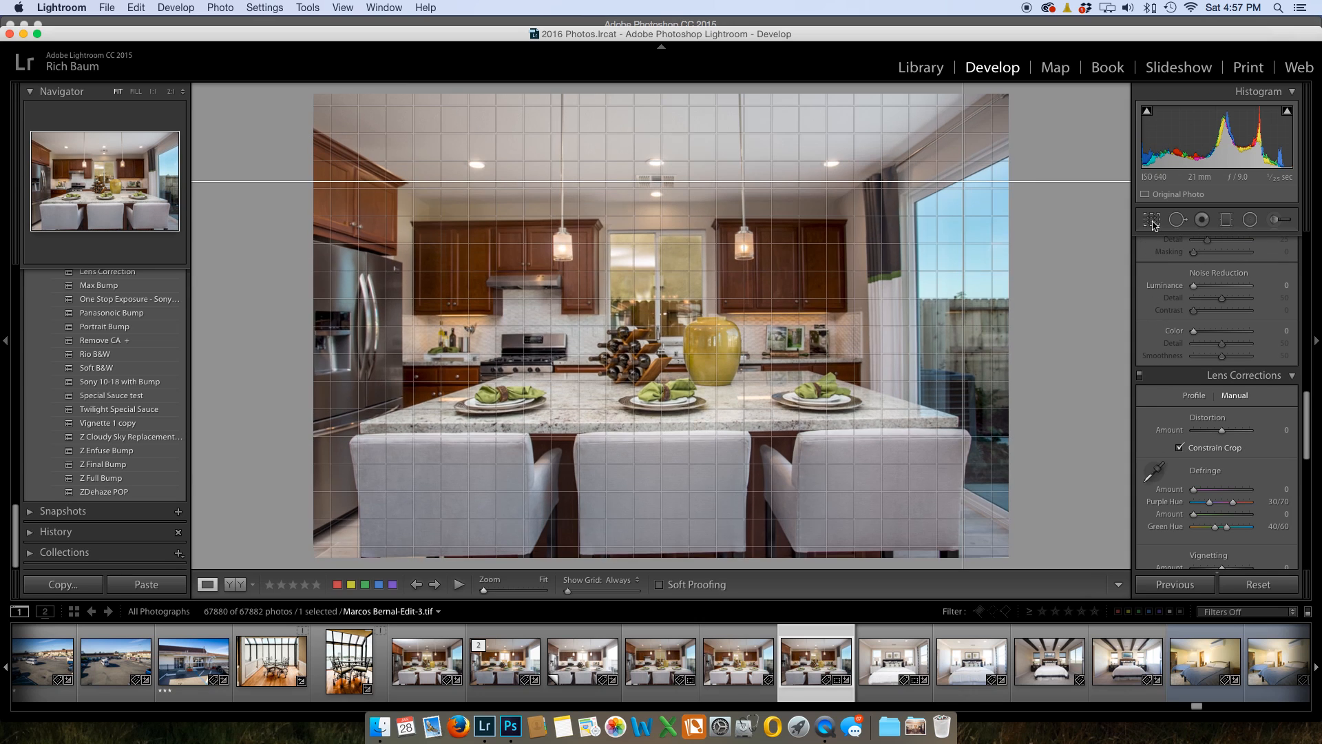
key(alt+super)
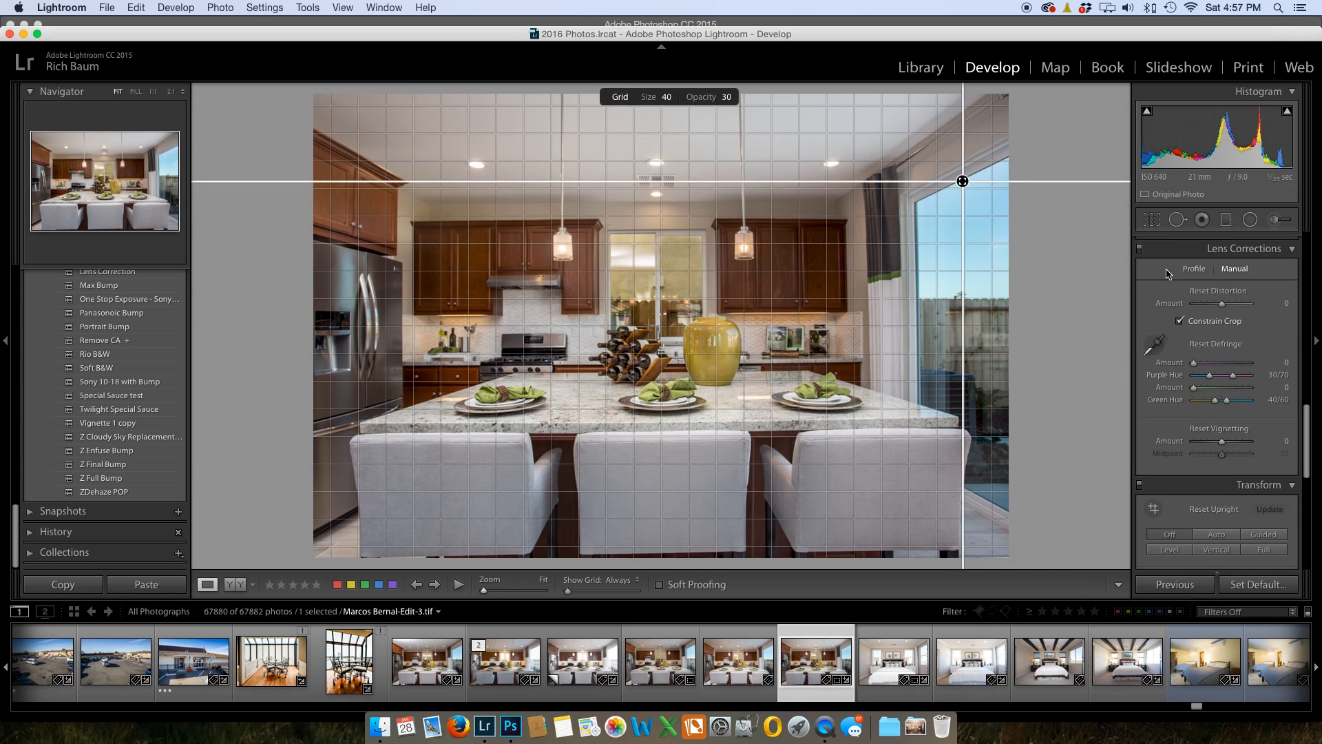
key(super+alt+o)
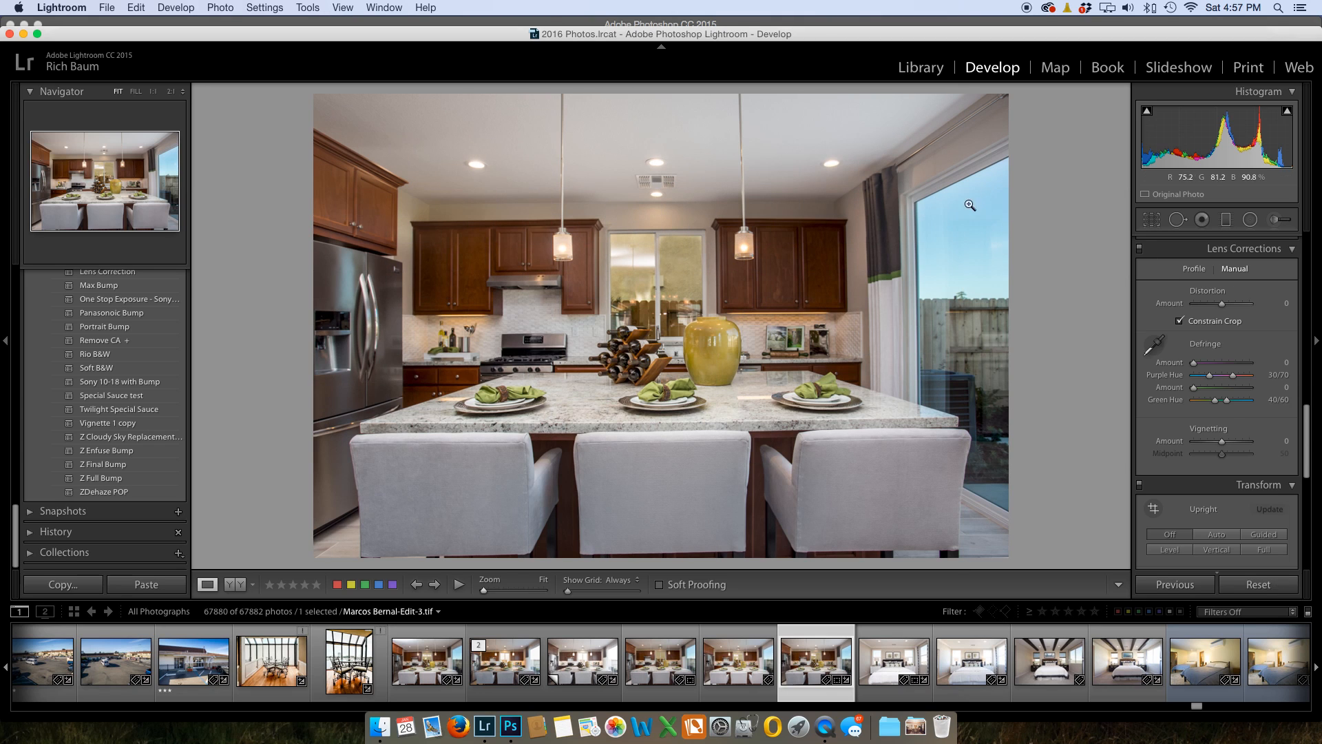
- Straighten the kitchen photo with a crop angle of 0.33 and apply the crop
click(1151, 220)
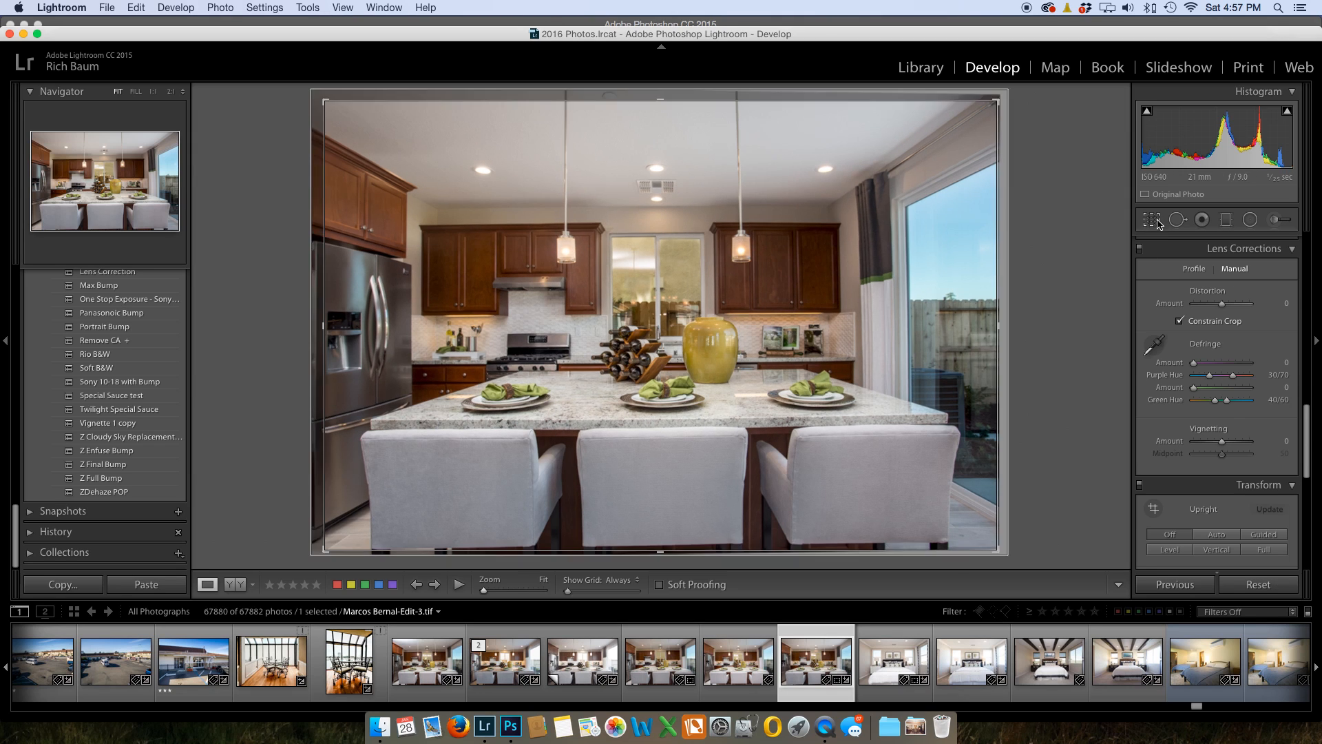
drag(685, 557, 683, 558)
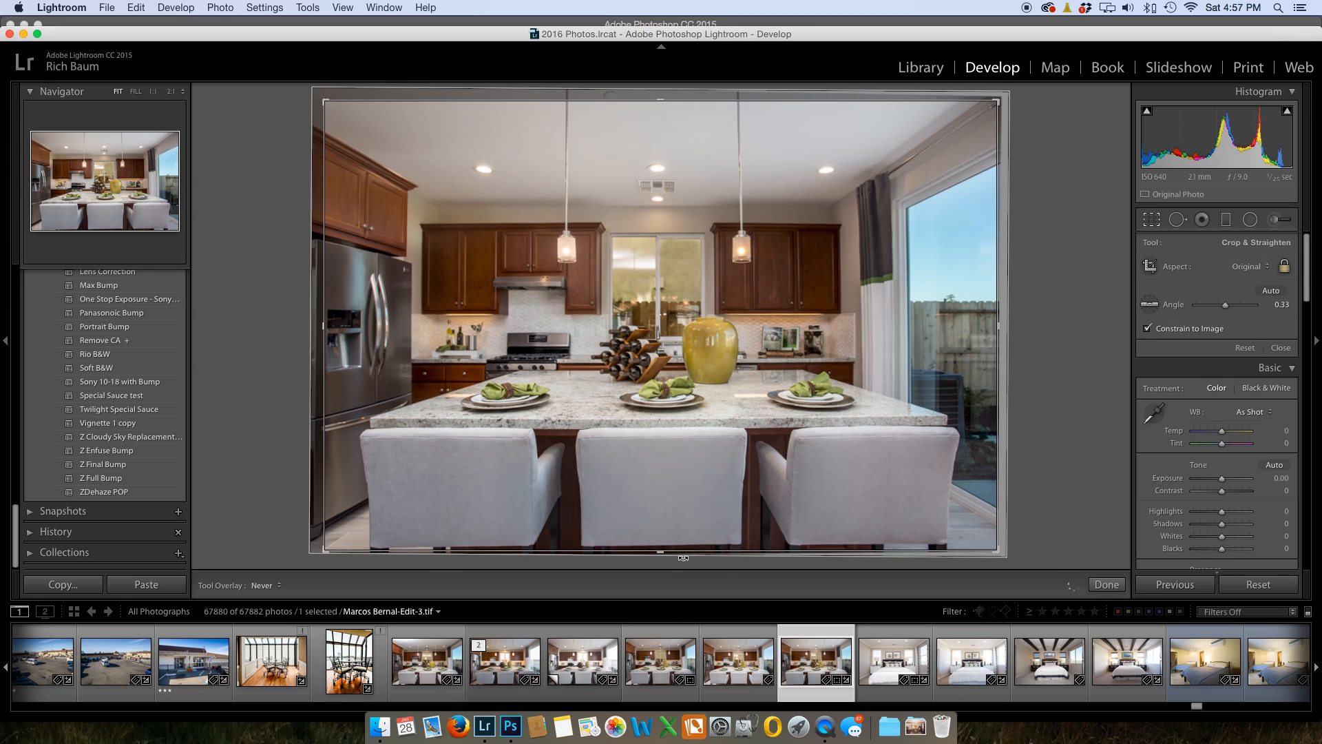
double_click(678, 504)
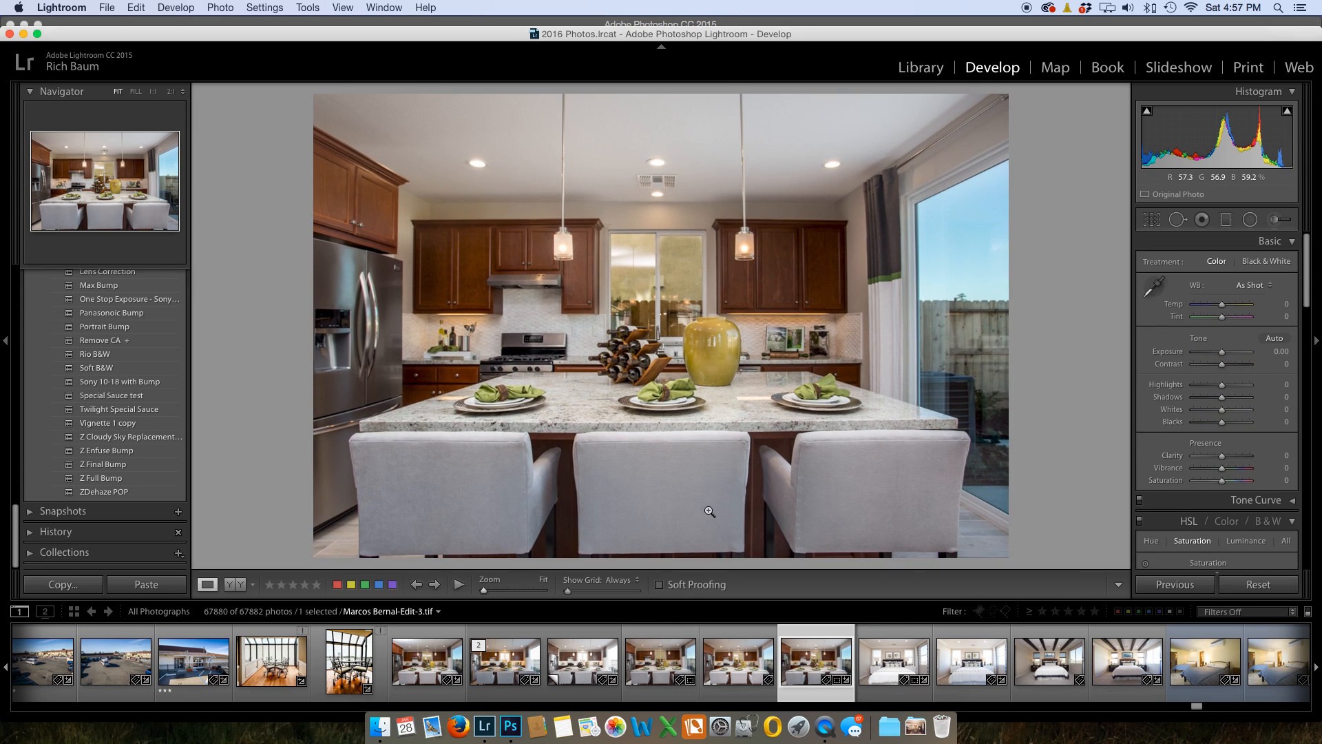
scroll(838, 644, right, 10)
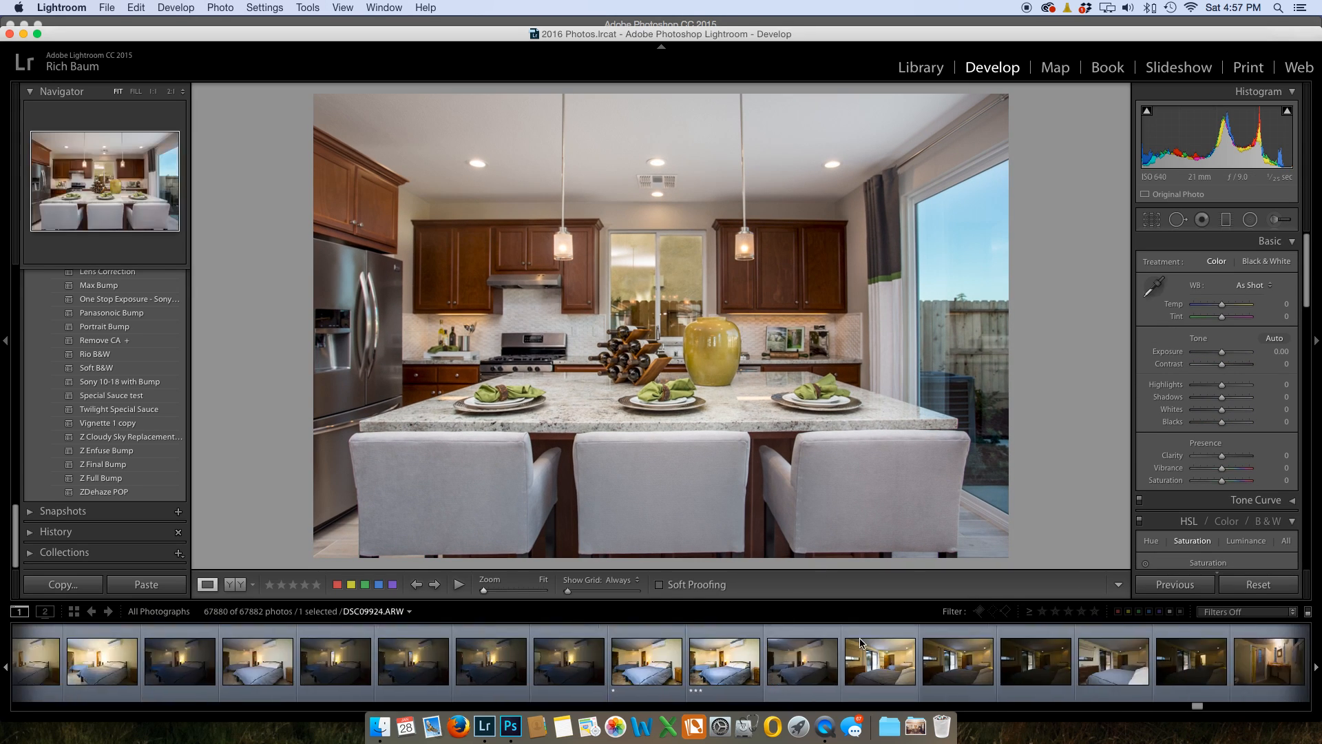
scroll(860, 643, left, 10)
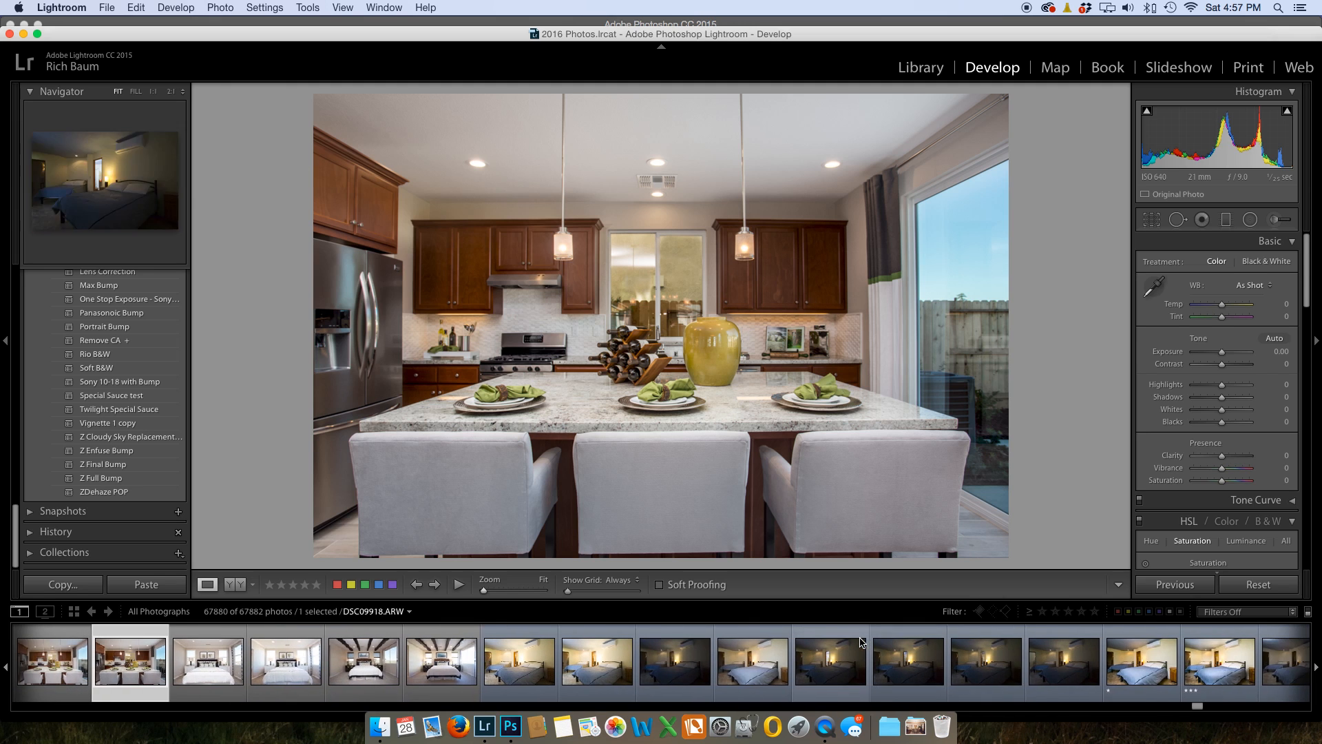
scroll(440, 664, left, 5)
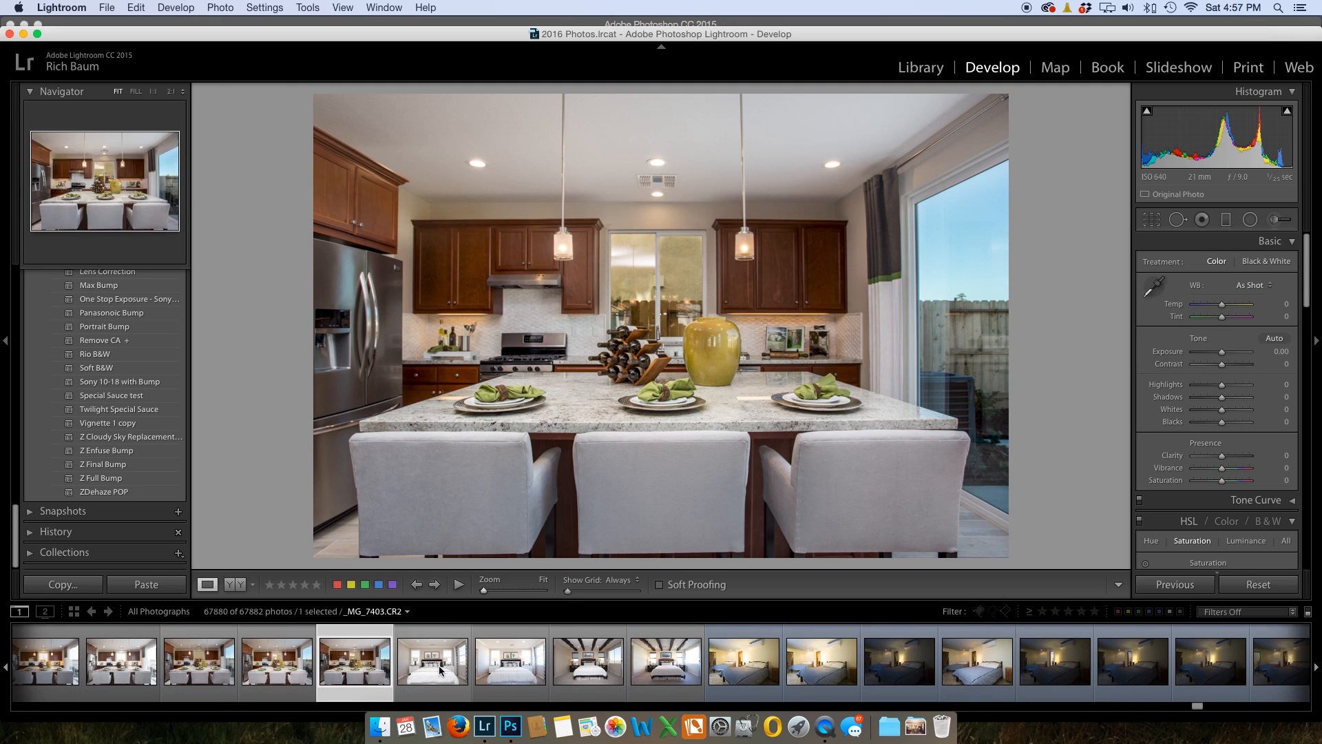
scroll(437, 668, left, 2)
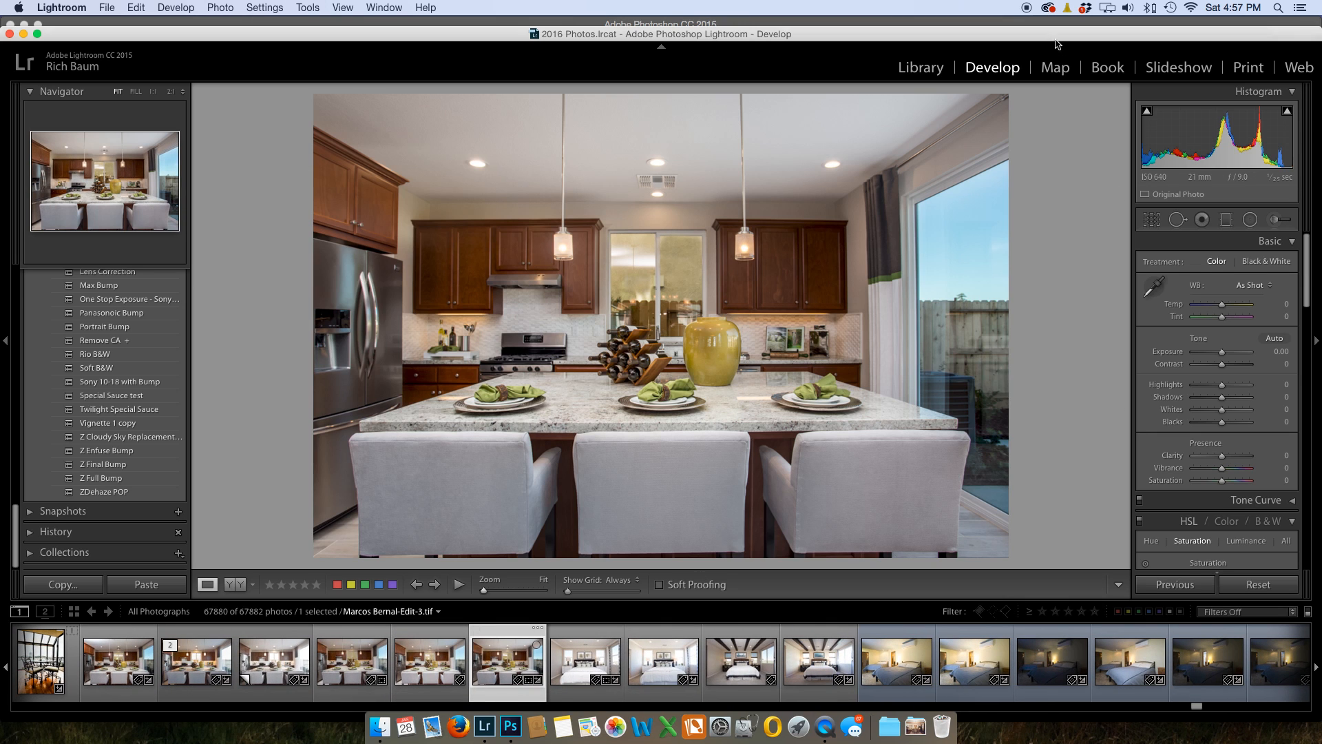
- Filter the photo library to show only the images tagged with the Tutorial Photos keyword
click(940, 72)
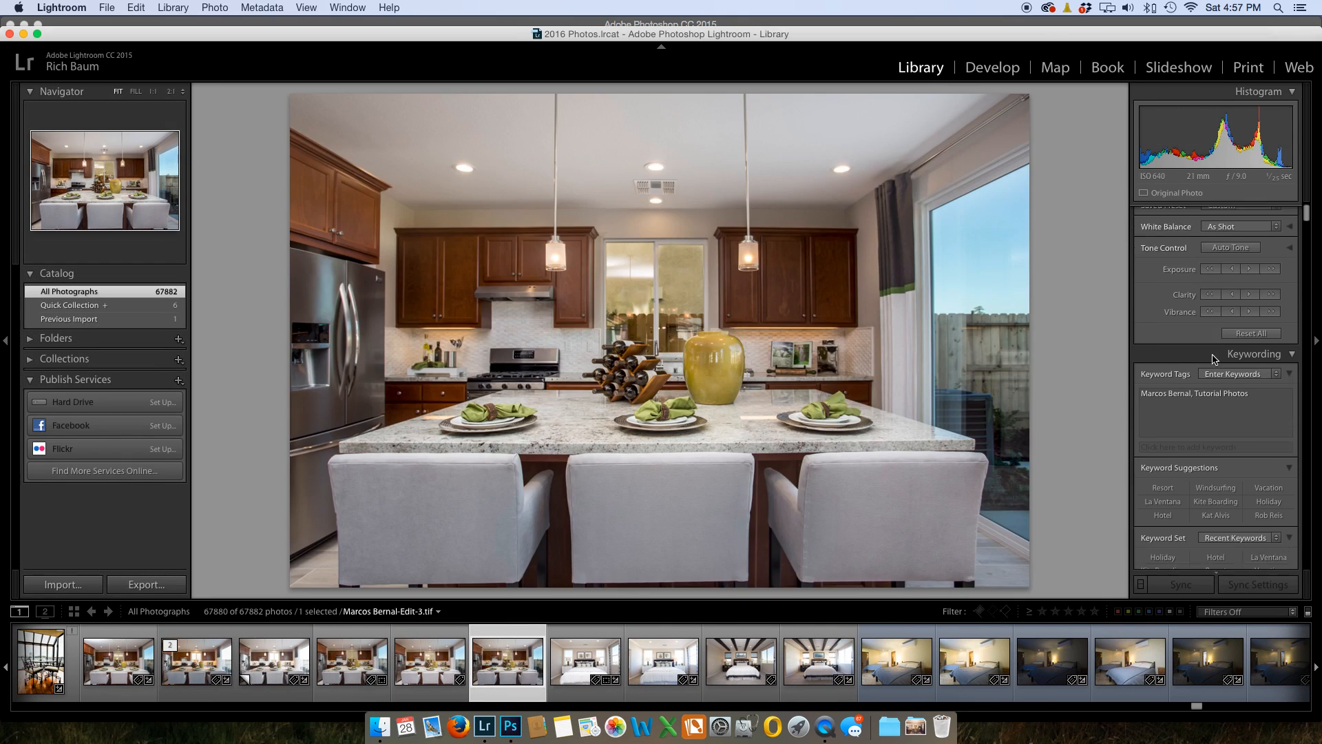
scroll(1213, 362, down, 20)
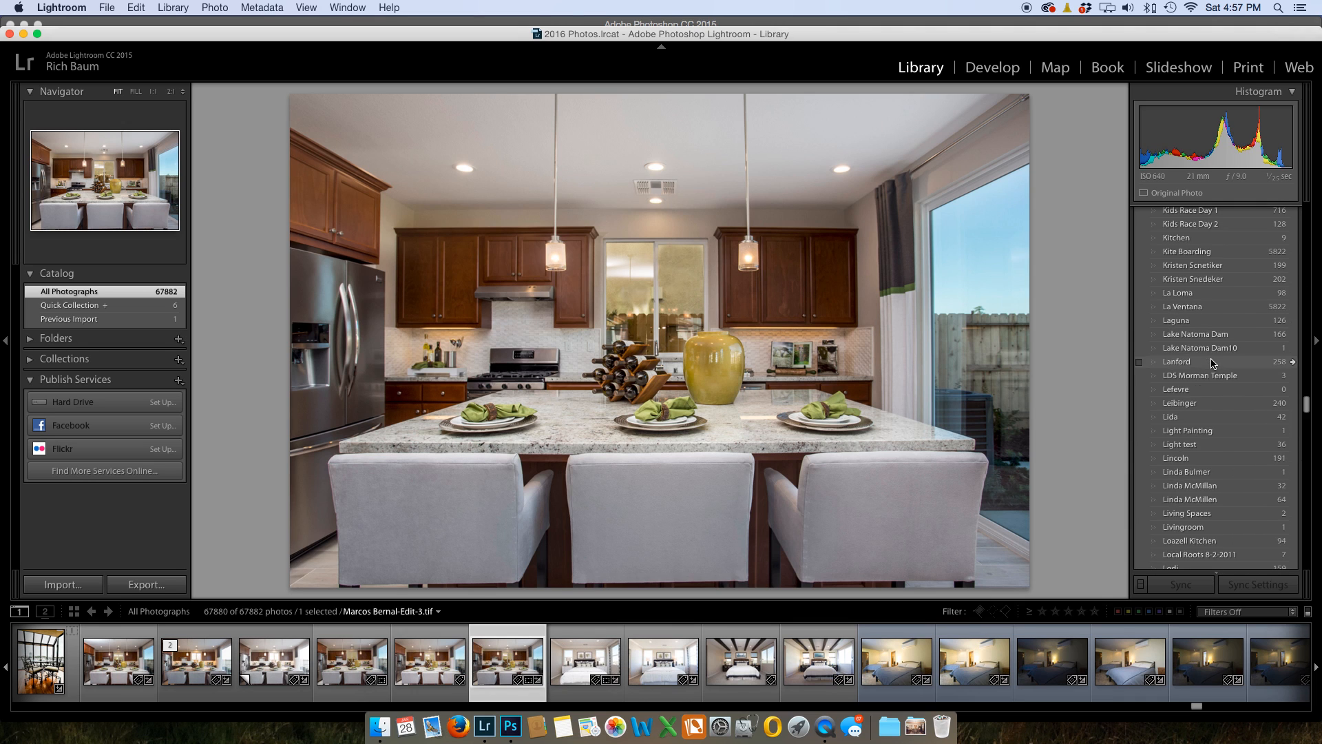
scroll(1213, 361, down, 20)
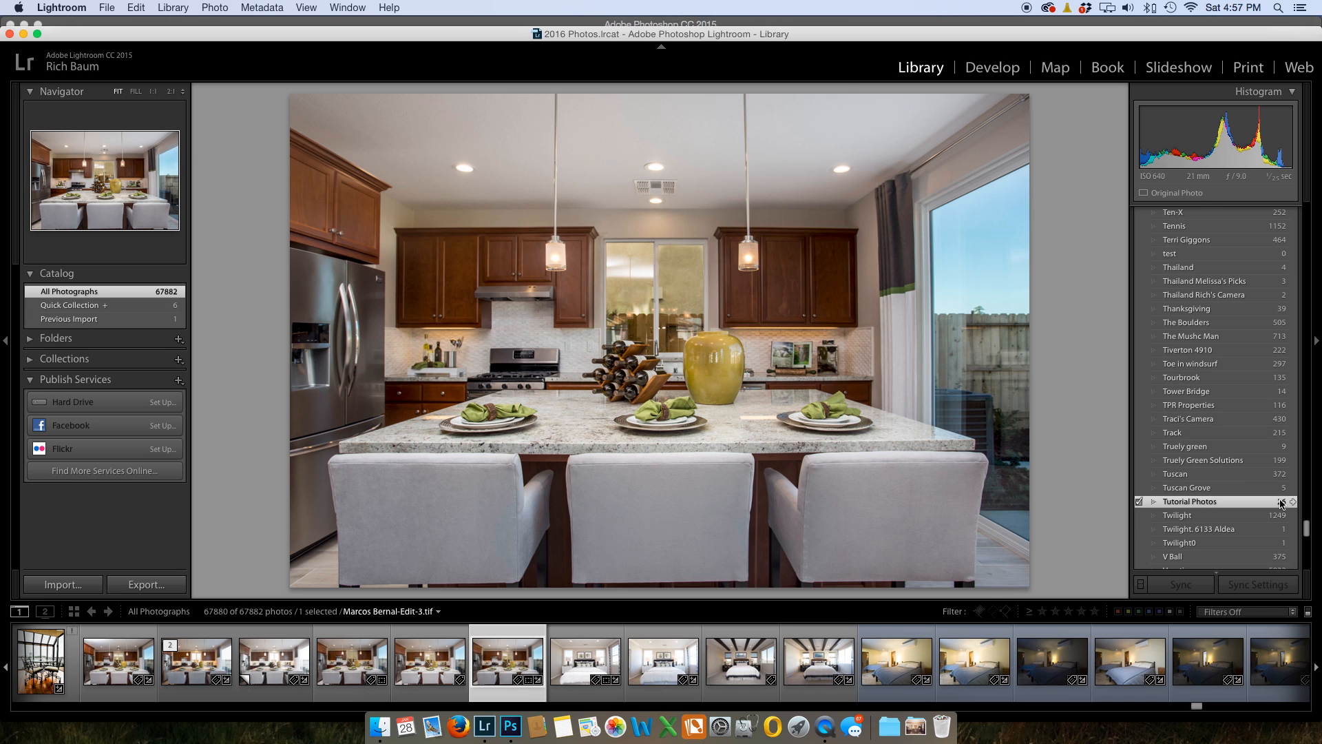
click(1280, 503)
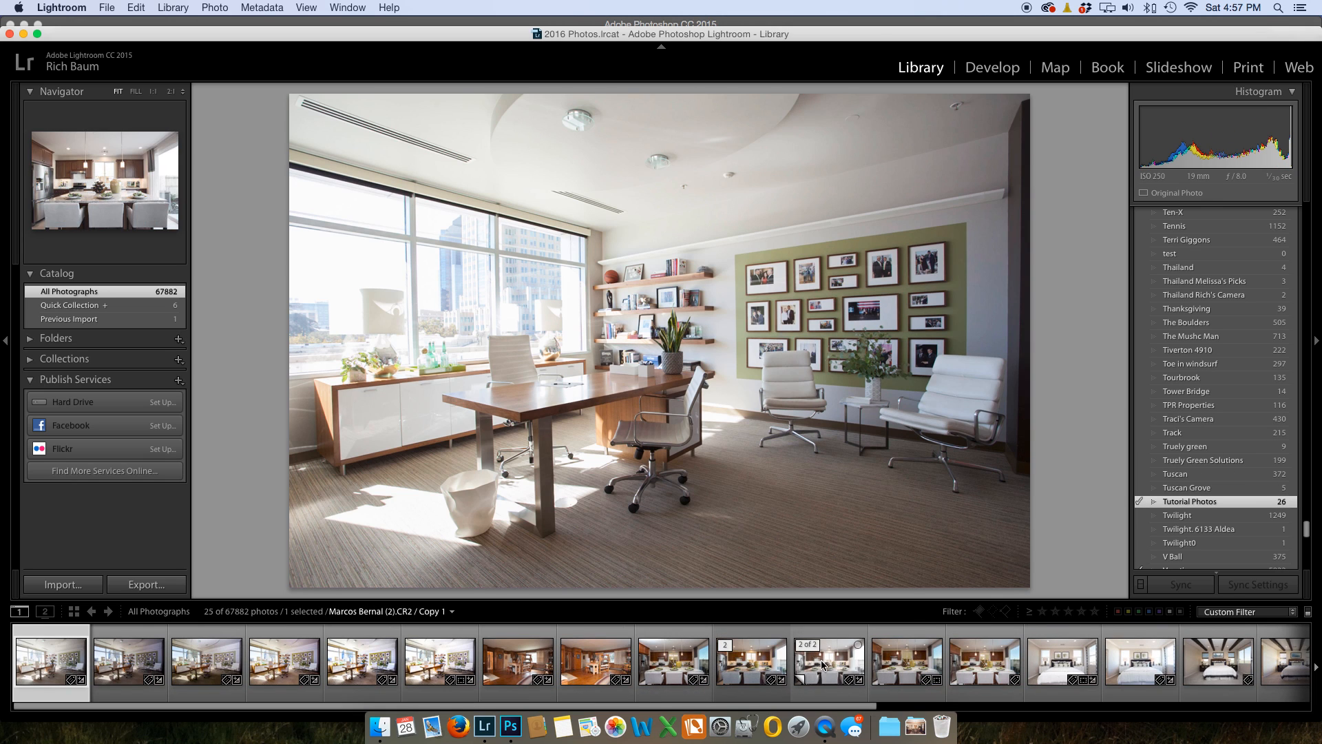
- Compare the earlier blended kitchen edits with the _MG_7294-Edit-Edit.jpg version by switching between them
click(971, 666)
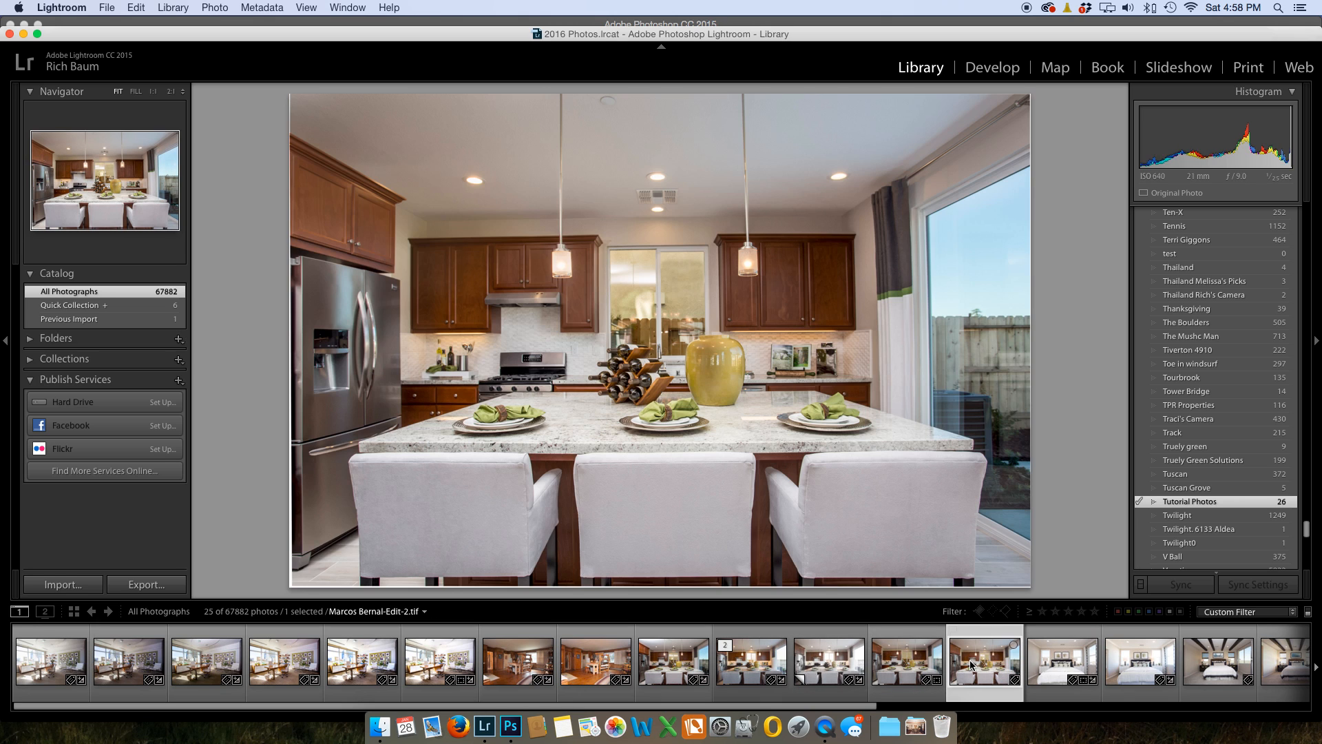
click(923, 667)
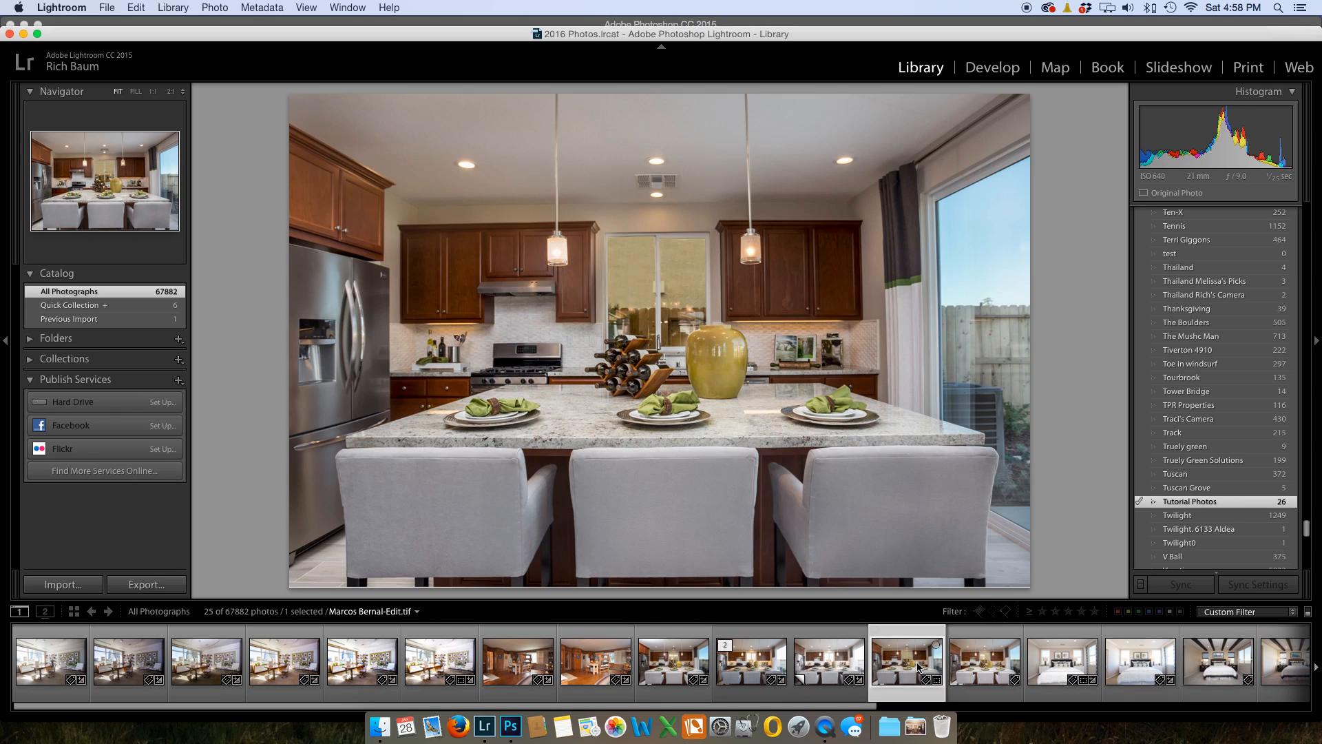
scroll(1086, 644, down, 1)
scroll(1087, 644, down, 7)
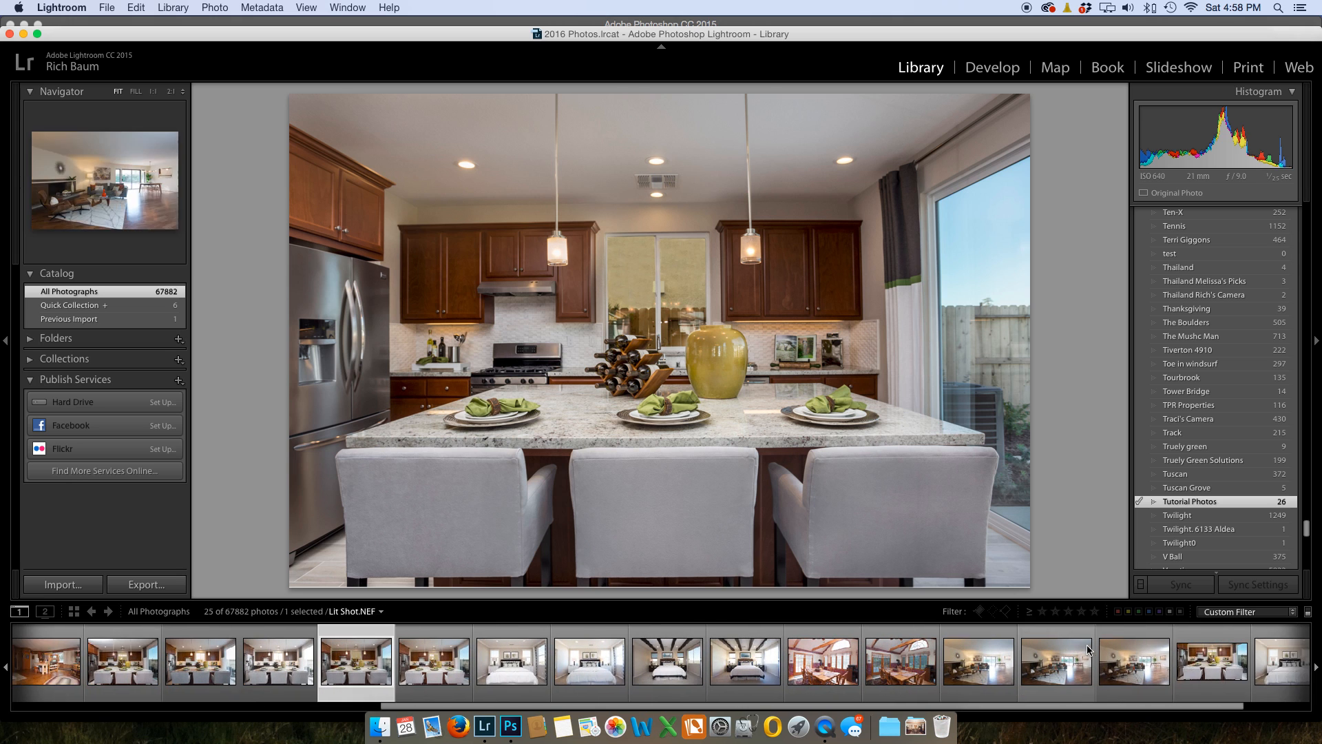
super+click(1103, 675)
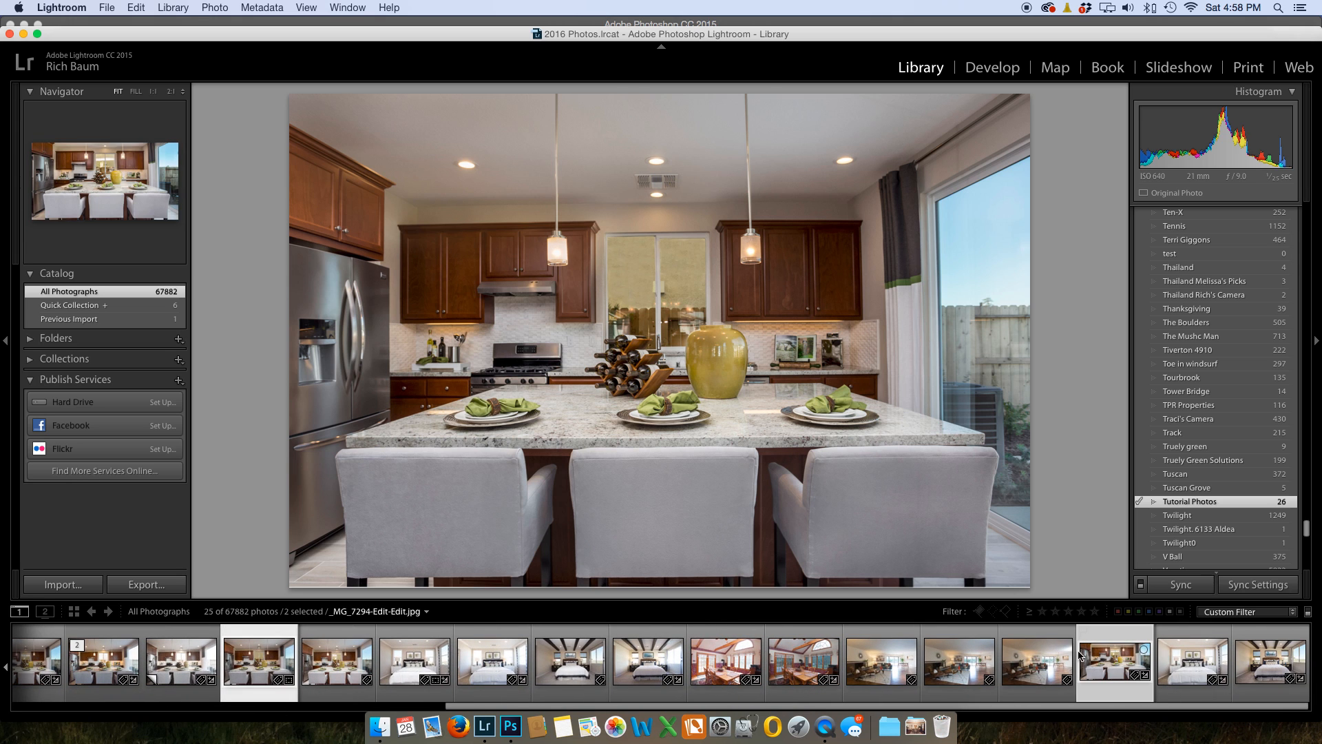
key(Left)
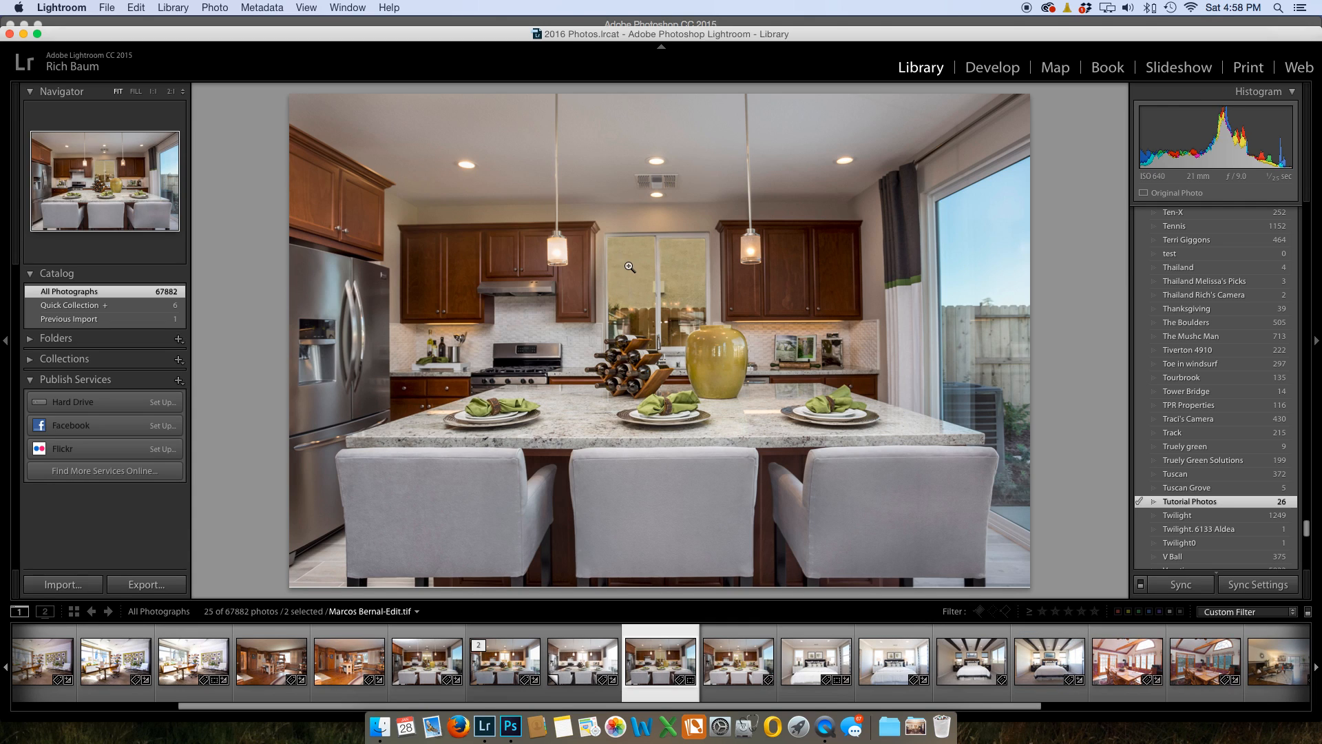
key(Right)
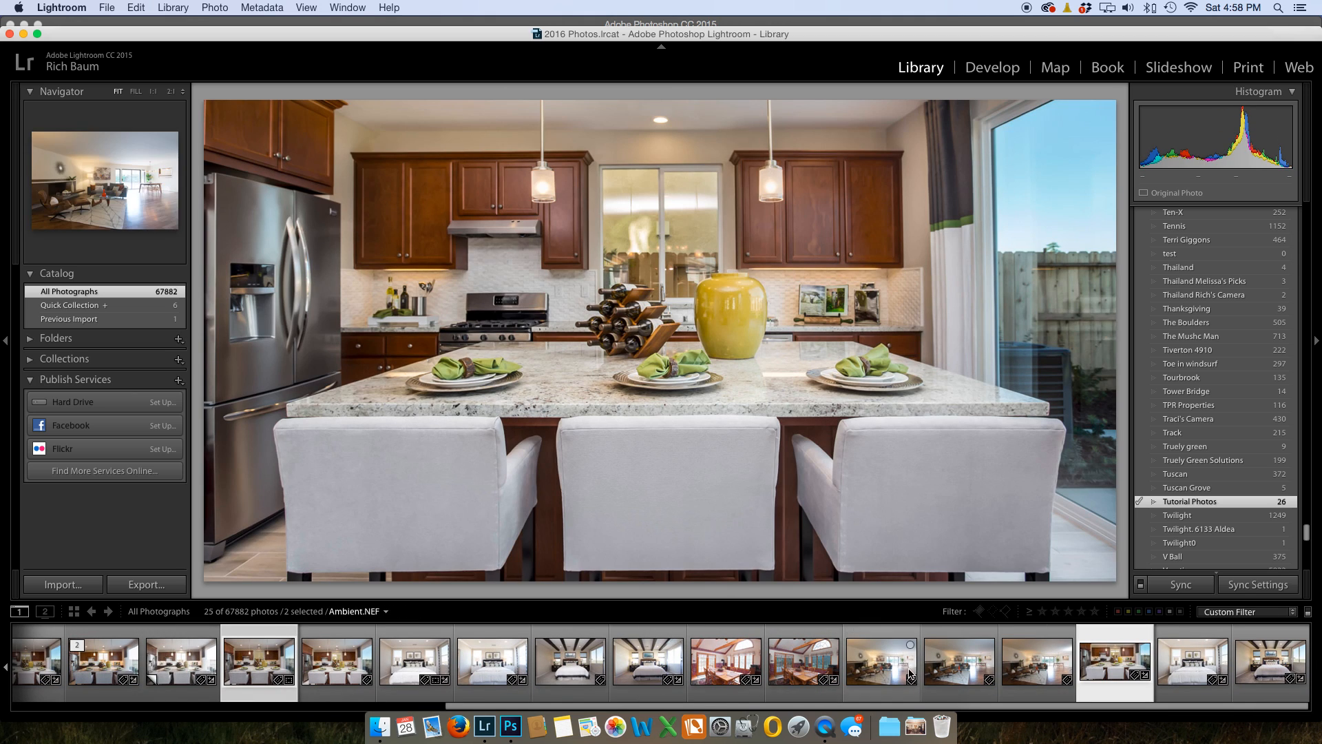
- Open the bedroom photo _MG_7477.CR2 for developing
scroll(912, 678, left, 5)
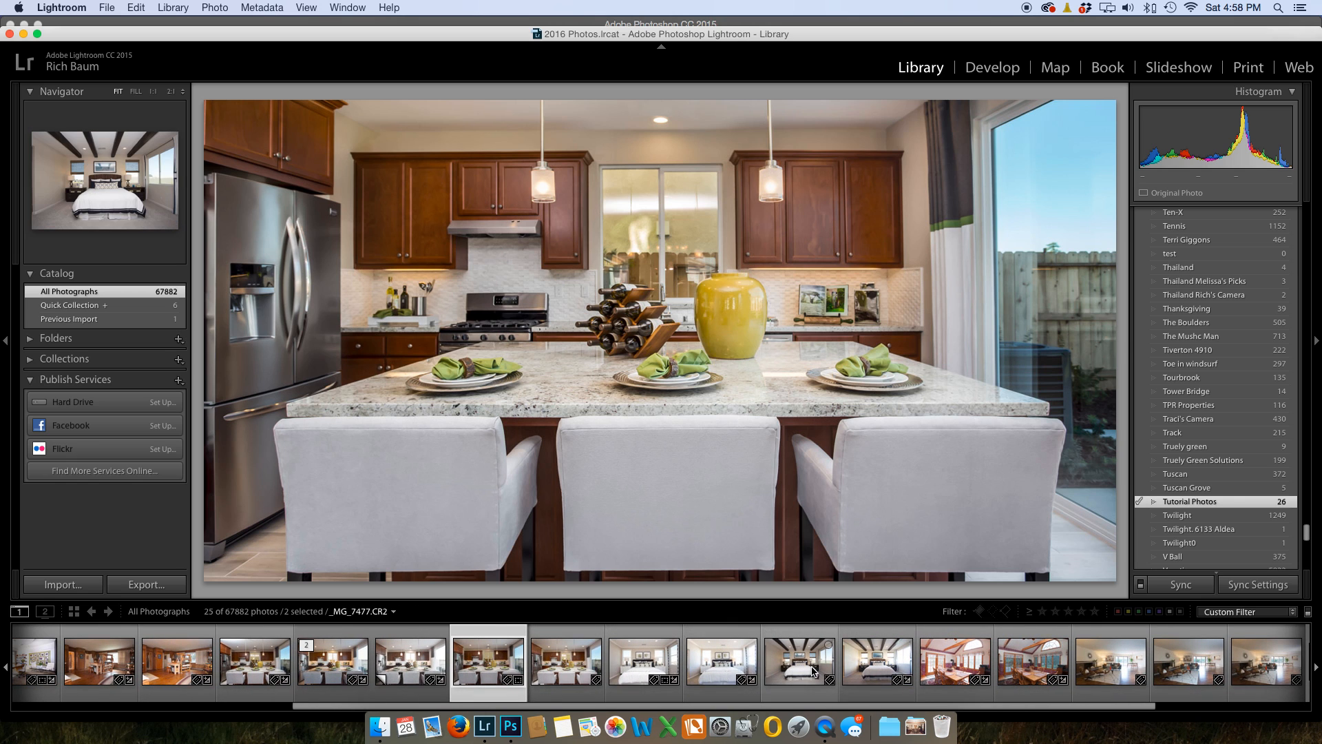
click(790, 663)
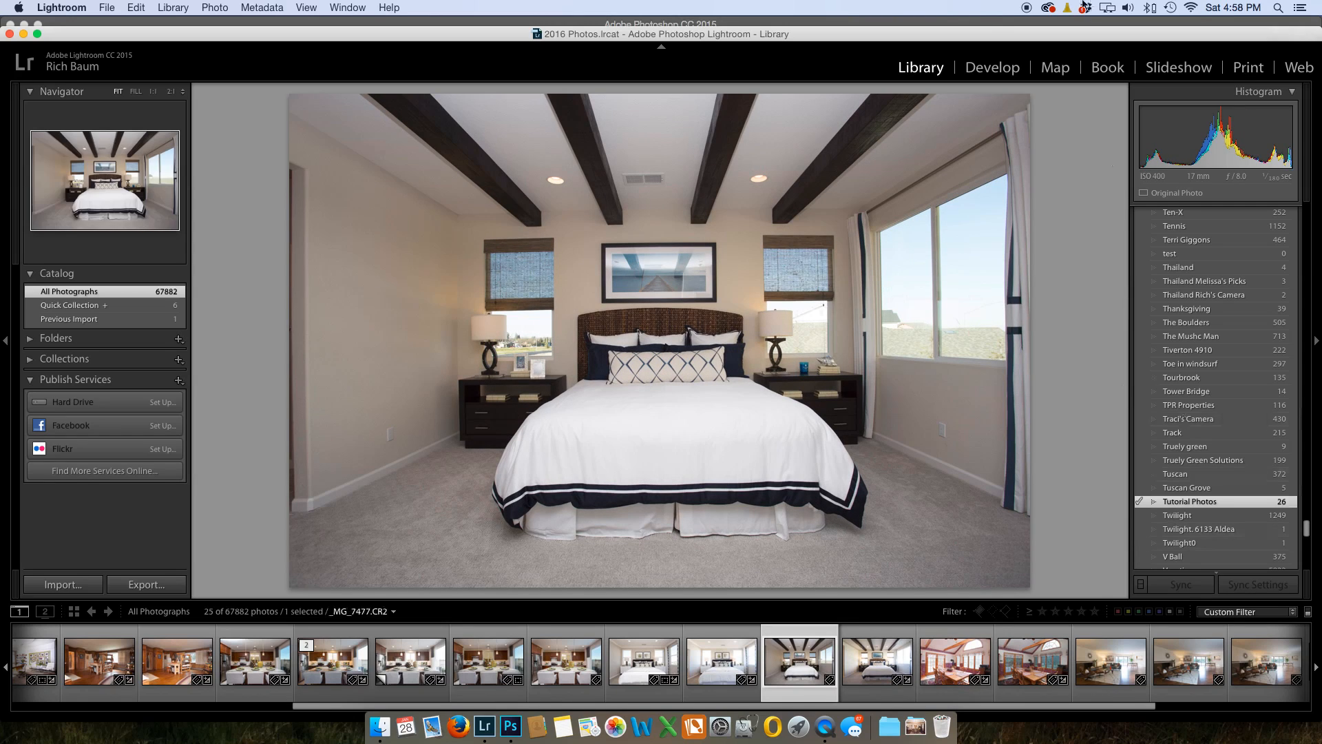
click(988, 70)
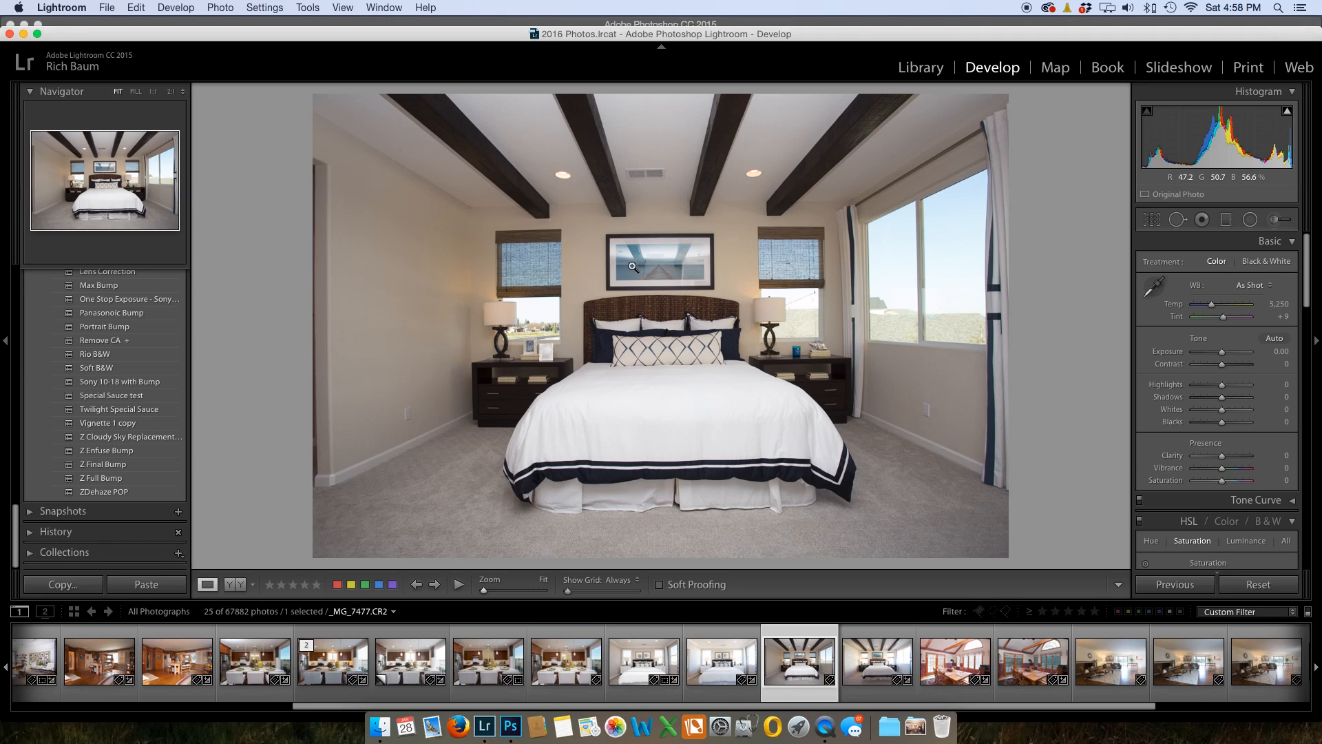
- On the bedroom exposure _MG_7482.CR2, set Highlights to -99 and the Blue saturation to -59
click(871, 670)
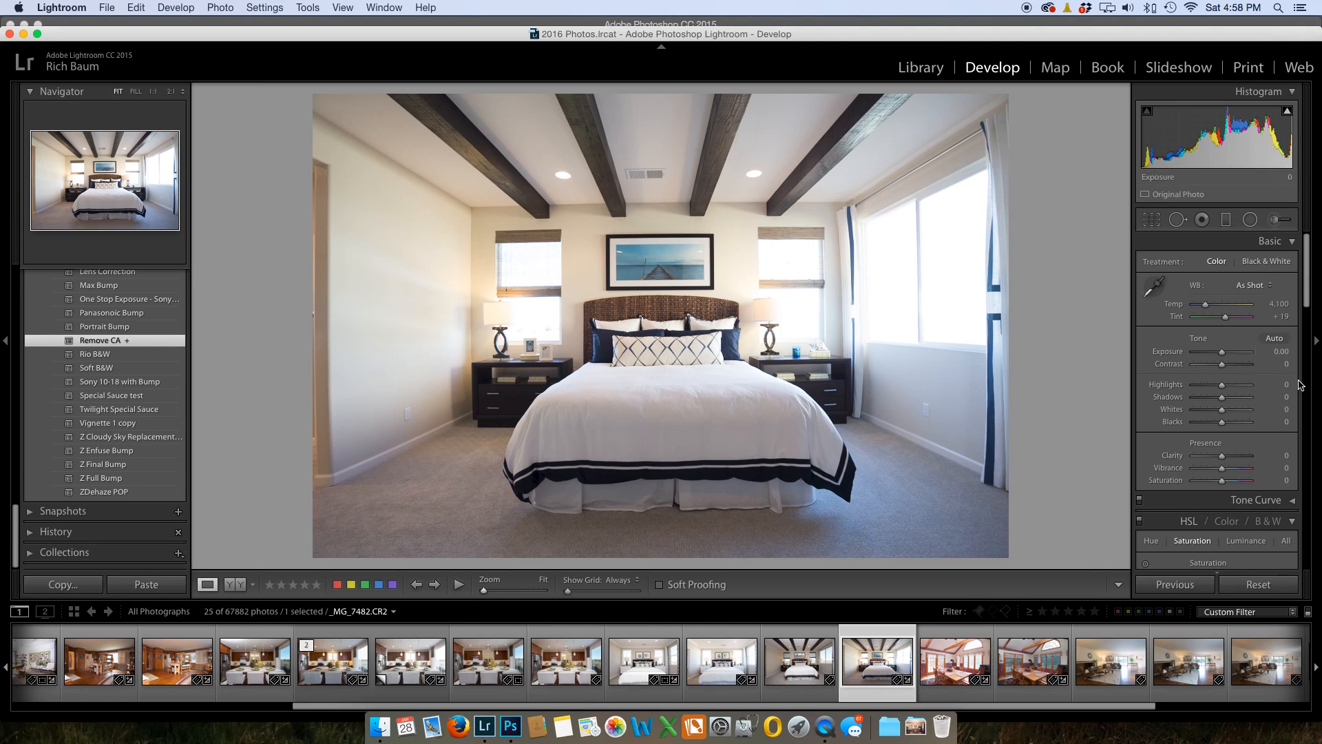
drag(1221, 384, 1193, 386)
scroll(1196, 412, down, 5)
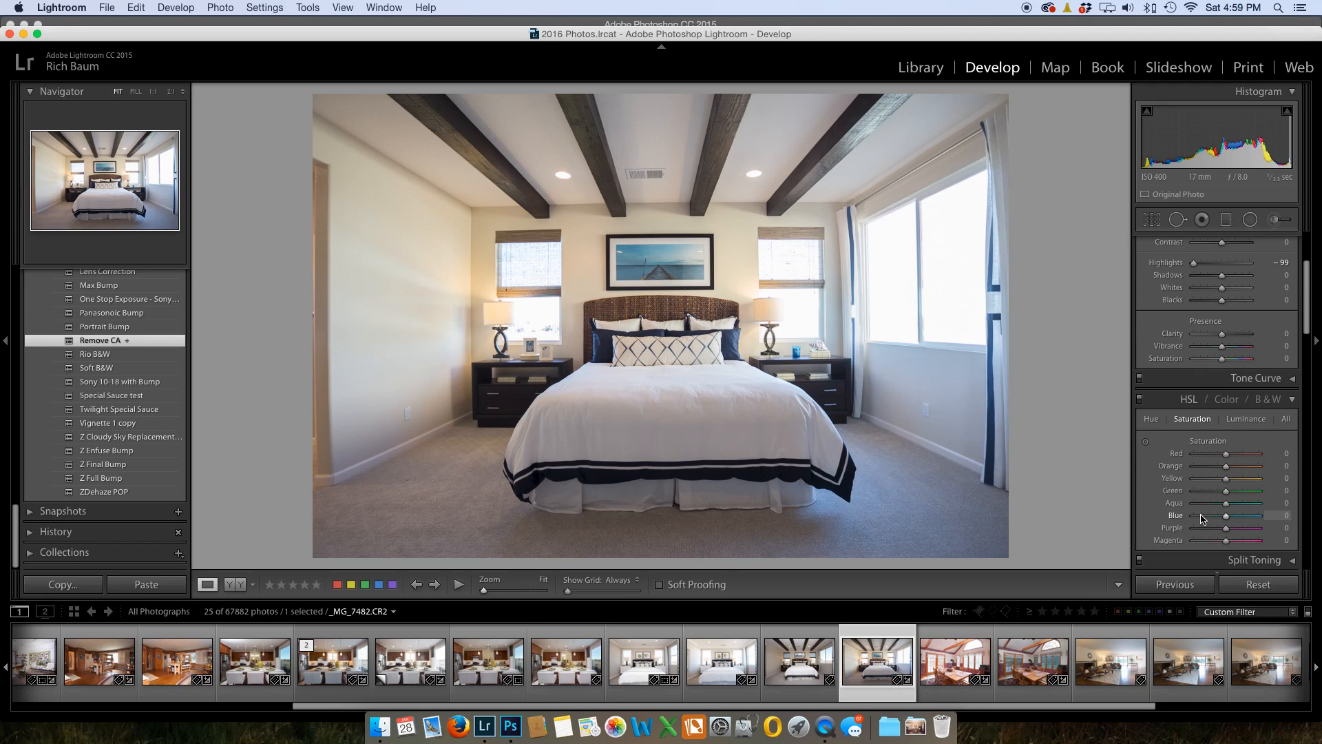
click(1209, 522)
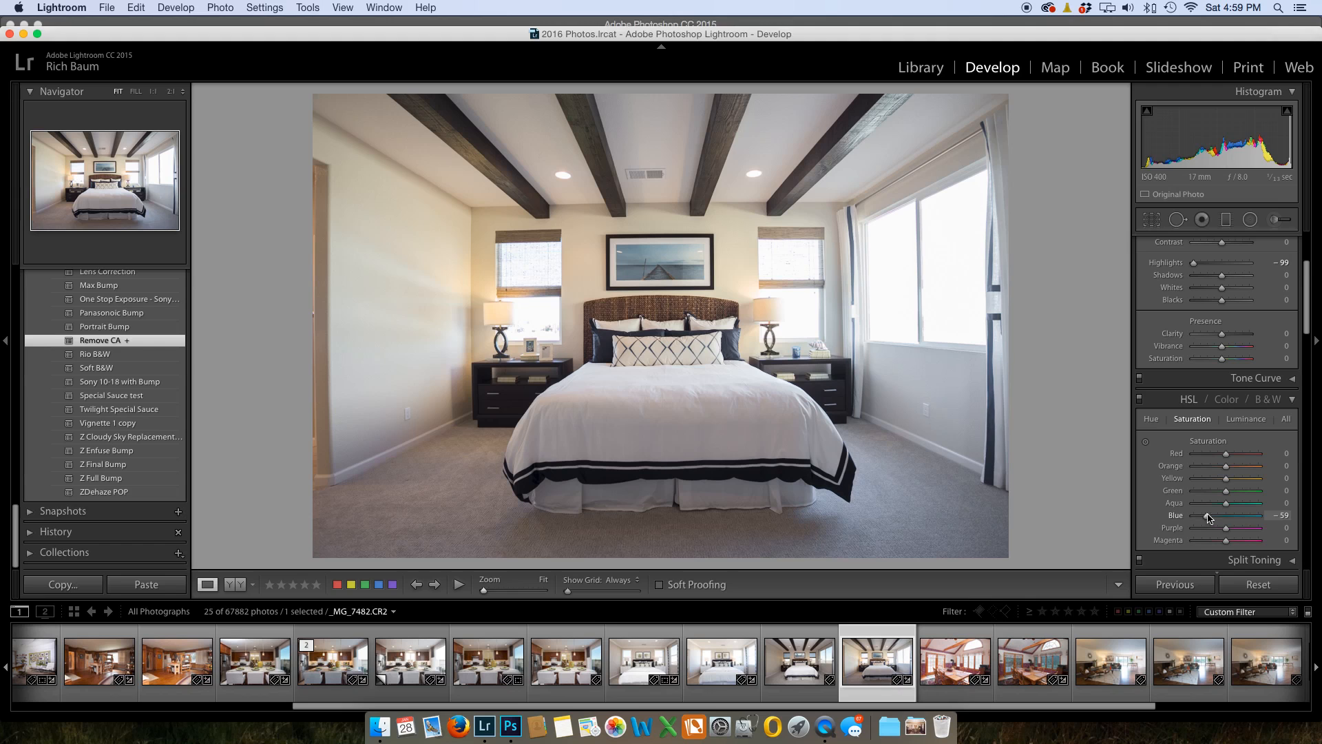
- Compare the two bedroom exposures and apply the Z Full Bump preset to _MG_7477.CR2
click(805, 685)
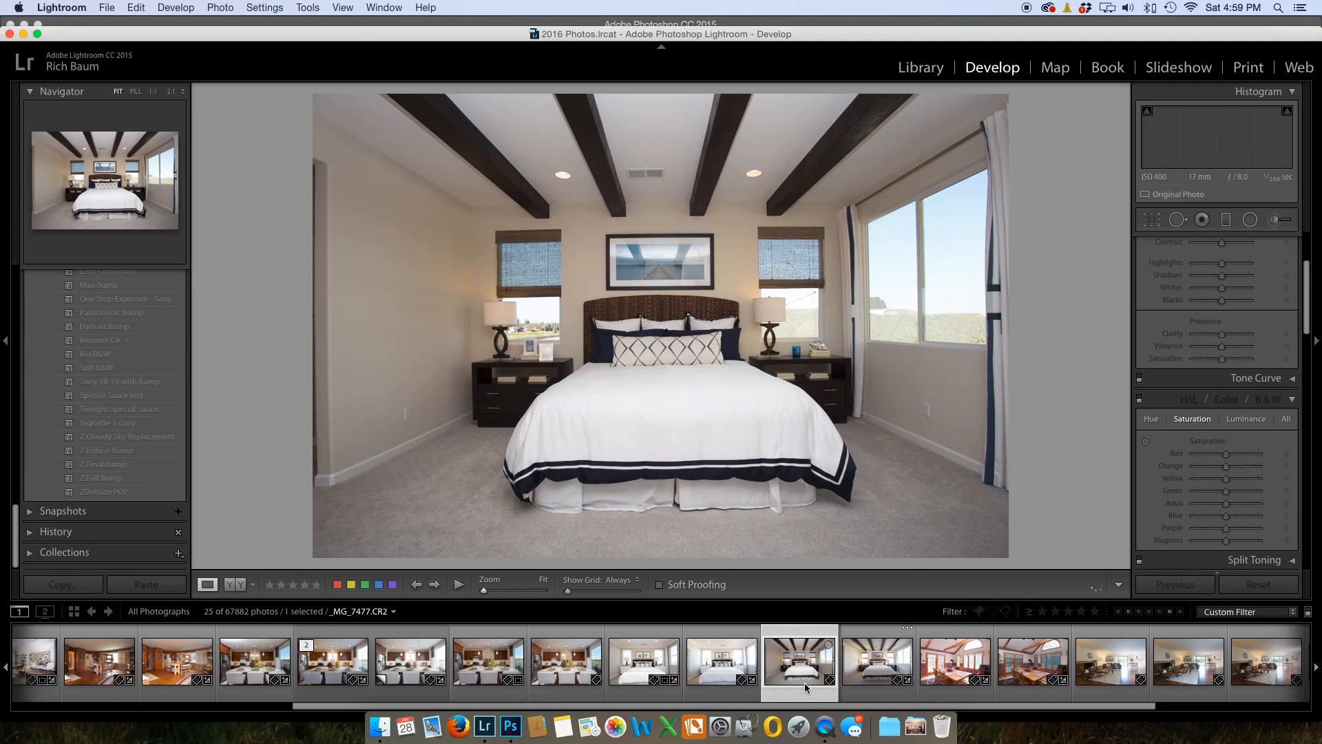
click(876, 671)
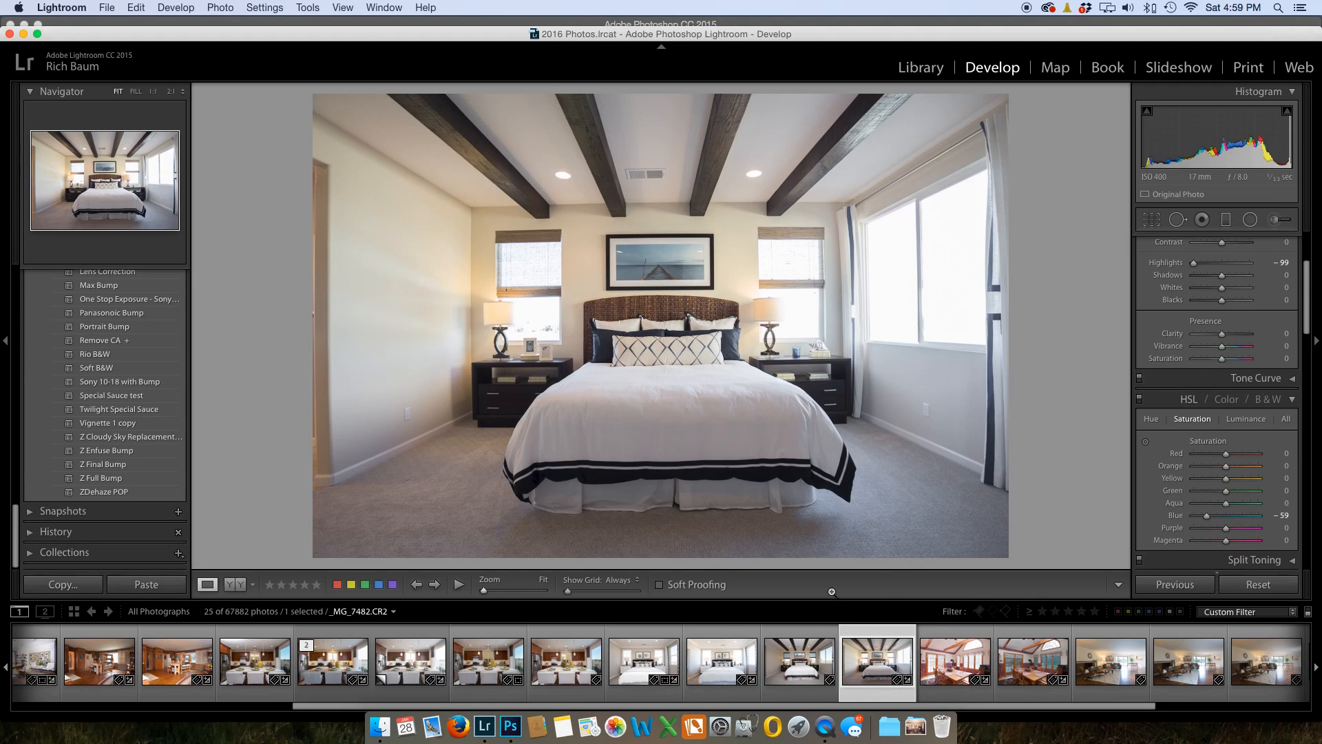
click(806, 674)
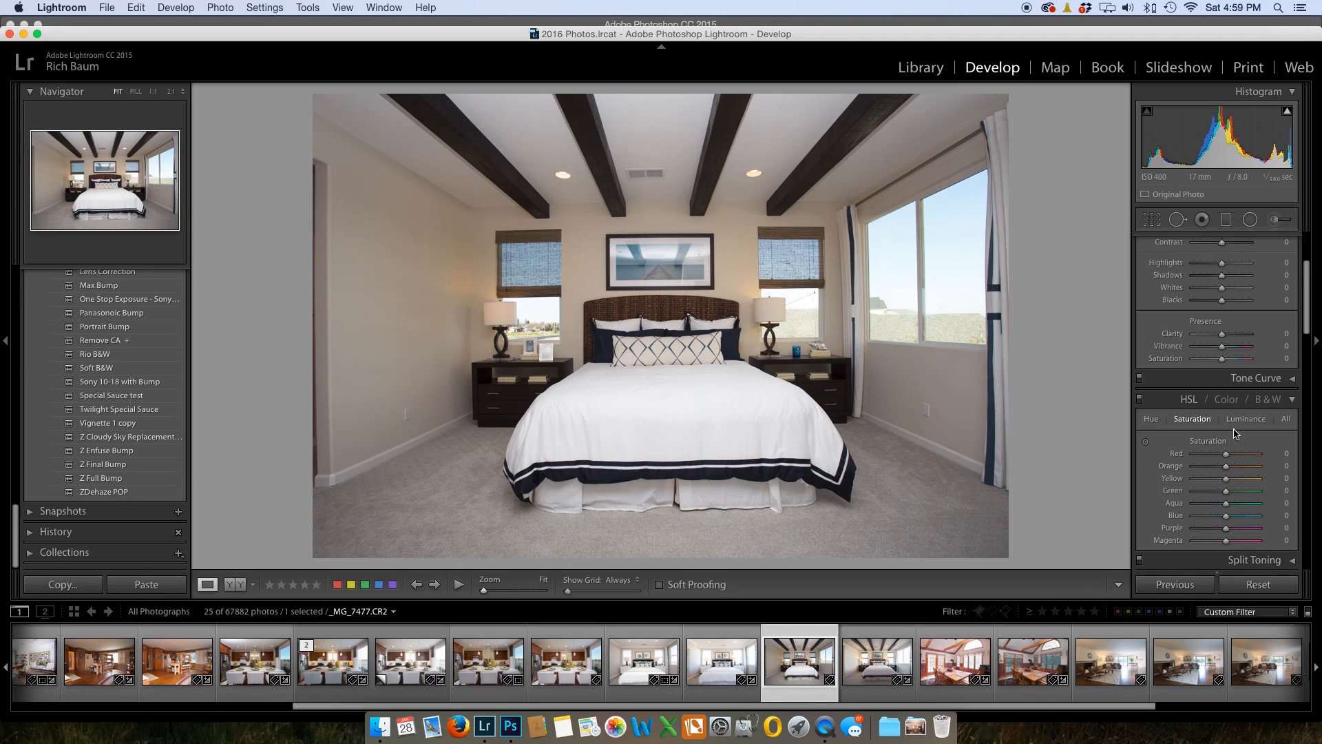
scroll(1234, 434, up, 3)
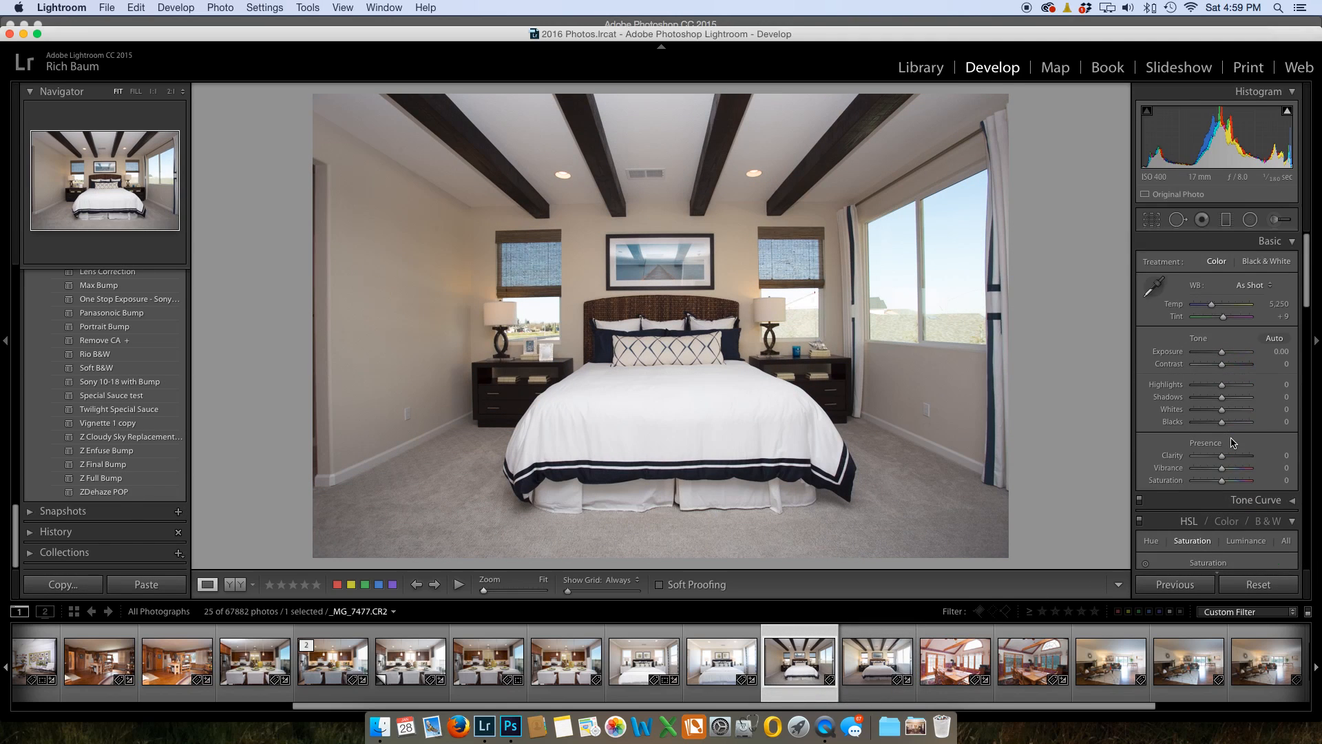
click(118, 478)
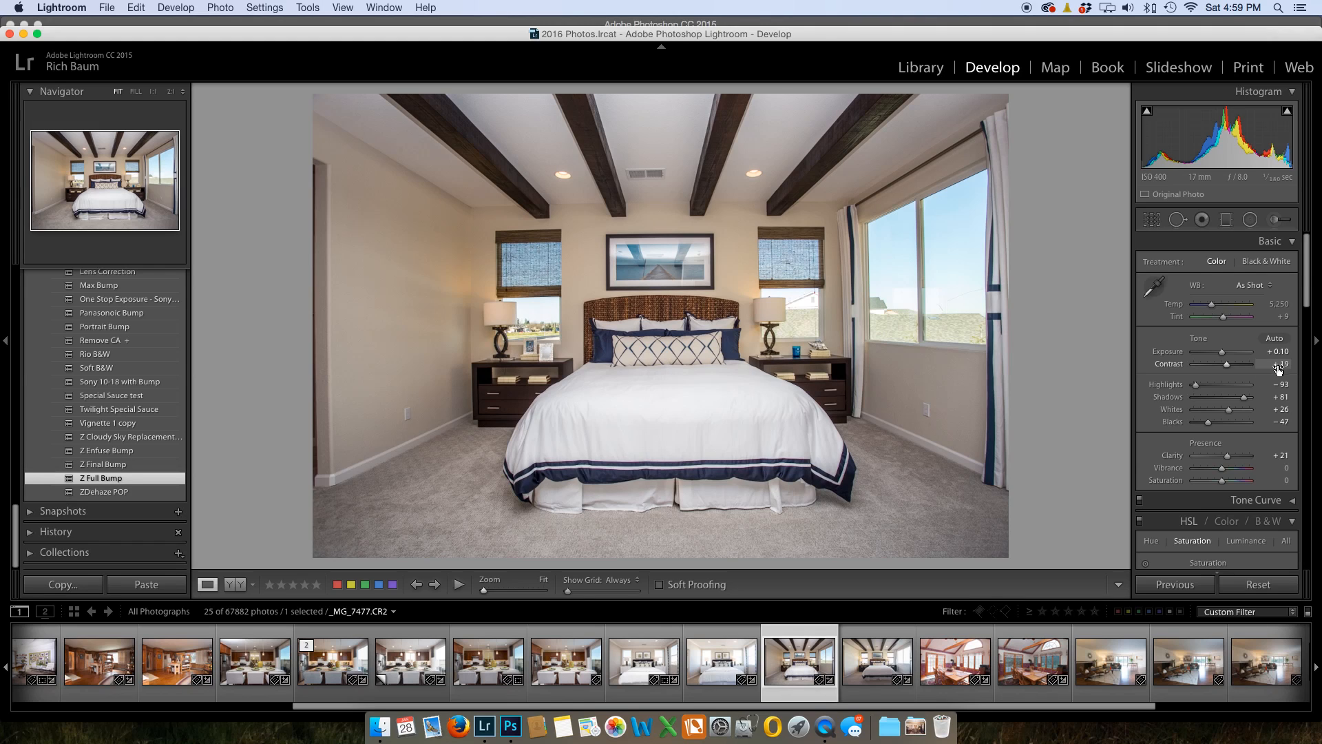
- Open both bedroom exposures, _MG_7477.CR2 and _MG_7482.CR2, as layers of one document in Photoshop
super+click(871, 680)
right_click(790, 434)
mouse_move(819, 427)
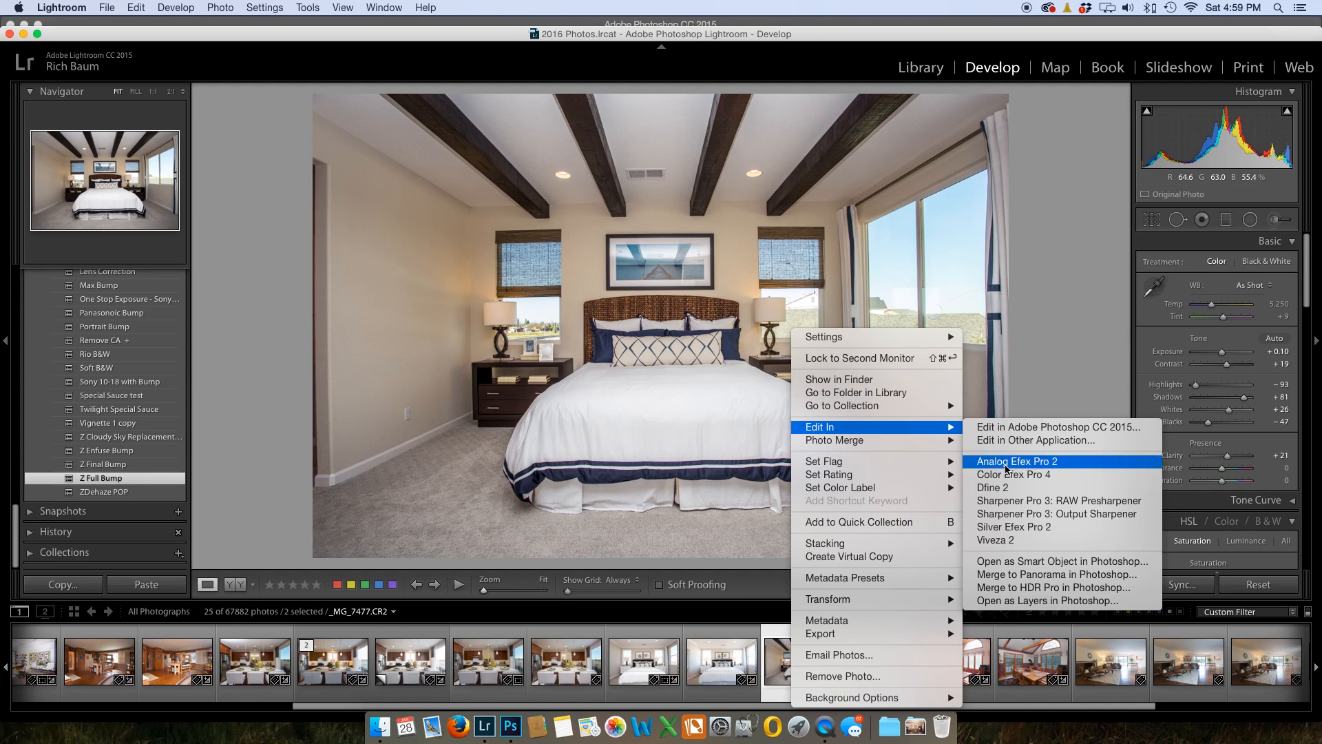
click(1074, 600)
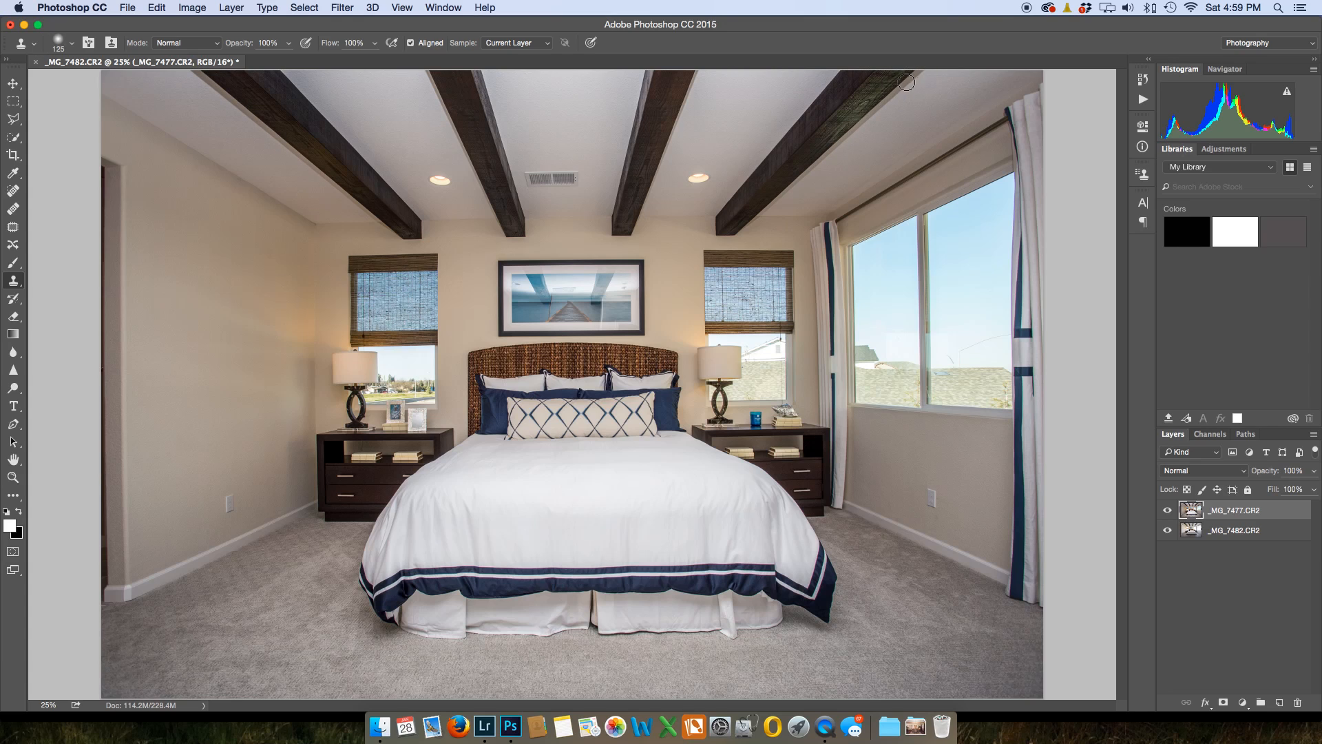
- Select both bedroom layers and auto-align them with the Auto projection
shift+click(1219, 530)
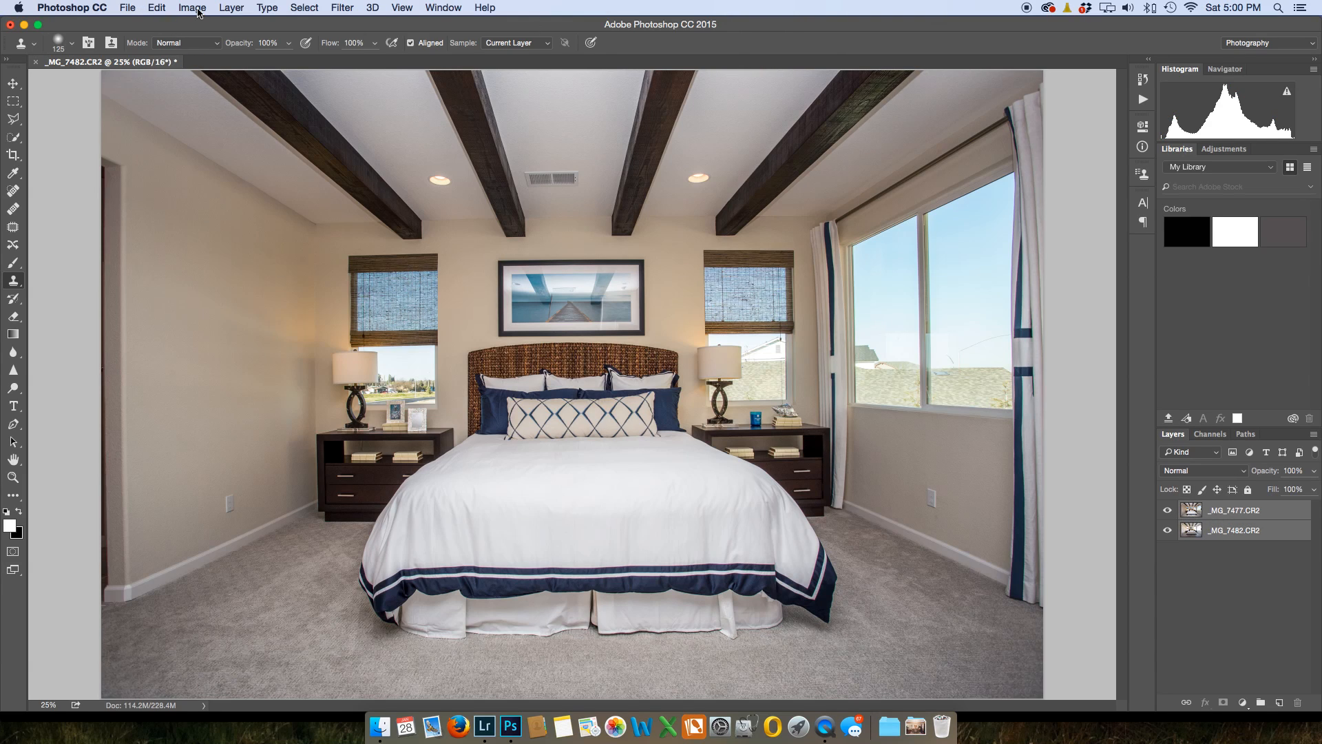
click(166, 9)
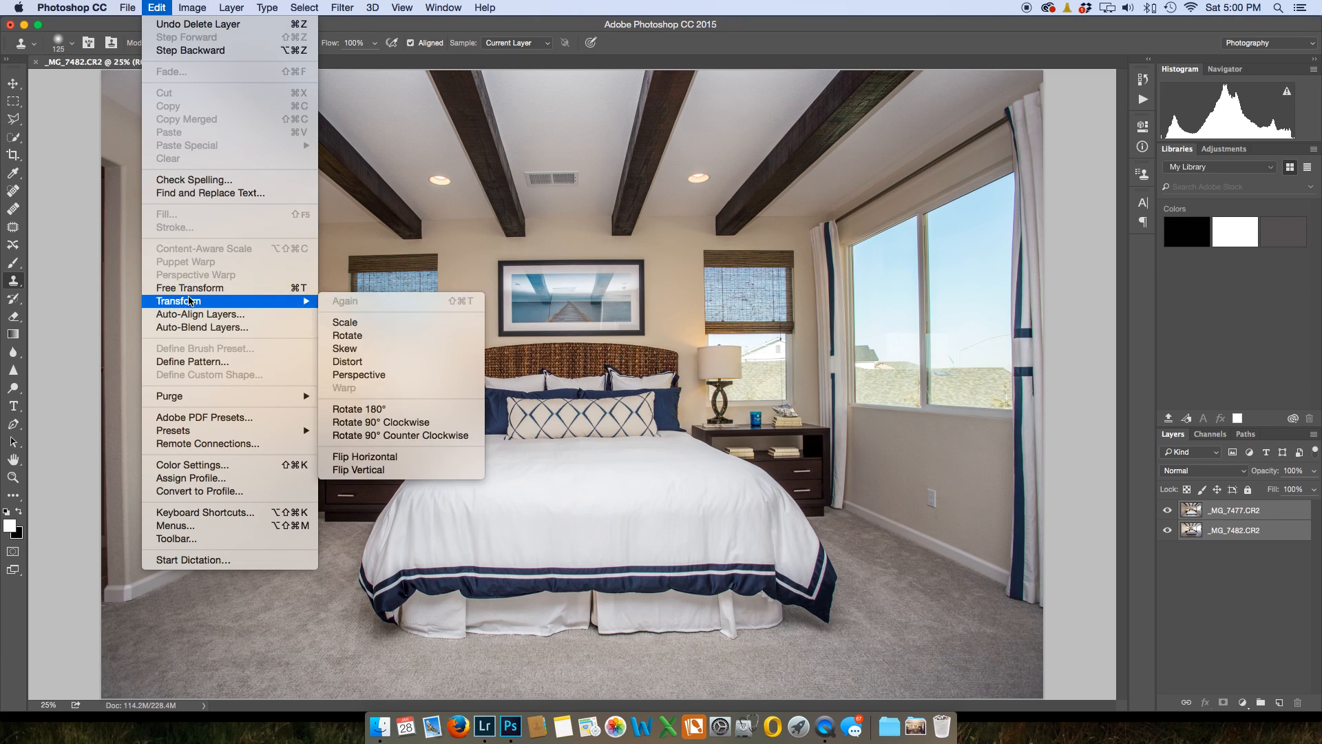
click(196, 318)
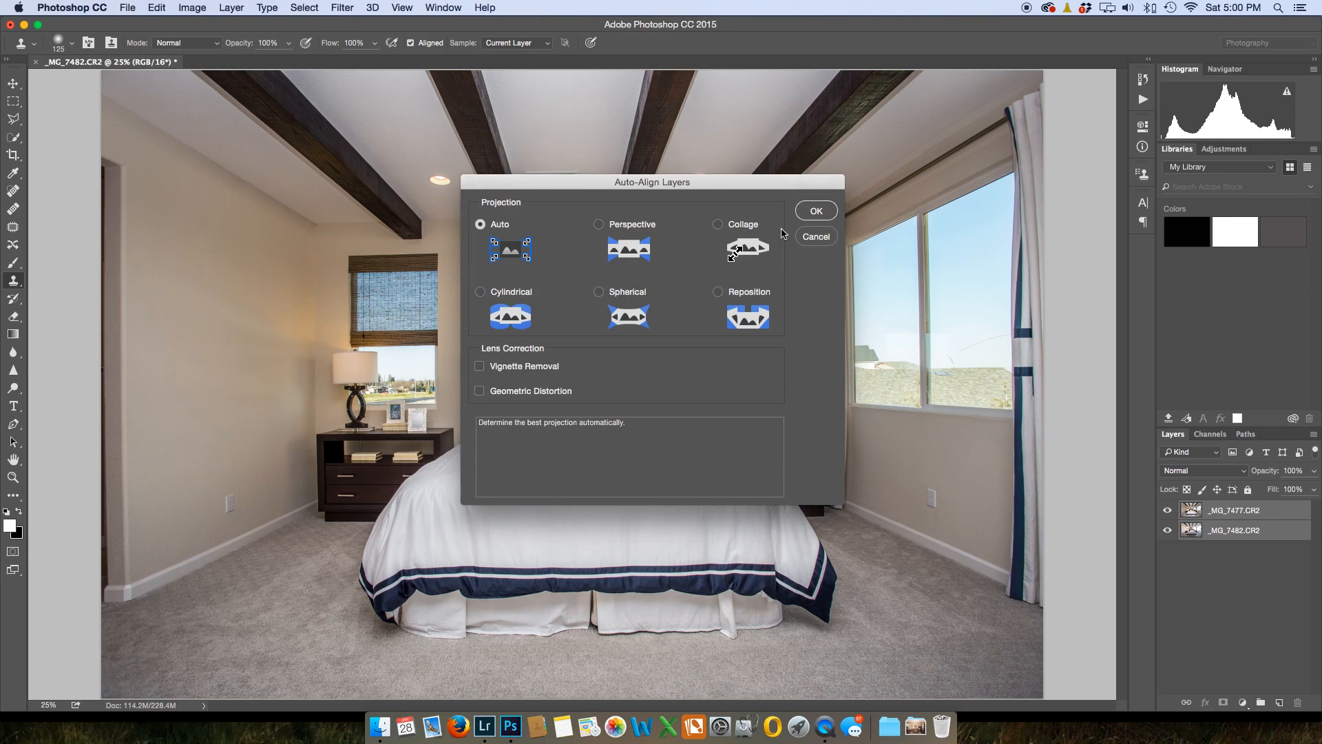
click(816, 212)
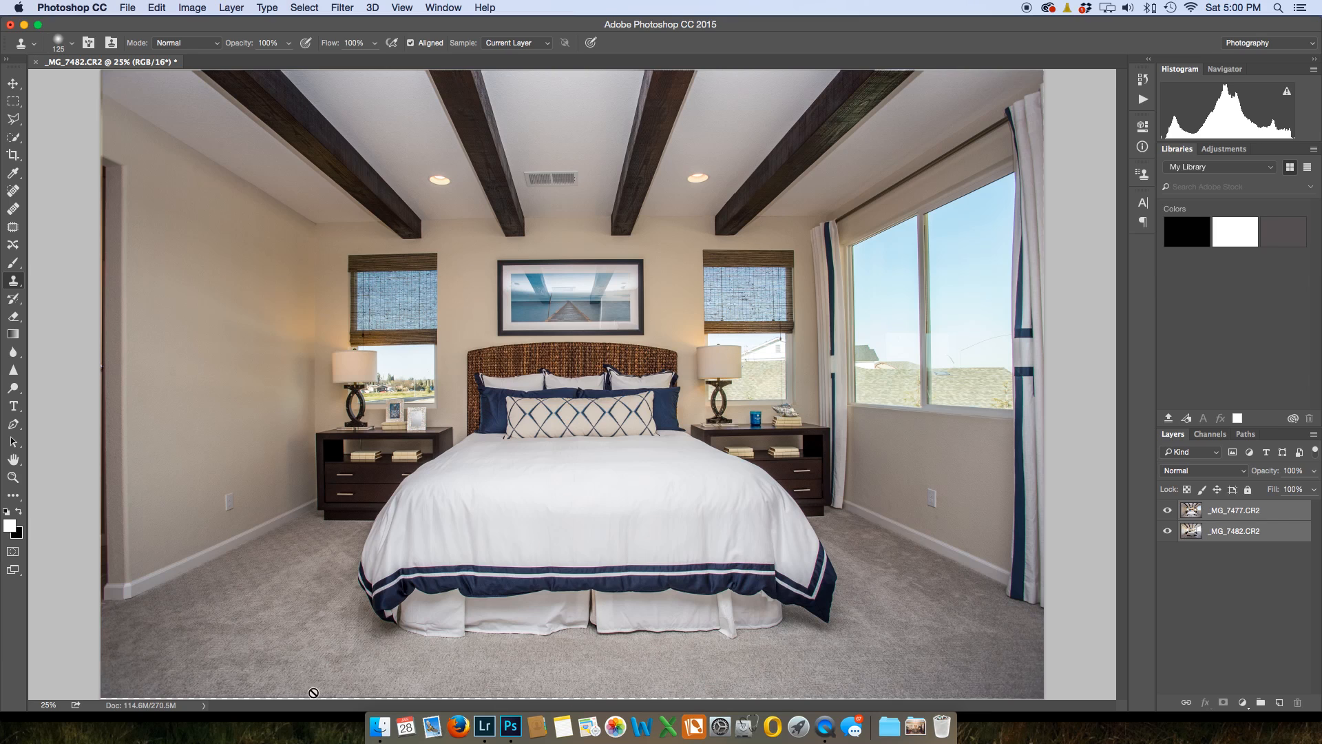
- Place the _MG_7482.CR2 layer above _MG_7477.CR2 and add a black layer mask that hides it completely
click(1230, 517)
drag(1231, 512, 1221, 536)
click(1224, 548)
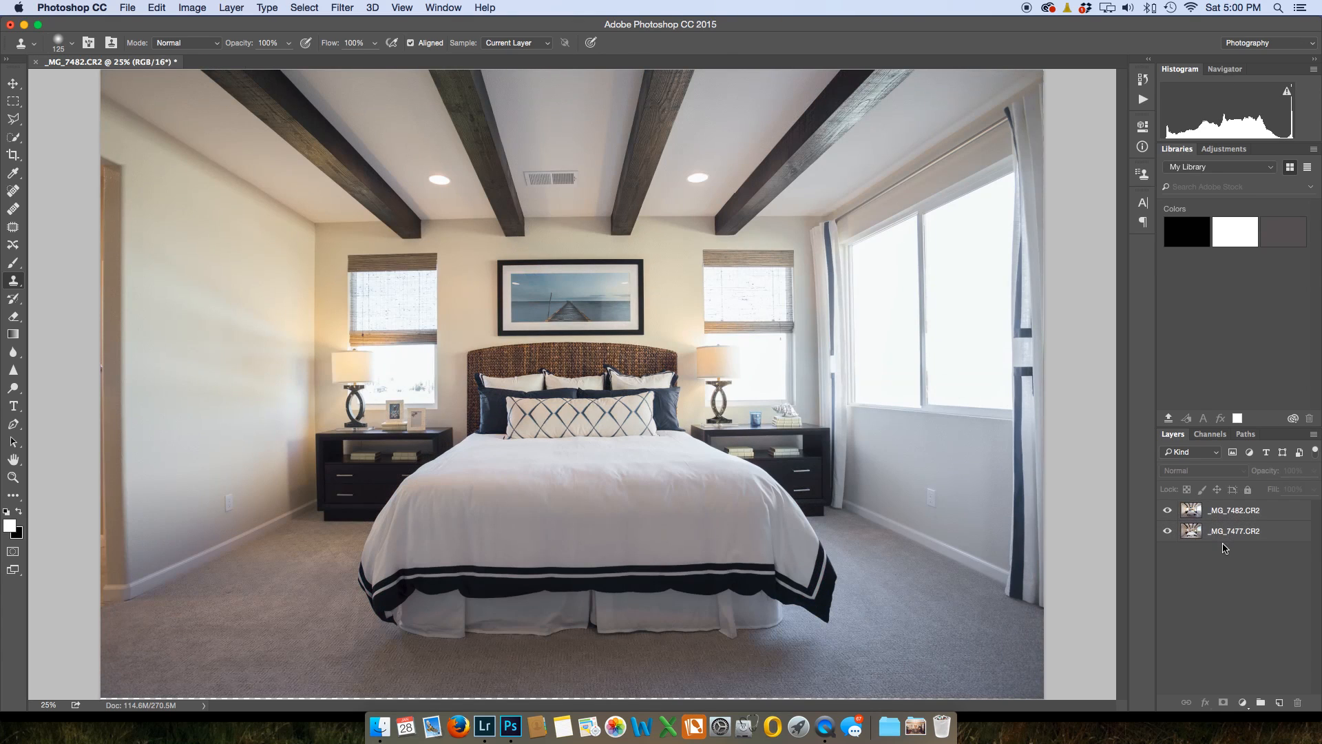
click(1226, 513)
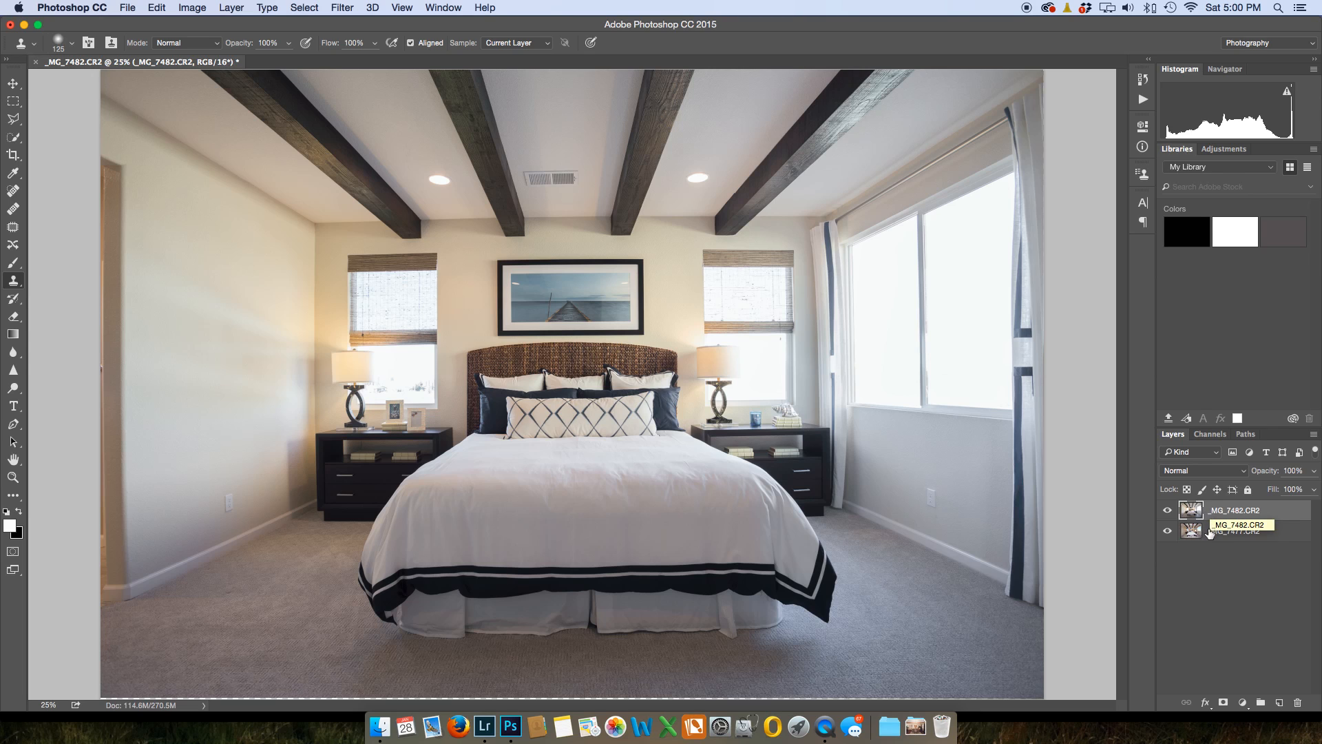
alt+click(1223, 701)
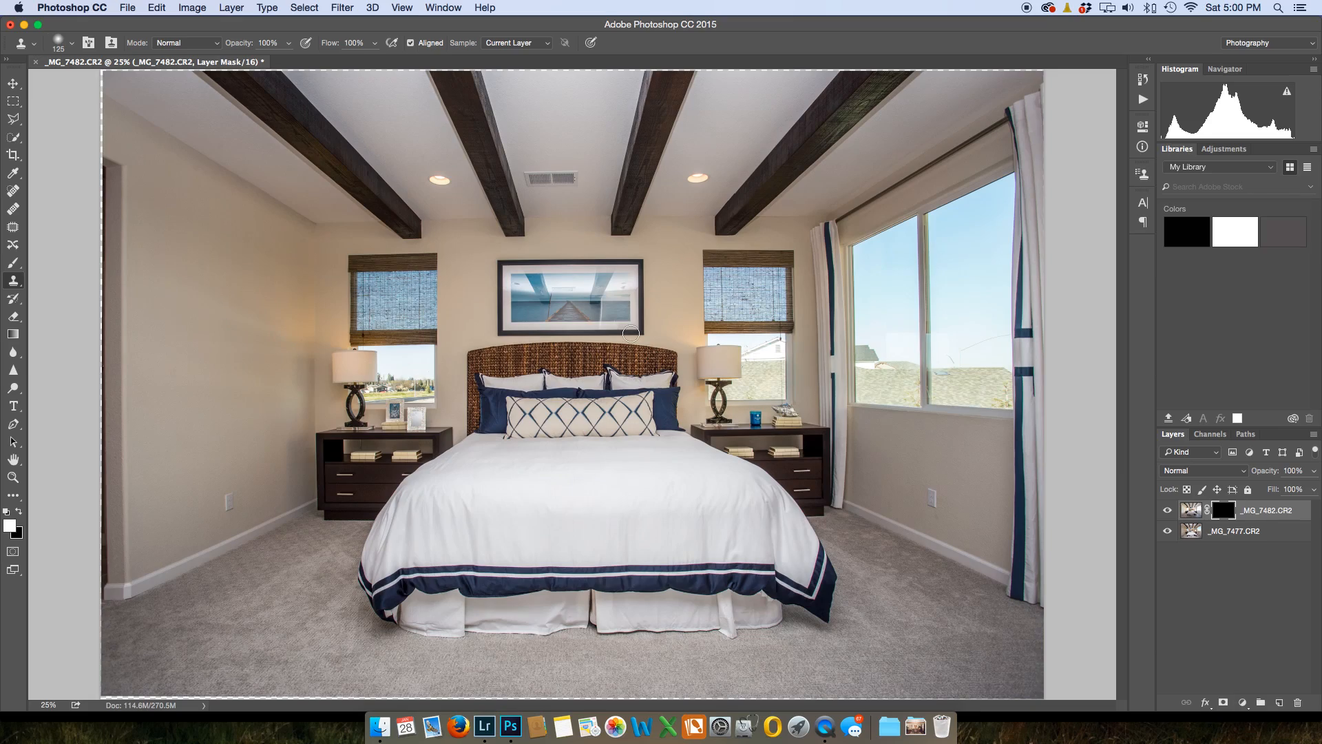
- Select the area inside the black frame of the wall picture with the Polygonal Lasso, following its four inner corners
scroll(631, 334, up, 3)
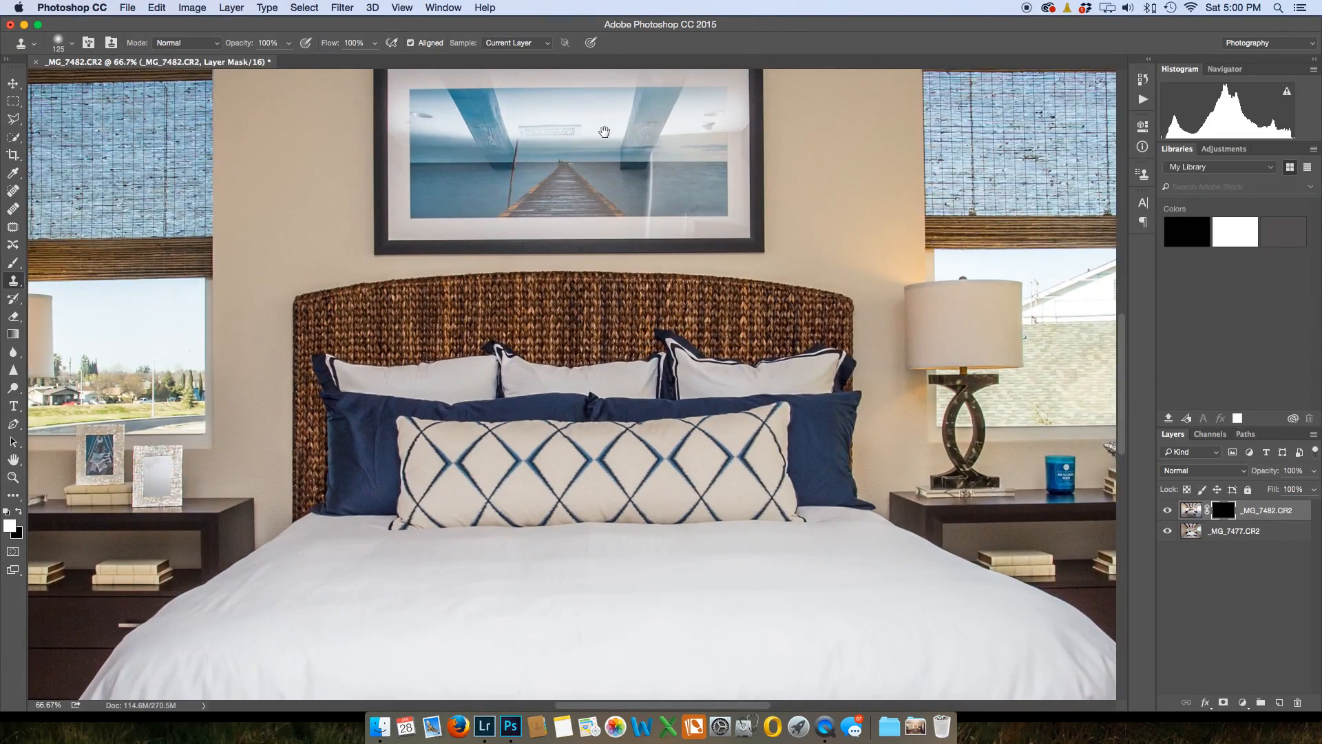
drag(603, 131, 742, 446)
key(super+equal)
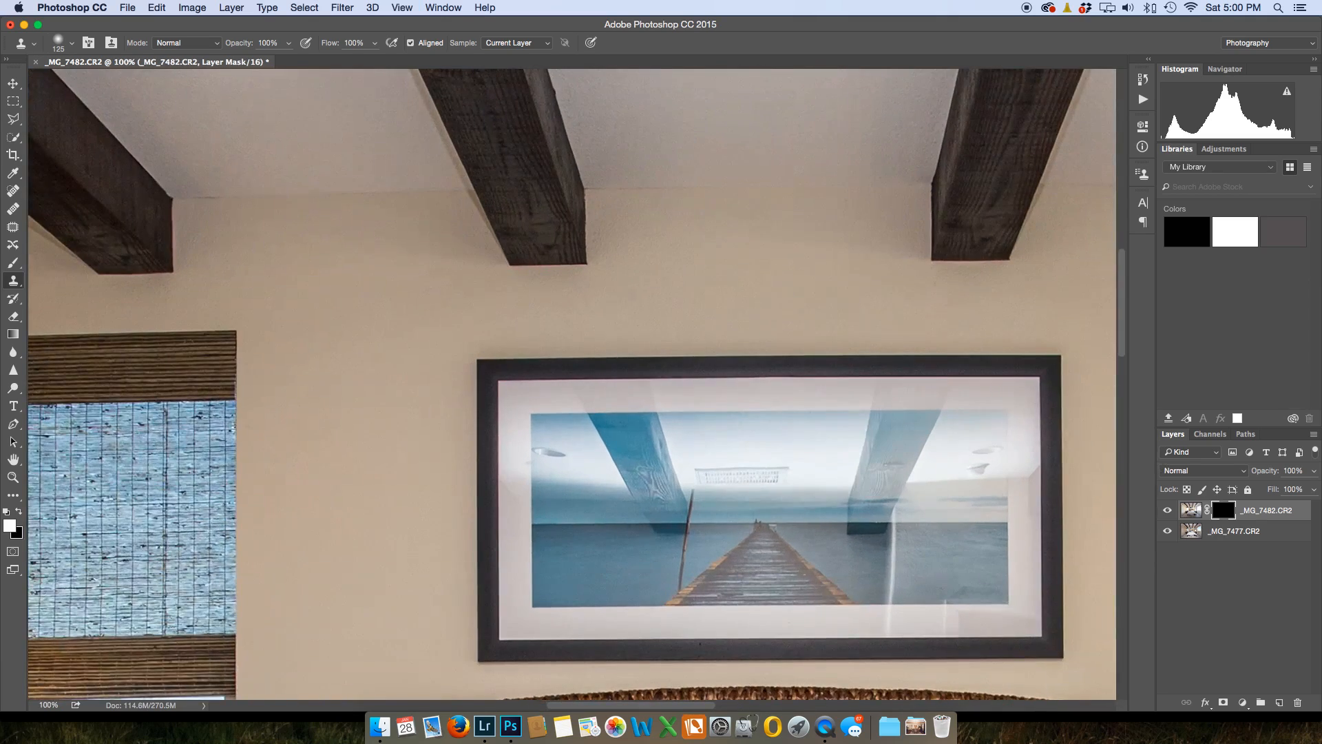
drag(742, 422, 463, 203)
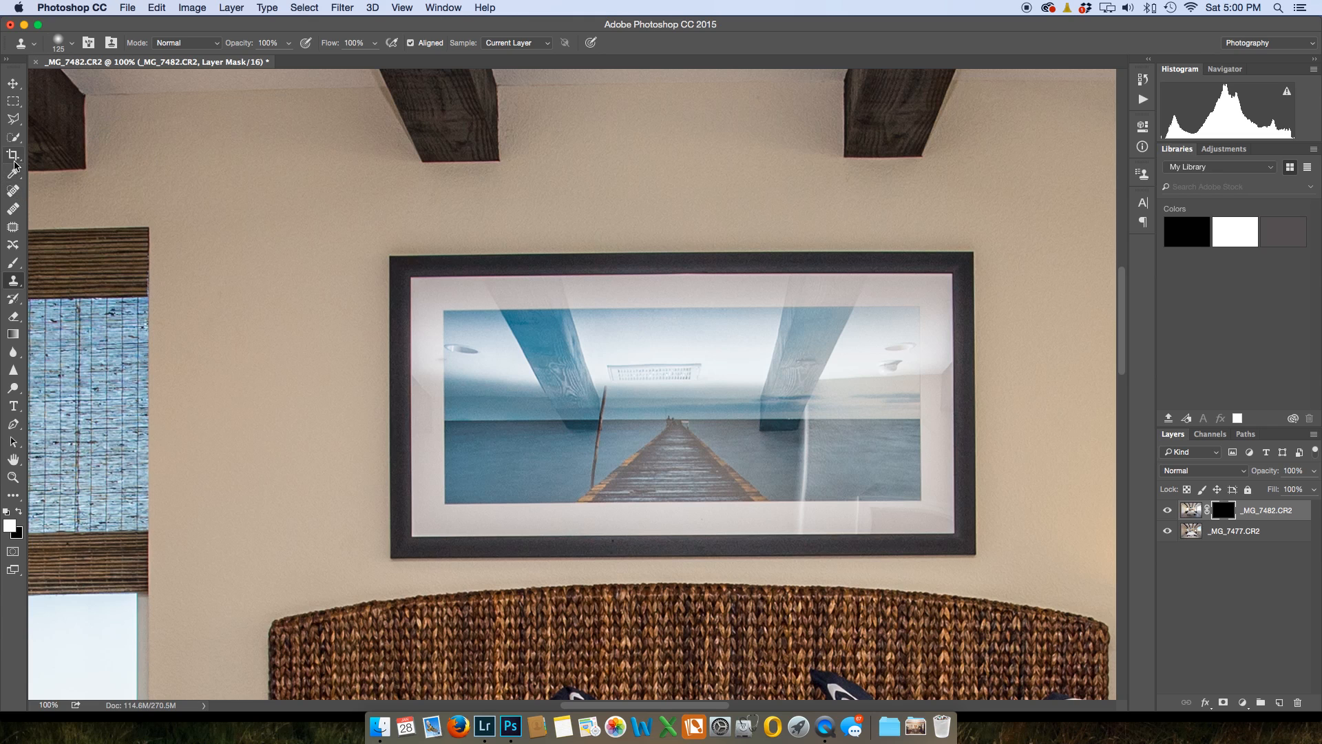
click(14, 121)
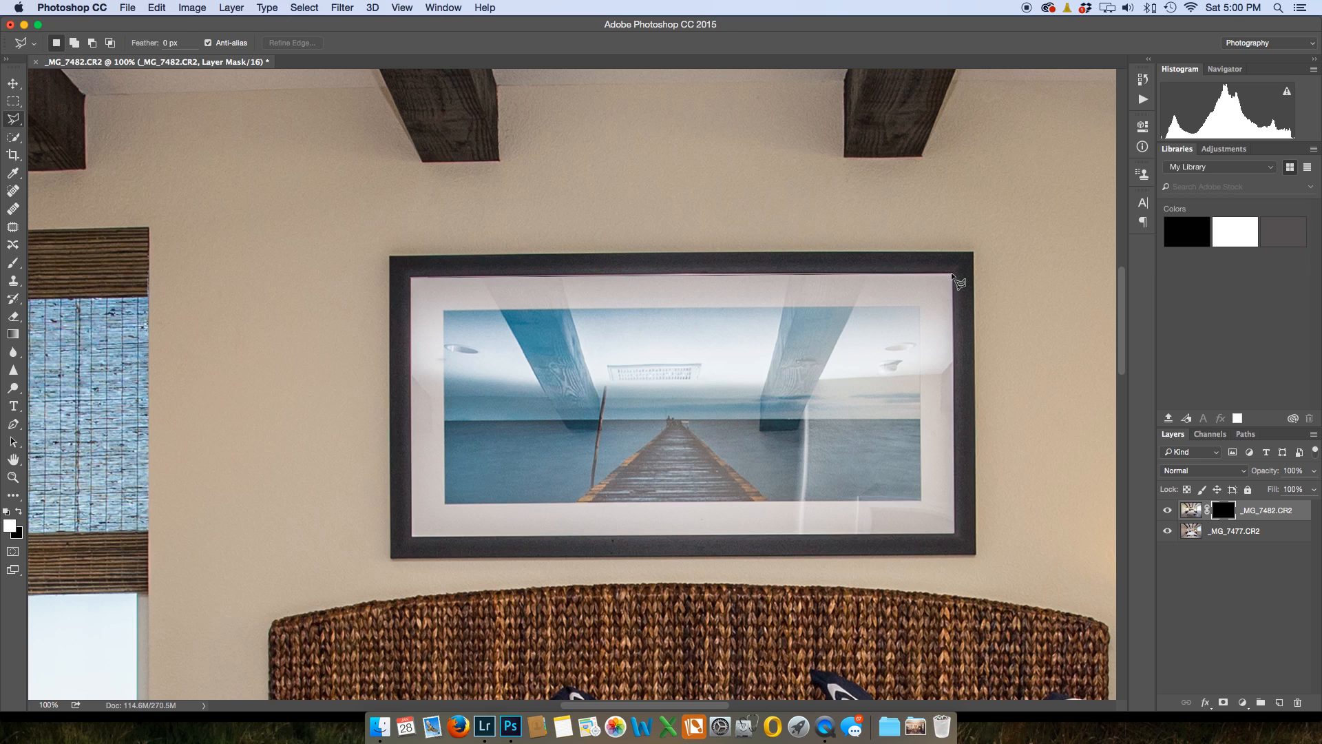
click(953, 533)
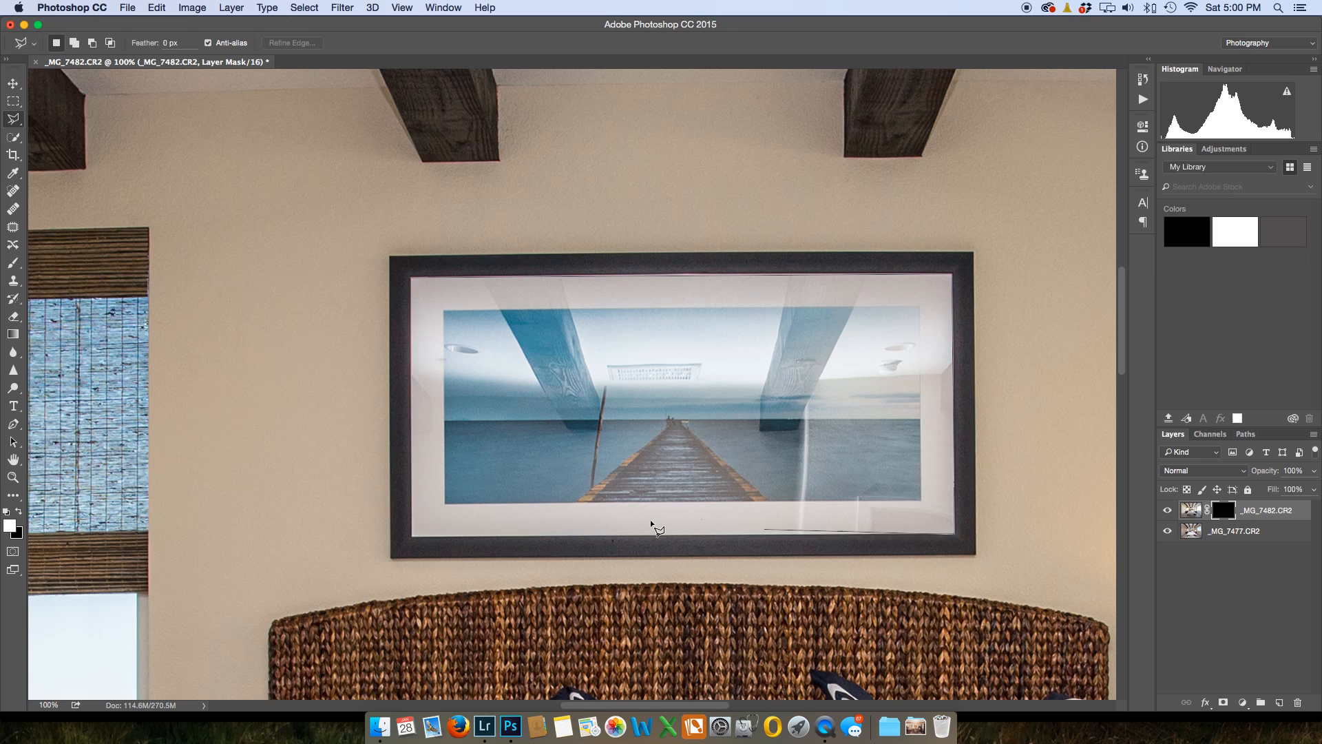
click(410, 535)
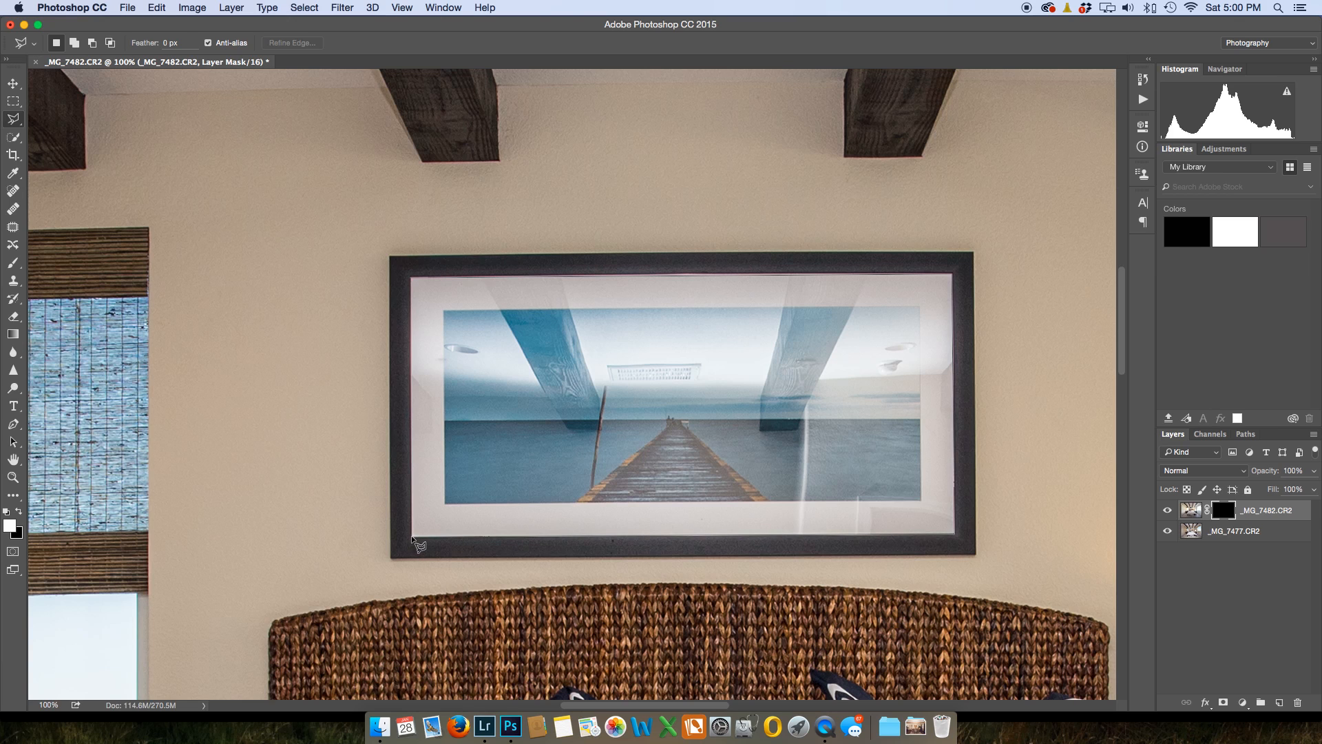
click(411, 279)
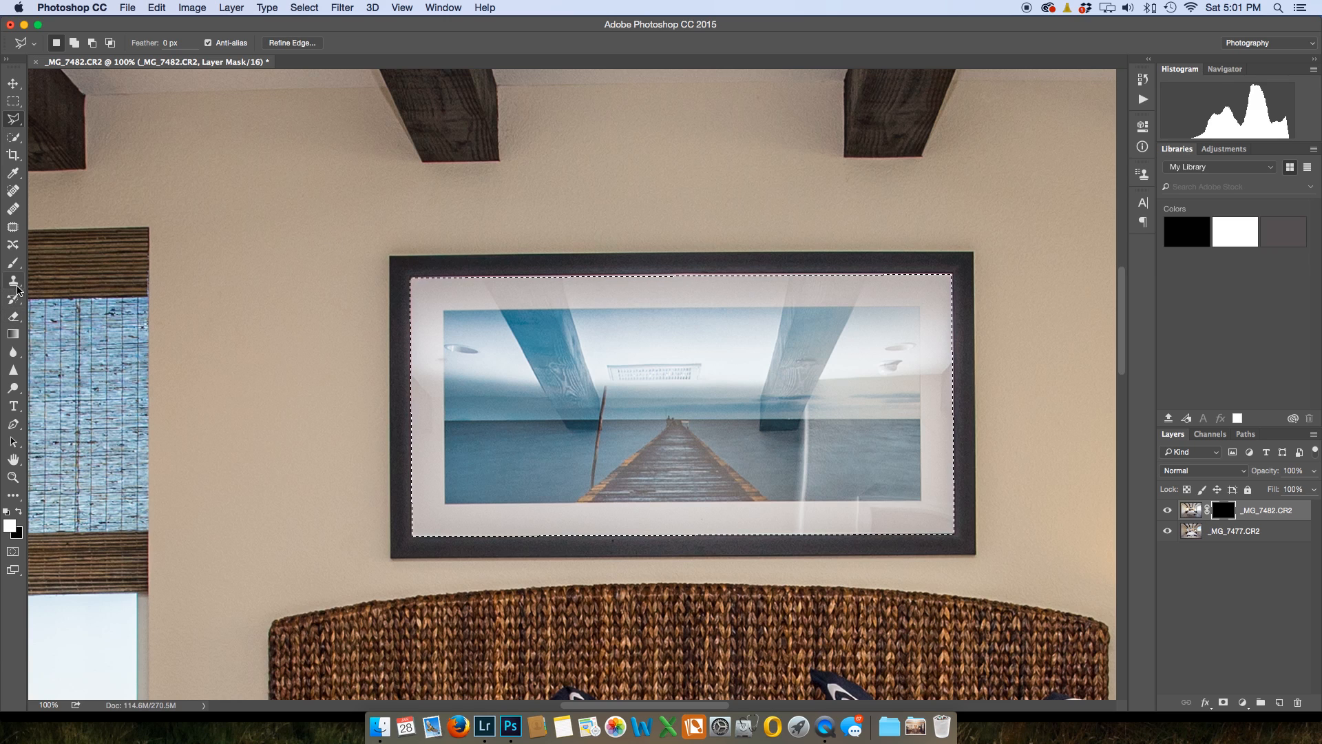
- Paint white on the _MG_7482.CR2 mask inside the frame selection with a 400 px brush at 6% flow, and deselect
click(13, 262)
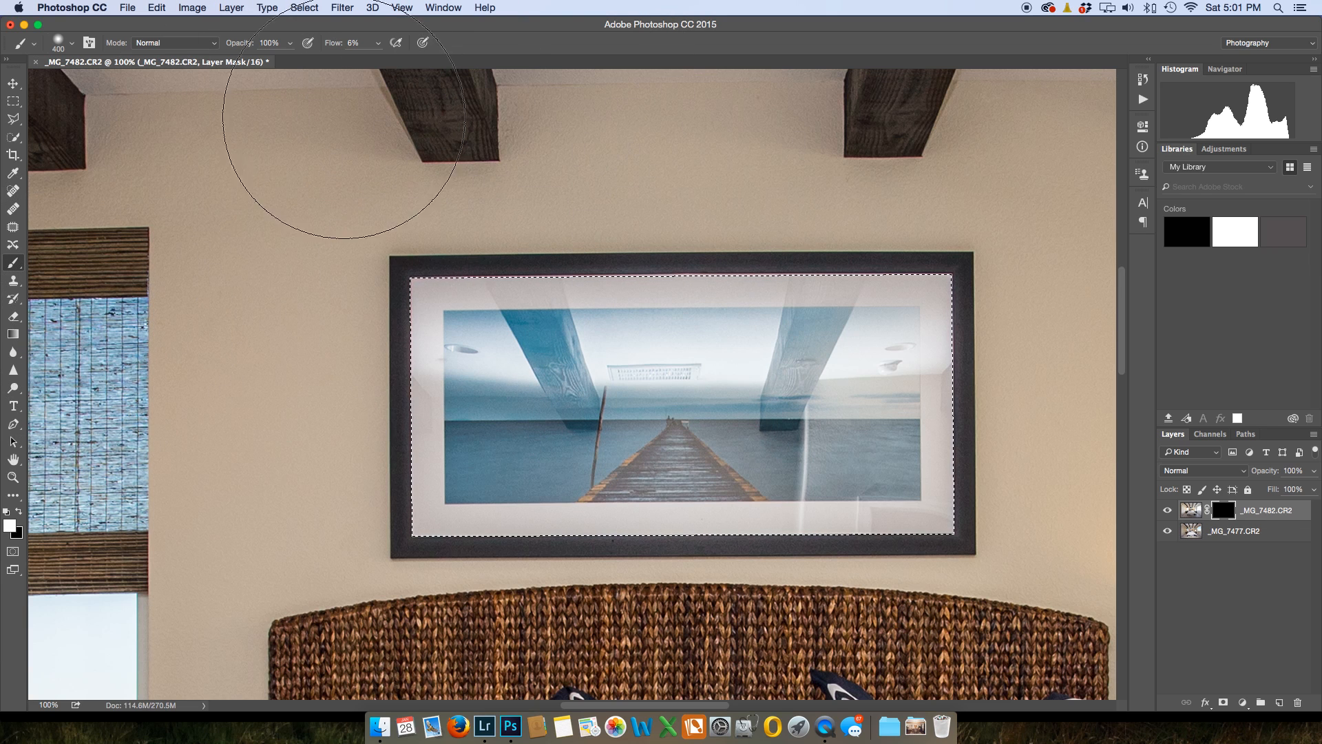
right_click(285, 210)
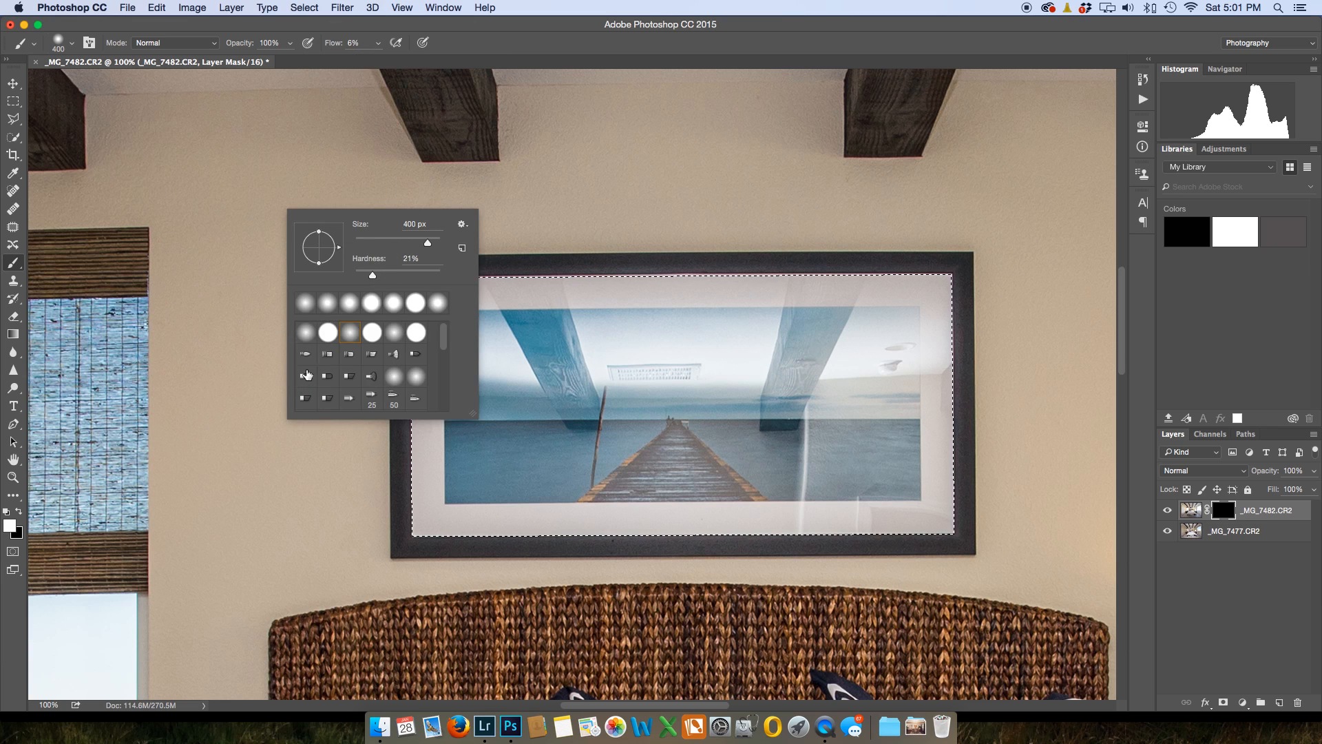
mouse_move(510, 252)
mouse_down()
mouse_move(599, 317)
mouse_move(933, 414)
mouse_move(335, 342)
mouse_move(869, 372)
mouse_up()
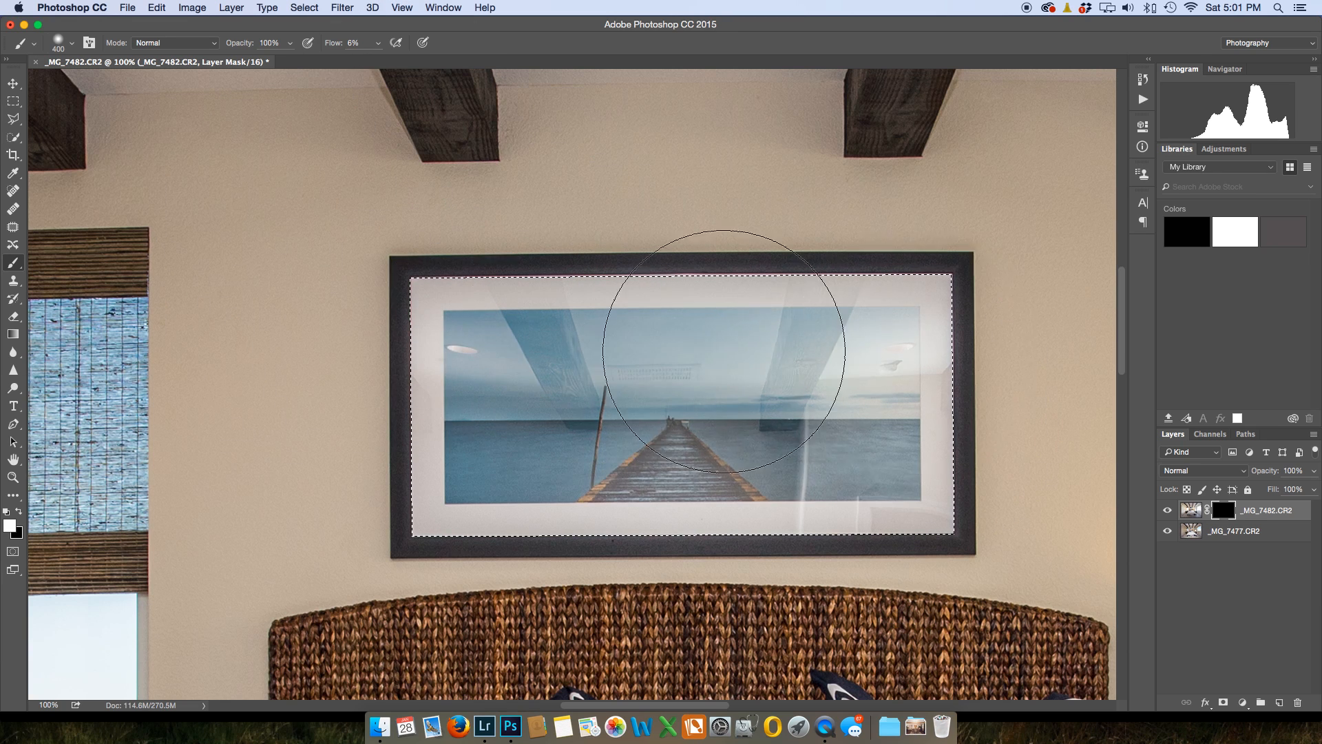
mouse_move(797, 418)
mouse_down()
mouse_move(390, 400)
mouse_move(734, 314)
mouse_move(759, 350)
mouse_move(433, 328)
mouse_move(601, 337)
mouse_move(436, 330)
mouse_move(811, 322)
mouse_up()
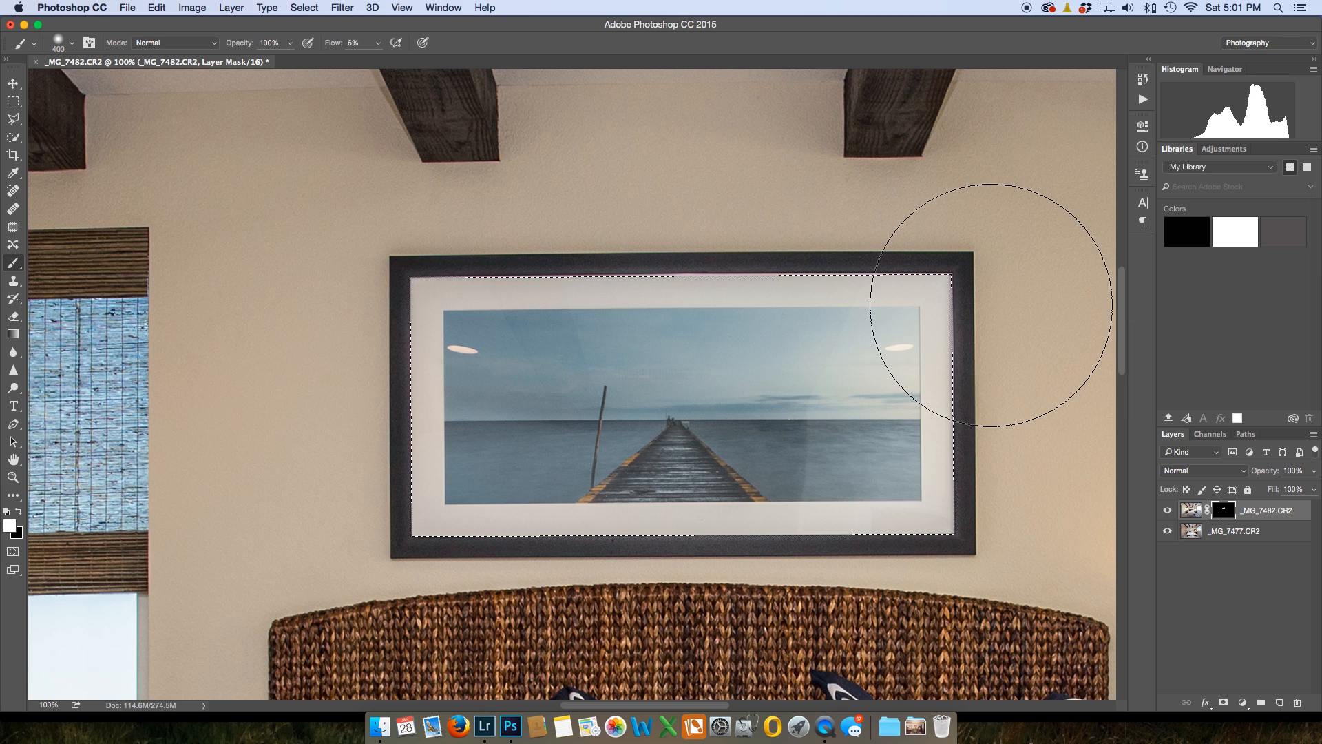
key(super+d)
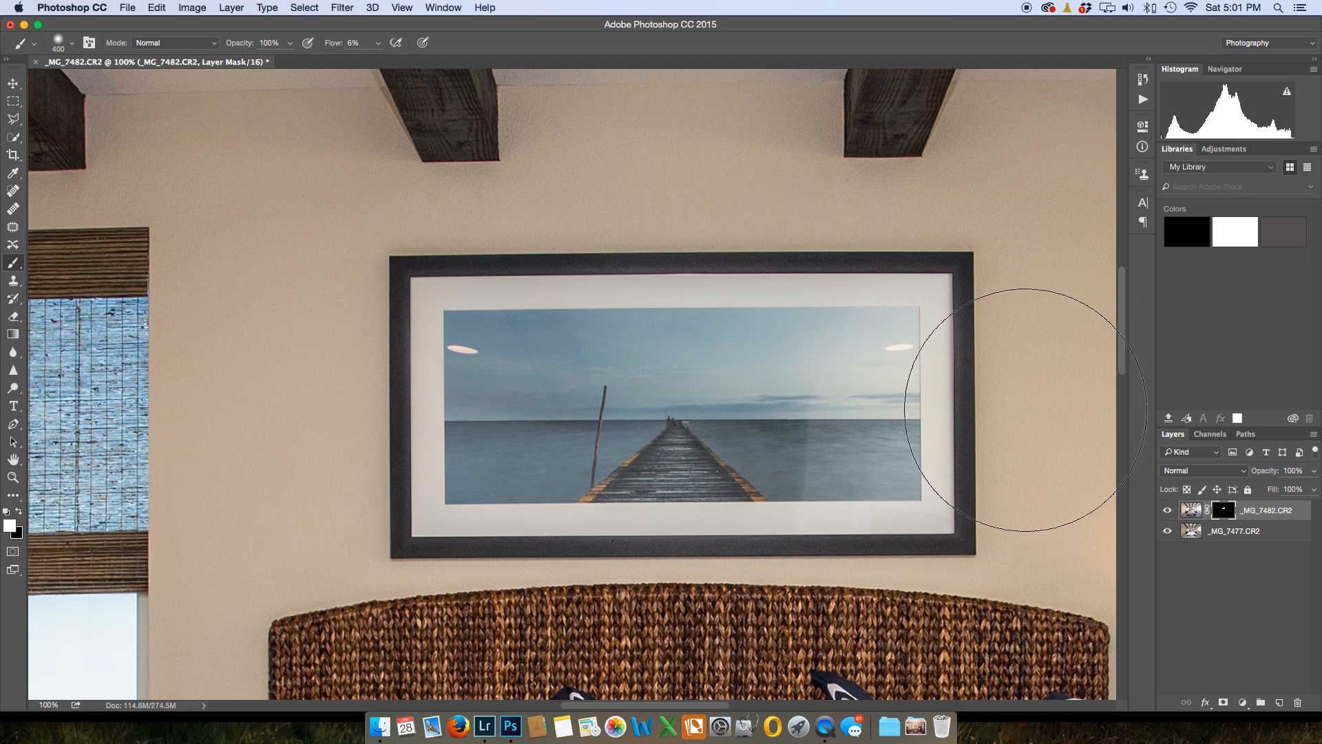
- Compare the framed picture with and without the _MG_7482.CR2 layer by switching its visibility off and on
click(1190, 510)
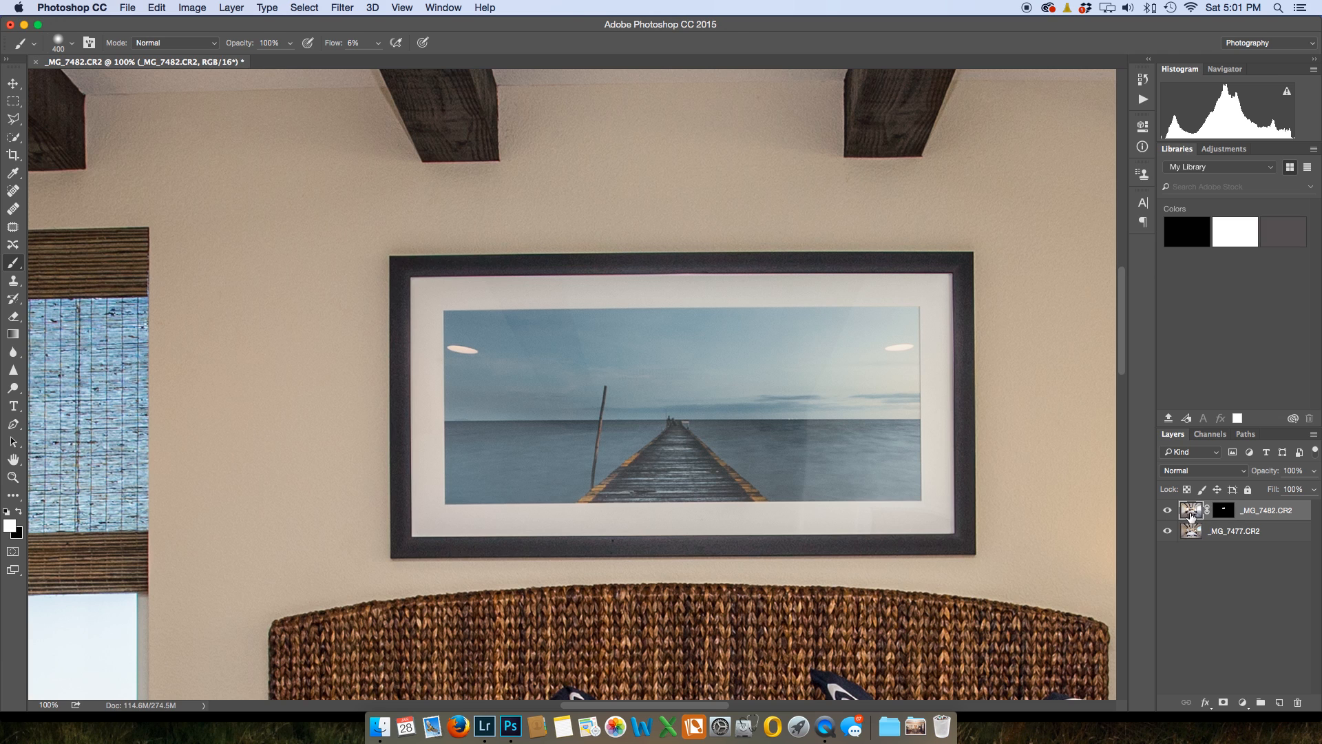
click(1220, 511)
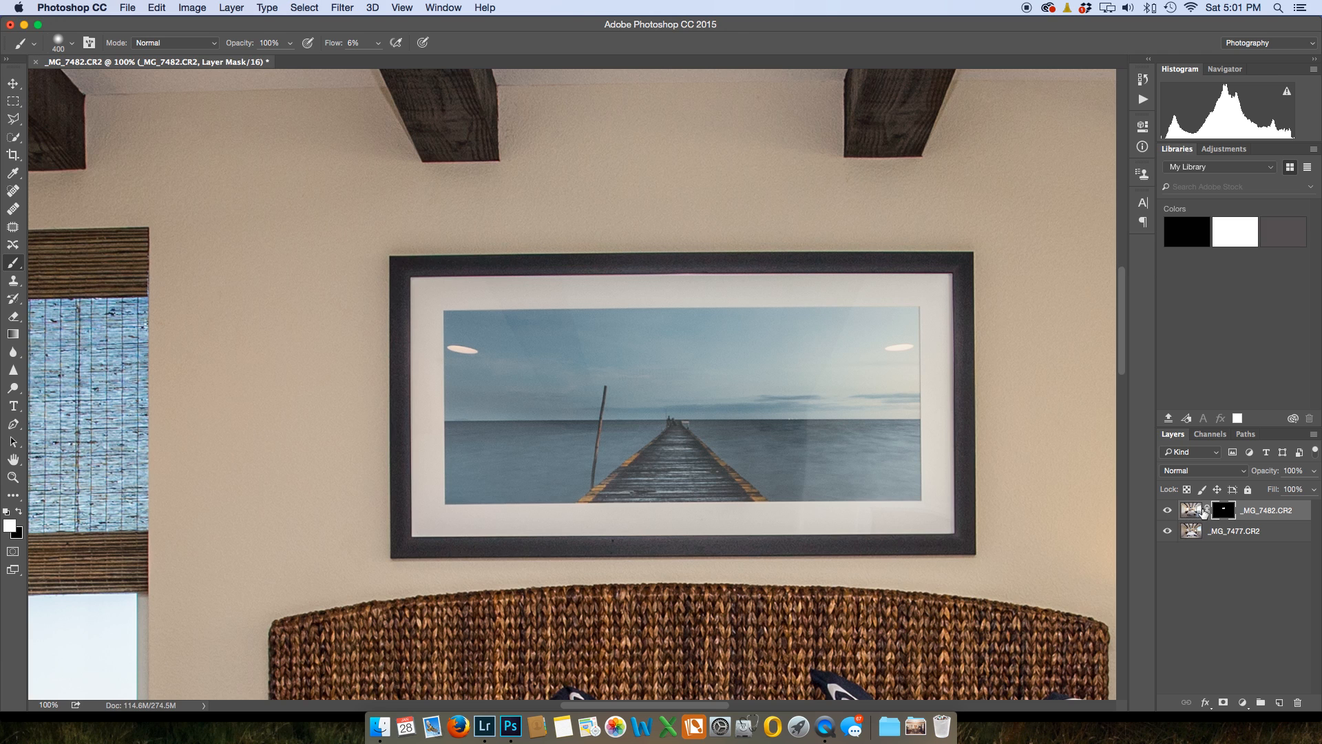
click(1168, 510)
click(1168, 510)
click(1167, 510)
click(1168, 510)
- Paint white on the _MG_7482.CR2 mask across the ceiling and around its beams and lights with a 700 px brush
key(super+minus)
key(super+minus)
key(super+minus)
key(super+minus)
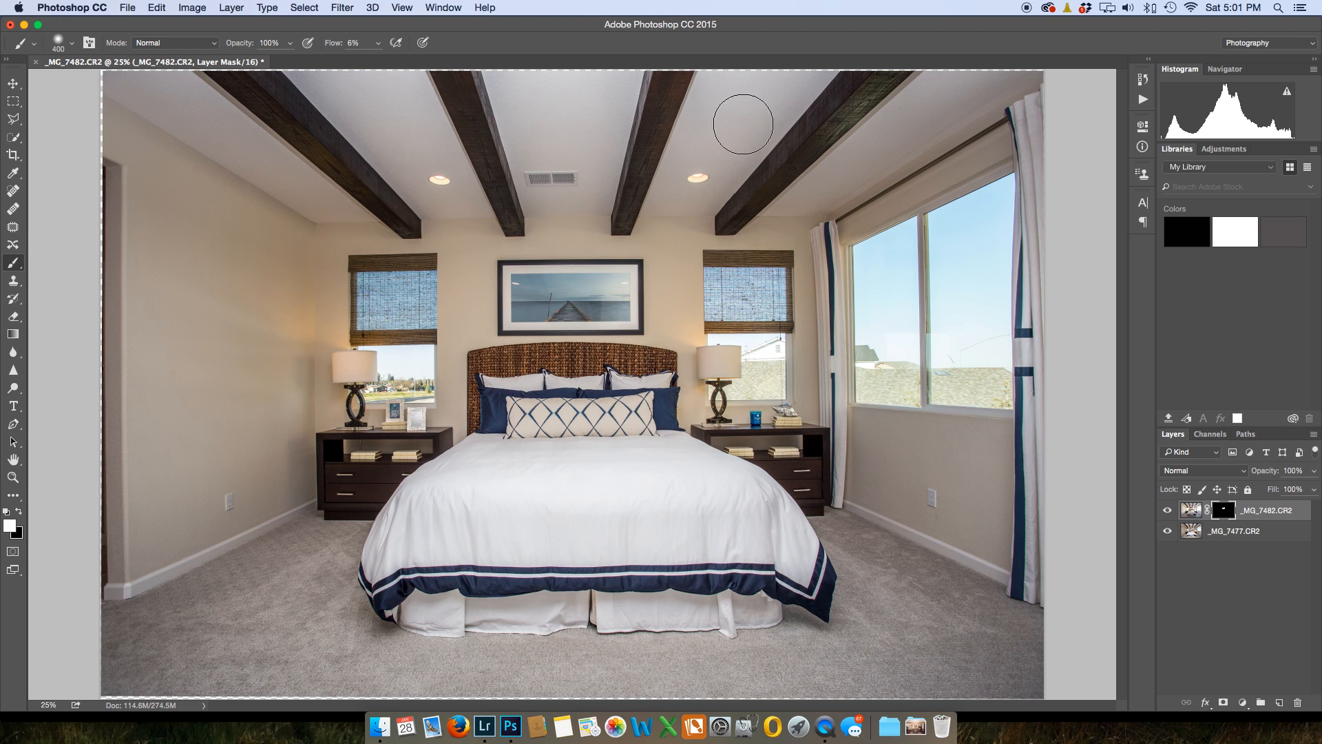
key(bracketright)
key(bracketright)
key(bracketright)
mouse_move(927, 96)
mouse_down()
mouse_move(805, 150)
mouse_move(932, 89)
mouse_move(953, 61)
mouse_move(742, 267)
mouse_move(885, 89)
mouse_move(870, 133)
mouse_move(702, 177)
mouse_move(805, 18)
mouse_move(668, 223)
mouse_move(744, 90)
mouse_move(696, 172)
mouse_move(702, 109)
mouse_move(715, 114)
mouse_move(673, 165)
mouse_move(709, 107)
mouse_up()
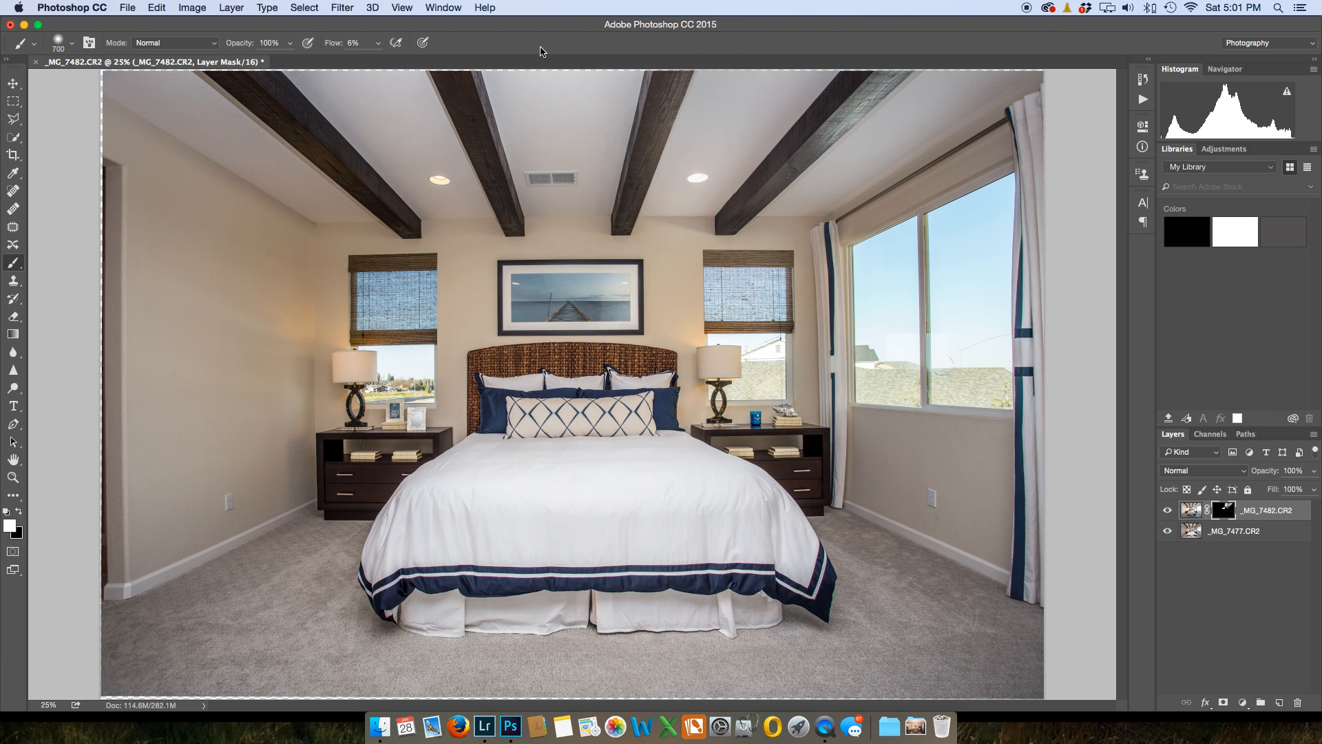
mouse_move(506, 69)
mouse_down()
mouse_move(522, 157)
mouse_move(520, 108)
mouse_move(590, 128)
mouse_up()
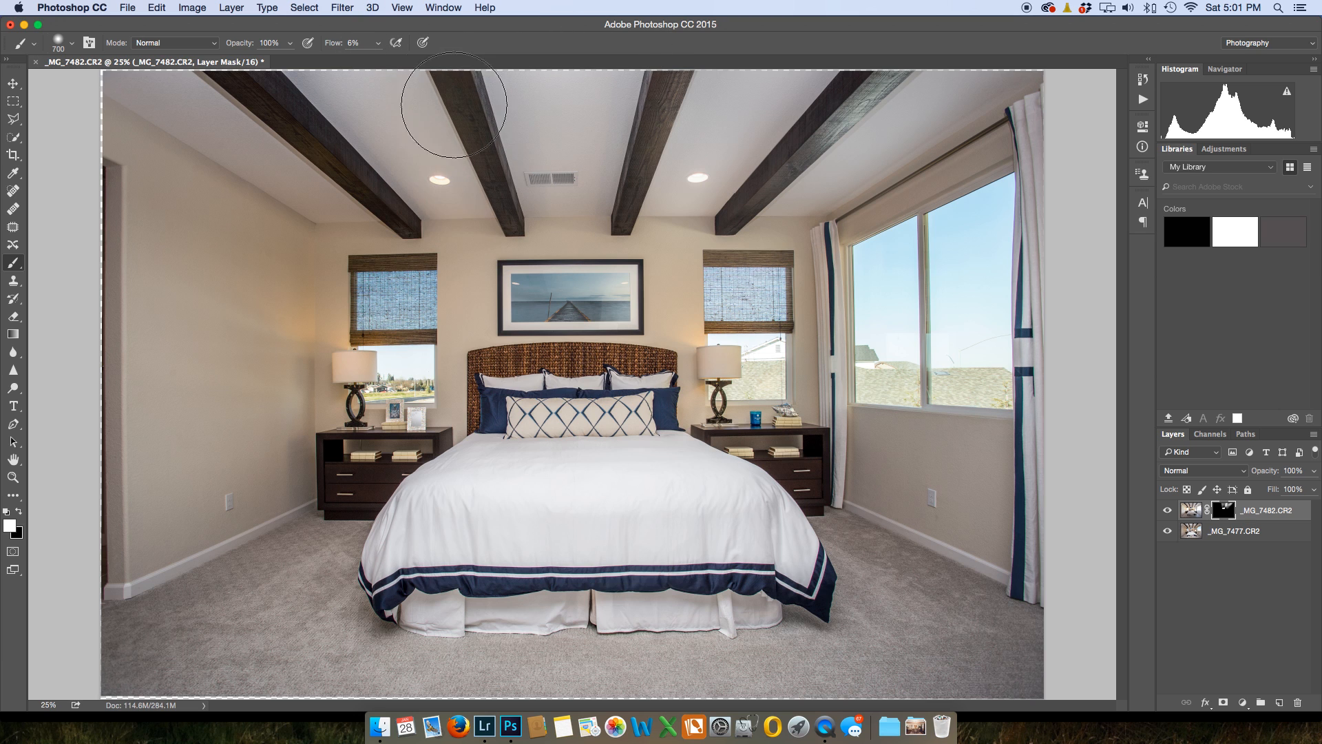
mouse_move(436, 108)
mouse_down()
mouse_move(418, 75)
mouse_move(457, 162)
mouse_move(398, 83)
mouse_up()
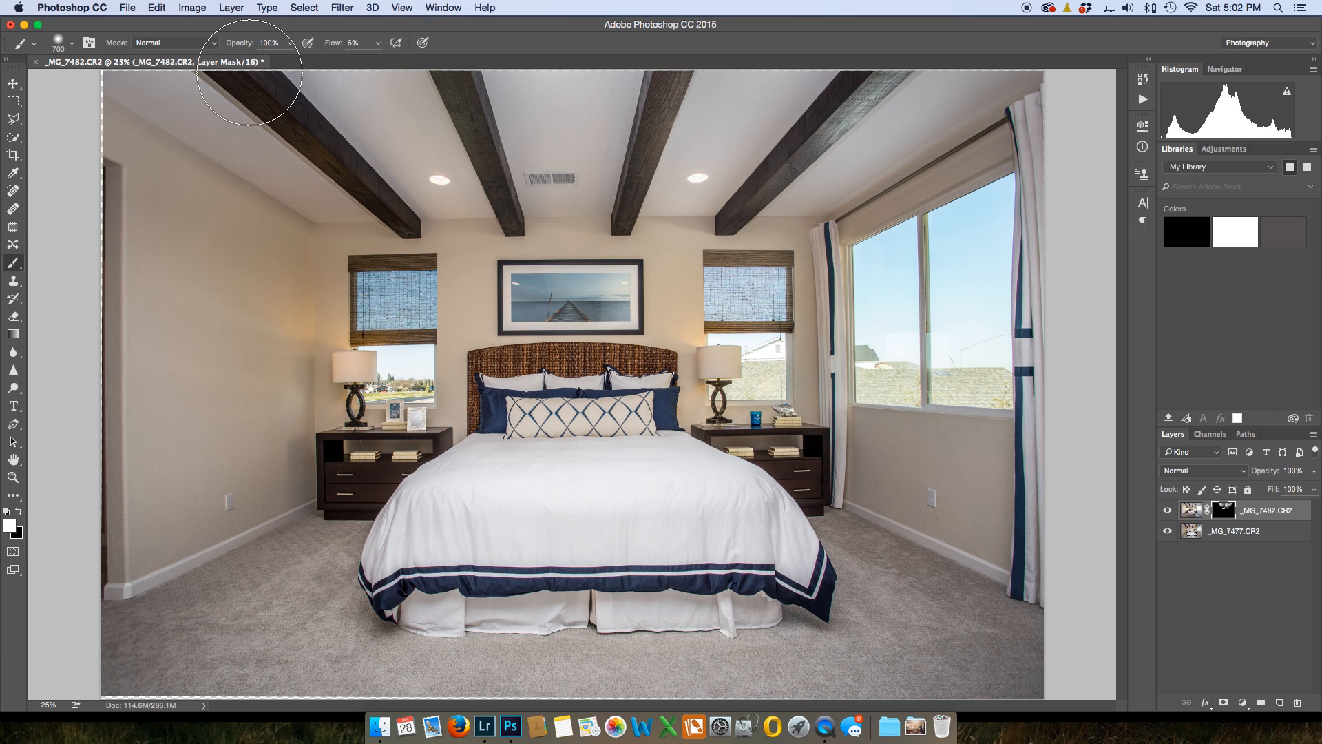
mouse_move(229, 70)
mouse_down()
mouse_move(203, 61)
mouse_move(344, 219)
mouse_move(268, 149)
mouse_move(416, 157)
mouse_move(392, 126)
mouse_move(480, 241)
mouse_move(461, 190)
mouse_move(439, 178)
mouse_move(413, 118)
mouse_move(440, 171)
mouse_move(345, 303)
mouse_move(396, 181)
mouse_up()
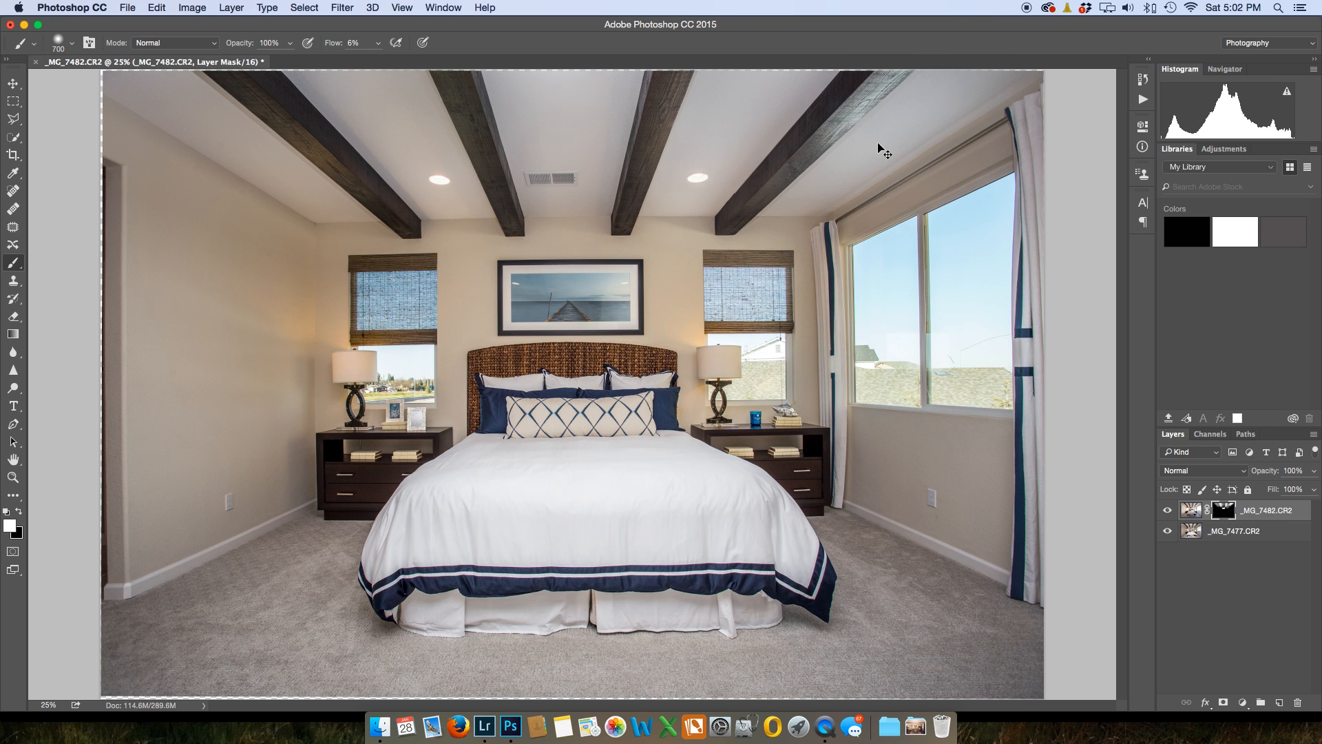
- Try to remove the glare from the rightmost ceiling beam by painting black on the mask with a 300 px brush
key(super+minus)
key(super+plus)
key(super+plus)
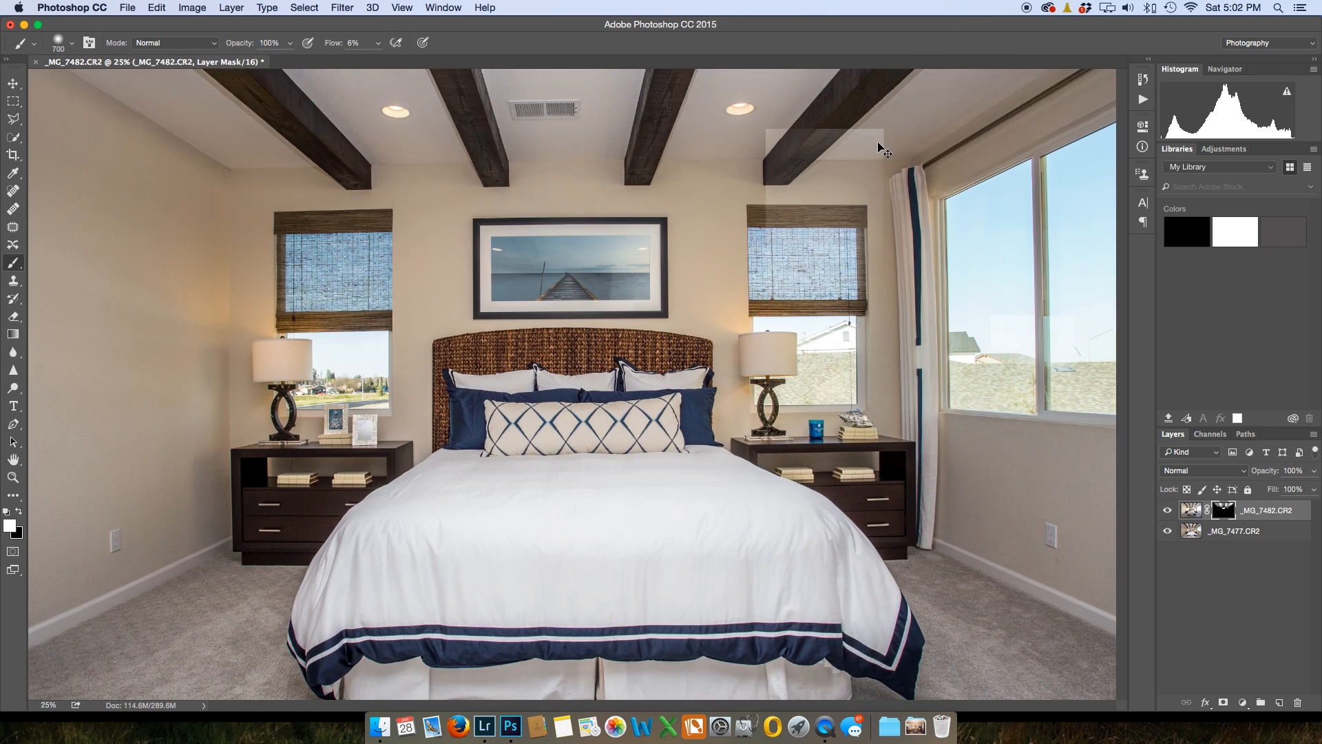
drag(831, 149, 760, 446)
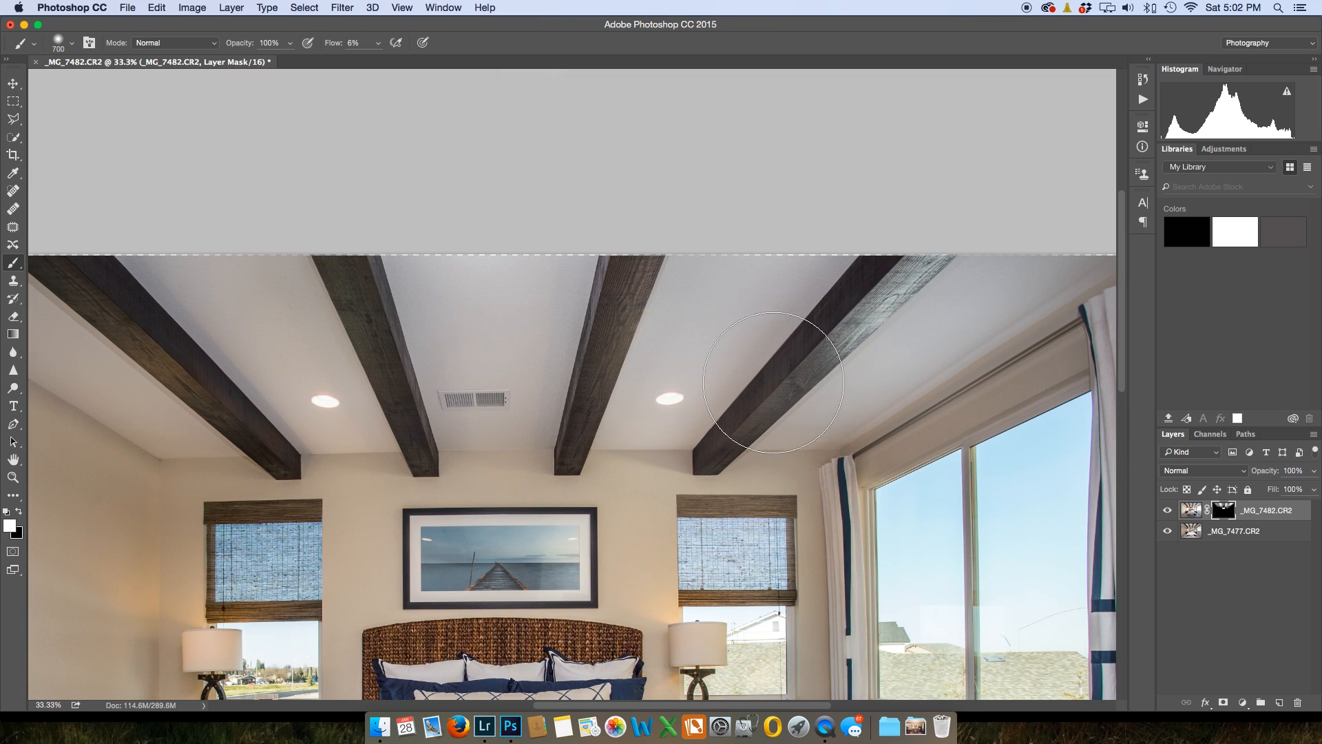
key(bracketleft)
key(bracketleft)
mouse_move(858, 287)
mouse_down()
mouse_move(828, 318)
mouse_move(923, 244)
mouse_move(857, 300)
mouse_move(837, 326)
mouse_move(875, 283)
mouse_move(834, 346)
mouse_move(849, 323)
mouse_move(798, 364)
mouse_move(815, 335)
mouse_move(777, 399)
mouse_move(799, 336)
mouse_move(822, 339)
mouse_move(880, 286)
mouse_move(837, 335)
mouse_move(925, 247)
mouse_move(829, 329)
mouse_move(772, 412)
mouse_move(840, 329)
mouse_up()
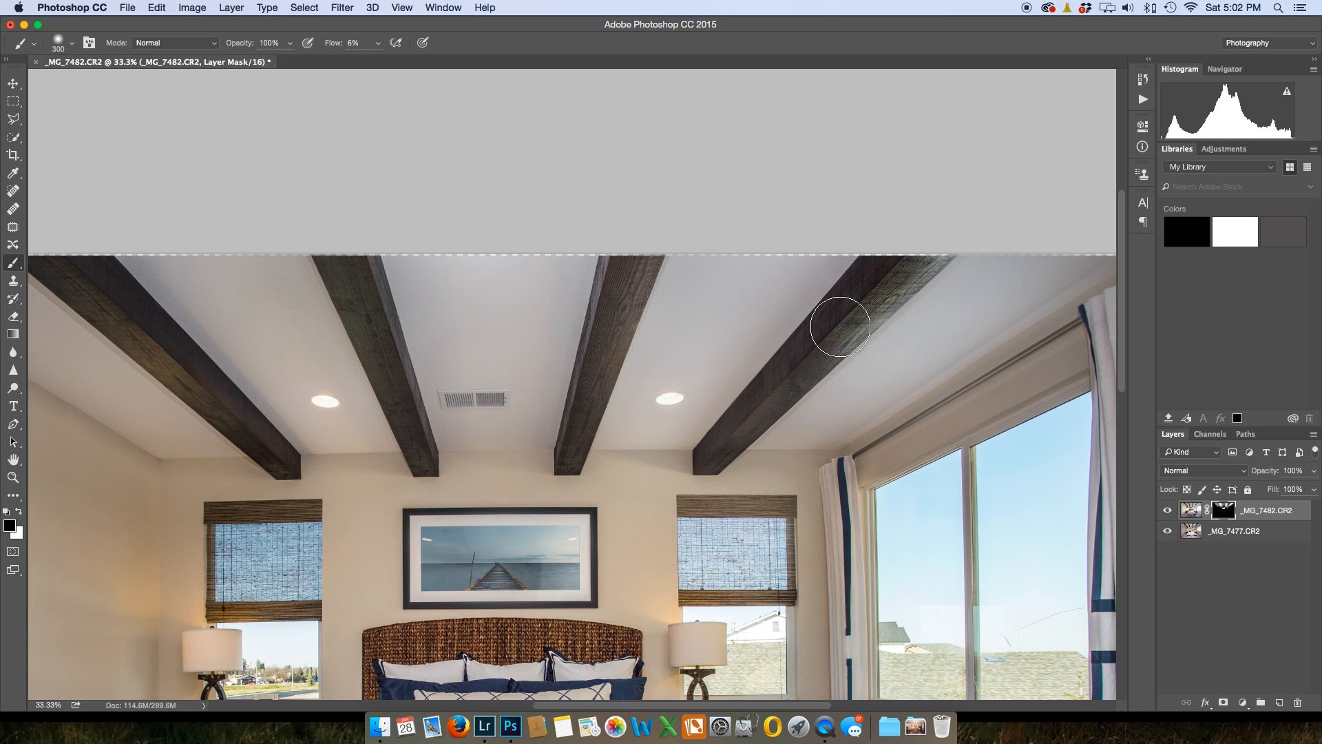
key(super+z)
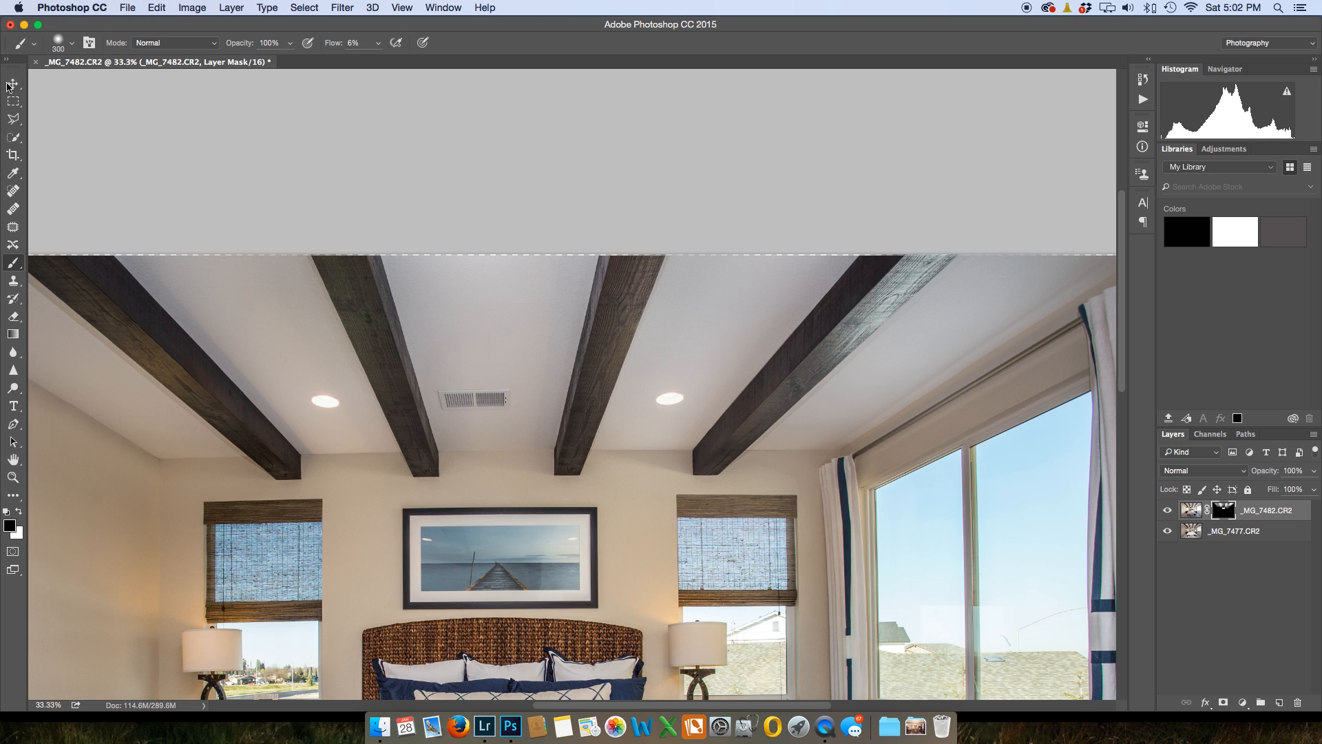
- Outline the rightmost ceiling beam with the Polygonal Lasso and paint it black on the mask with a 700 px brush
click(13, 118)
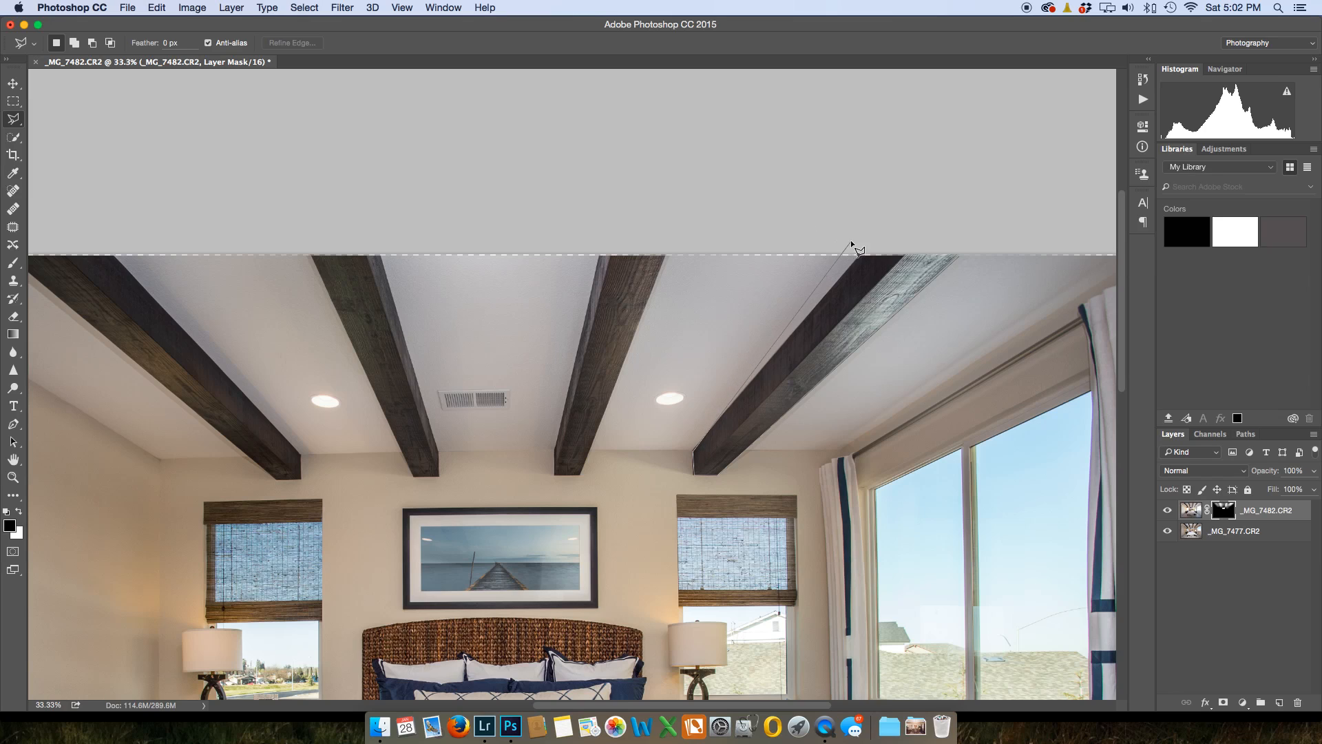
click(957, 257)
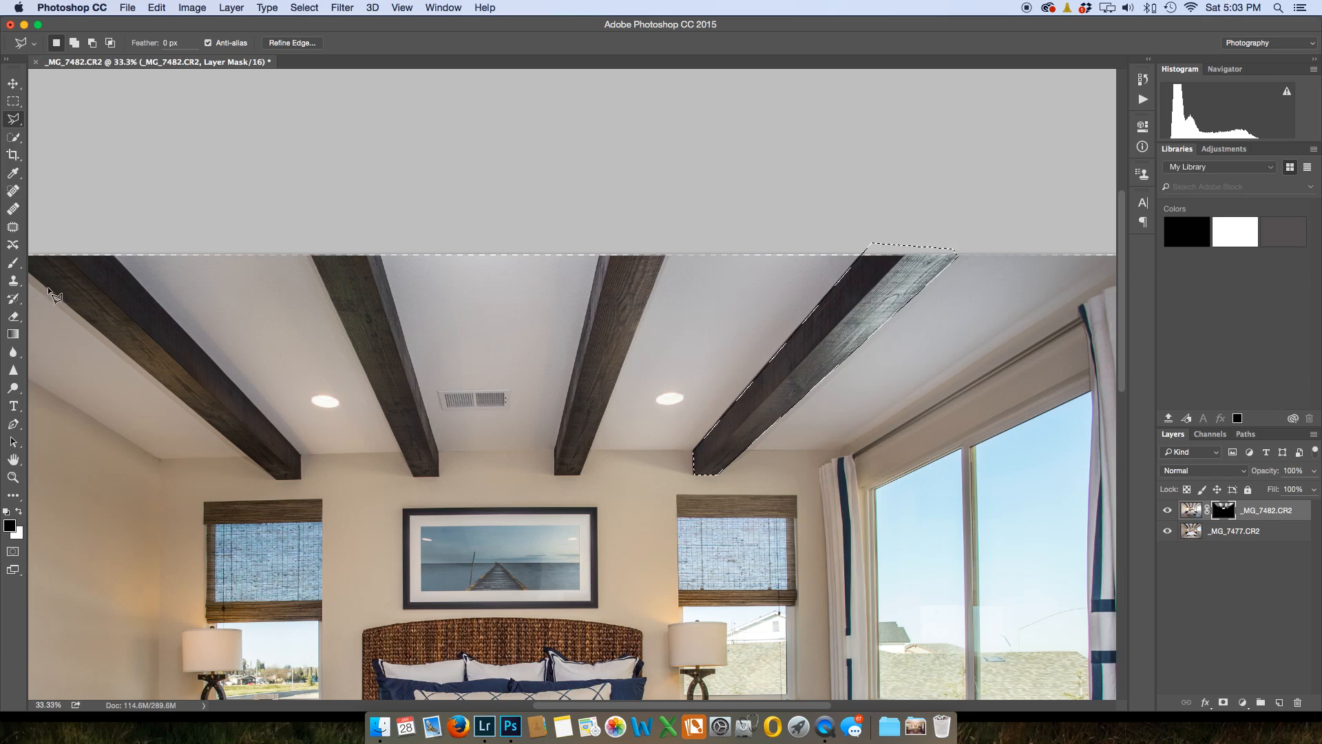
click(13, 266)
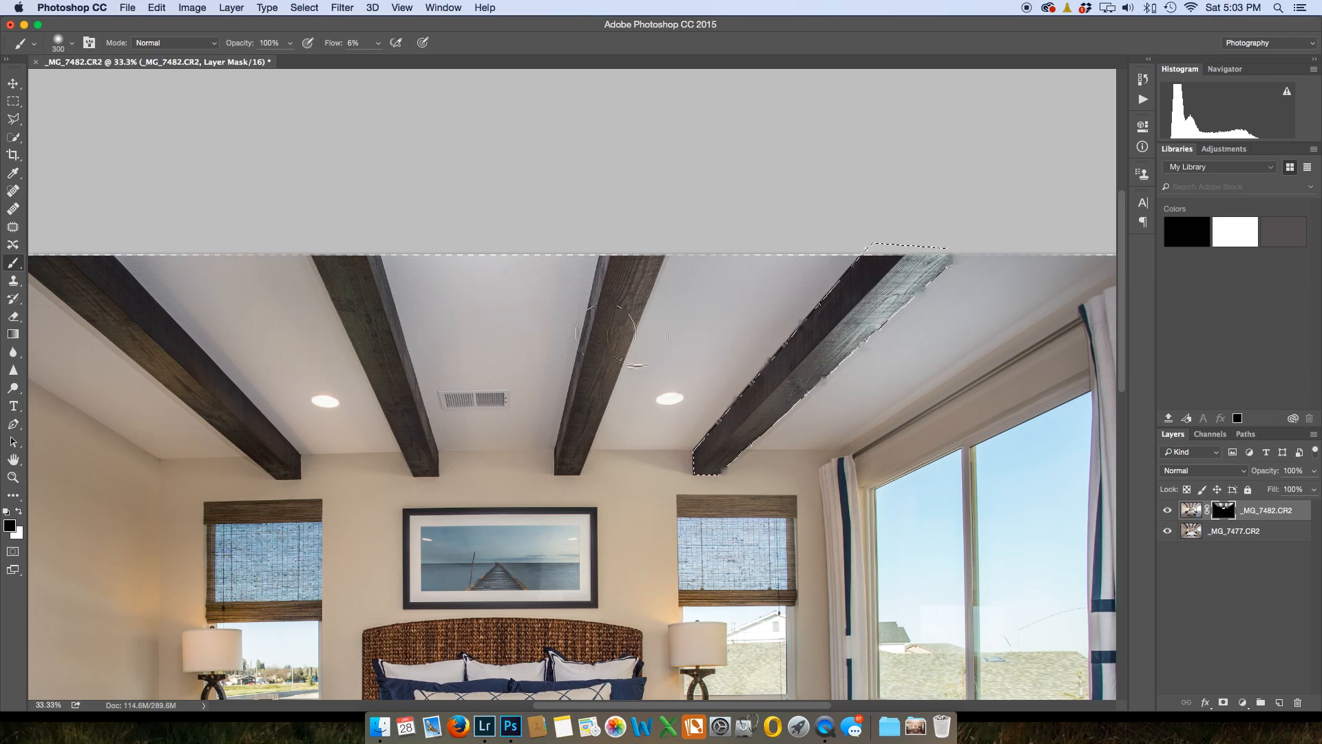
key(bracketright)
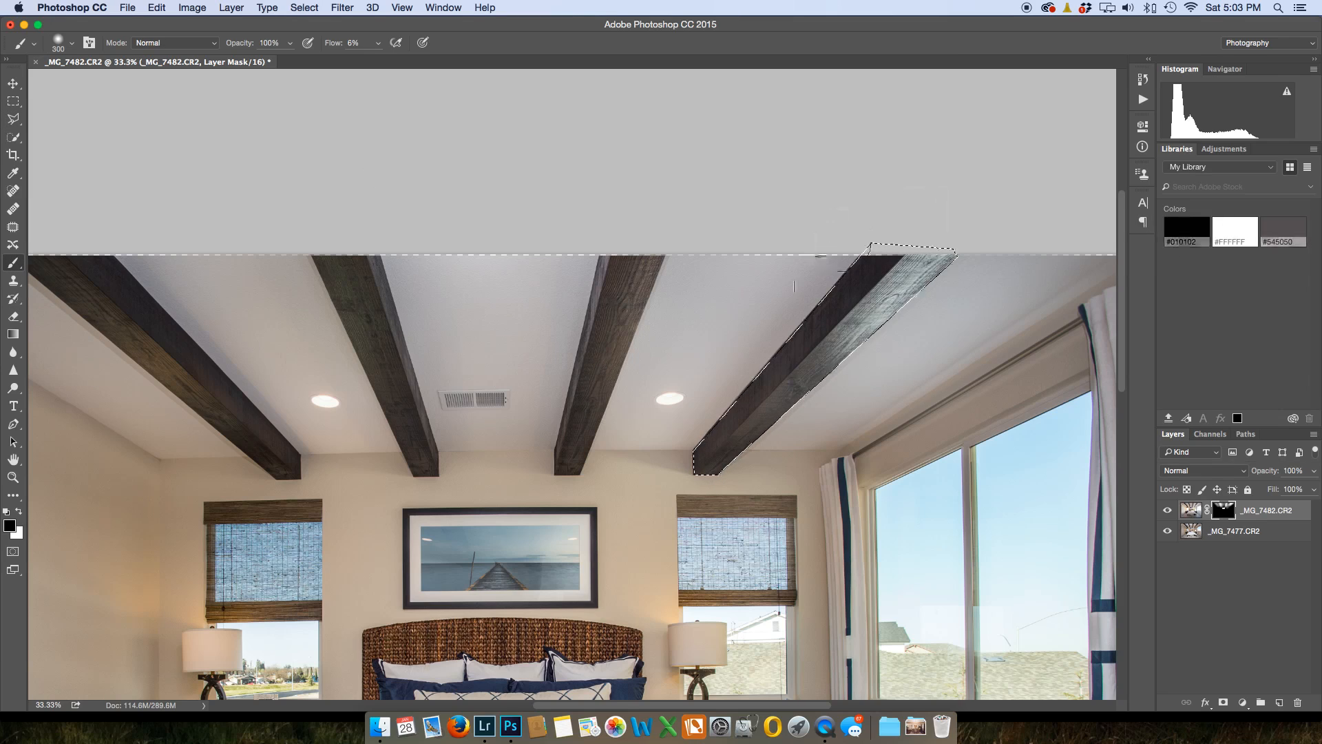
key(bracketright)
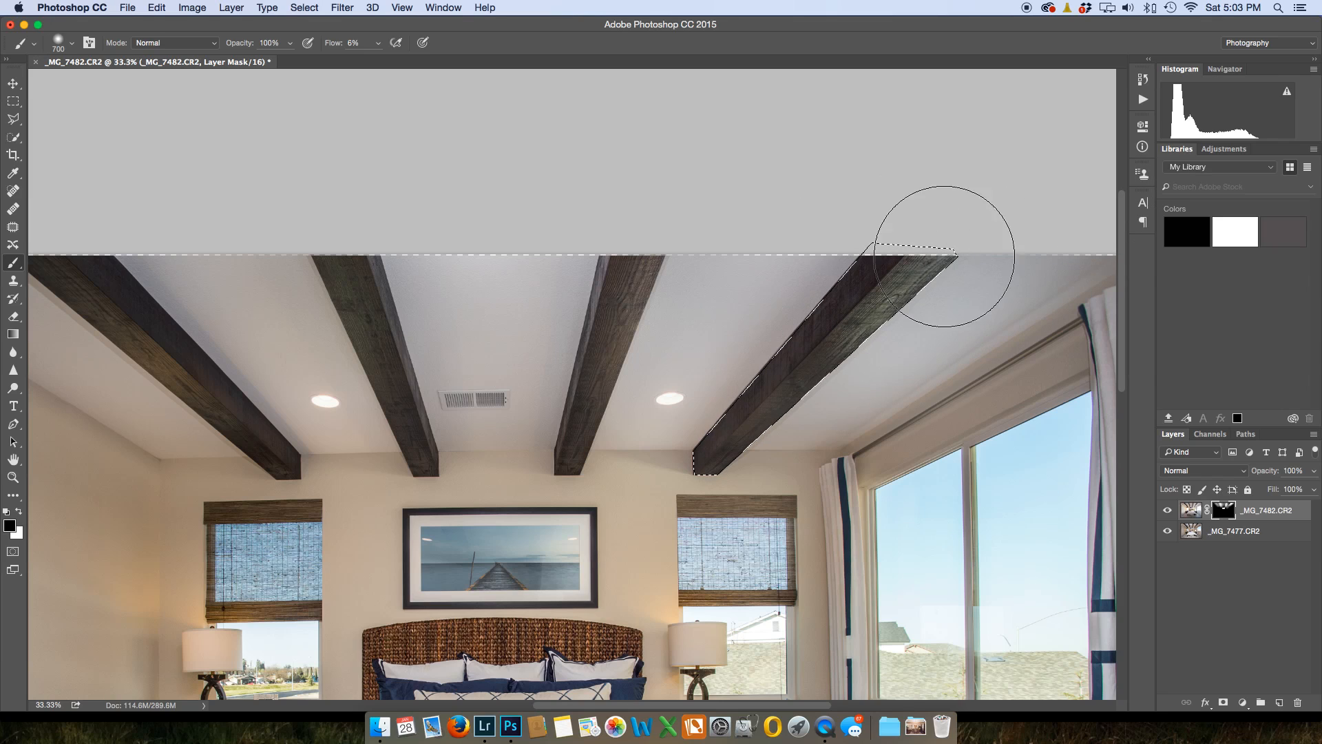
- Feather the selection around the rightmost ceiling beam, deselect it and return to the full bedroom image
click(303, 7)
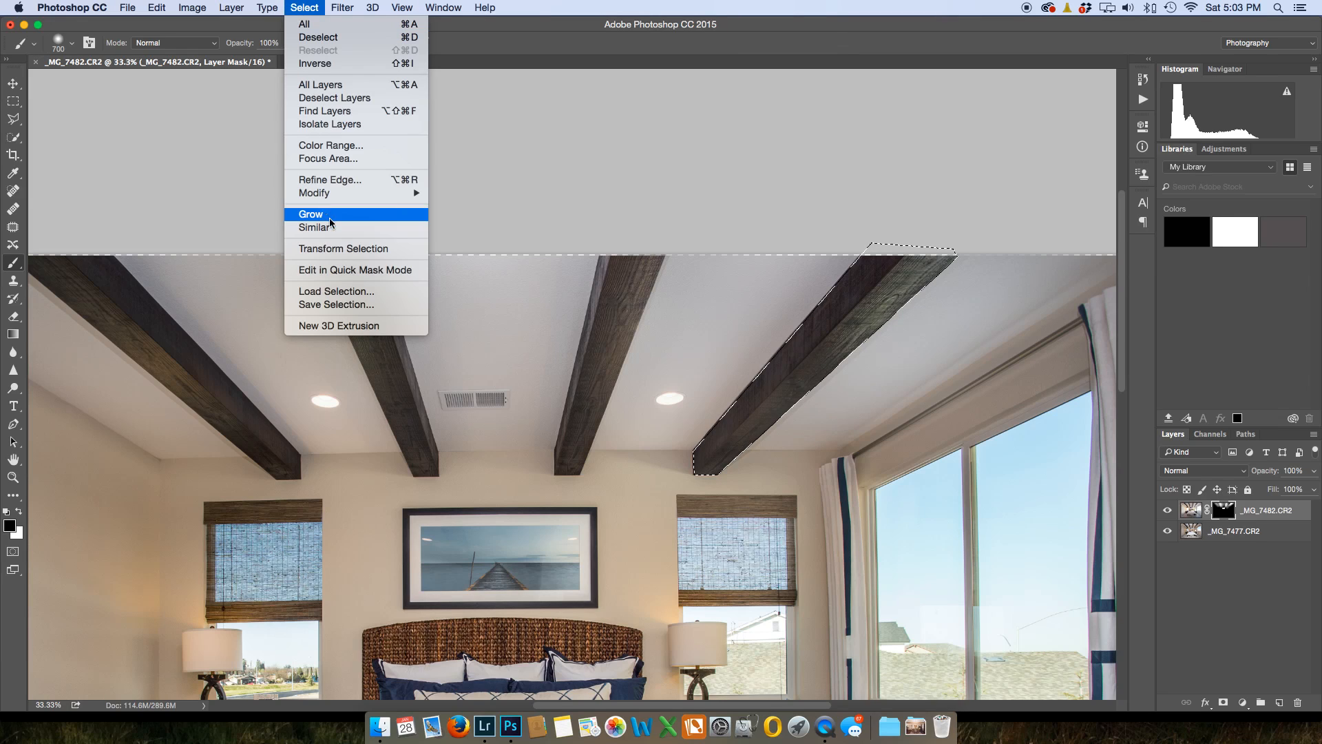
mouse_move(326, 194)
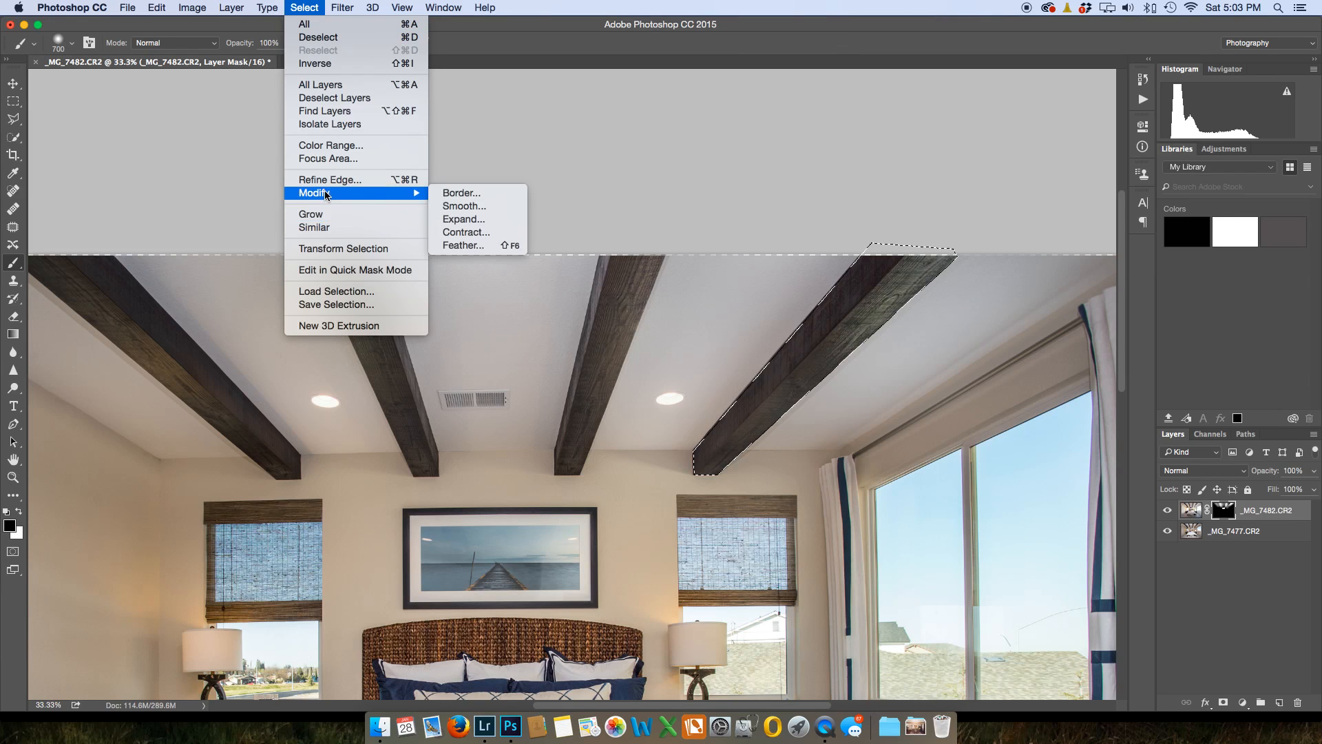
click(462, 245)
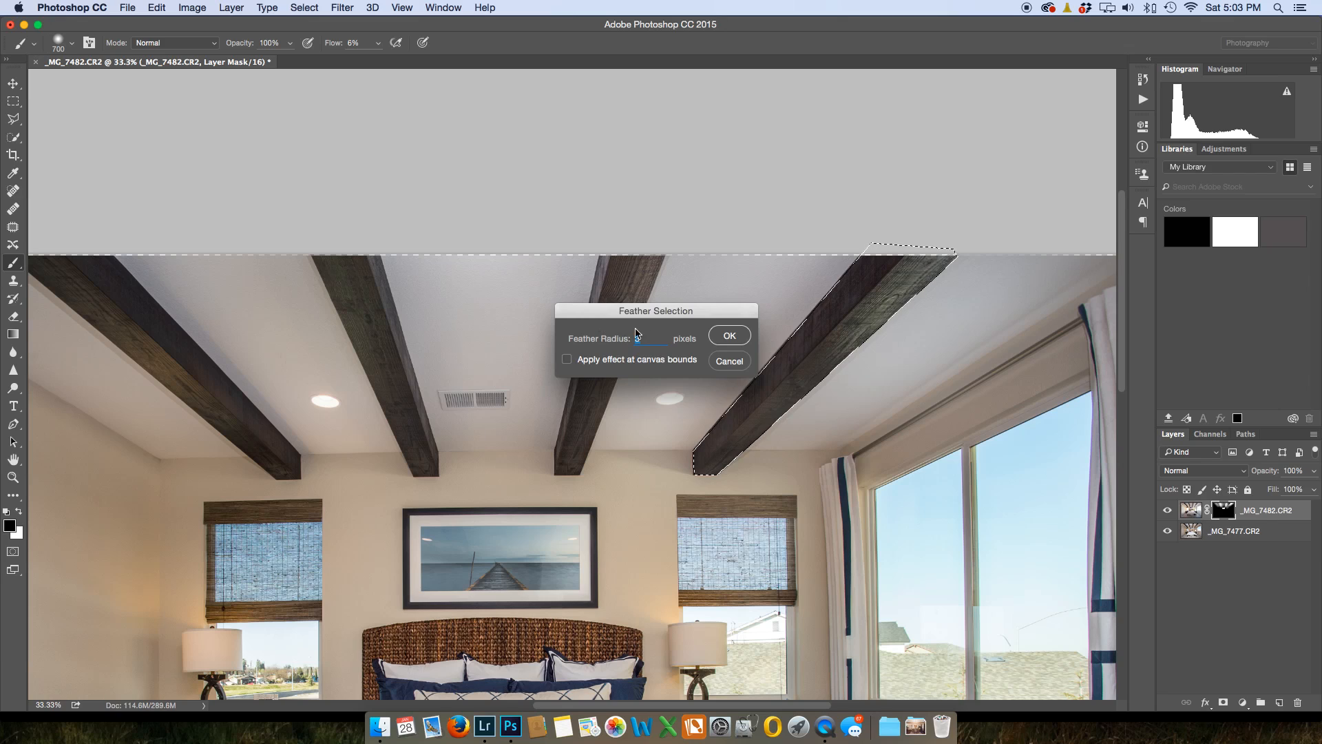
click(717, 337)
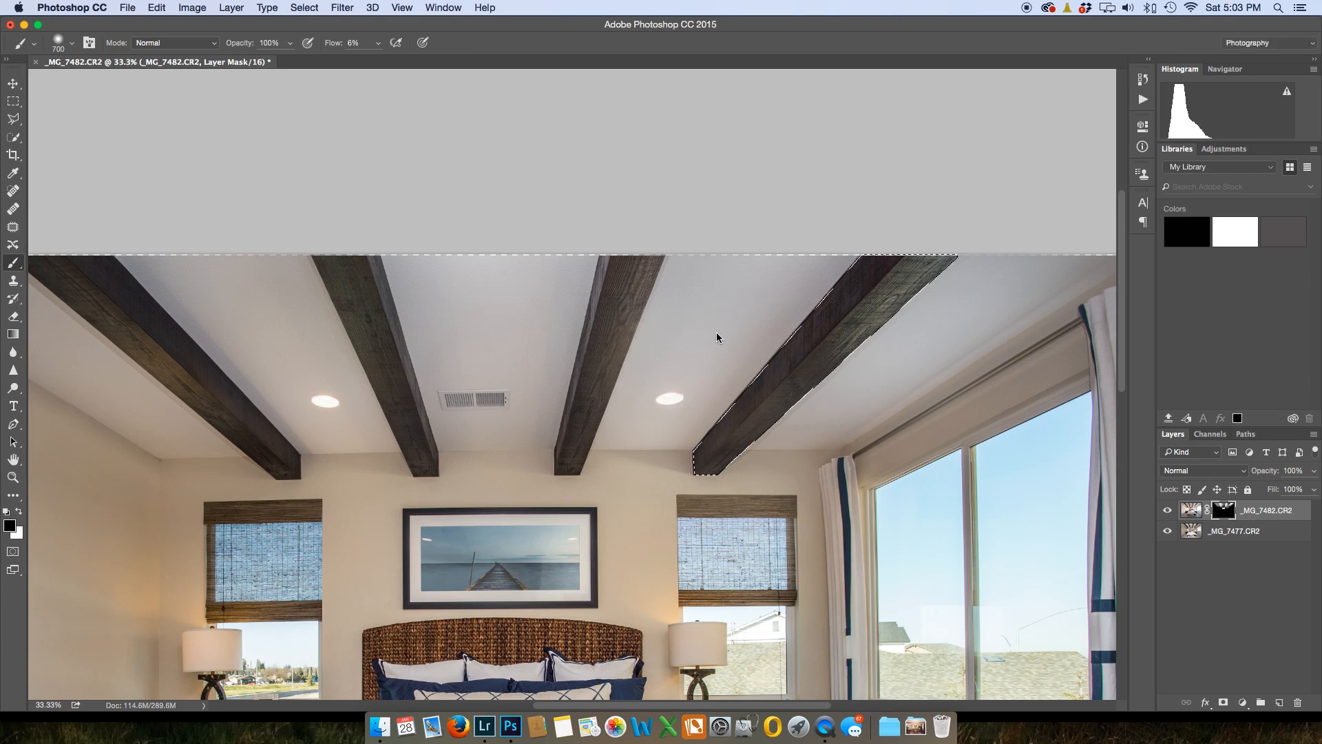
key(ctrl+d)
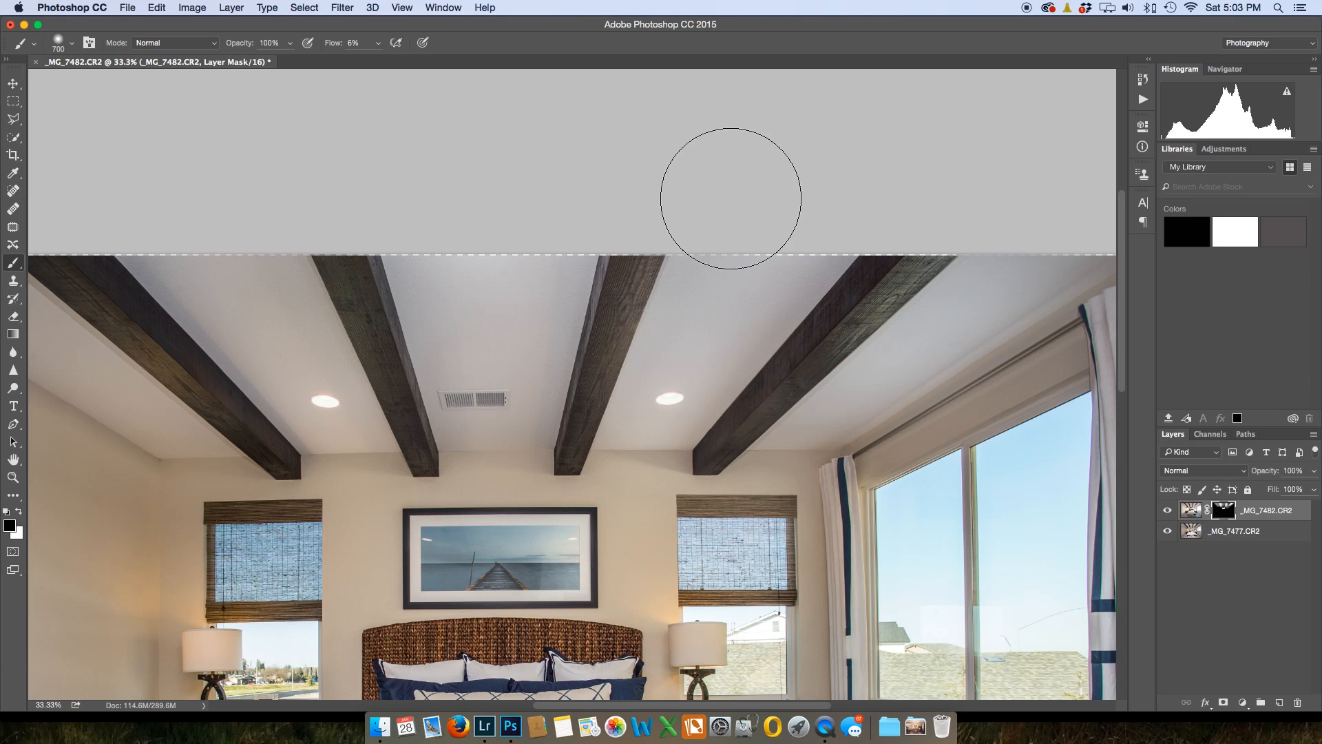
drag(651, 510, 1008, 205)
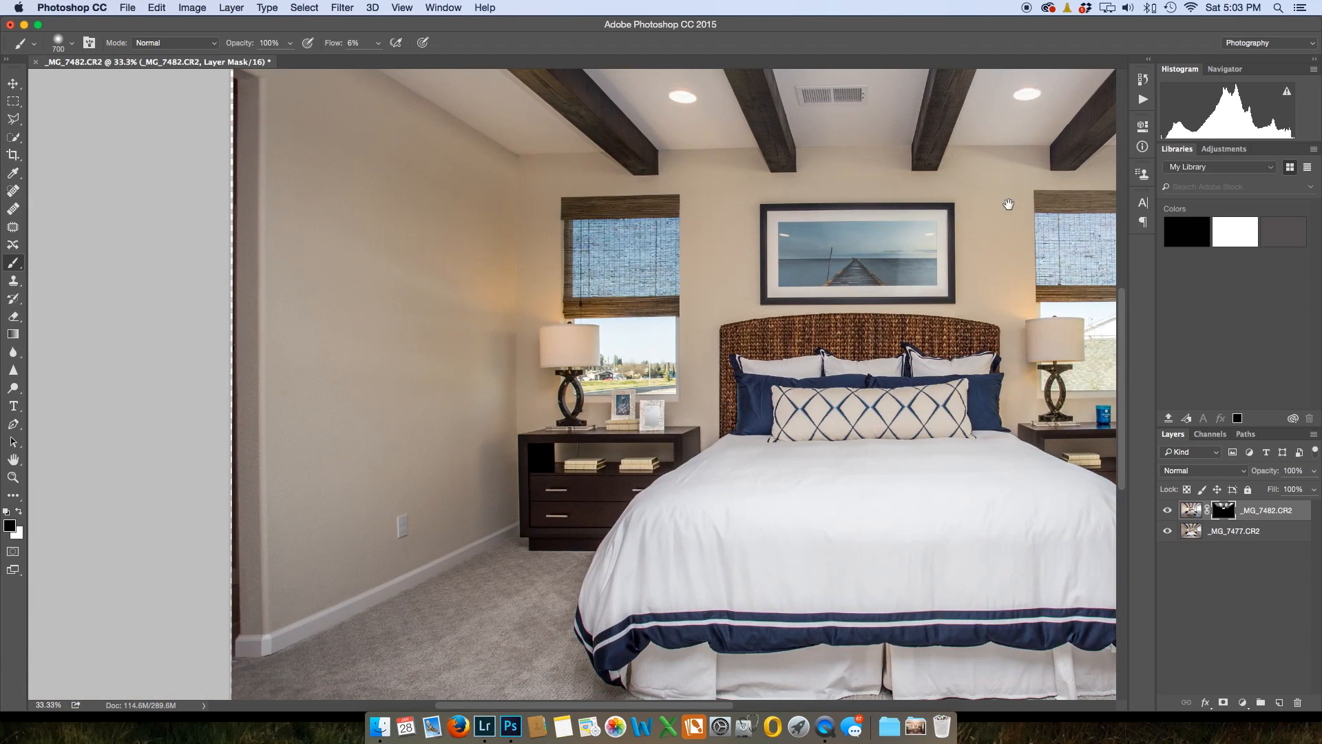
key(super+minus)
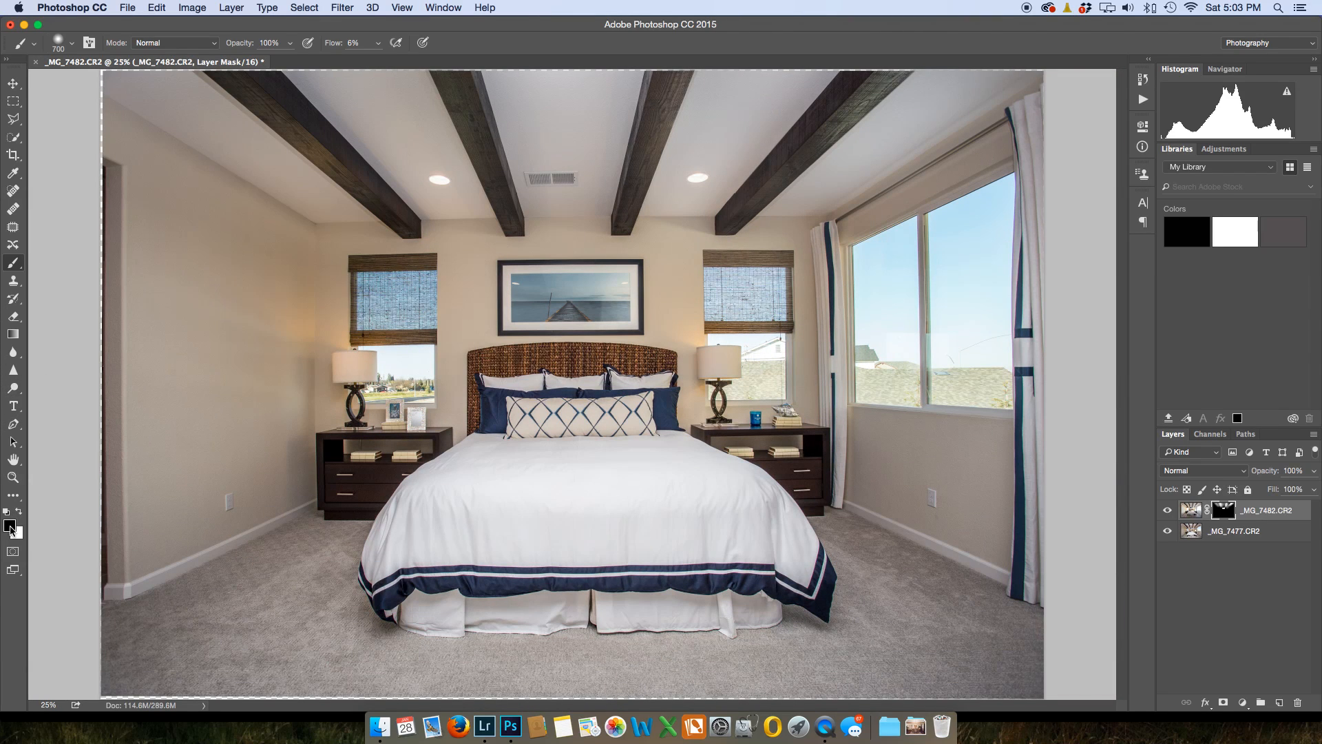
- Paint white on the _MG_7482.CR2 mask over the left and right bedroom walls, enlarging the brush past 1300 px
key(x)
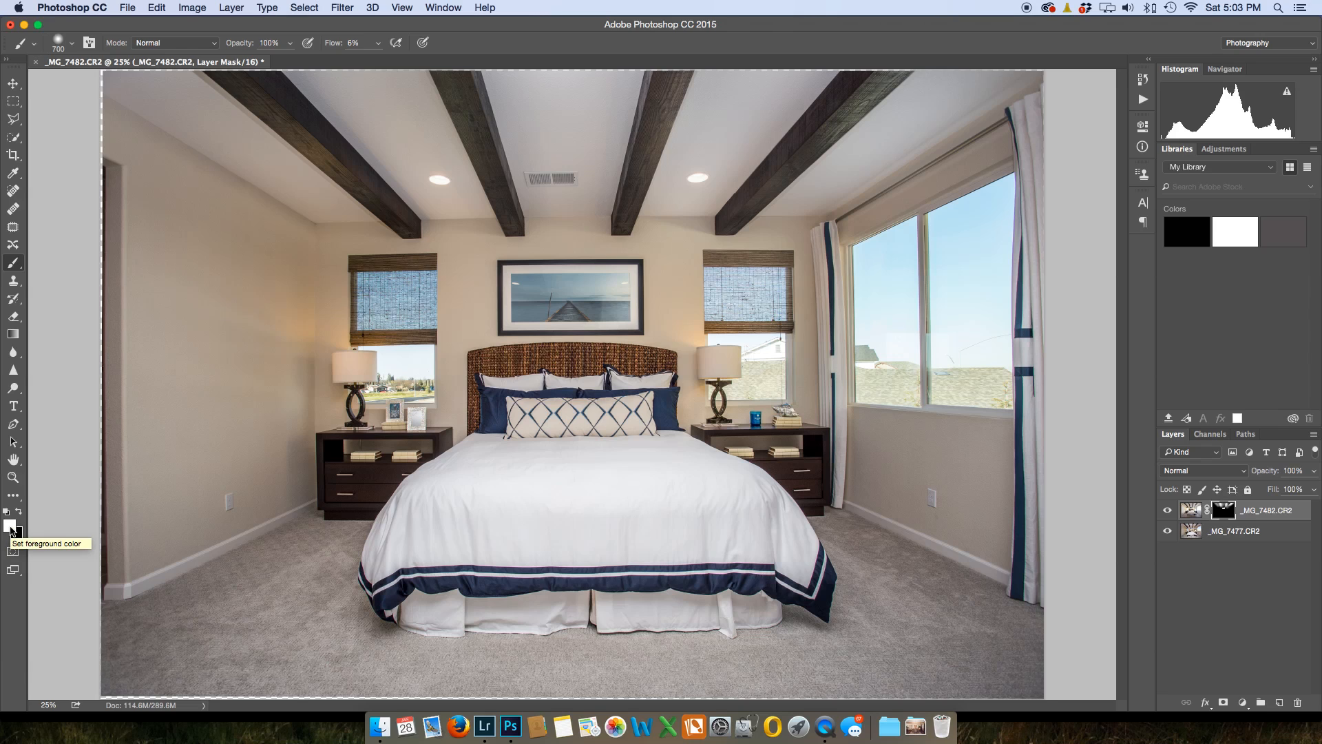
mouse_move(290, 459)
mouse_down()
mouse_move(298, 512)
mouse_move(243, 508)
mouse_move(285, 374)
mouse_move(270, 421)
mouse_up()
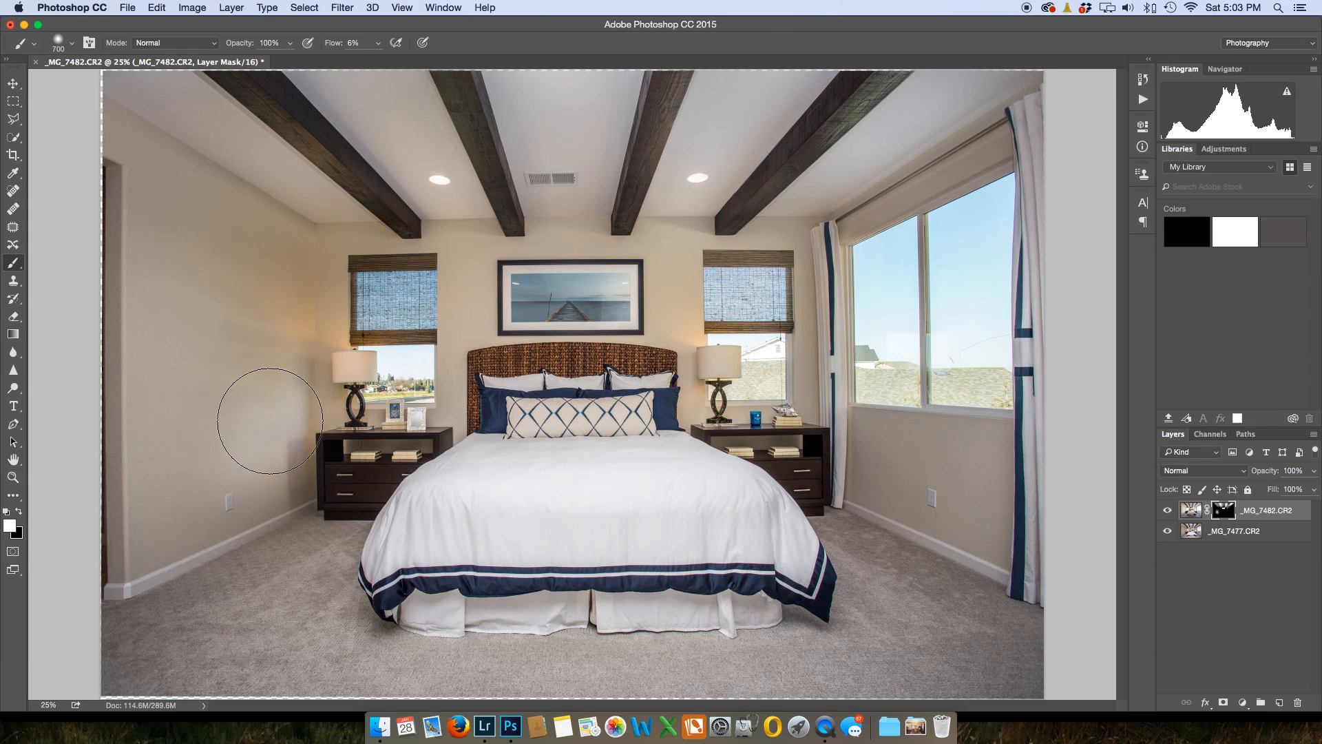
key(bracketright)
key(bracketright)
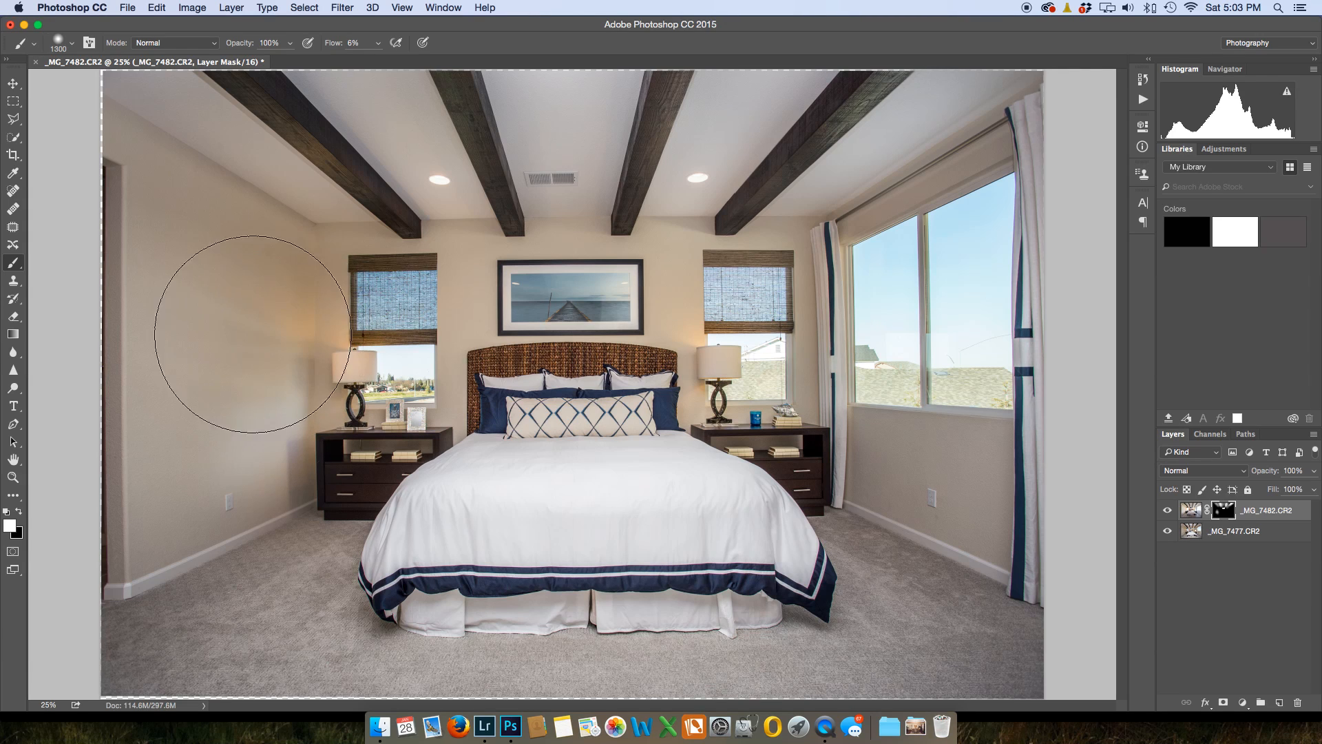
key(bracketright)
key(bracketright)
mouse_move(977, 411)
mouse_down()
mouse_move(968, 456)
mouse_move(859, 516)
mouse_move(885, 468)
mouse_move(752, 516)
mouse_move(693, 561)
mouse_move(560, 546)
mouse_move(465, 558)
mouse_move(650, 541)
mouse_move(391, 509)
mouse_move(461, 551)
mouse_move(513, 499)
mouse_move(517, 448)
mouse_move(549, 387)
mouse_move(628, 396)
mouse_up()
- Paint white on the mask with a smaller brush below the large window, over its outer curtain and down the opposite wall
key(bracketleft)
key(bracketleft)
key(bracketleft)
drag(921, 405, 1030, 472)
mouse_move(1068, 131)
mouse_down()
mouse_move(1012, 103)
mouse_move(1041, 94)
mouse_up()
mouse_move(277, 198)
mouse_down()
mouse_move(106, 155)
mouse_move(142, 430)
mouse_move(129, 235)
mouse_move(172, 429)
mouse_move(211, 506)
mouse_move(163, 539)
mouse_move(298, 506)
mouse_move(300, 485)
mouse_move(264, 493)
mouse_move(258, 468)
mouse_move(194, 501)
mouse_move(329, 529)
mouse_move(261, 500)
mouse_move(261, 421)
mouse_move(267, 487)
mouse_up()
- Paint black on the mask over the carpet edge beside the left nightstand with a 500 px brush
key(x)
key(bracketleft)
key(bracketleft)
key(bracketleft)
key(bracketleft)
key(bracketleft)
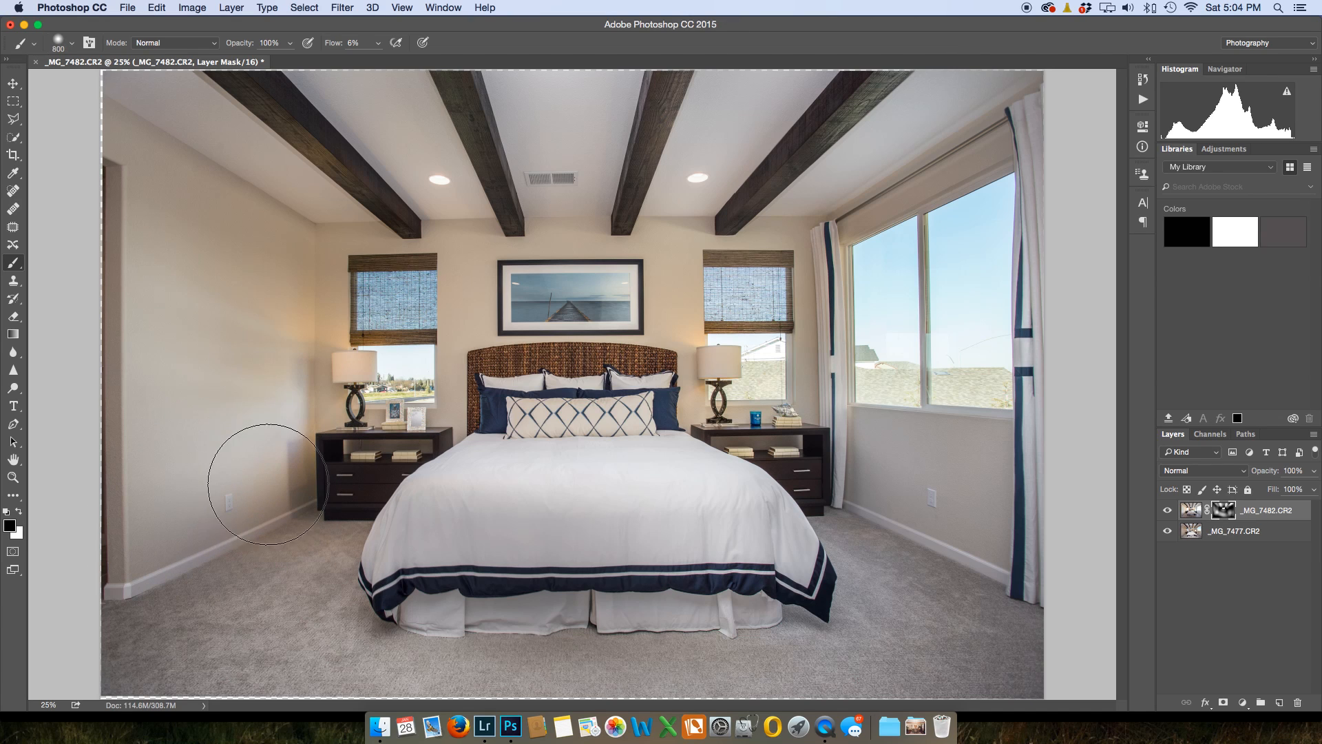
mouse_move(295, 526)
mouse_down()
mouse_move(303, 434)
mouse_move(309, 541)
mouse_move(307, 489)
mouse_move(254, 481)
mouse_move(292, 533)
mouse_up()
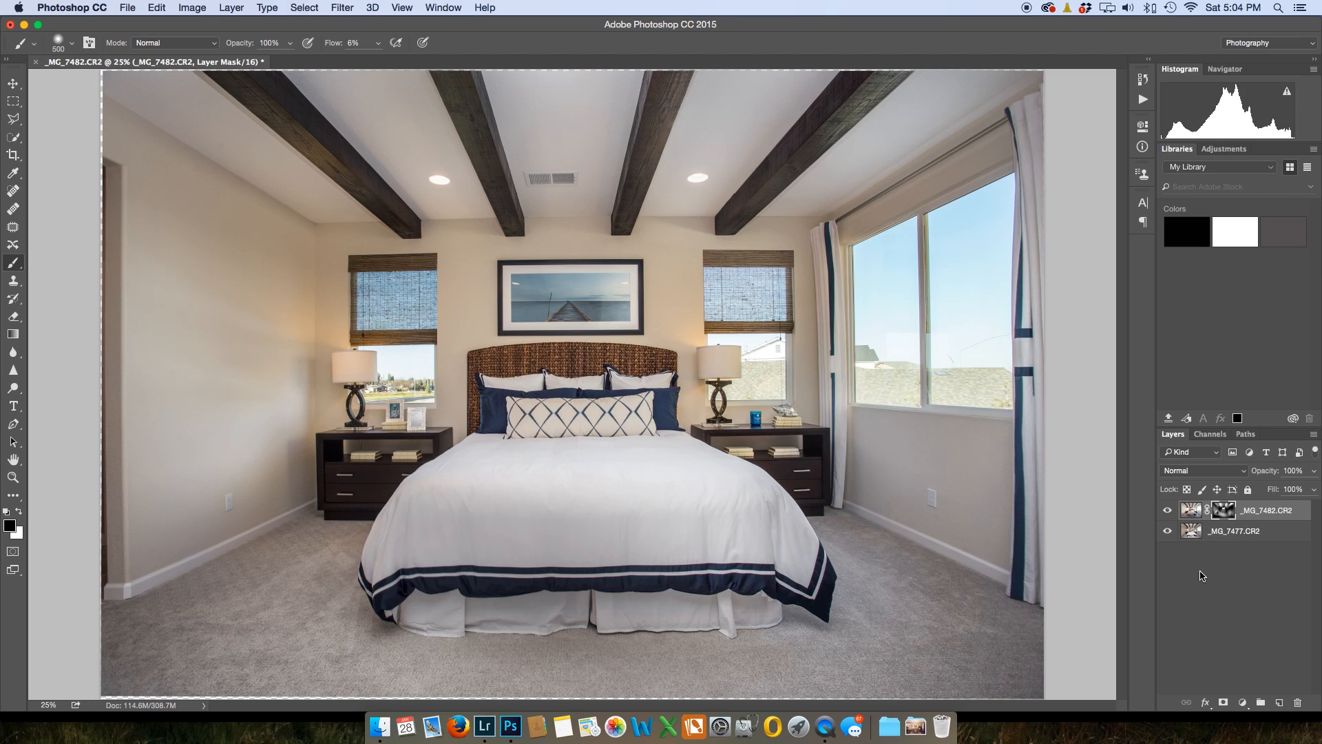
- Save and close the blended bedroom image, switch to Lightroom and view the finished photo in the Library module
key(super+s)
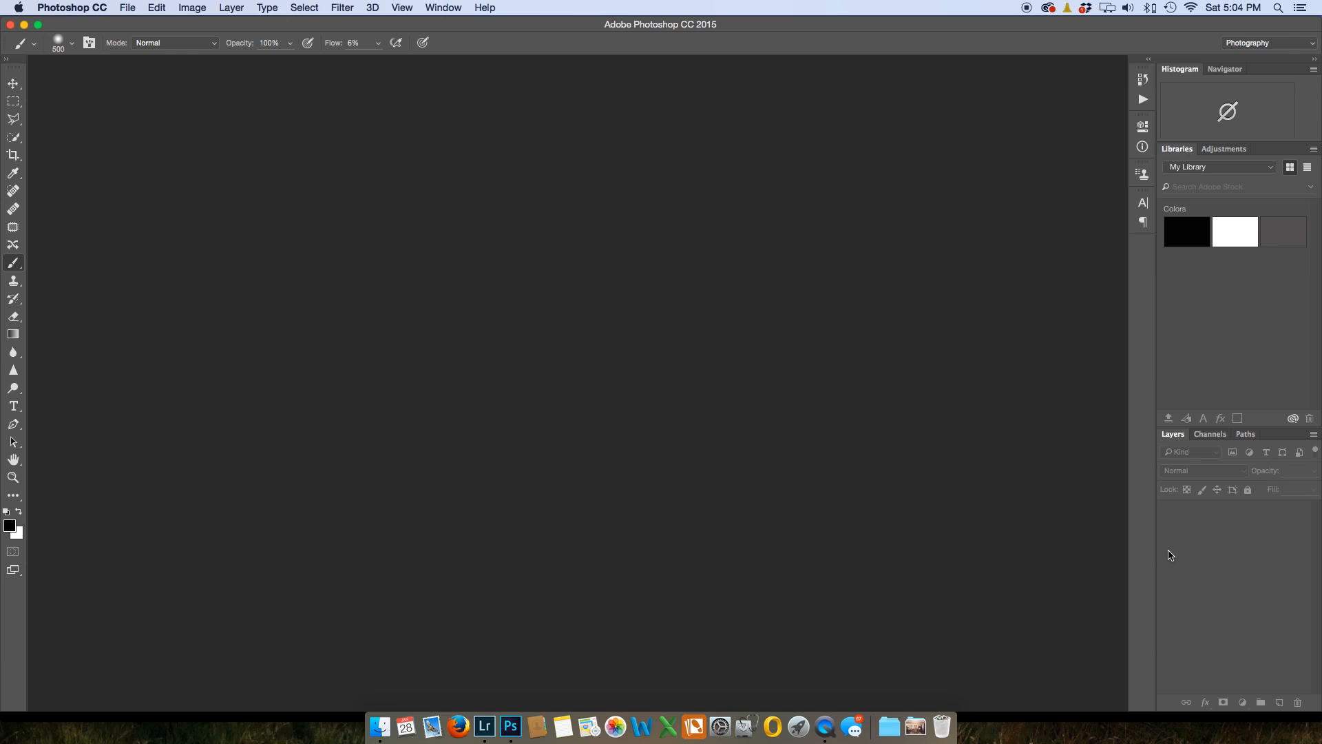
click(493, 710)
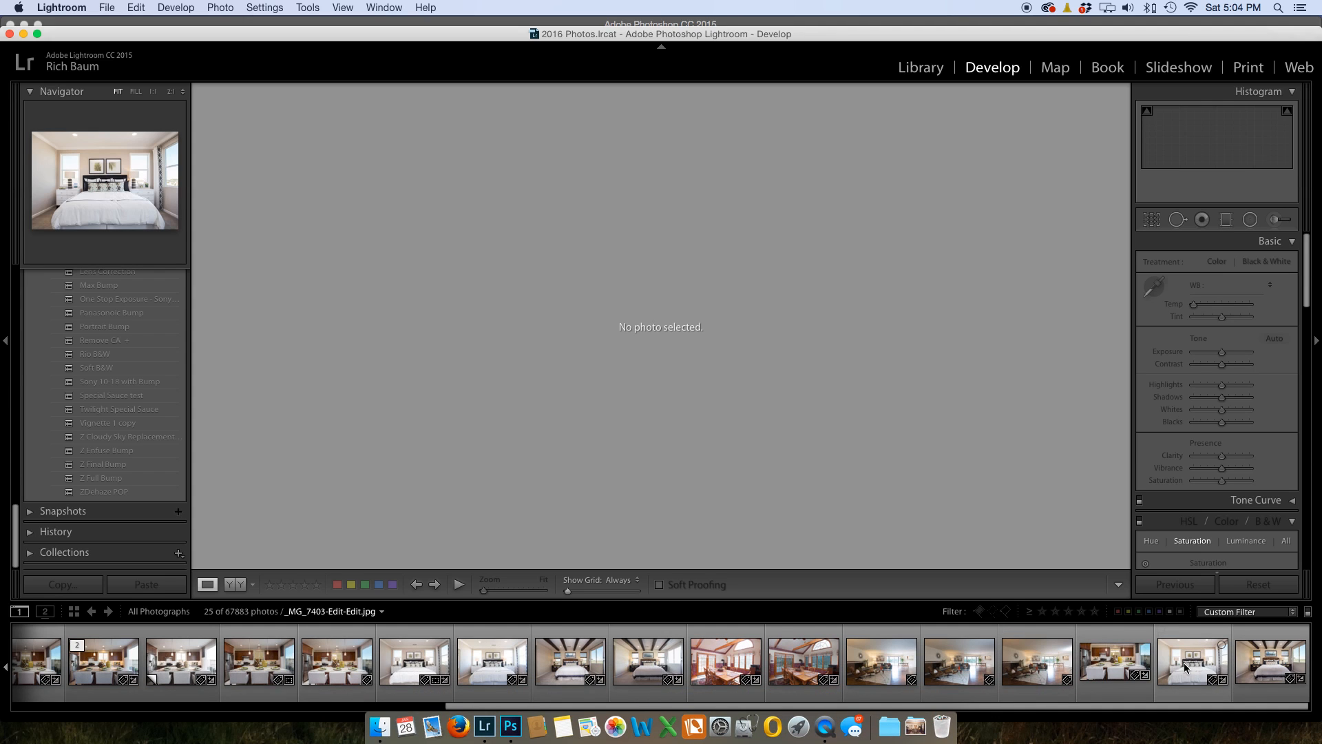
click(1245, 661)
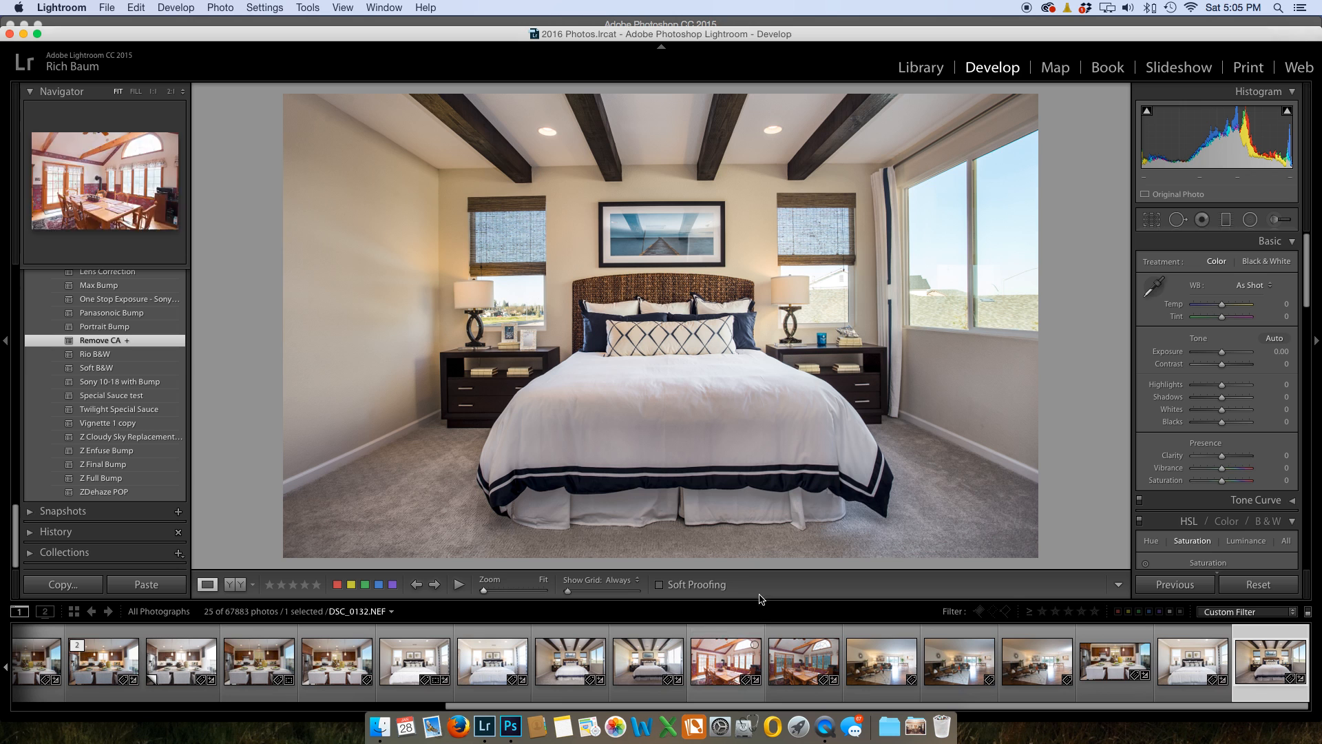
click(923, 69)
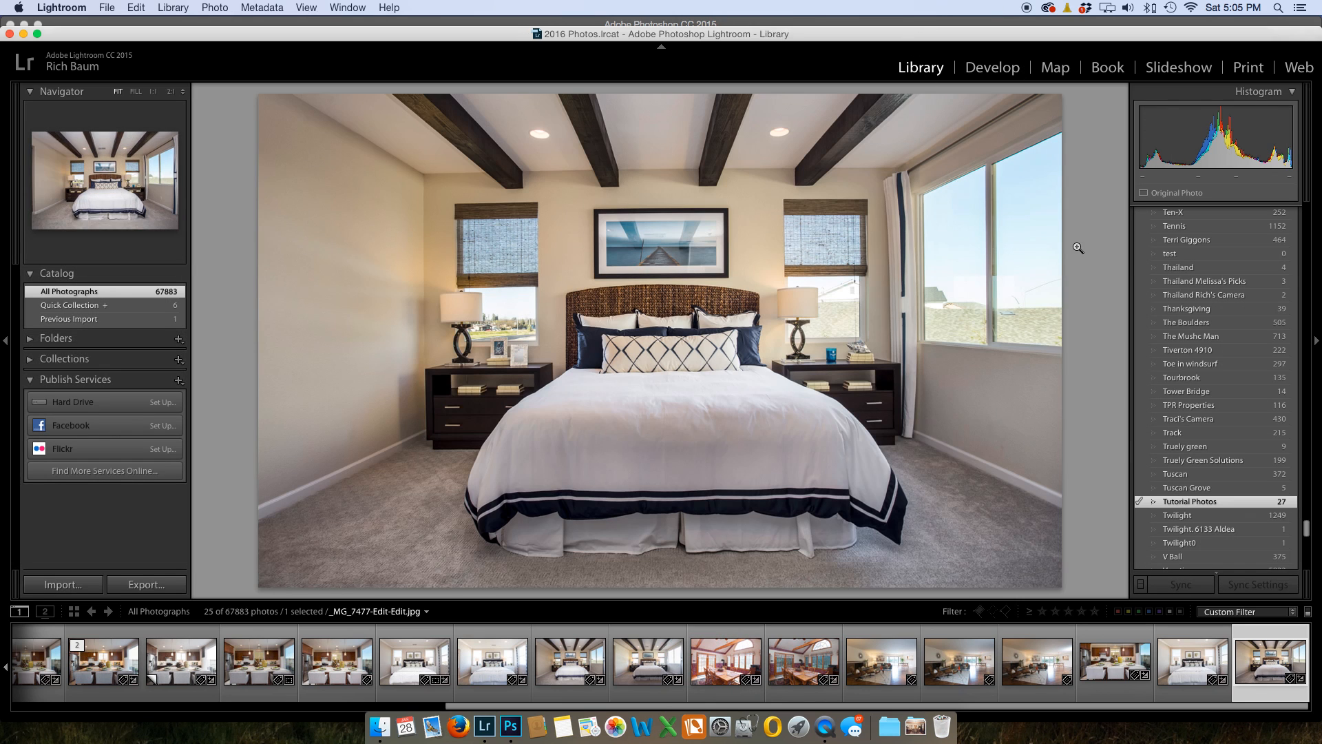
scroll(1196, 305, up, 15)
scroll(1196, 305, up, 10)
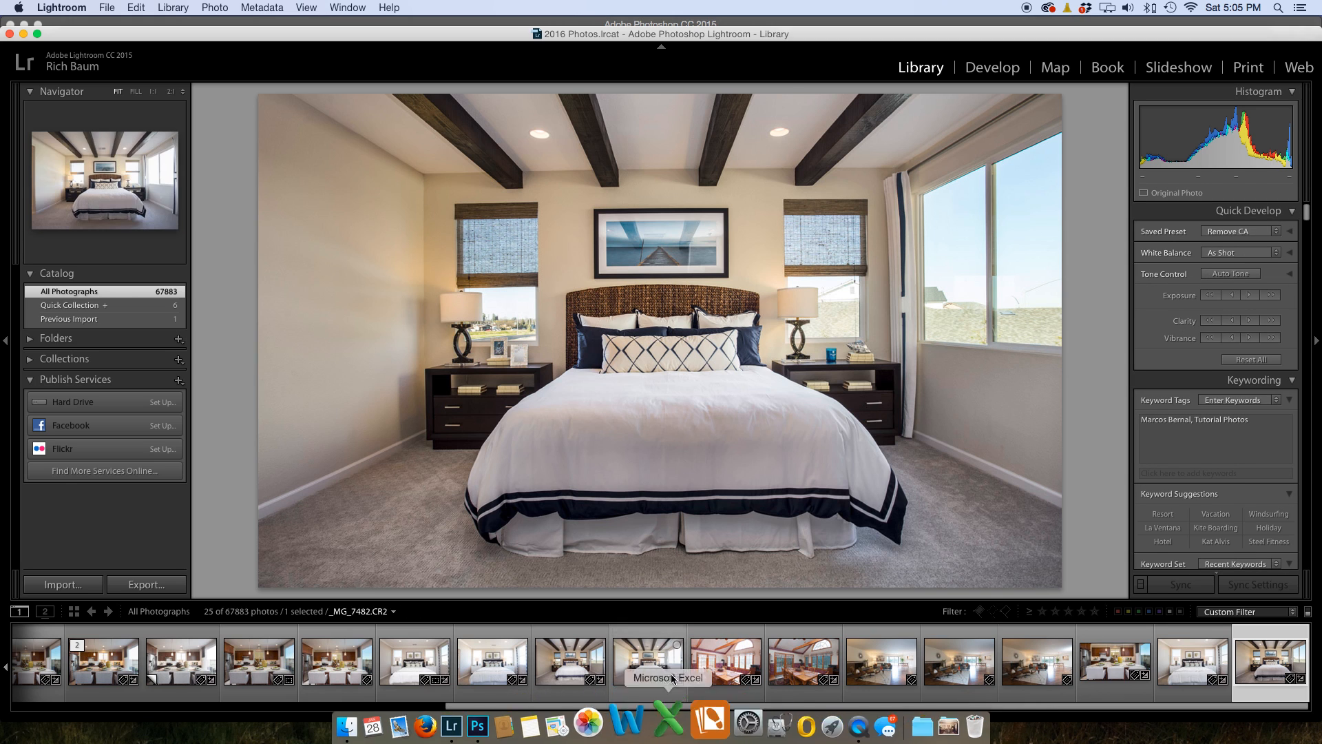
- Compare the dining room exposures DSC_0132.NEF and DSC_0141.NEF in the Library module
click(725, 661)
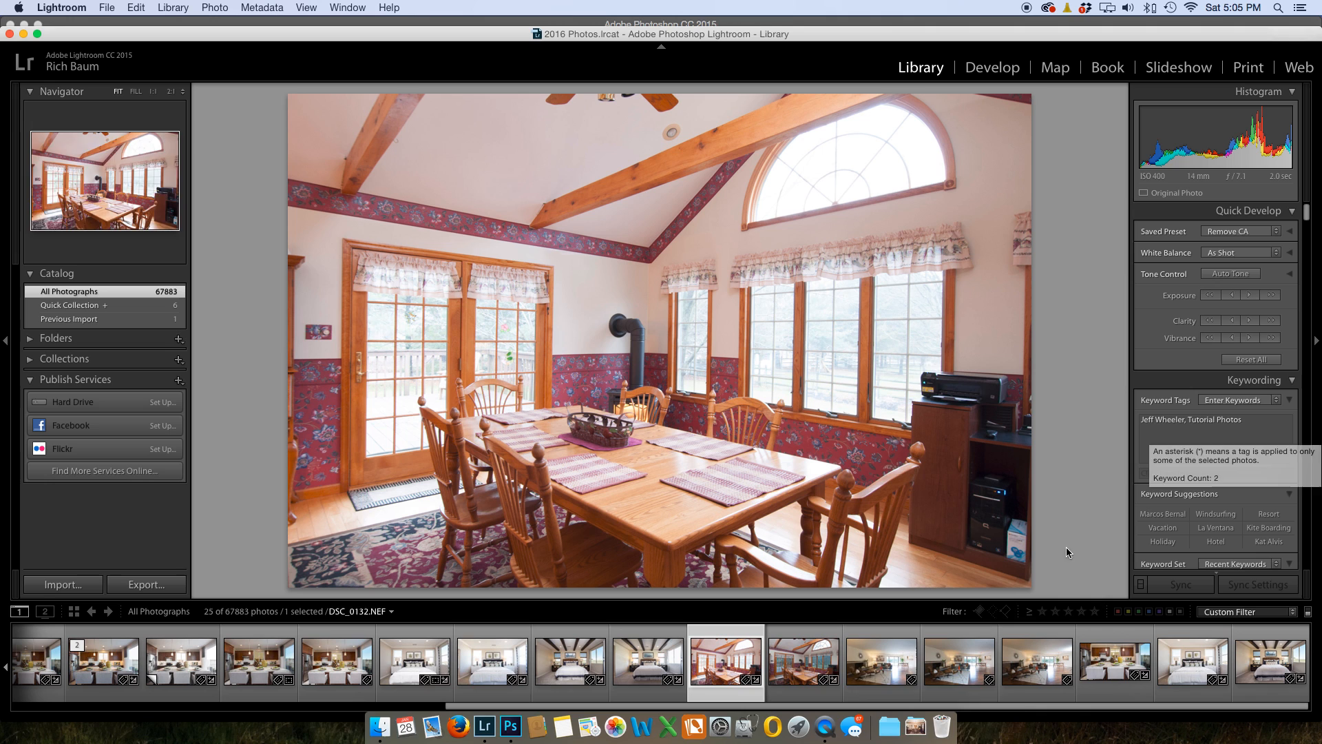
click(799, 663)
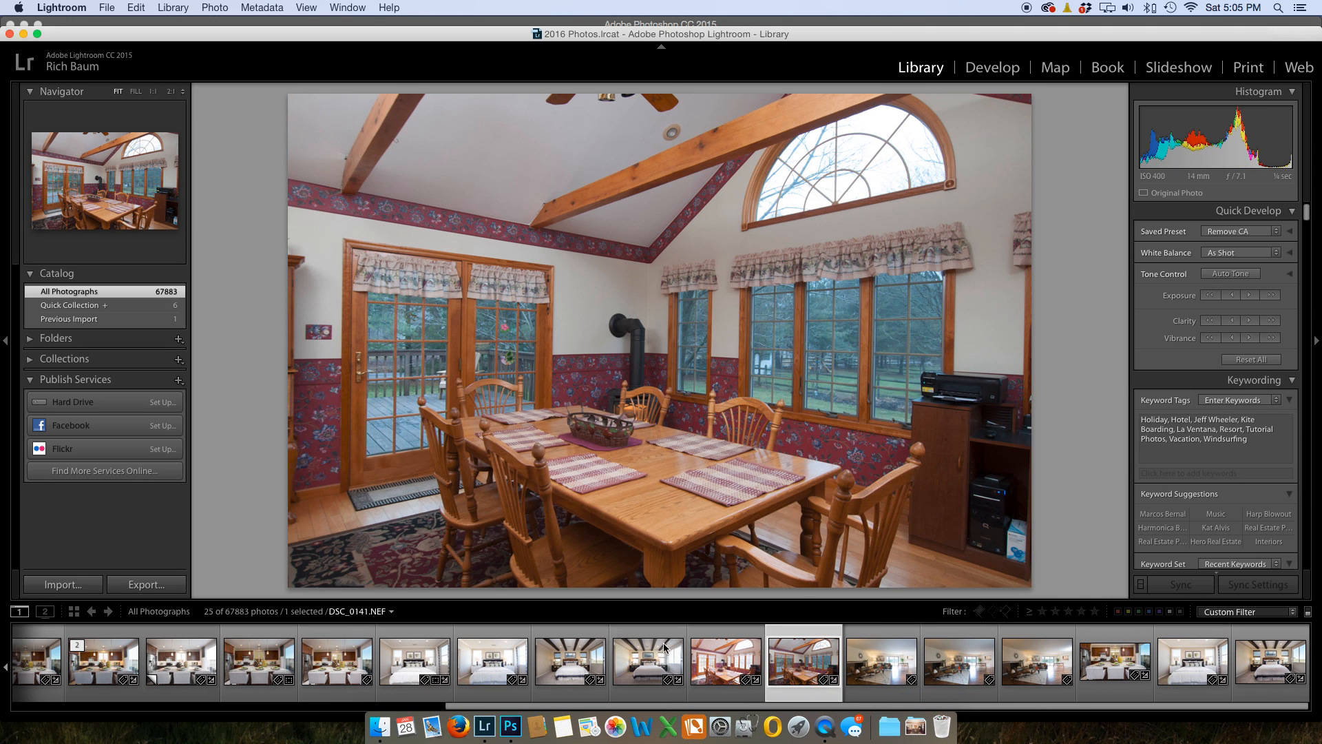
click(726, 661)
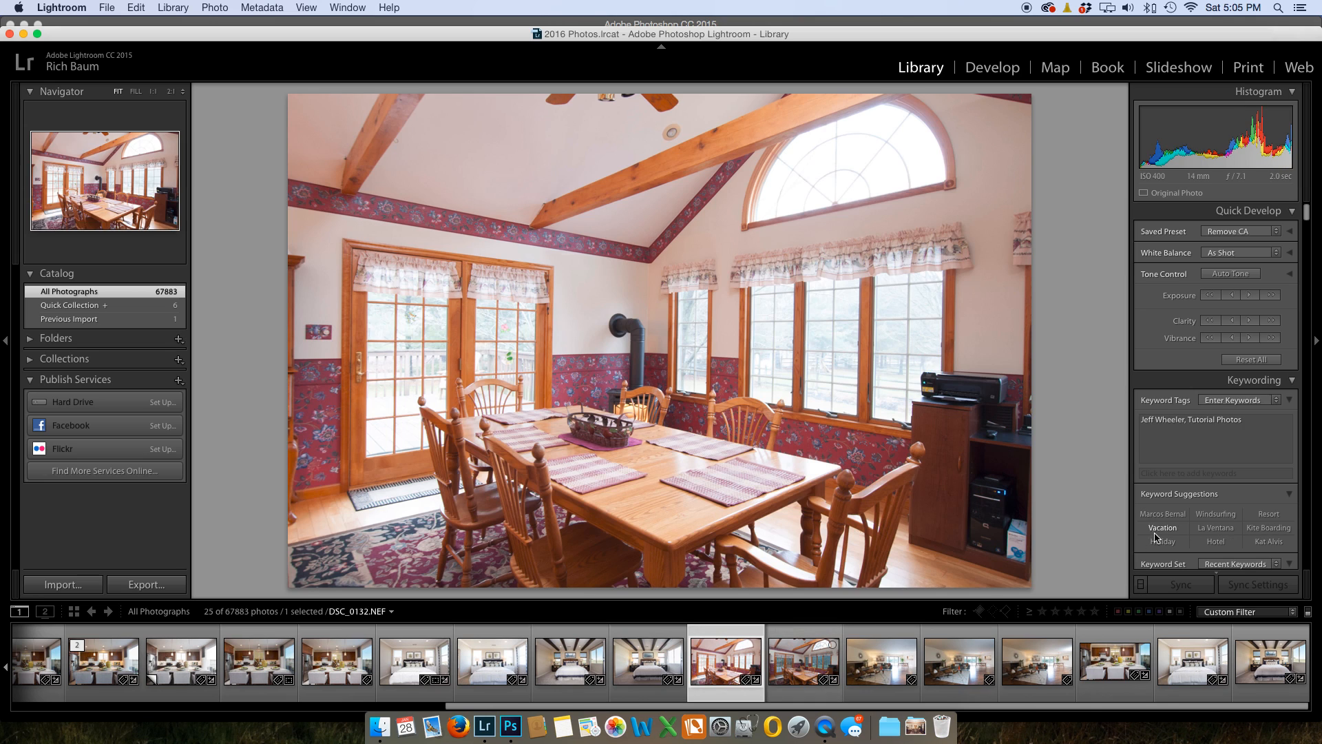
- Switch to the Develop module and reset the develop settings of DSC_0141.NEF
click(1013, 74)
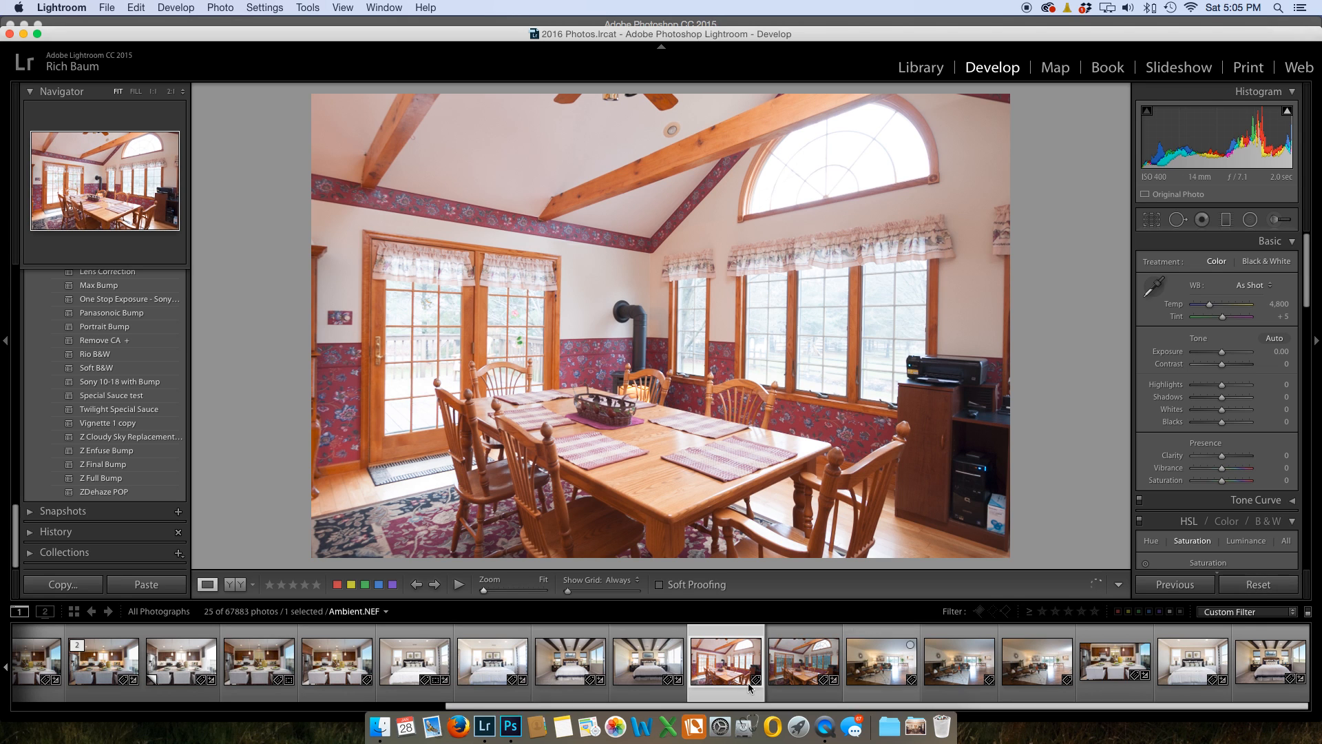
click(801, 666)
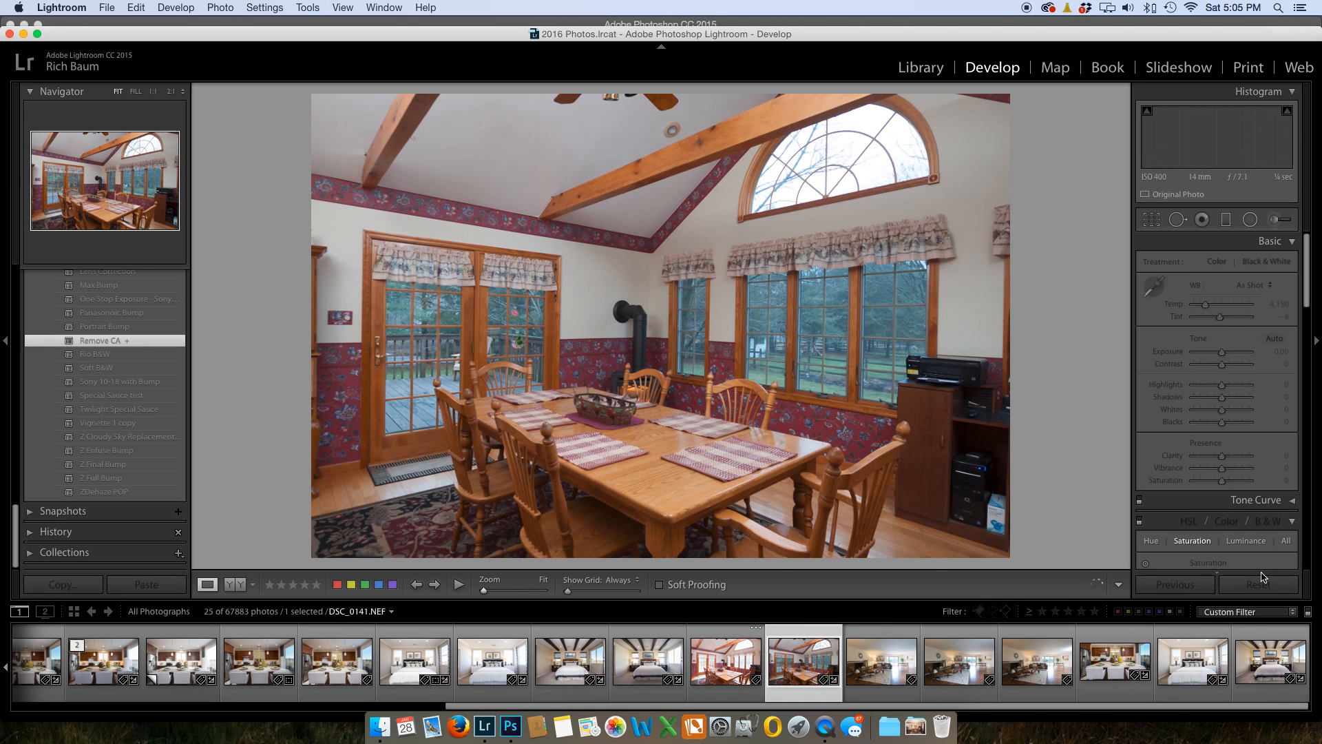
click(1260, 584)
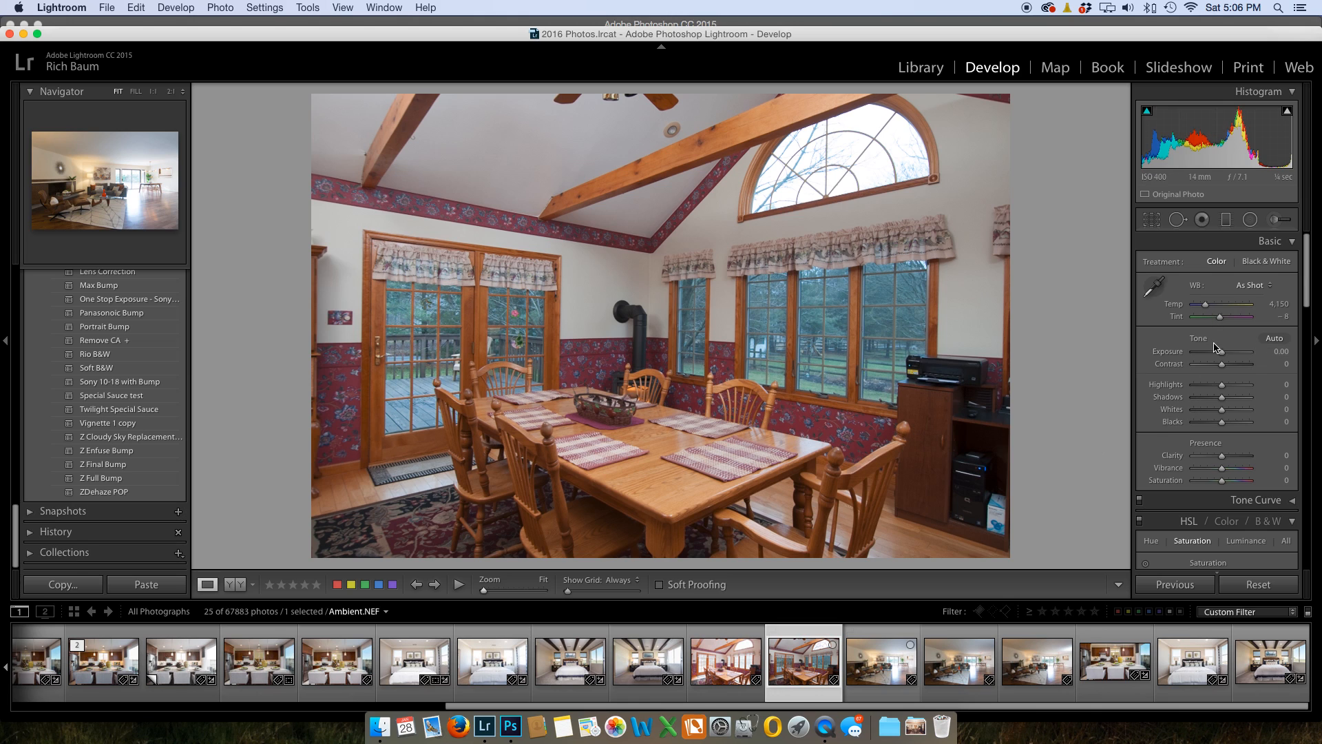
- Apply the Z Full Bump preset to DSC_0141.NEF and set its Exposure to +0.20
click(106, 478)
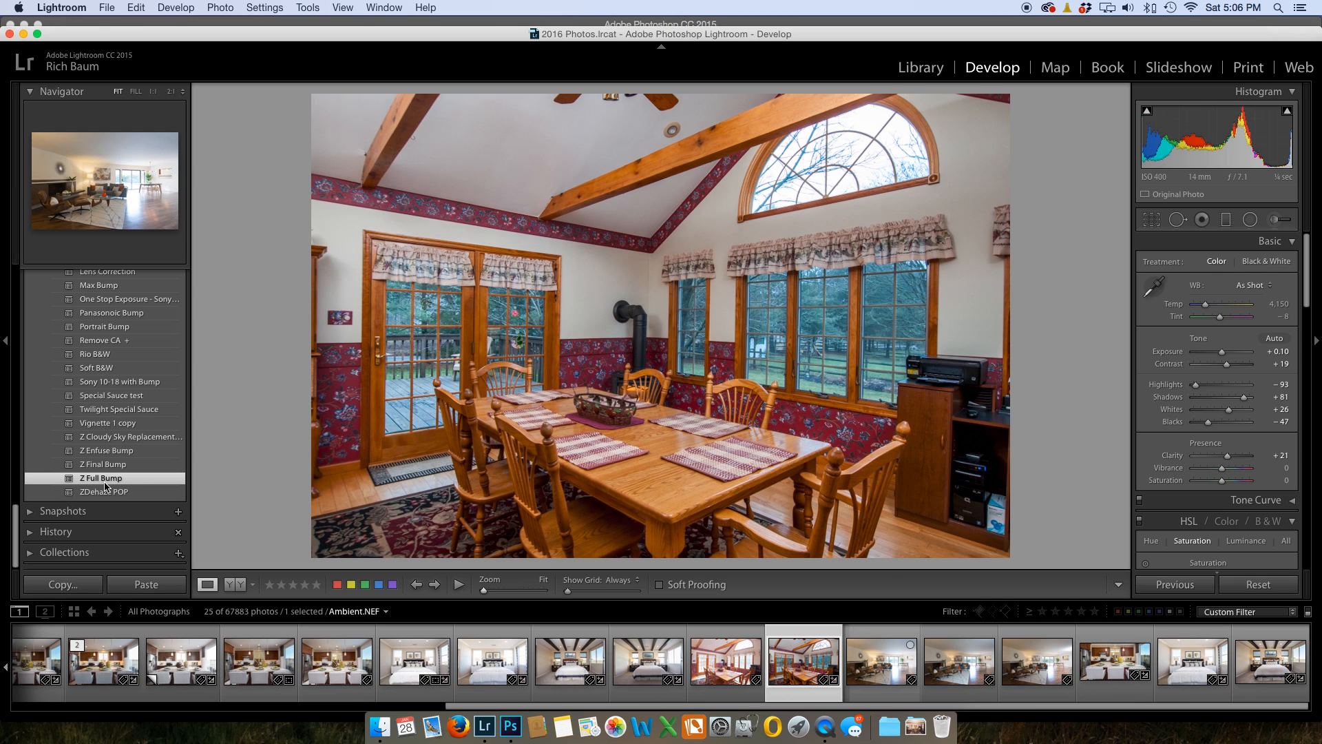
key(super+z)
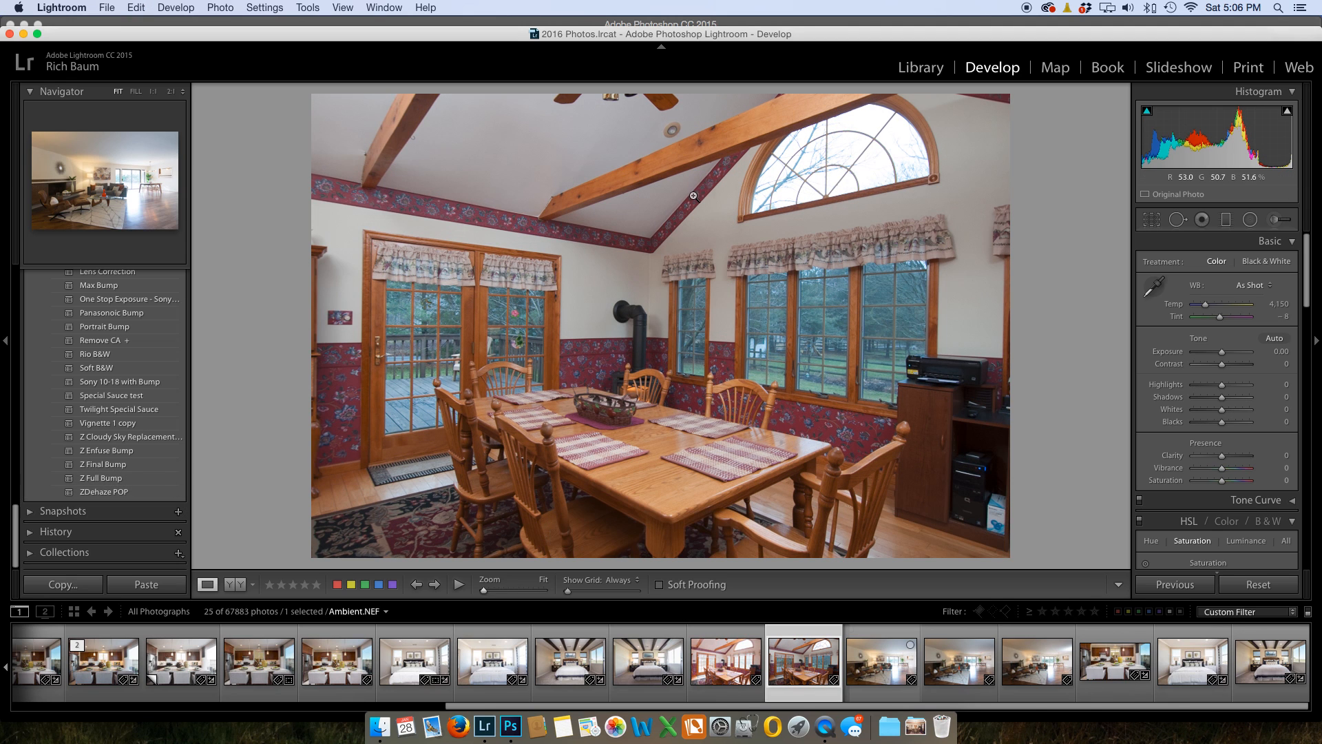
click(88, 478)
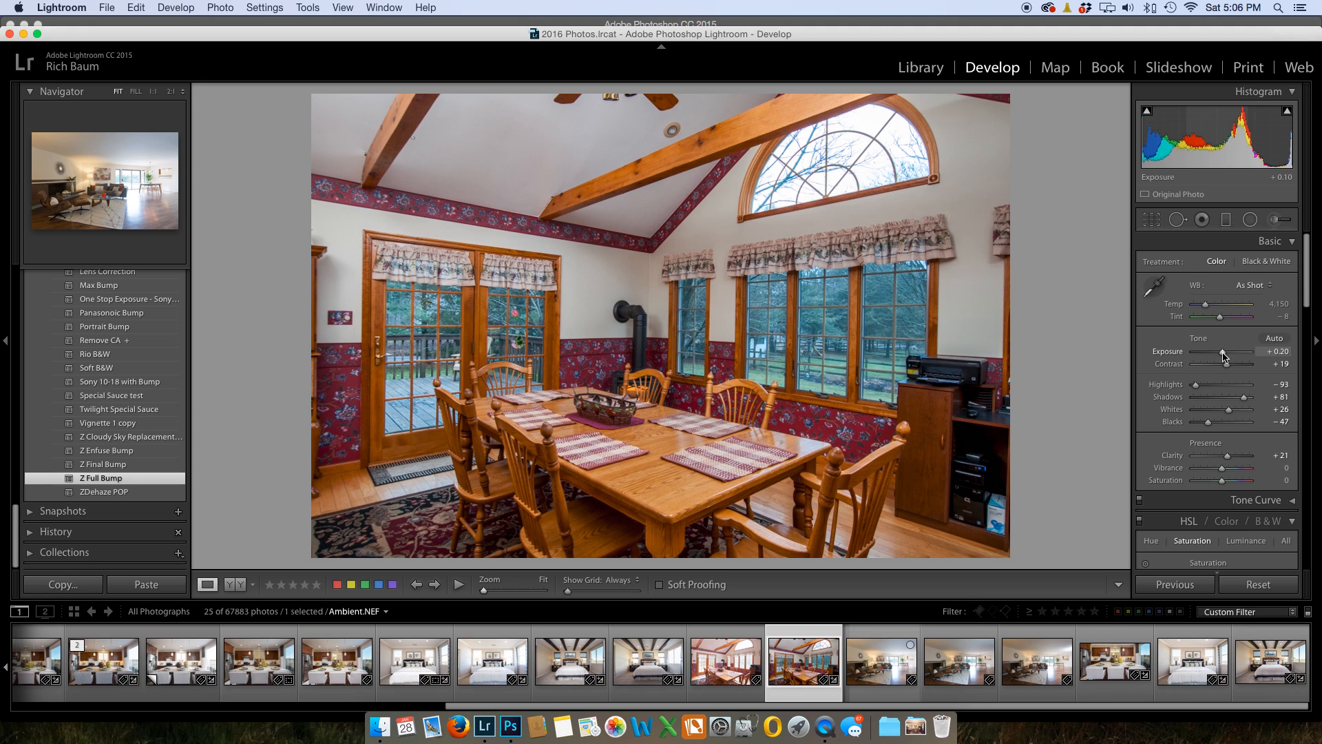
drag(1223, 354, 1225, 357)
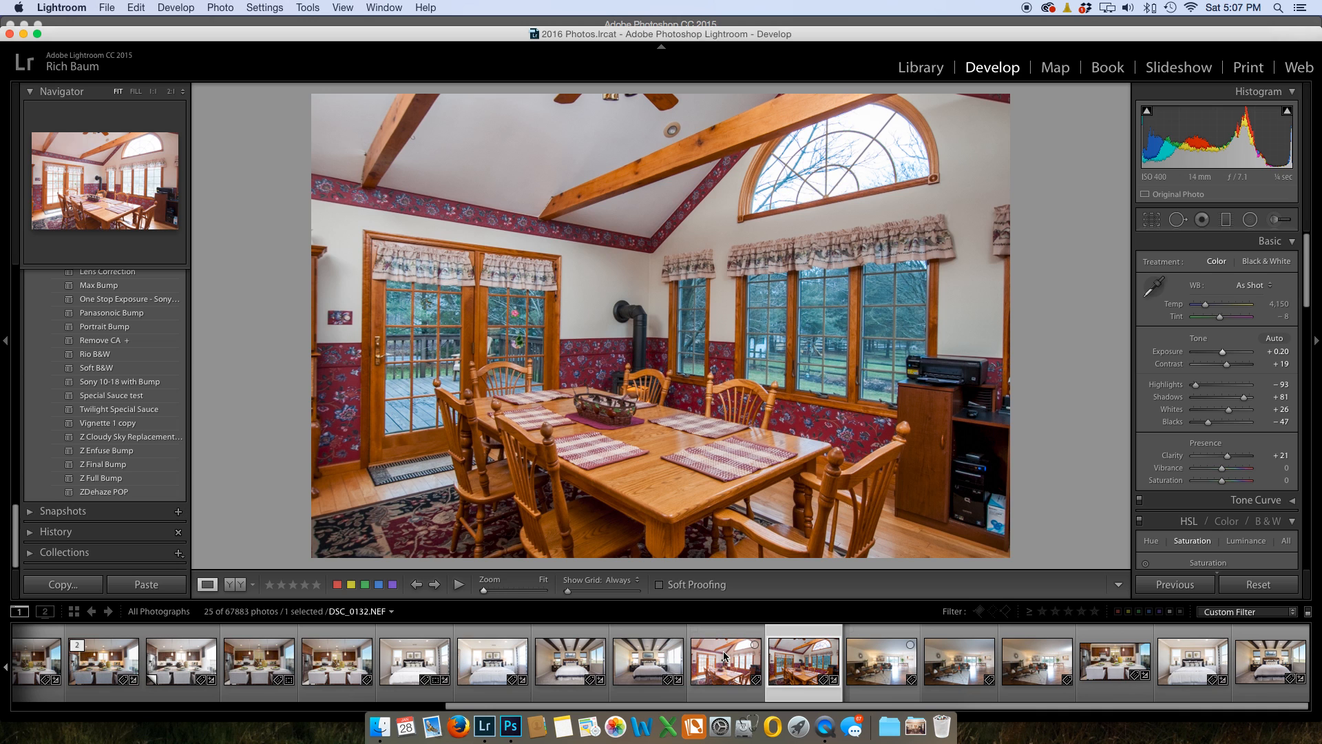
- Set Highlights to -100 and Exposure to -0.55 on DSC_0132.NEF and compare it with DSC_0141.NEF
click(724, 656)
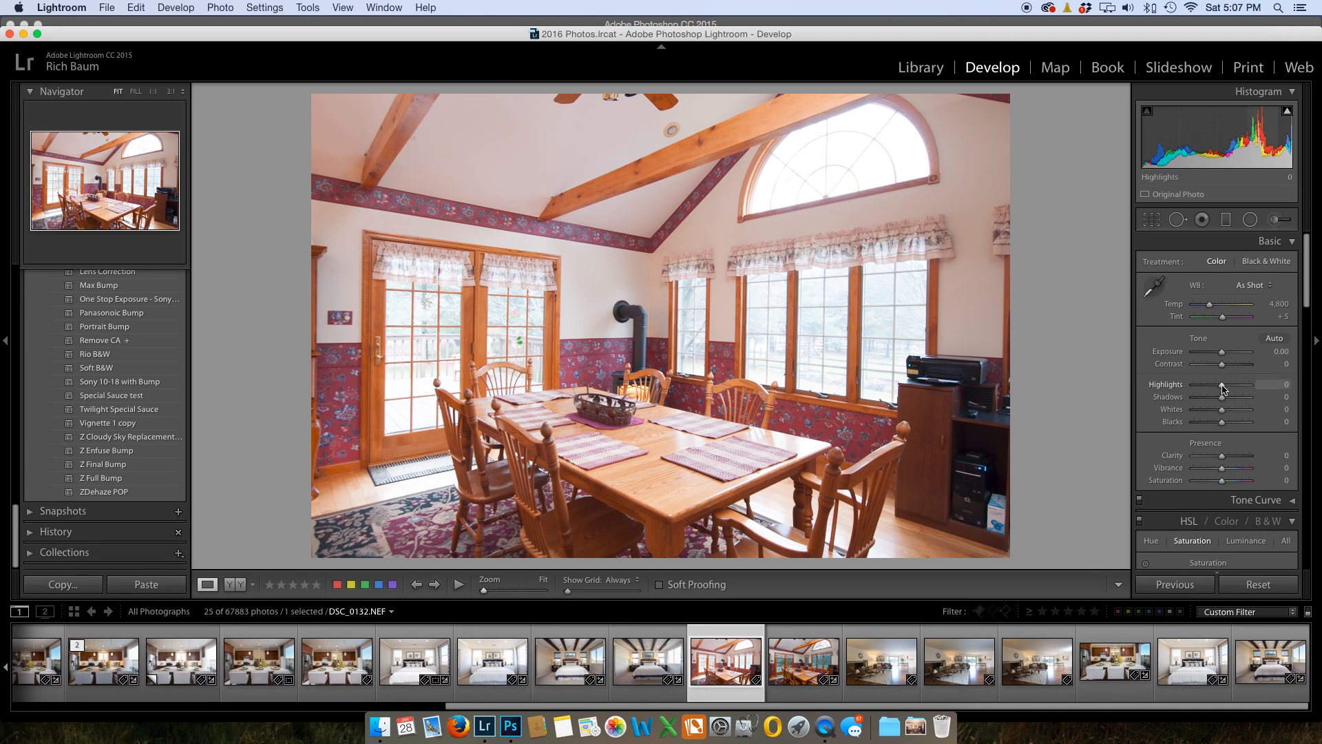
drag(1222, 389, 1193, 384)
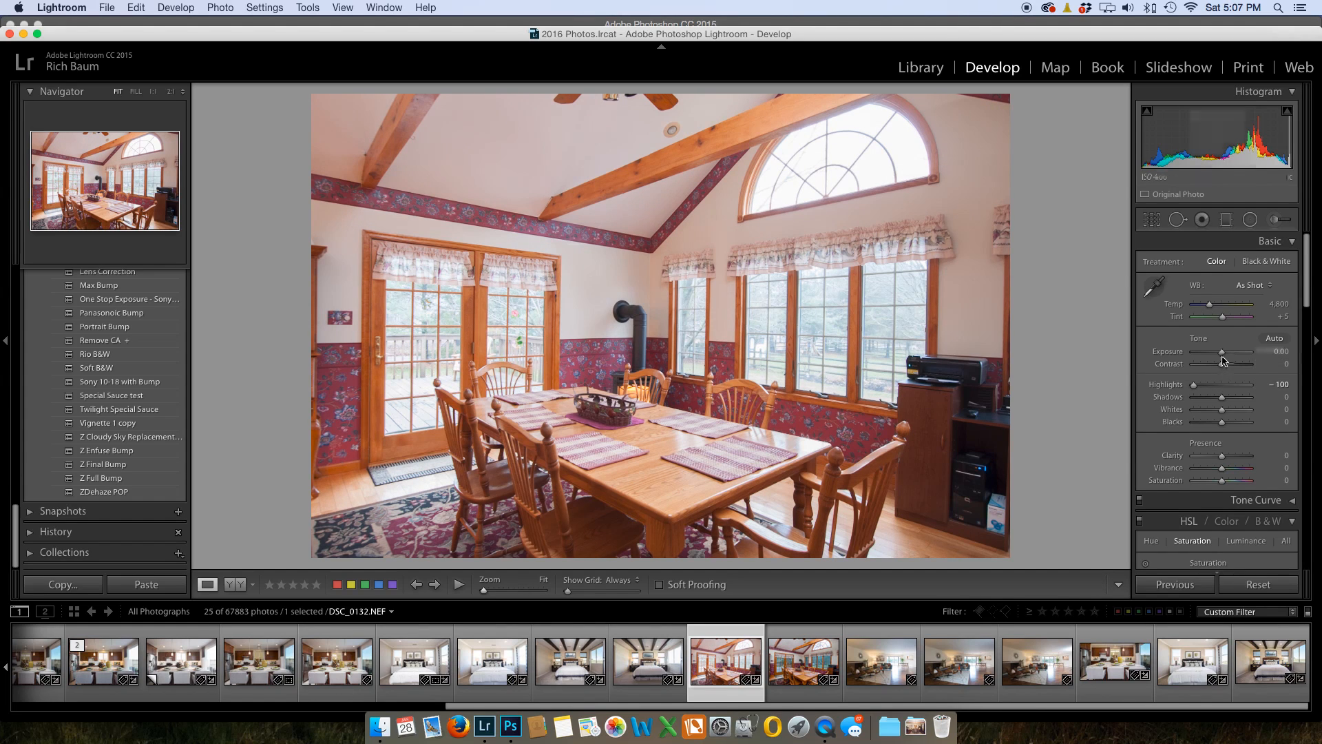
drag(1222, 353, 1219, 355)
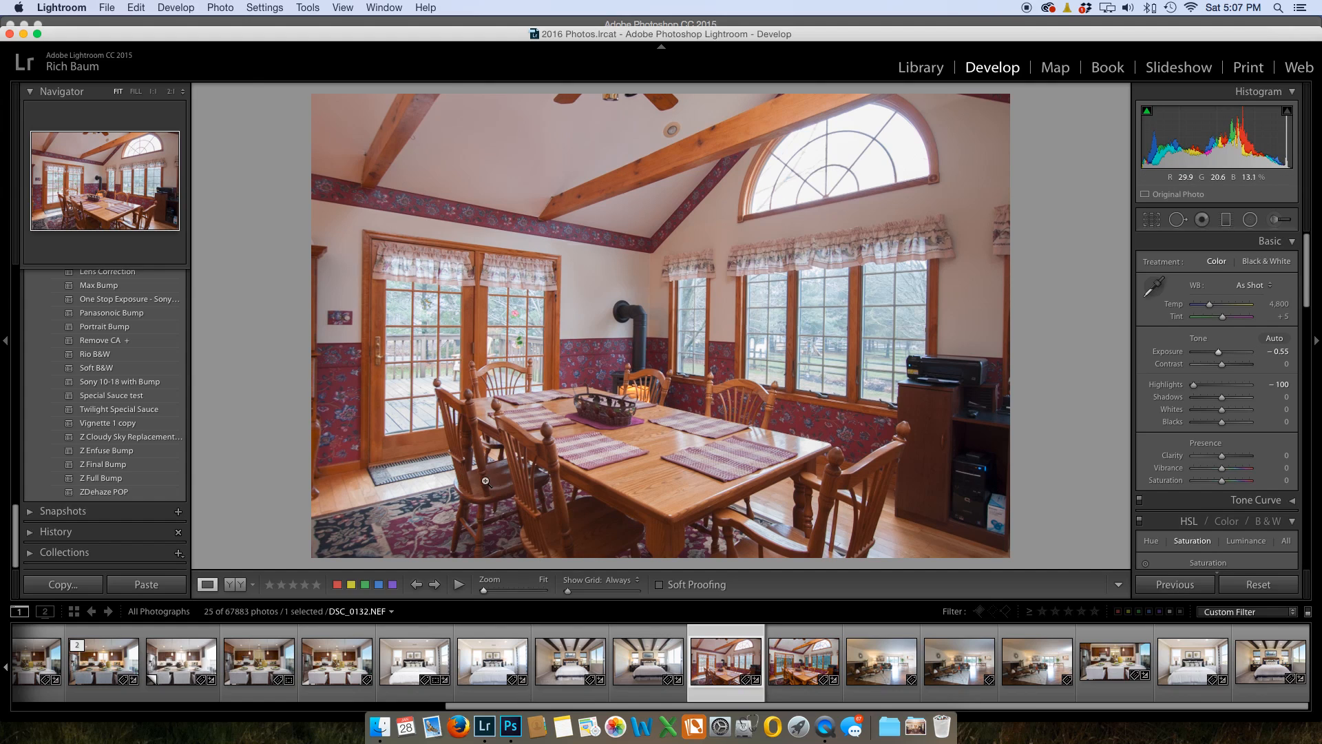
key(Right)
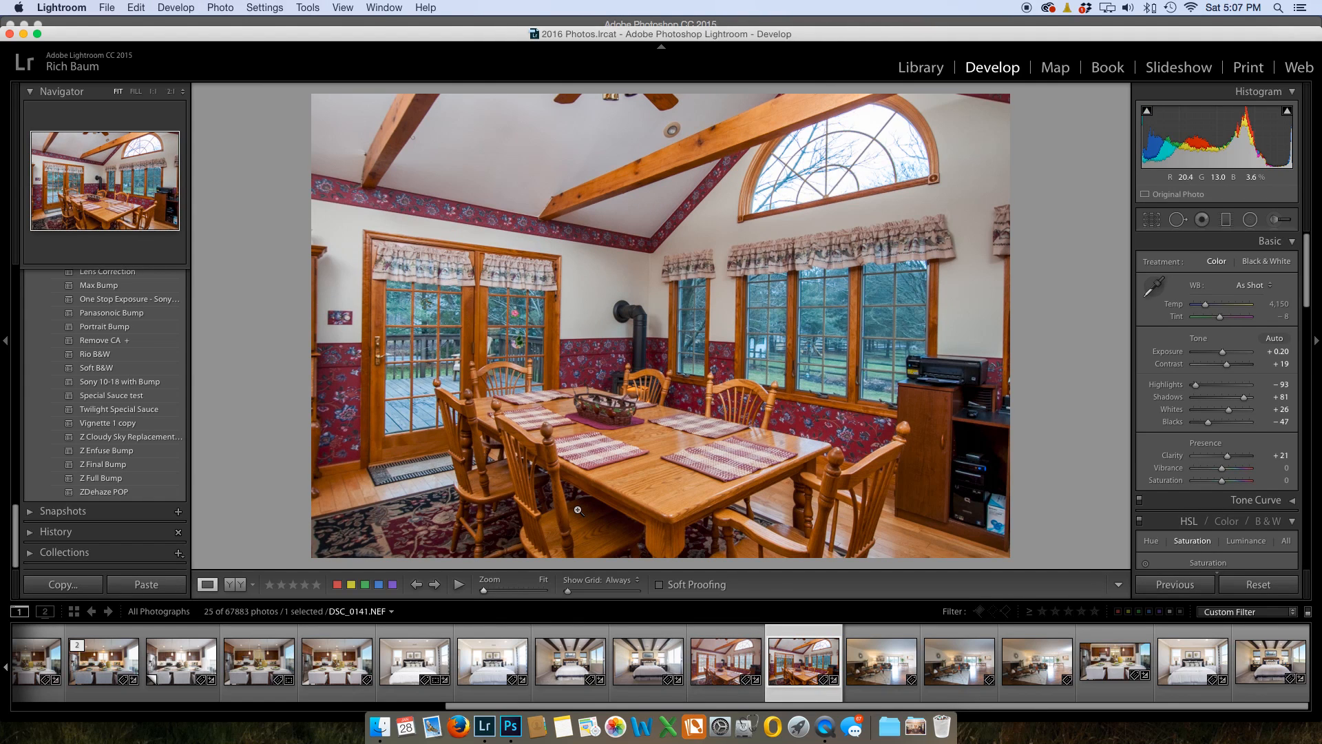
key(Left)
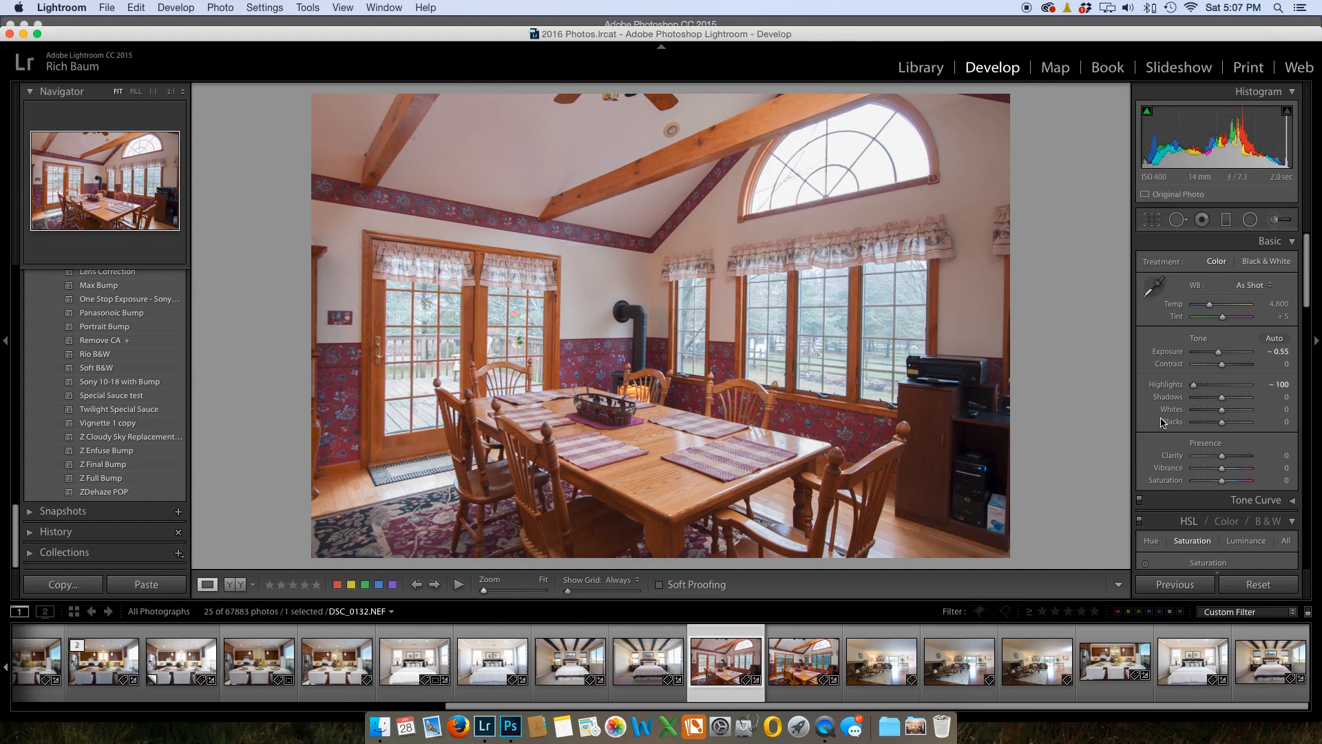
- Set Dehaze to +23 on DSC_0132.NEF, compare it with DSC_0141.NEF and keep Exposure at -0.55
scroll(1162, 422, down, 15)
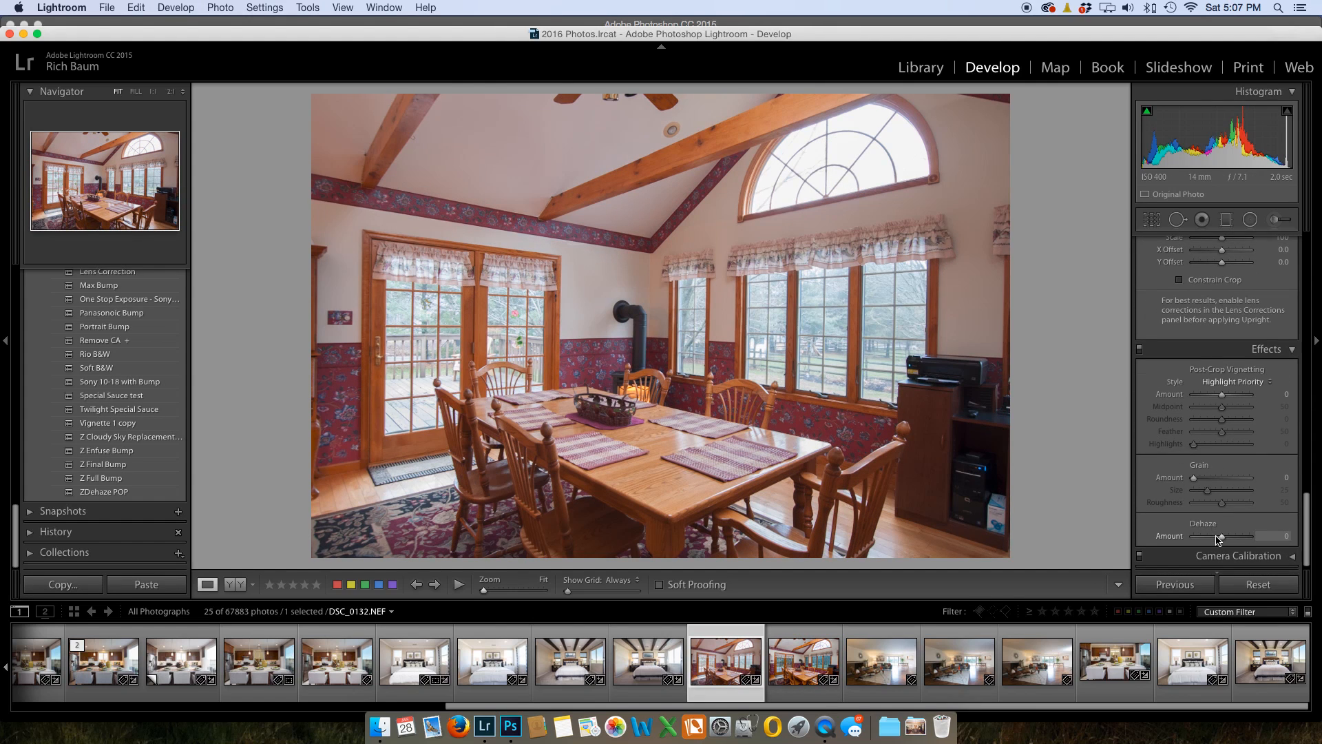
drag(1222, 539, 1229, 541)
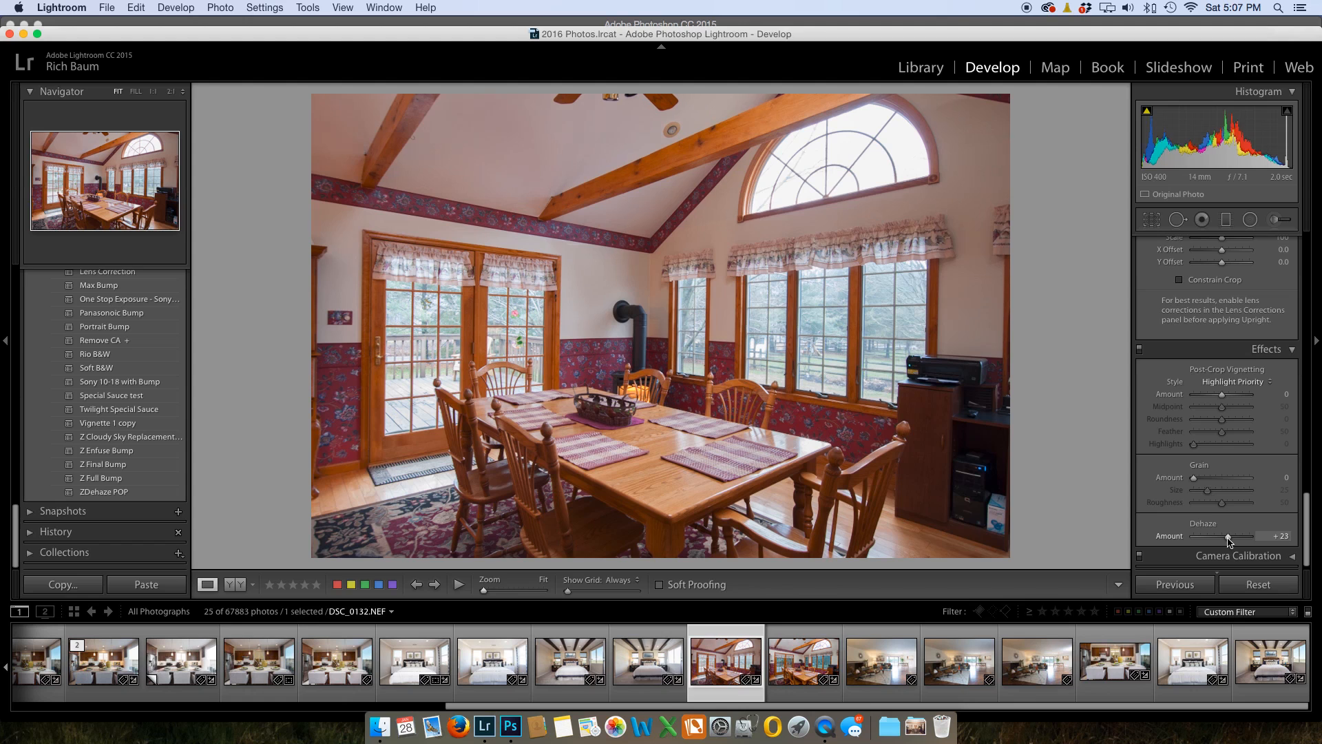
key(super+Right)
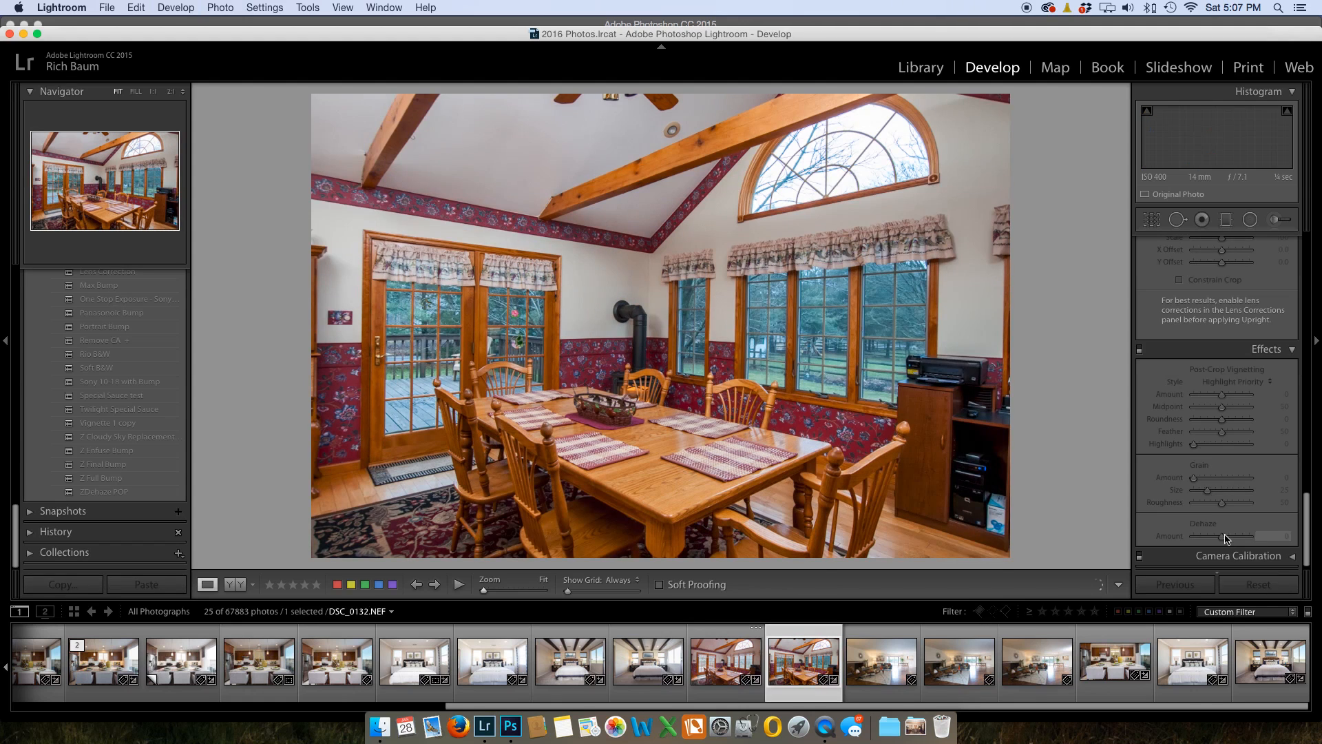
key(super+Left)
key(super+Right)
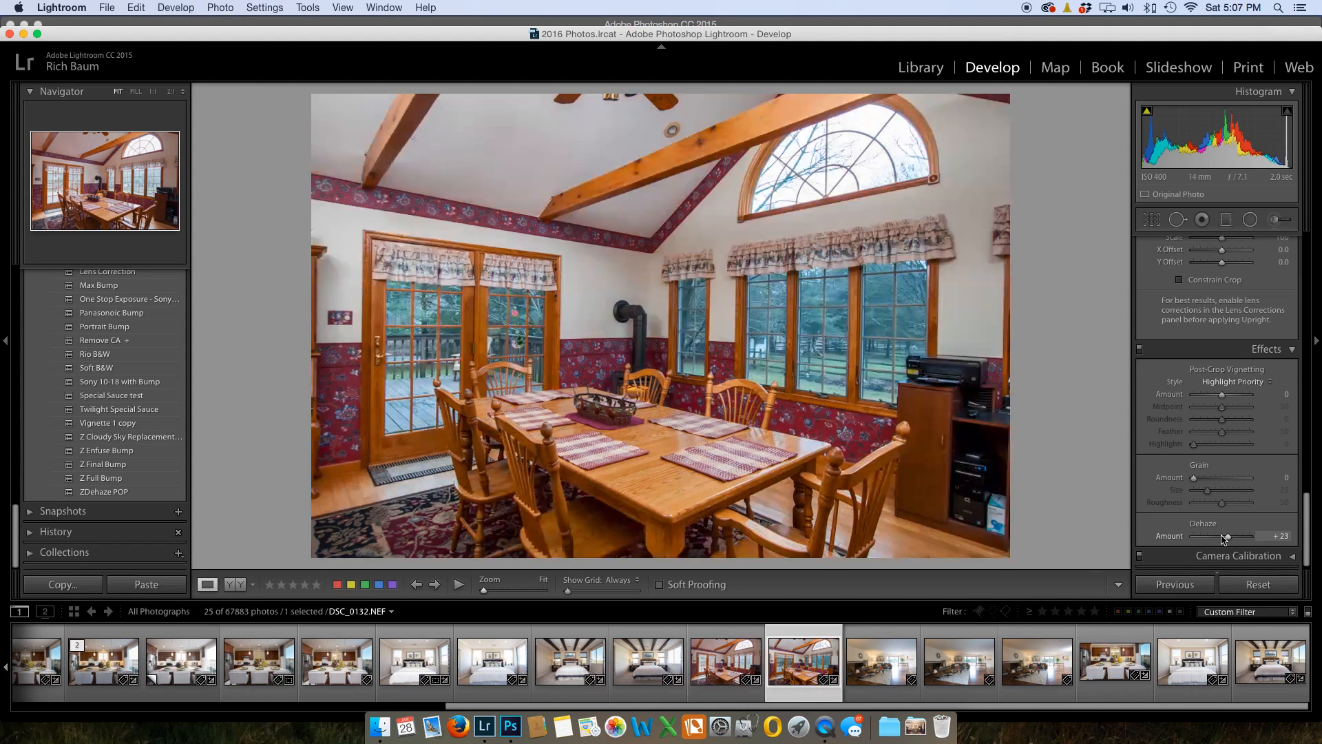
key(super+Left)
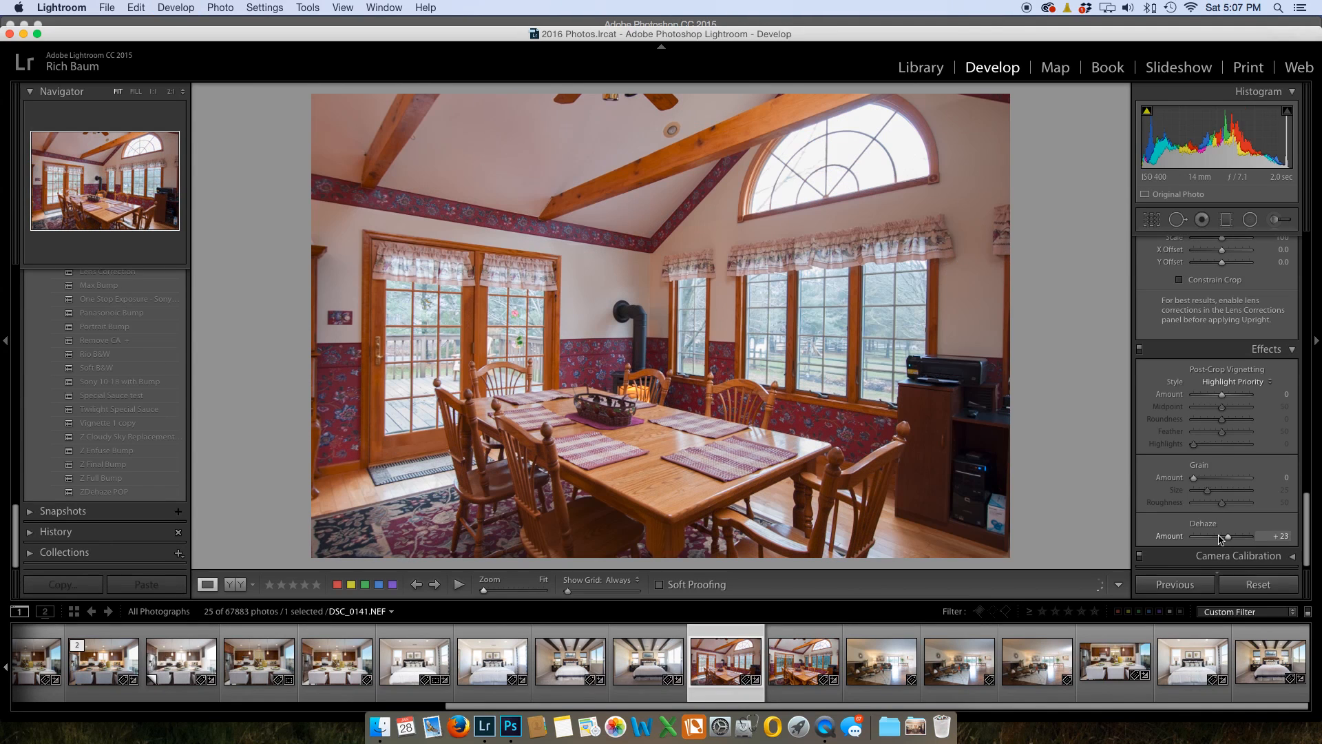
scroll(1210, 428, up, 10)
scroll(1212, 413, up, 2)
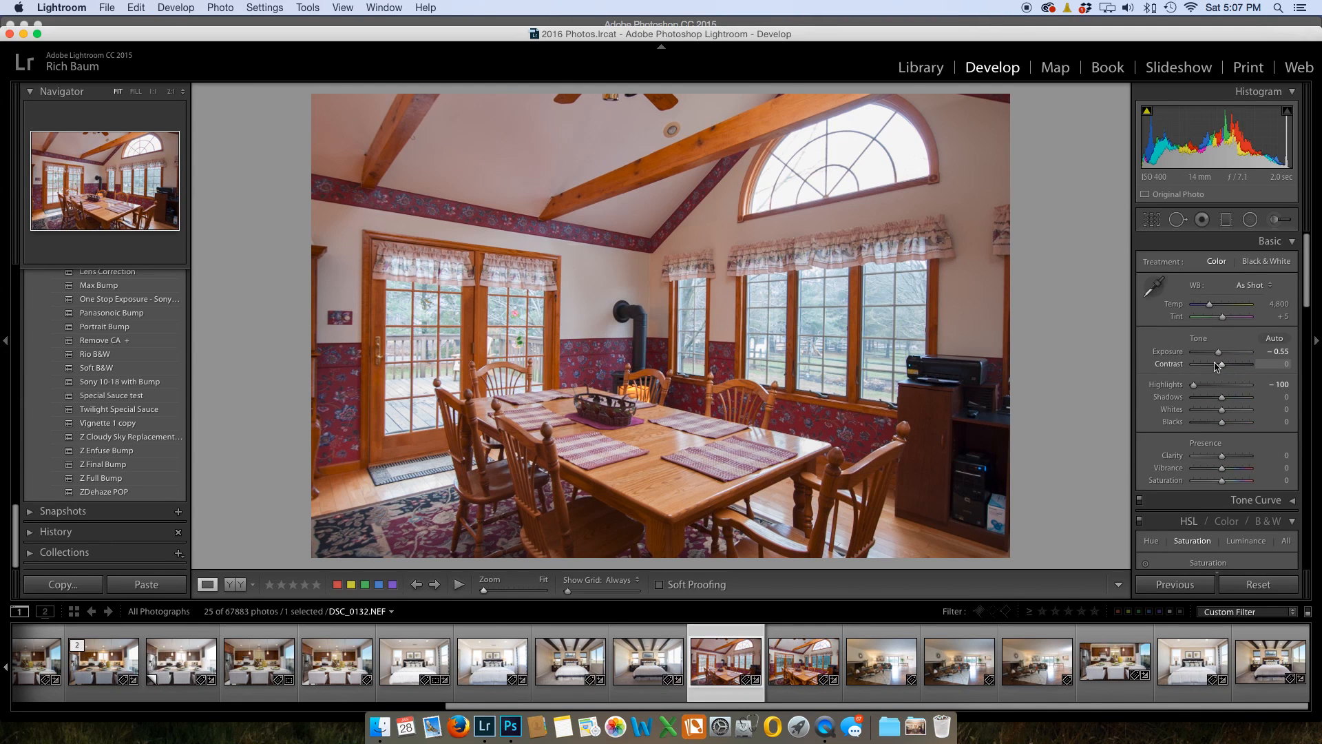
drag(1220, 356, 1220, 355)
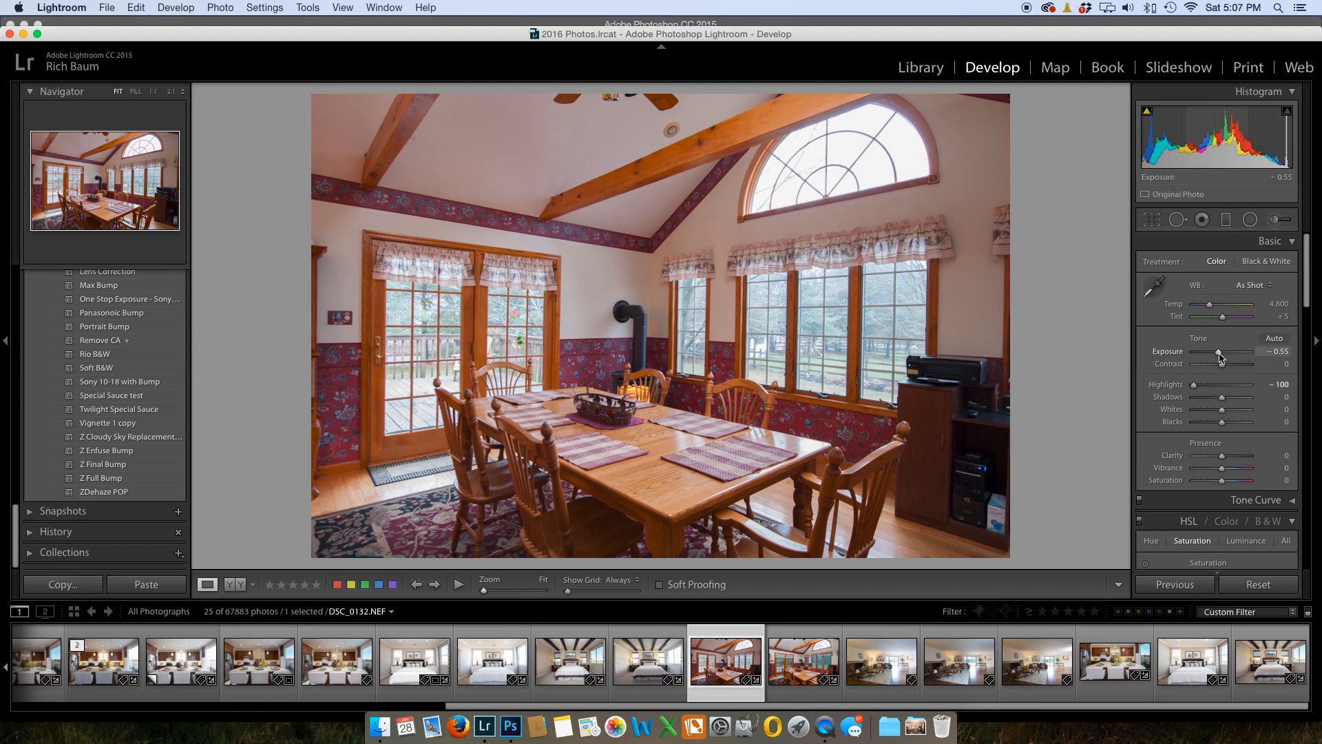
- Open DSC_0132.NEF and DSC_0141.NEF together as layers of one document in Photoshop
super+click(796, 669)
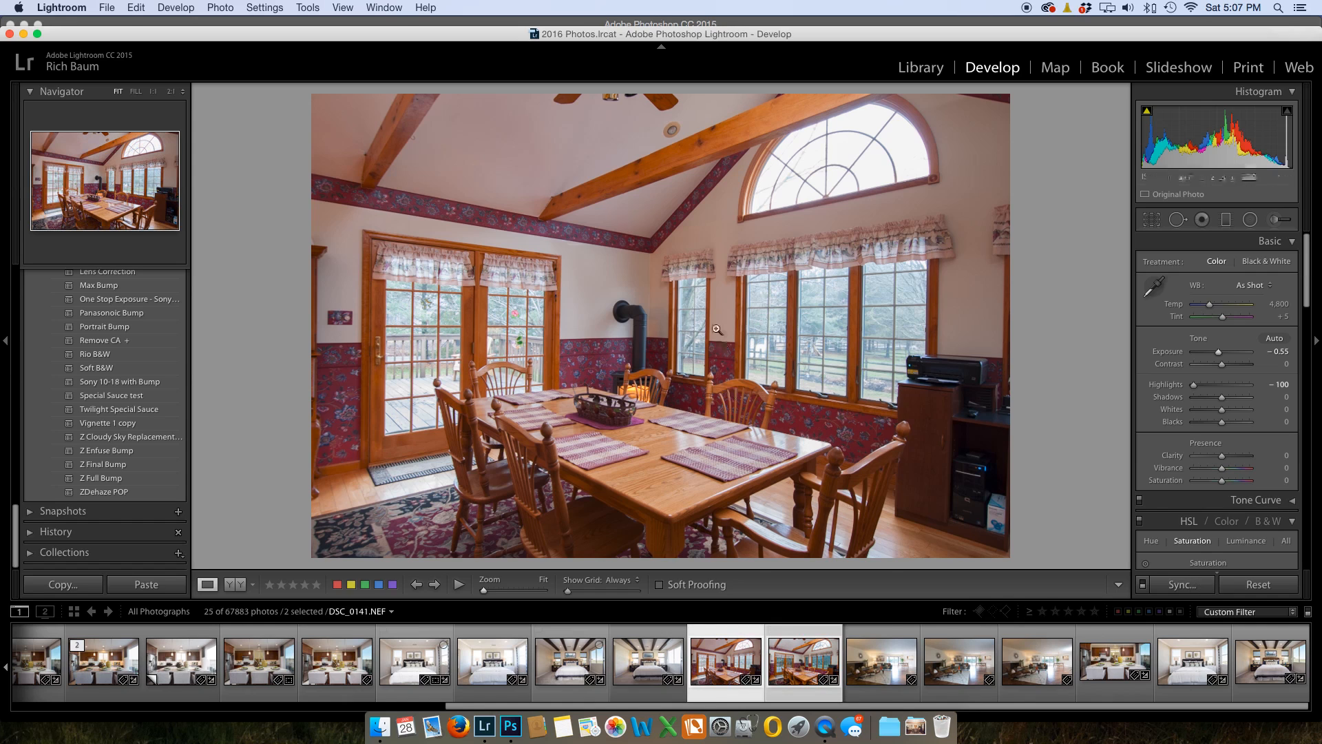
right_click(716, 333)
mouse_move(773, 429)
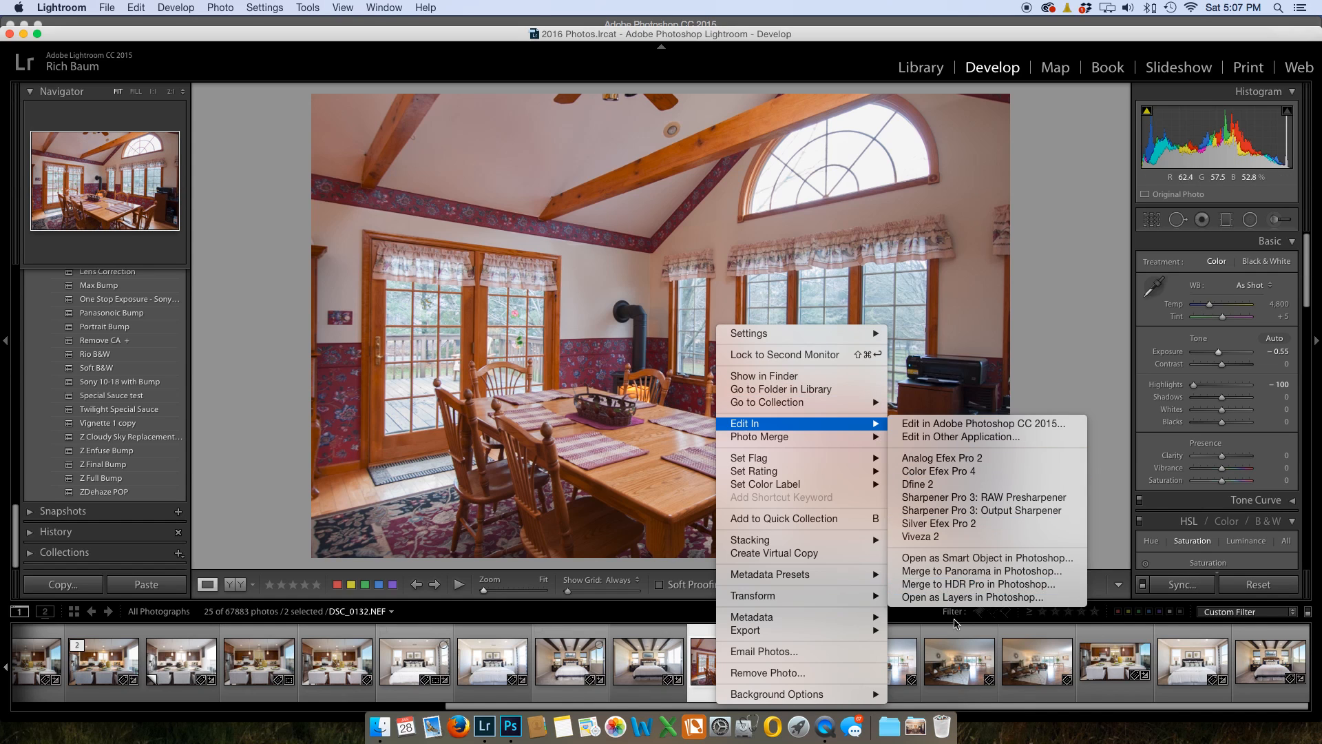
click(952, 597)
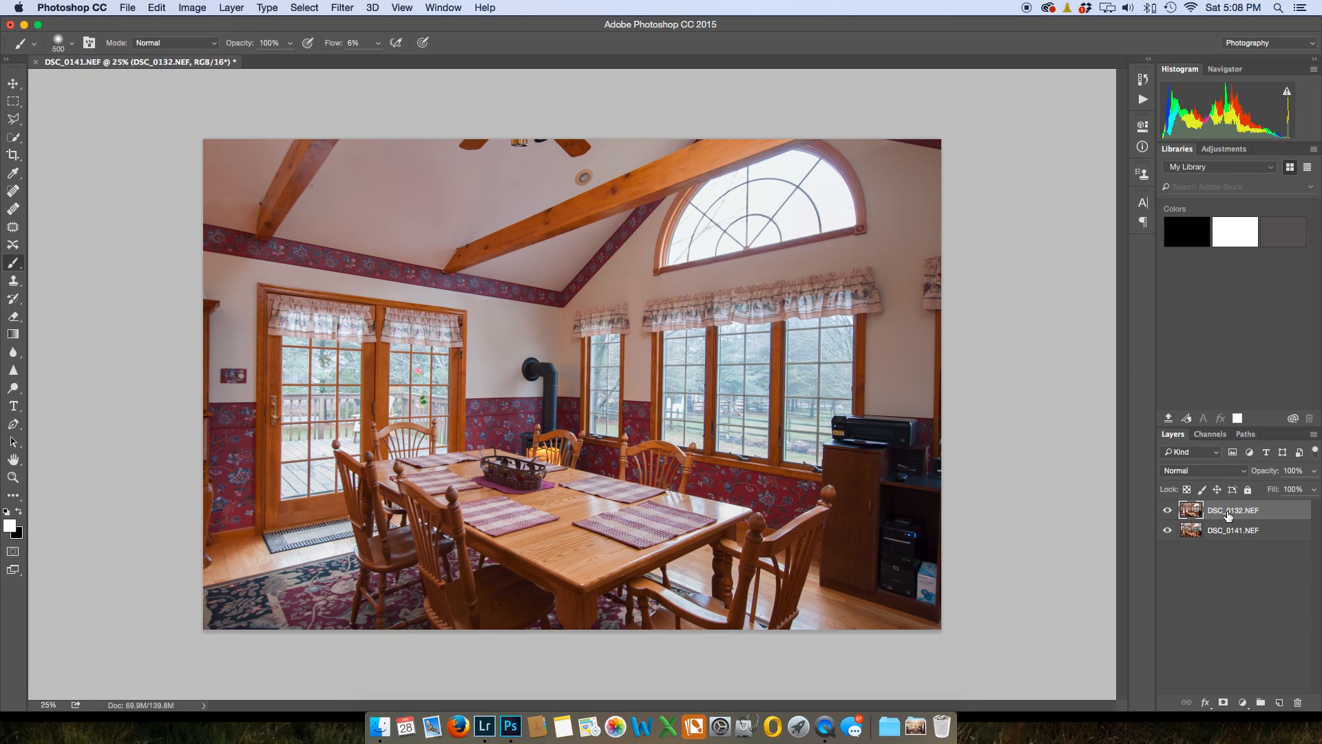
- Place the DSC_0141.NEF layer above DSC_0132.NEF and auto-align both layers with the Auto projection
drag(1220, 528, 1220, 504)
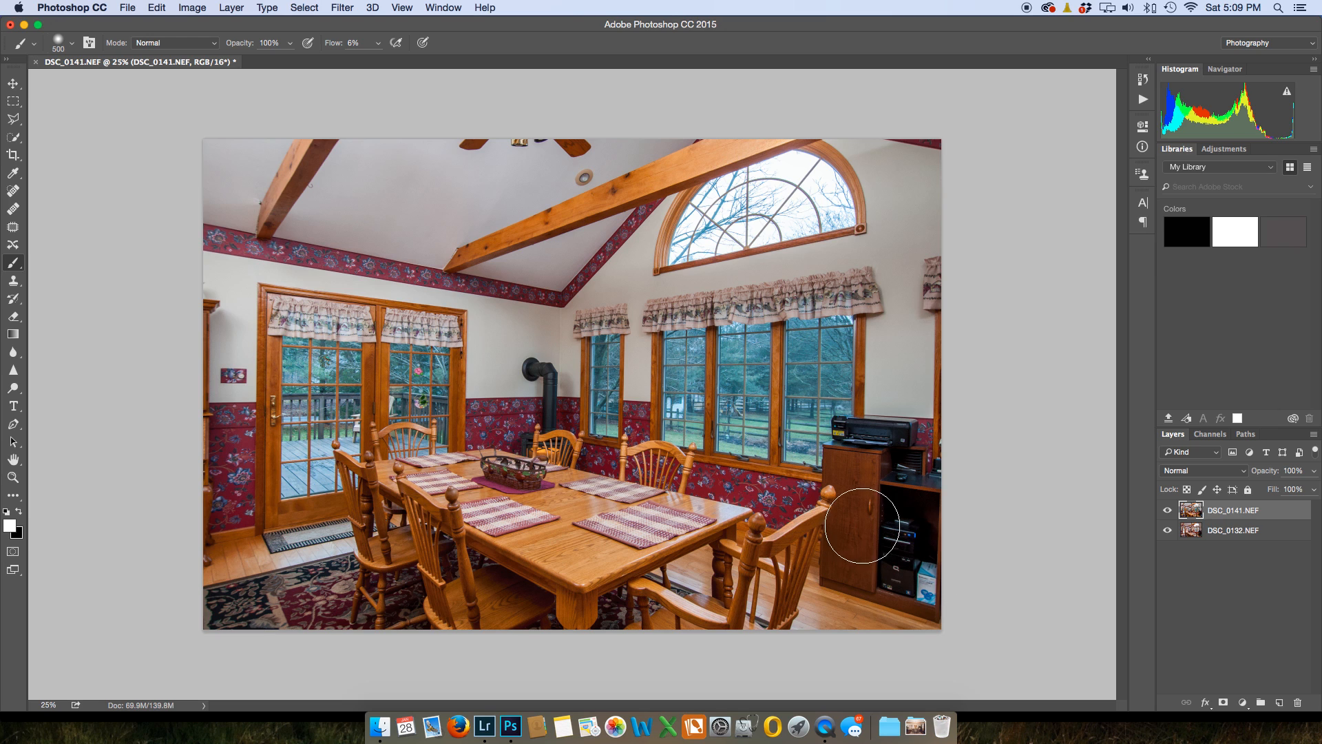
click(1221, 534)
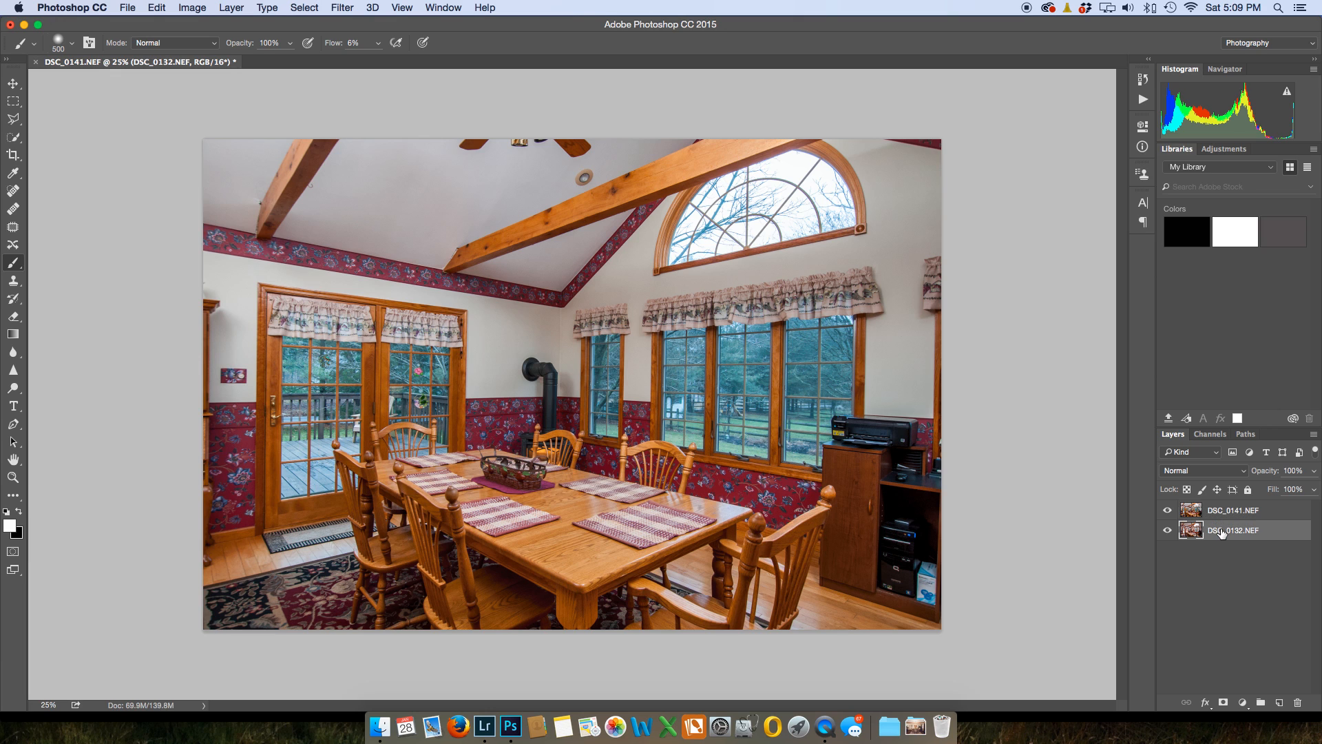
shift+click(1221, 517)
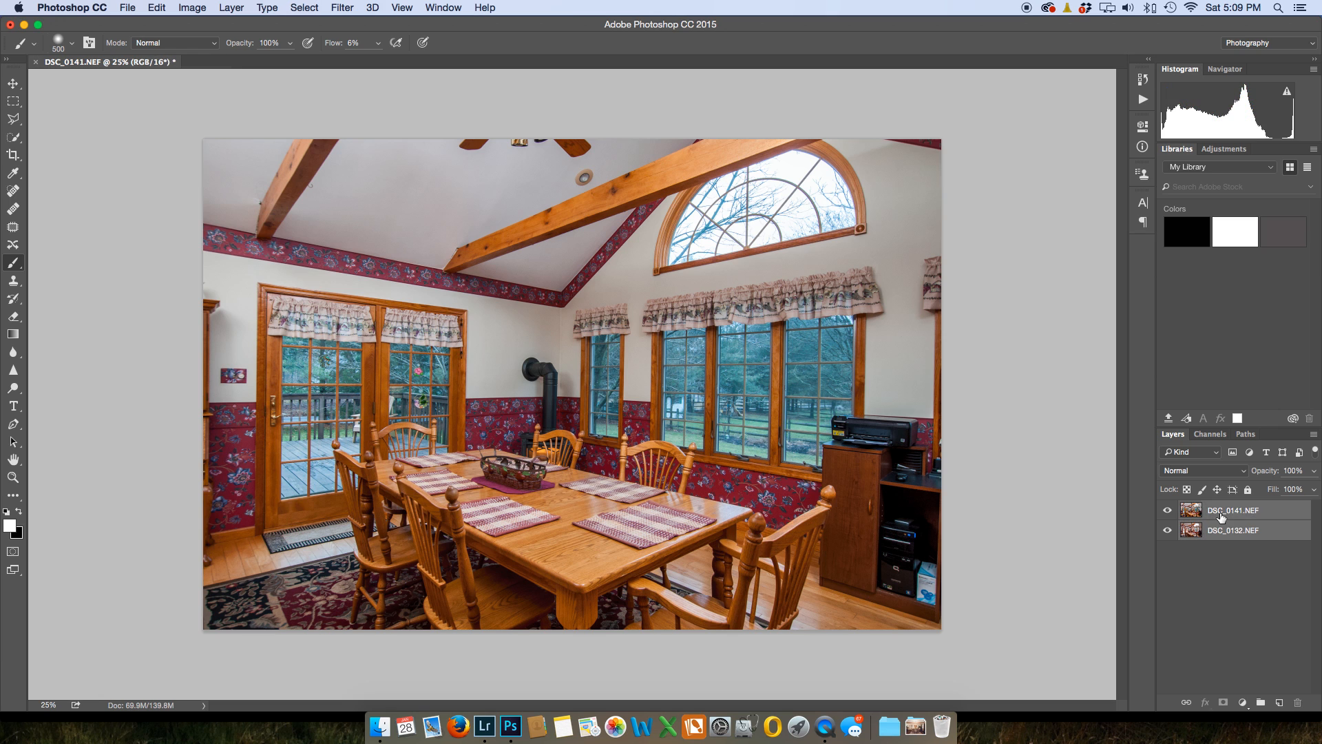
click(160, 7)
click(178, 314)
click(158, 11)
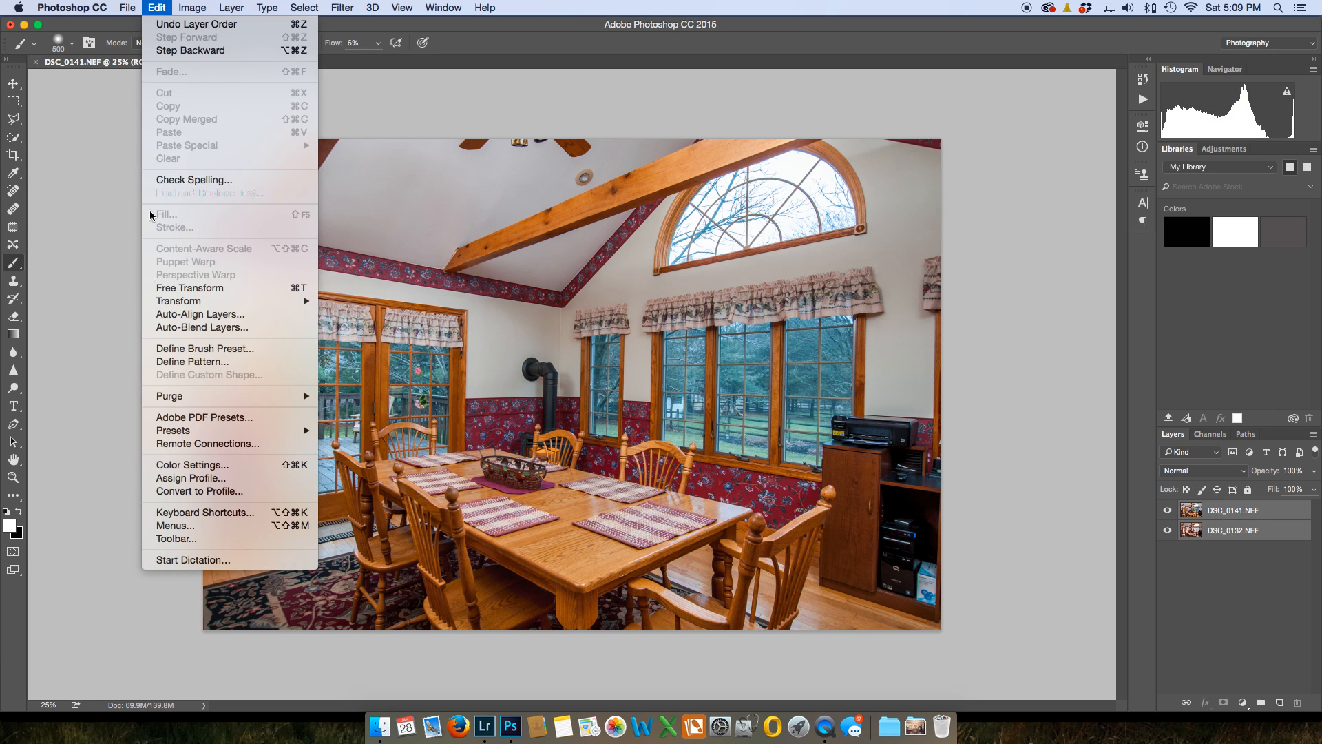
click(187, 314)
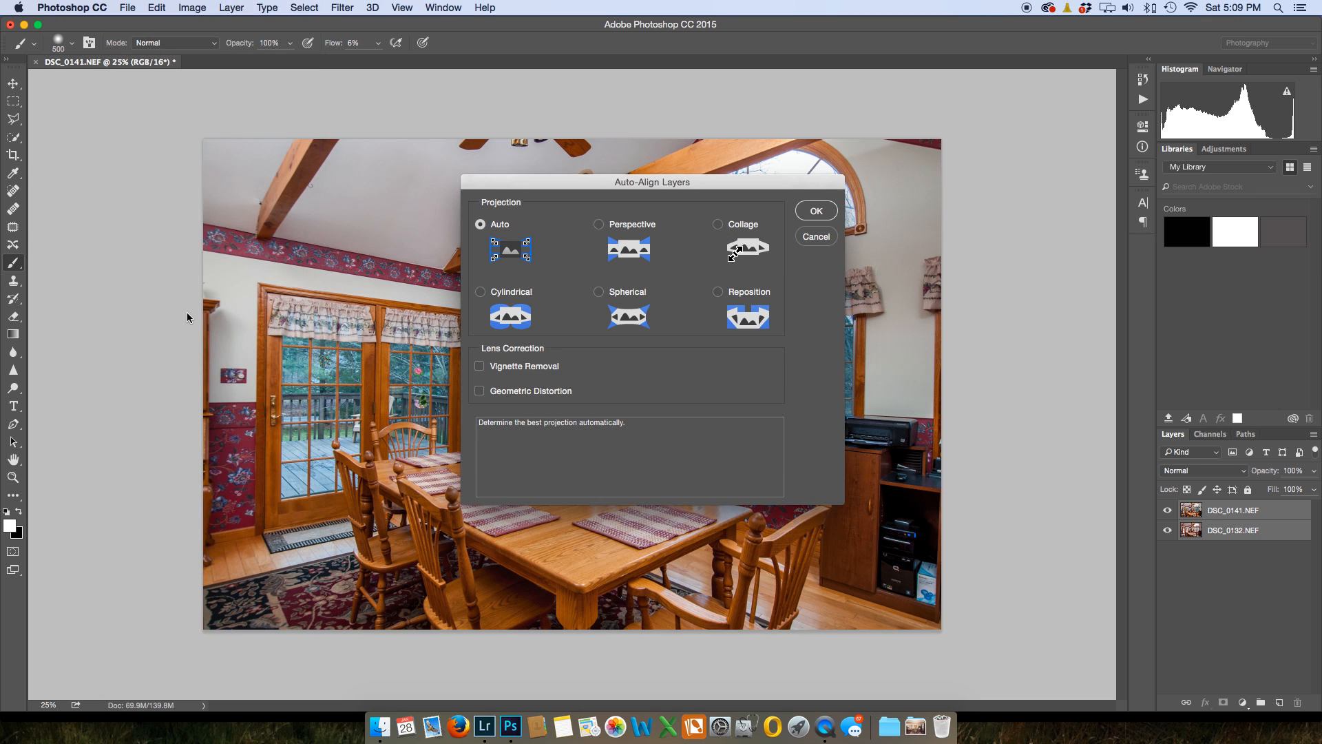
click(810, 218)
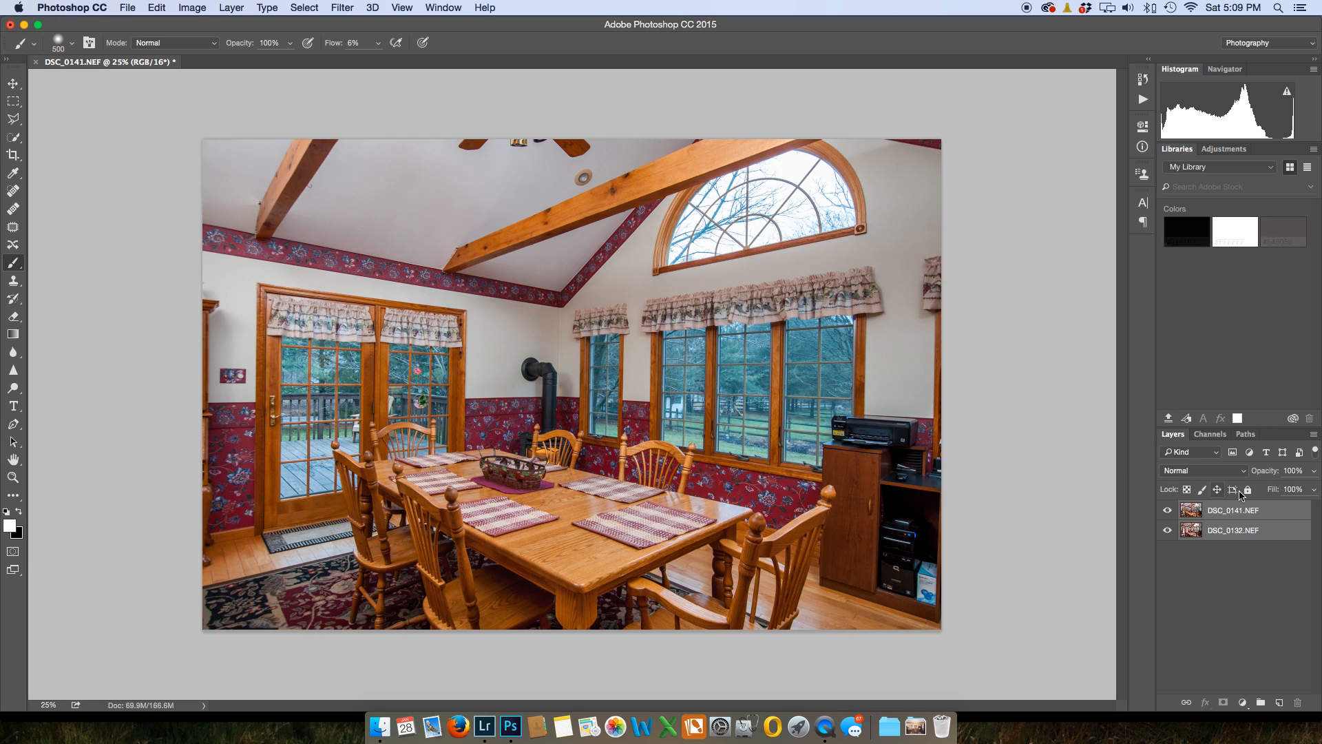
- Move the DSC_0132.NEF layer above DSC_0141.NEF and add a black layer mask that hides it
click(1237, 513)
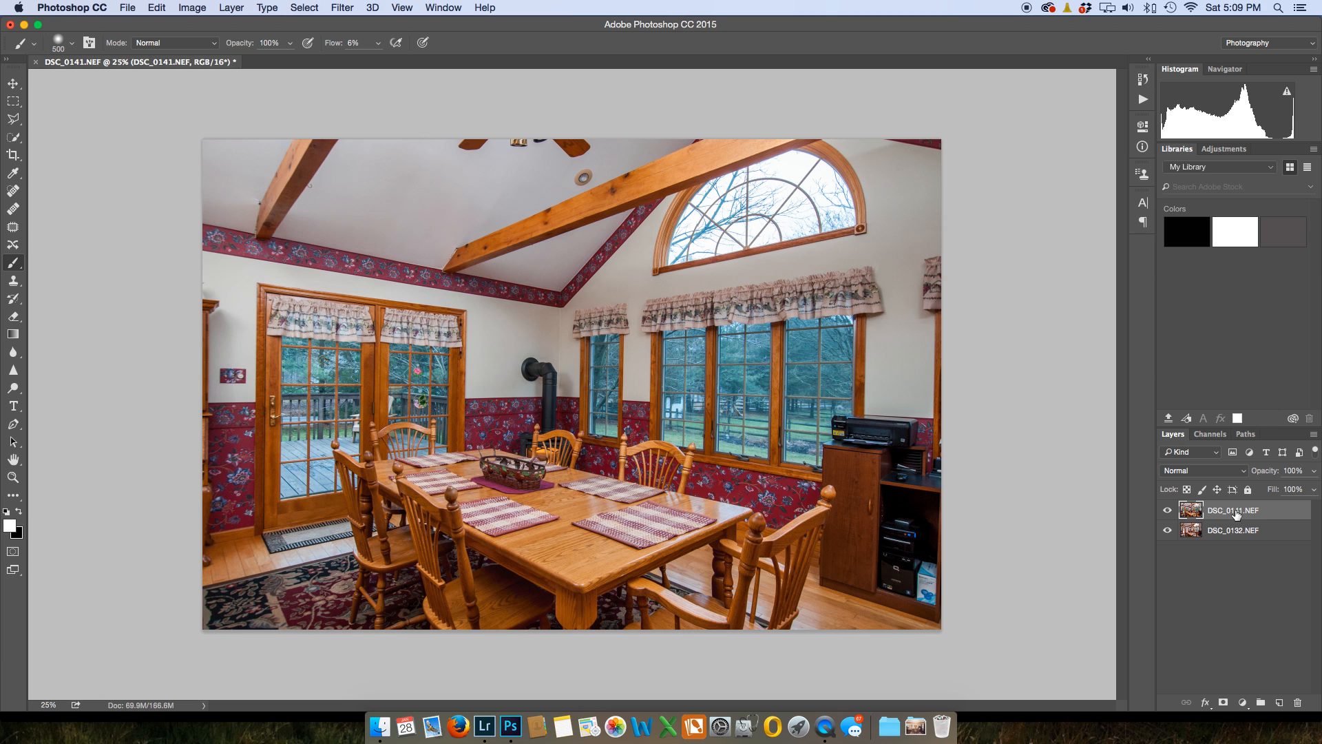
drag(1220, 515, 1219, 534)
click(1216, 515)
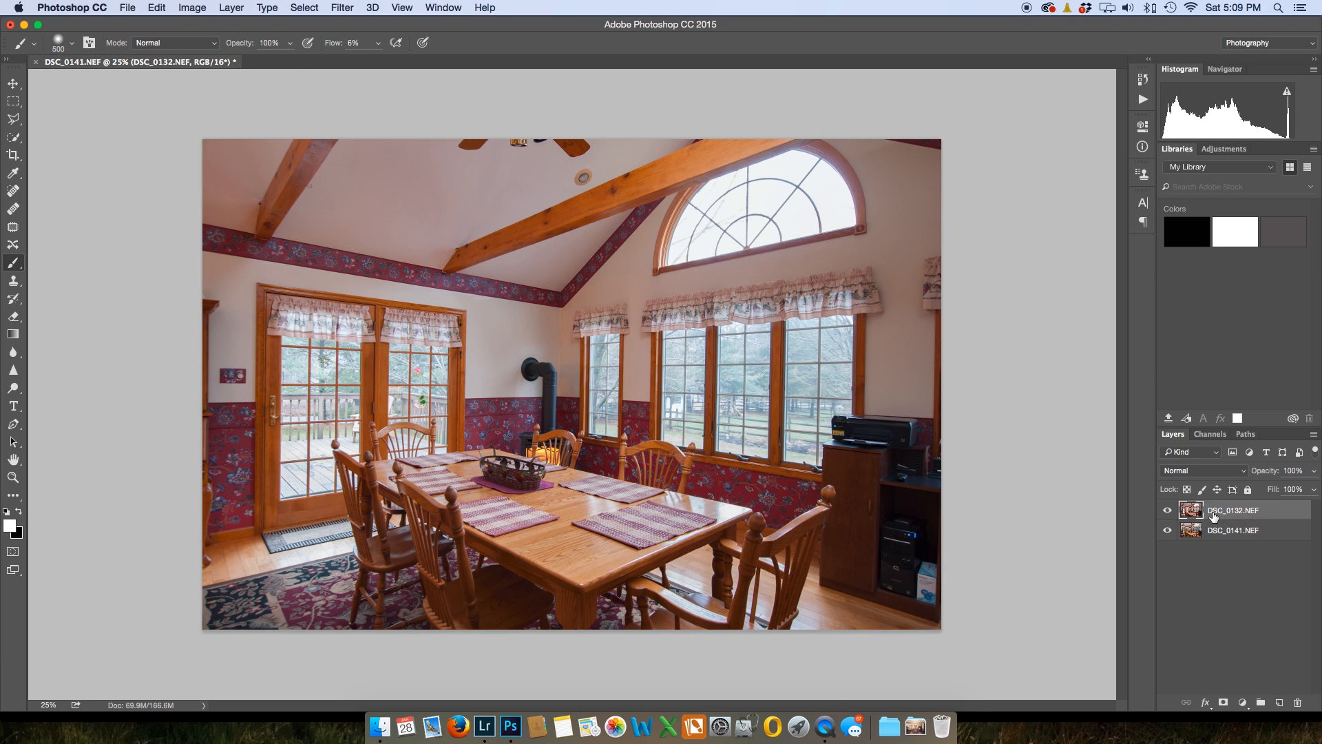
alt+click(1223, 703)
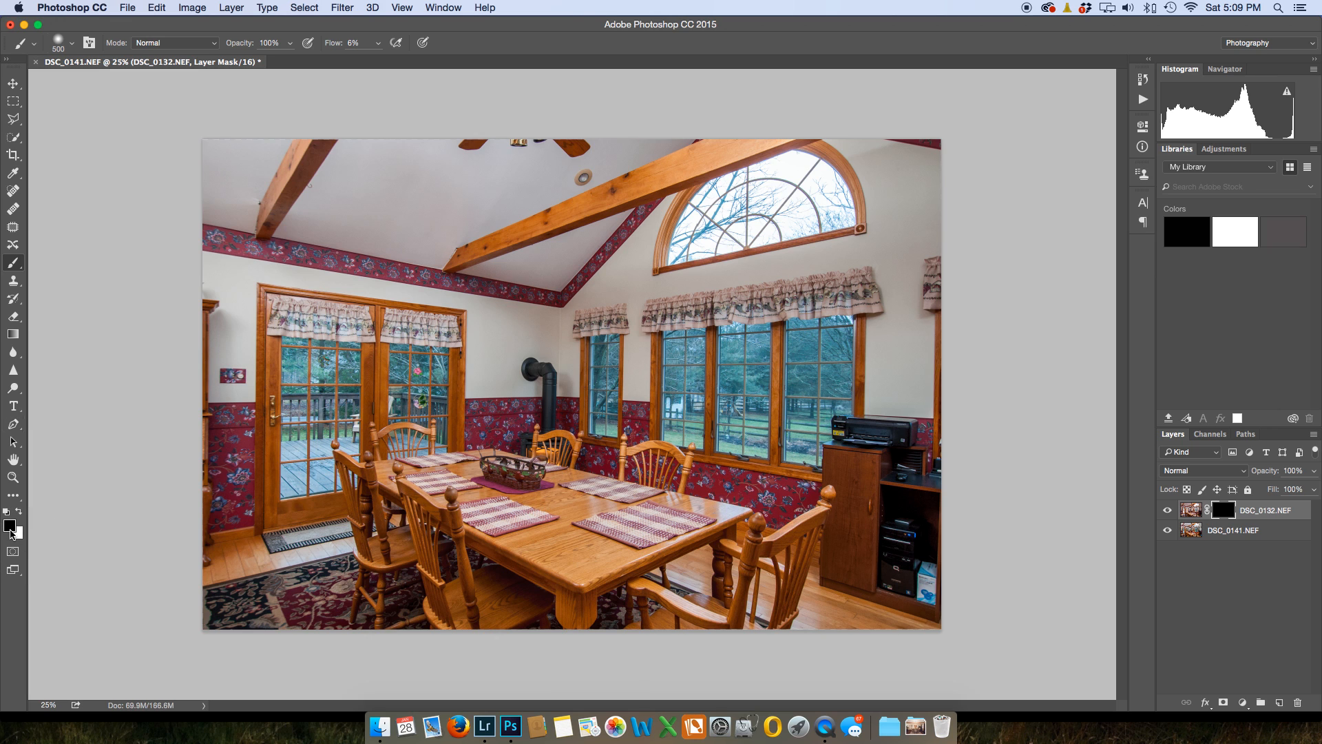
- Paint white over parts of the room on the DSC_0132.NEF mask at 6% flow, starting with brush size 800 and reducing it to 400
key(x)
key(bracketright)
key(bracketright)
key(bracketright)
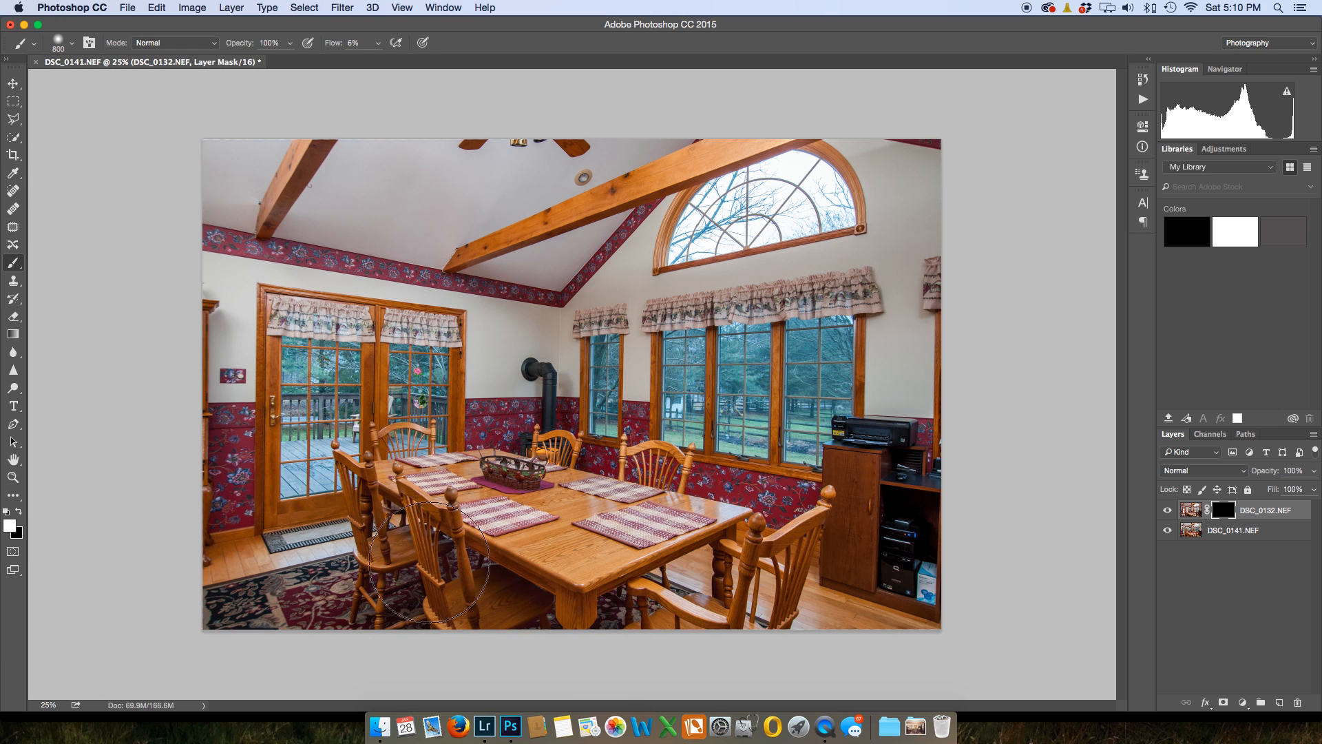
drag(659, 615, 662, 623)
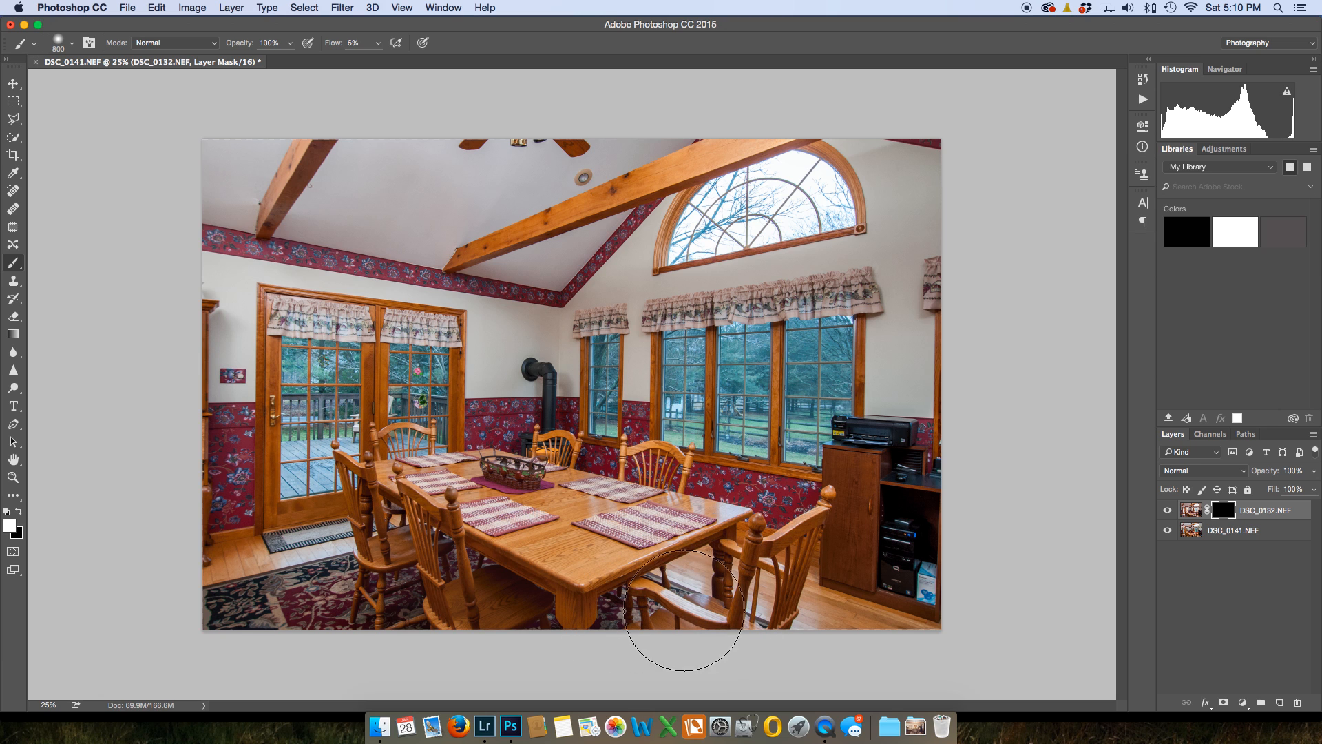
mouse_move(248, 545)
mouse_down()
mouse_move(312, 545)
mouse_move(229, 397)
mouse_move(206, 409)
mouse_move(225, 311)
mouse_move(212, 369)
mouse_move(200, 255)
mouse_move(275, 241)
mouse_move(550, 268)
mouse_move(255, 232)
mouse_move(414, 166)
mouse_up()
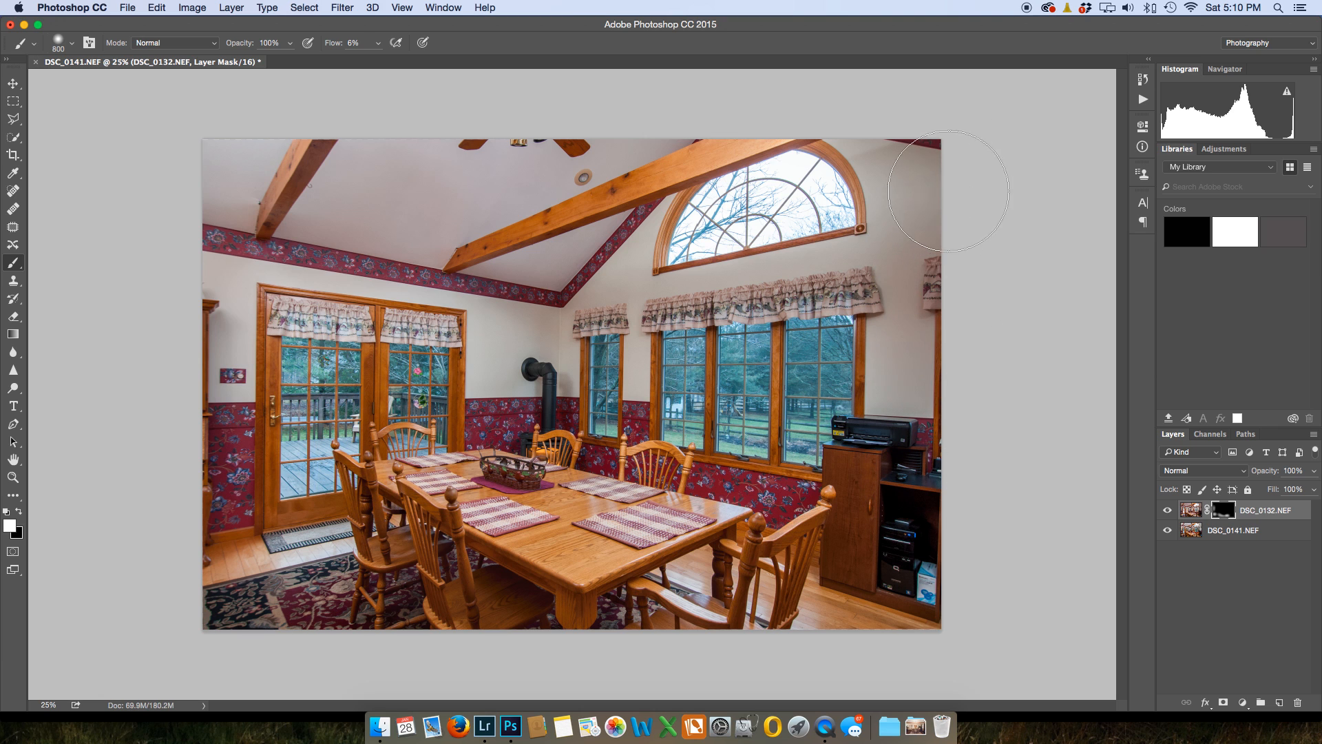
drag(850, 305, 803, 307)
key(bracketleft)
key(bracketleft)
key(bracketleft)
key(bracketleft)
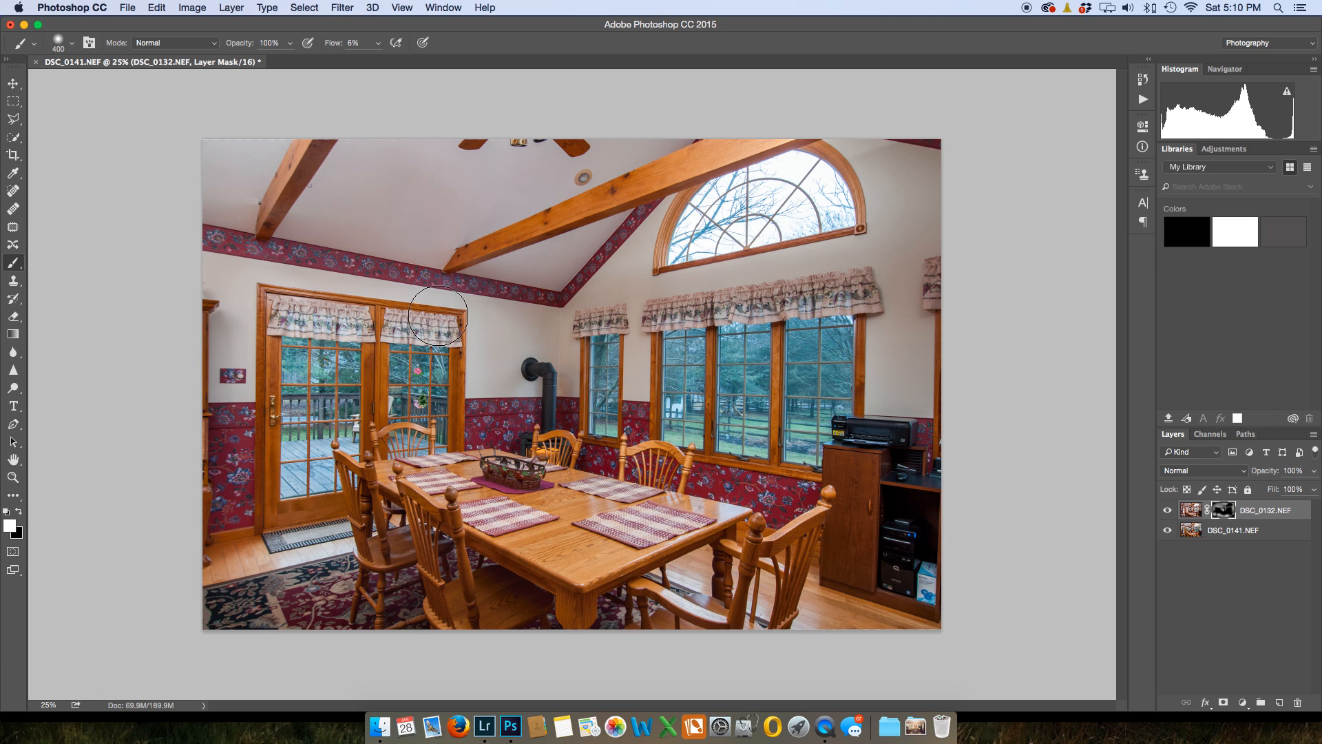
- Switch the mask brush to black at size 600 and save the blended dining room document
key(x)
key(bracketright)
key(bracketright)
key(bracketright)
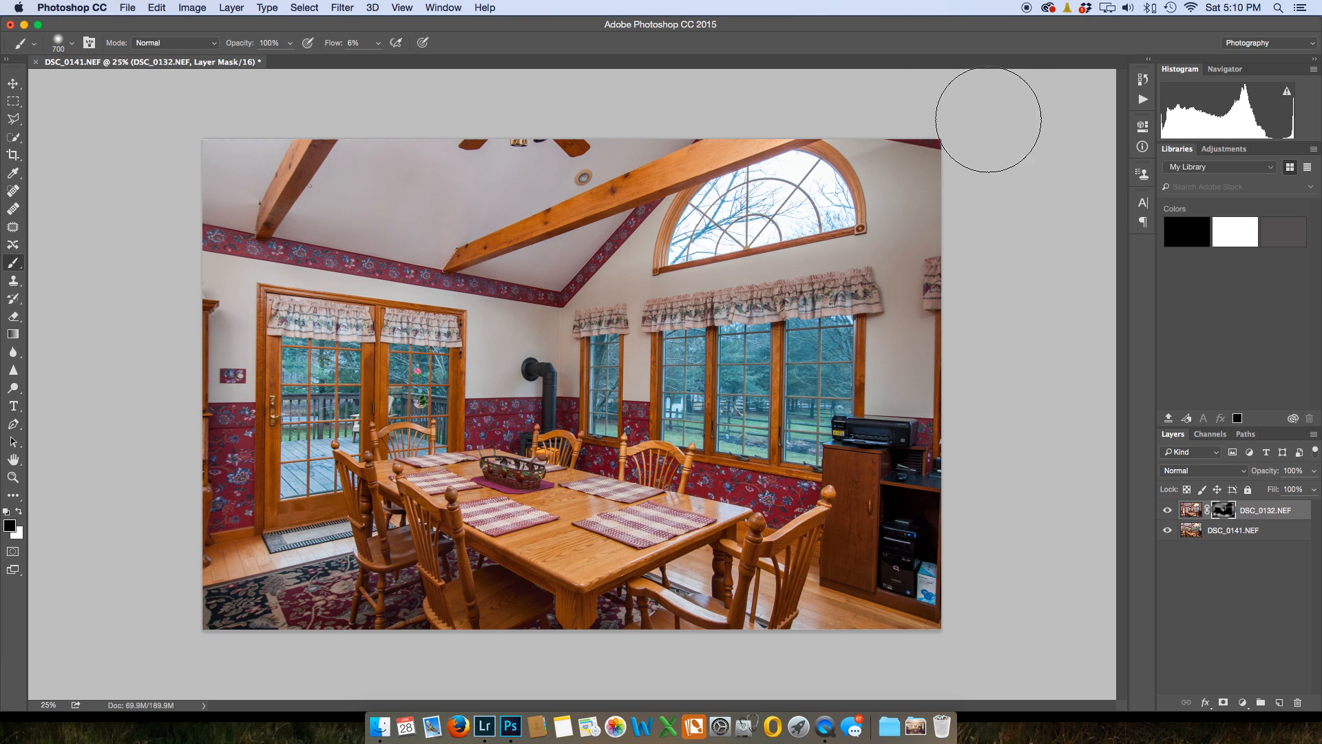
key(bracketleft)
key(super+s)
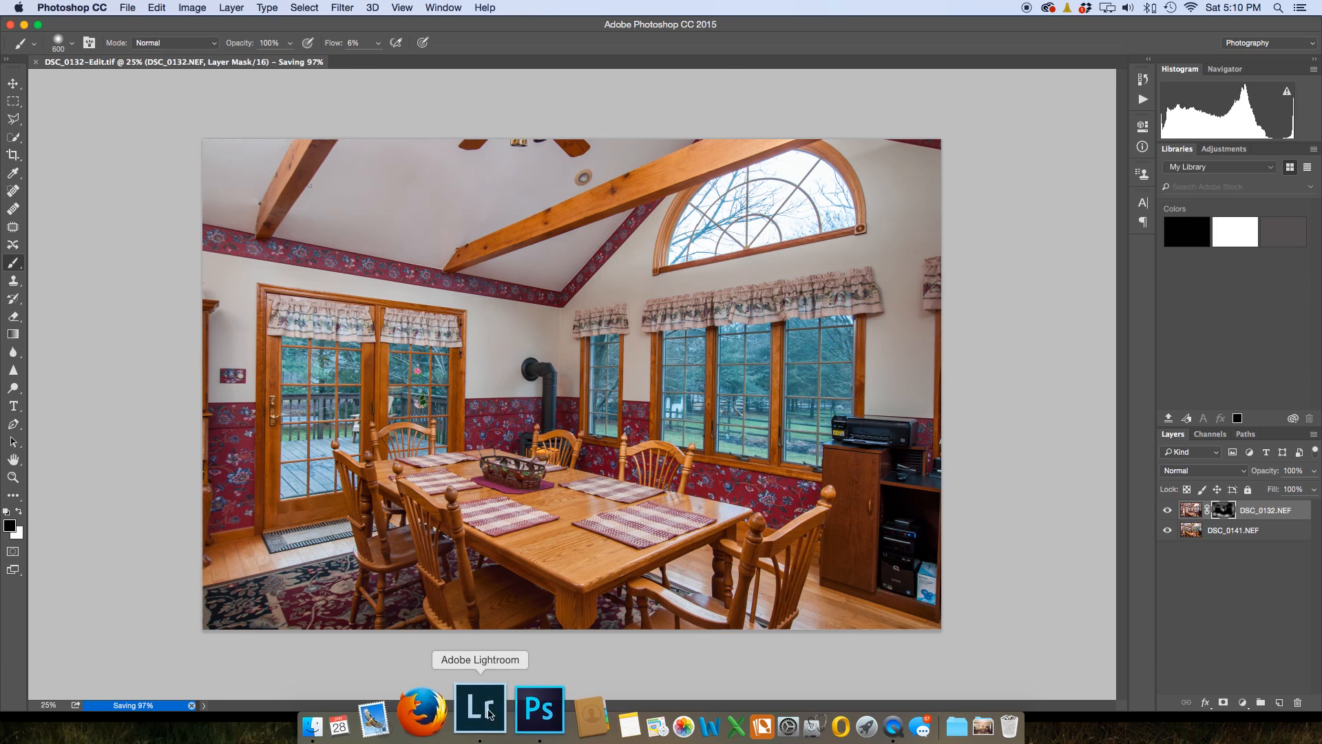
- Switch to Lightroom's Library module and compare the living room photos Ambient.NEF, Lit Shot.NEF and Lit Shot 2.NEF
click(485, 713)
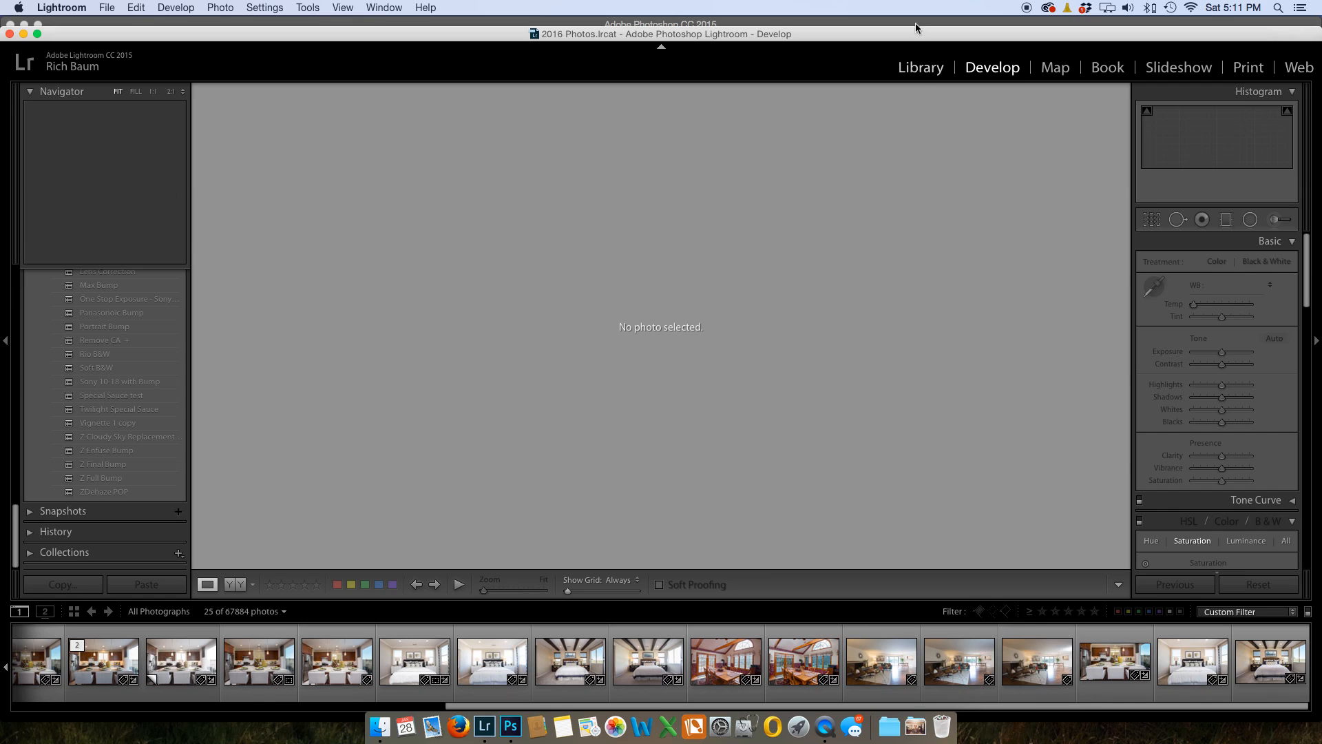
click(923, 73)
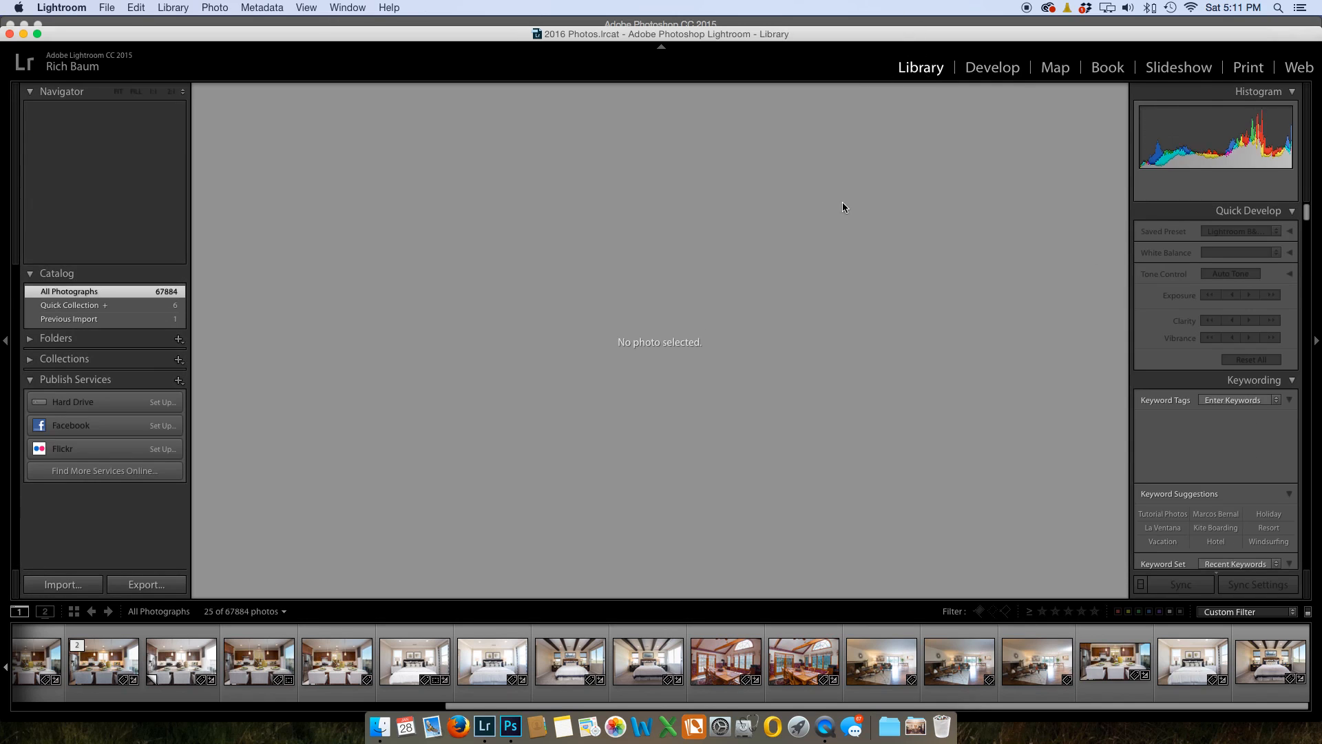
click(954, 670)
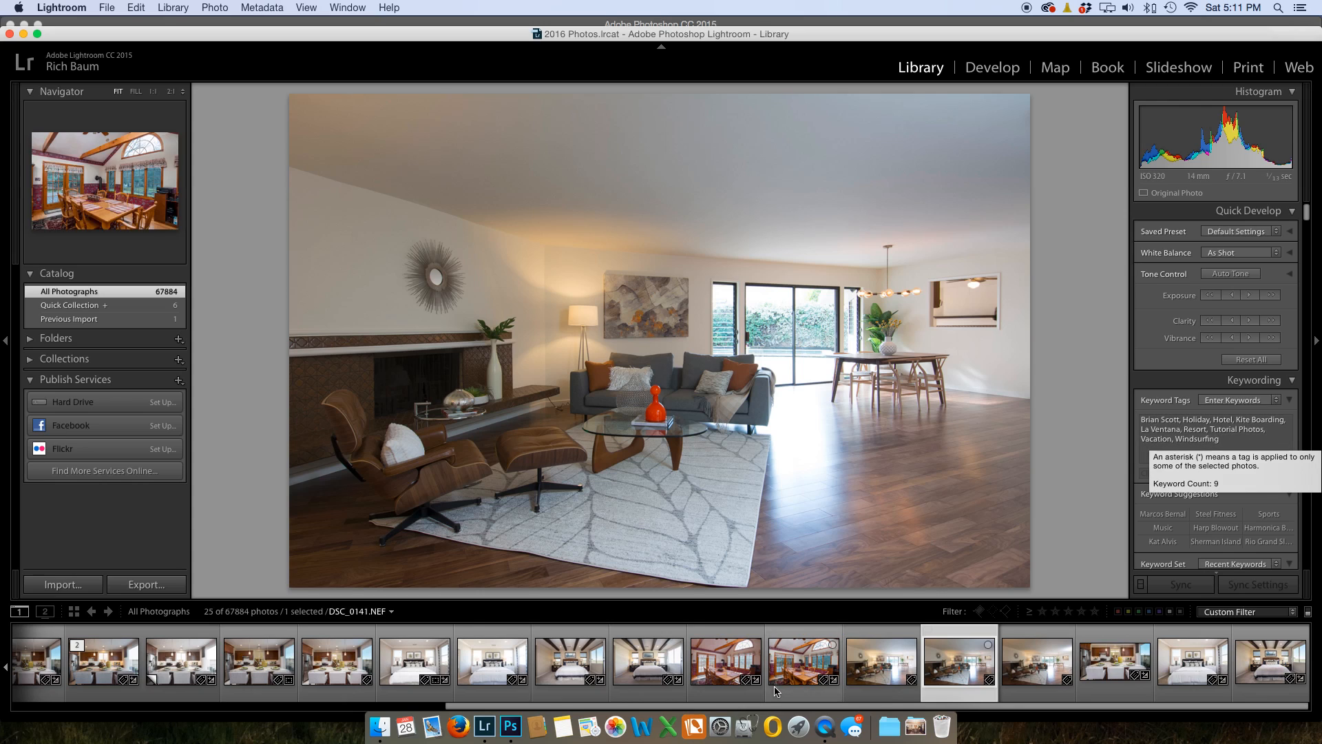
click(869, 672)
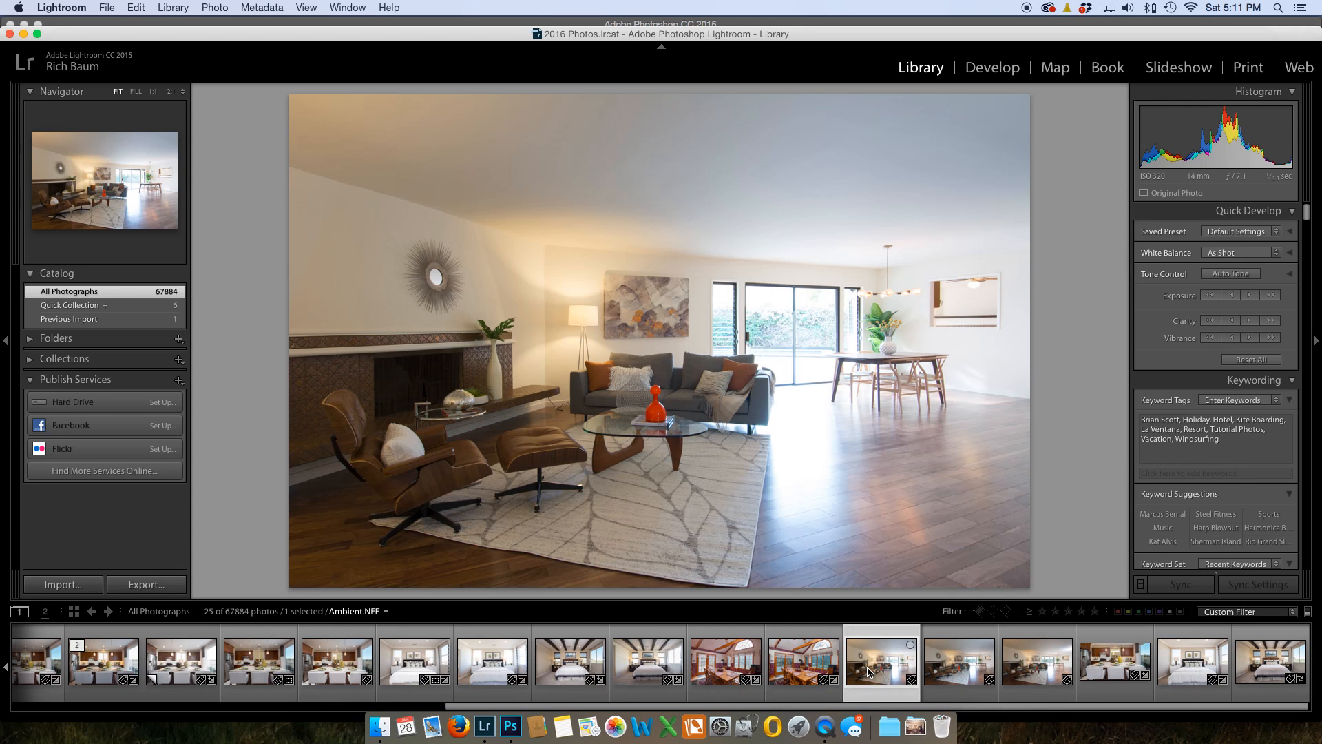
click(946, 665)
click(1017, 663)
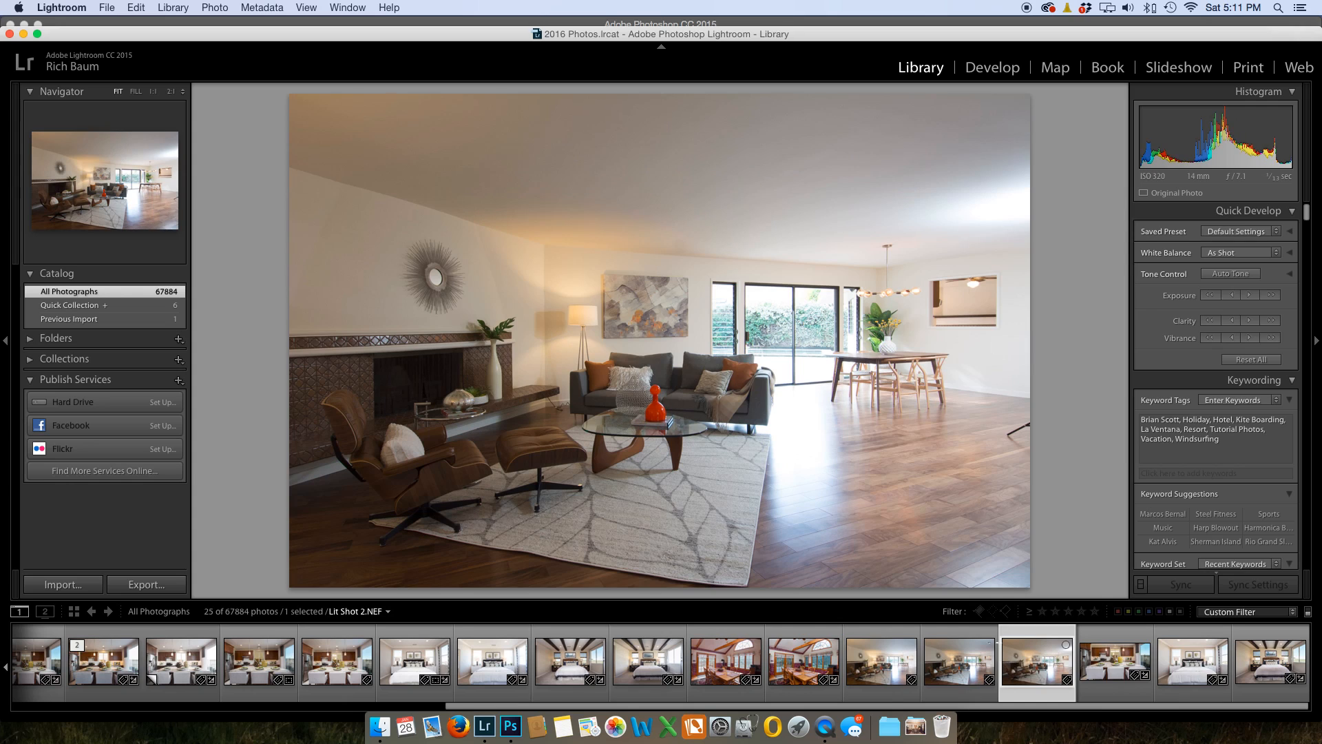
click(966, 650)
click(863, 659)
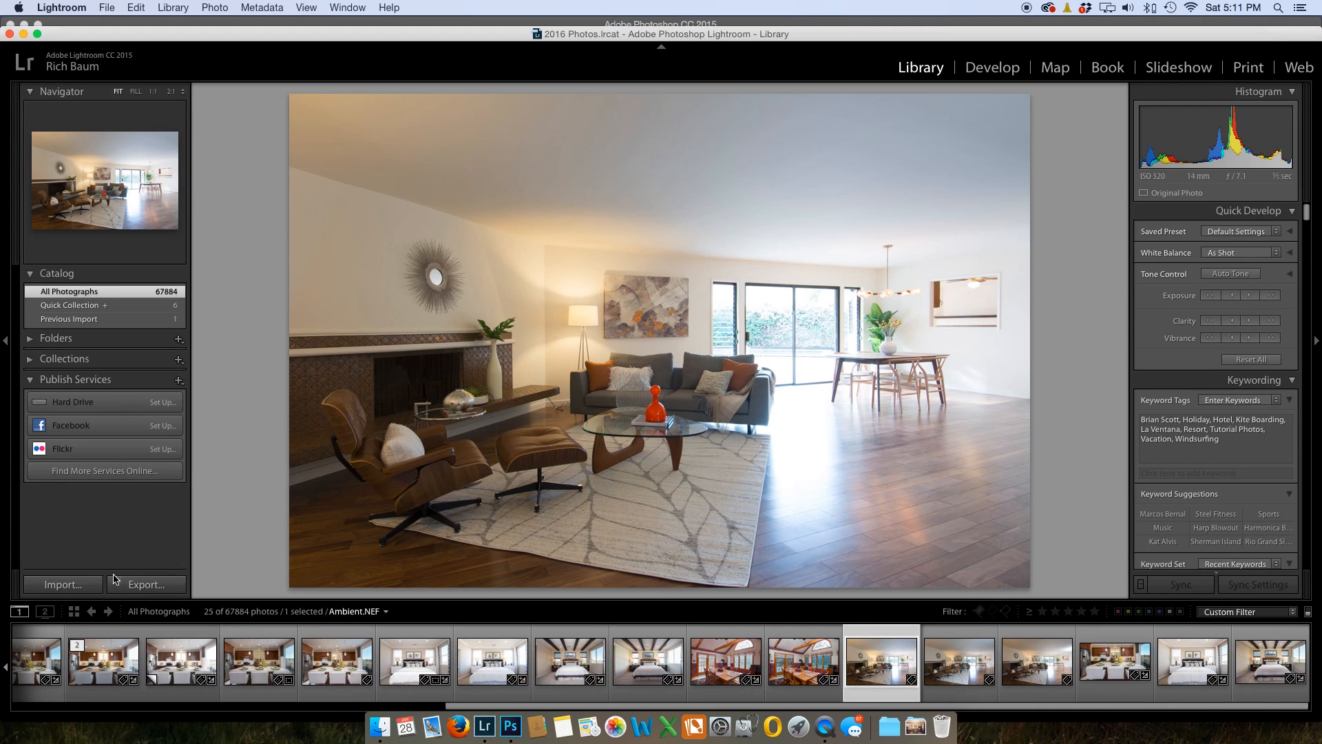
- Open Ambient.NEF in the Develop module and examine the lighting differences between Lit Shot.NEF and Lit Shot 2.NEF
click(982, 70)
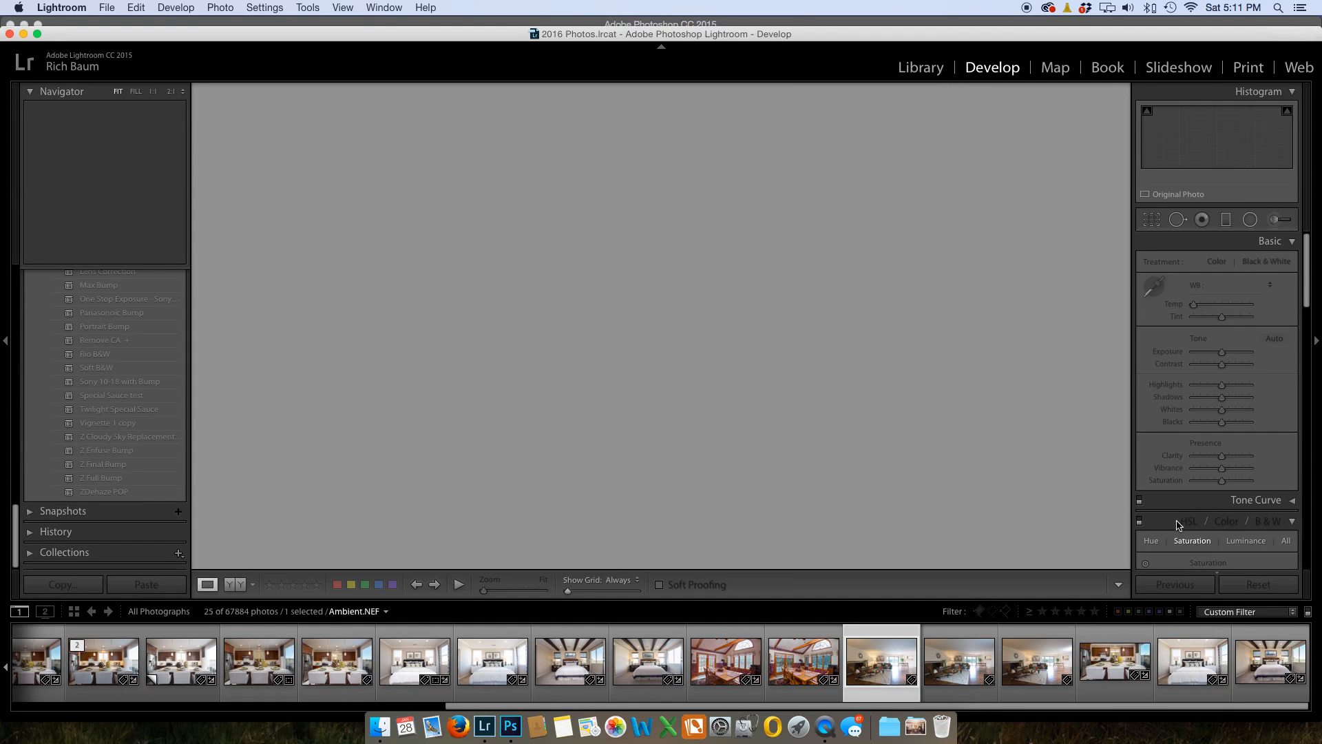
scroll(1177, 522, down, 3)
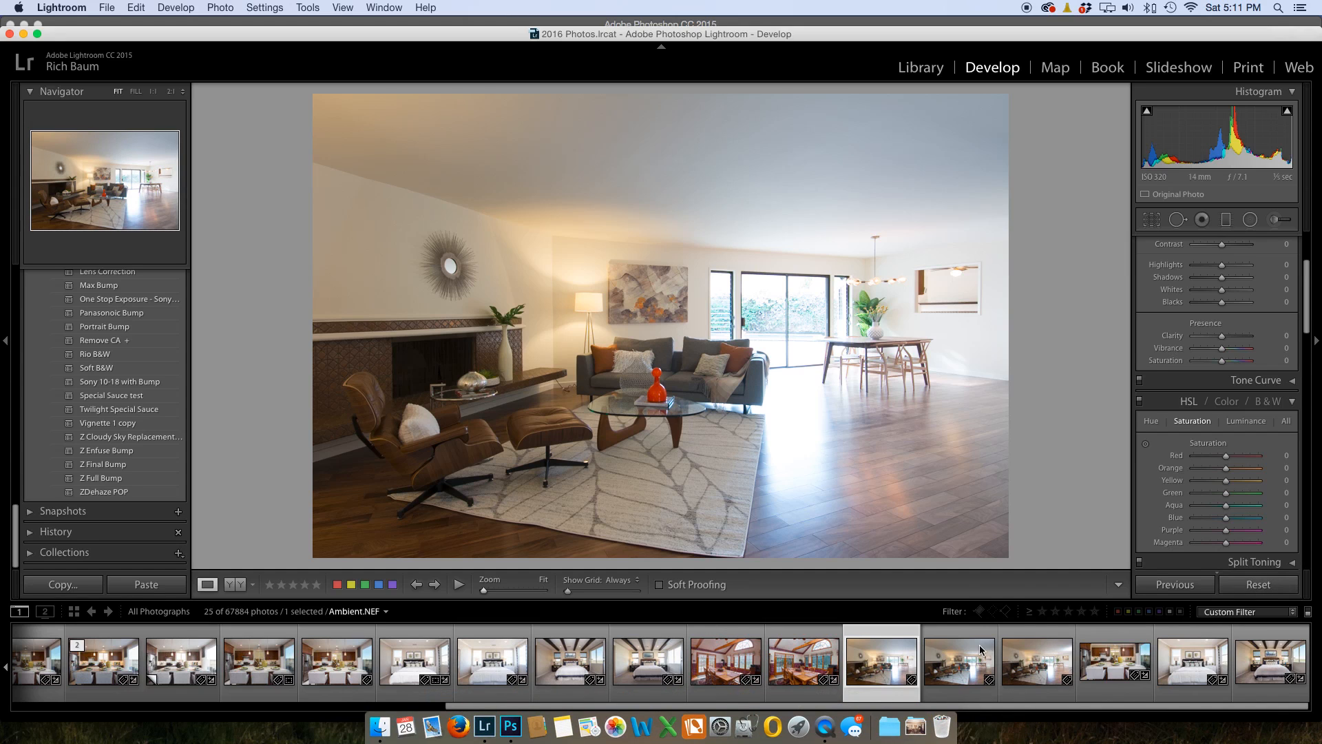
click(972, 665)
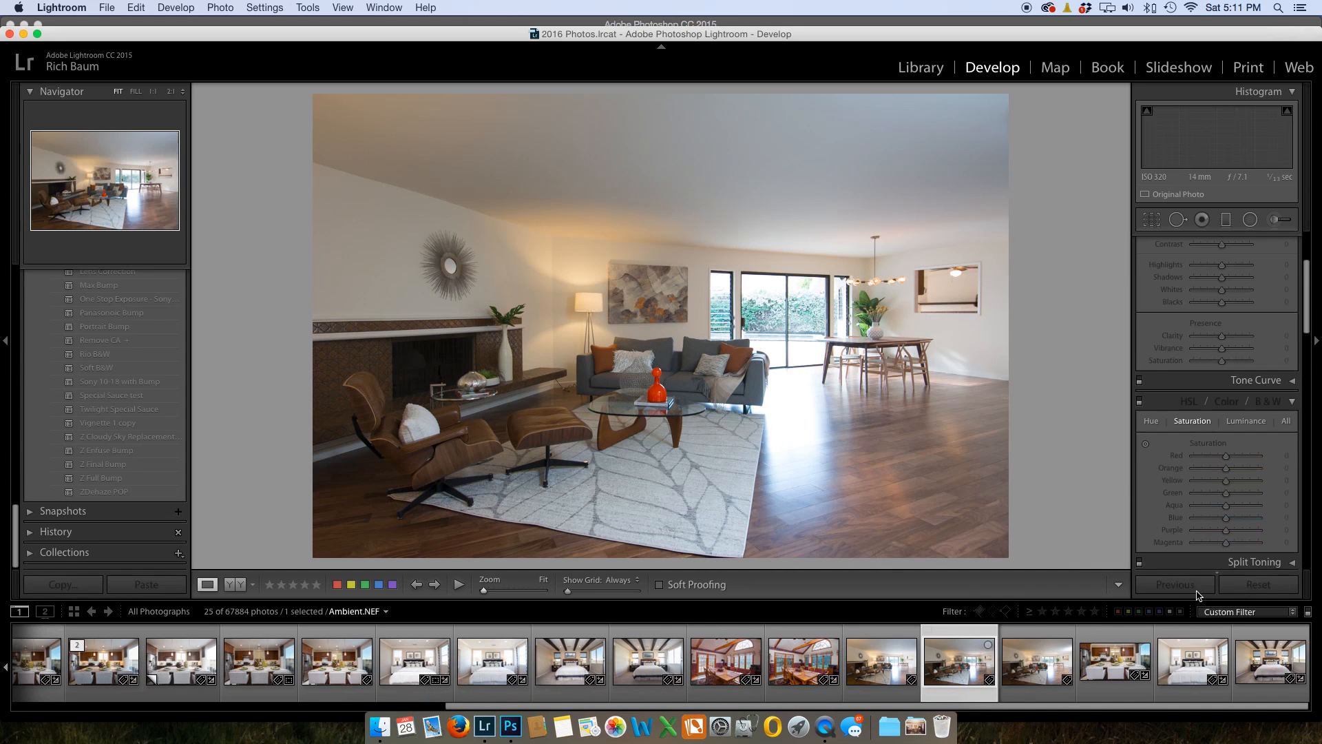
click(1030, 653)
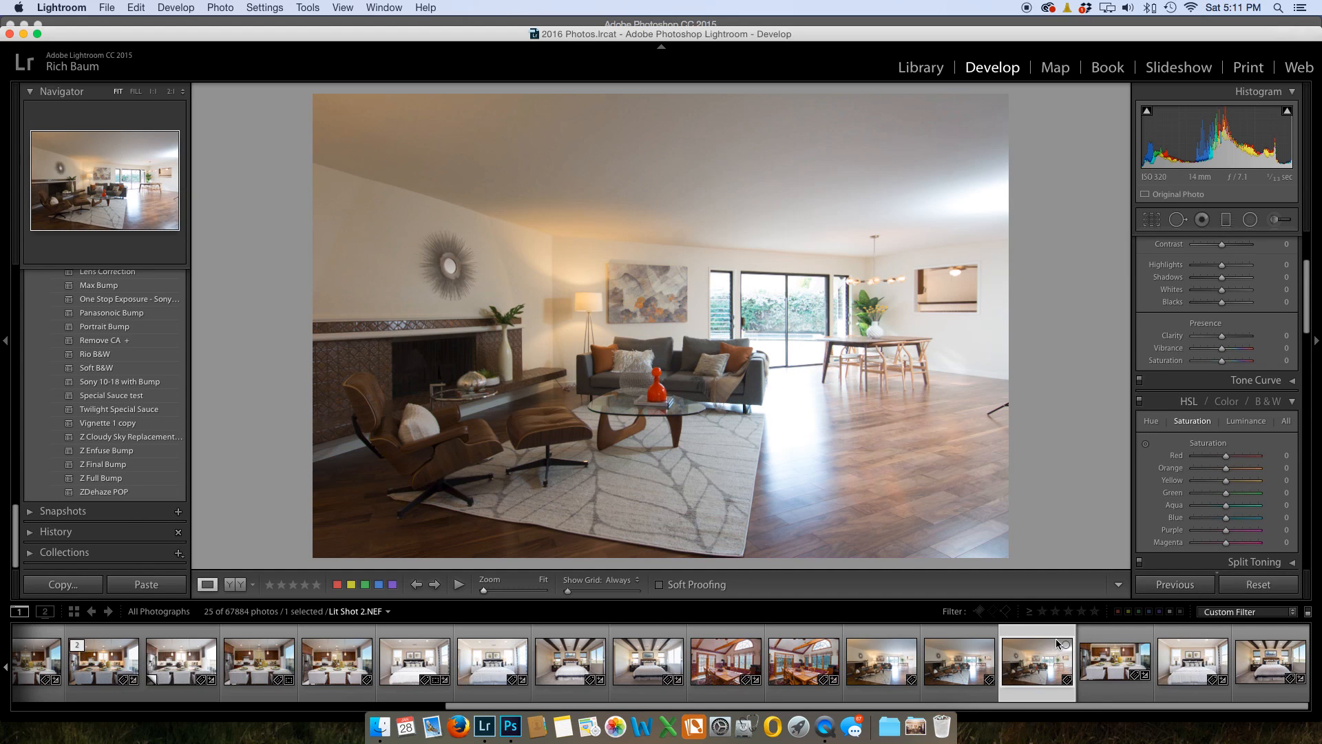
click(959, 662)
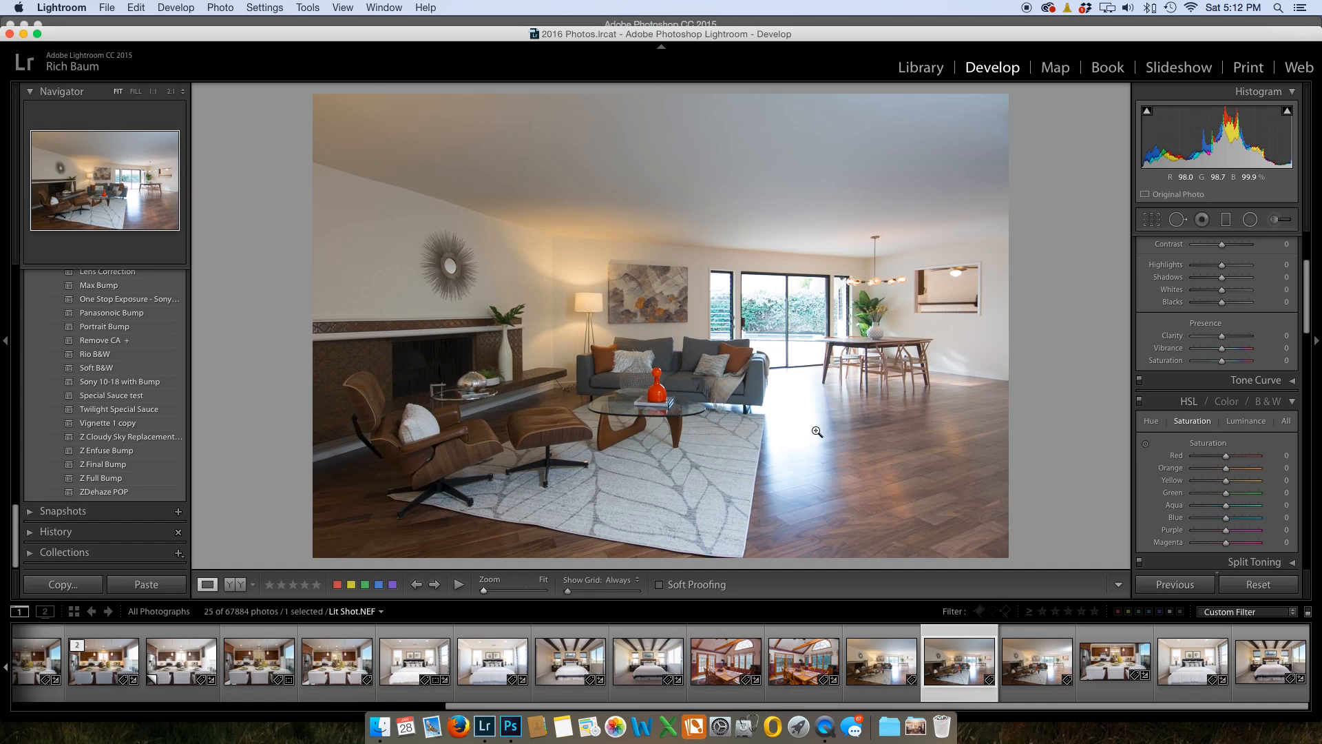
click(1023, 666)
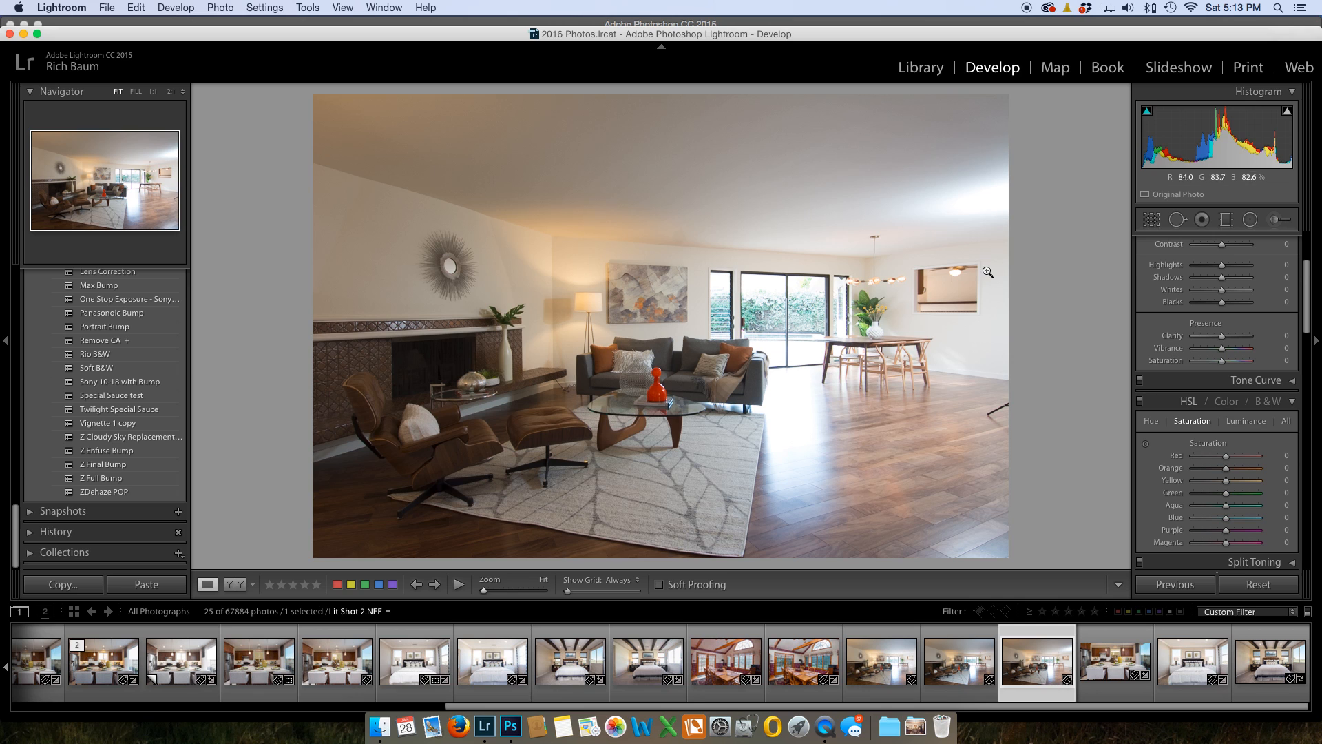
click(957, 647)
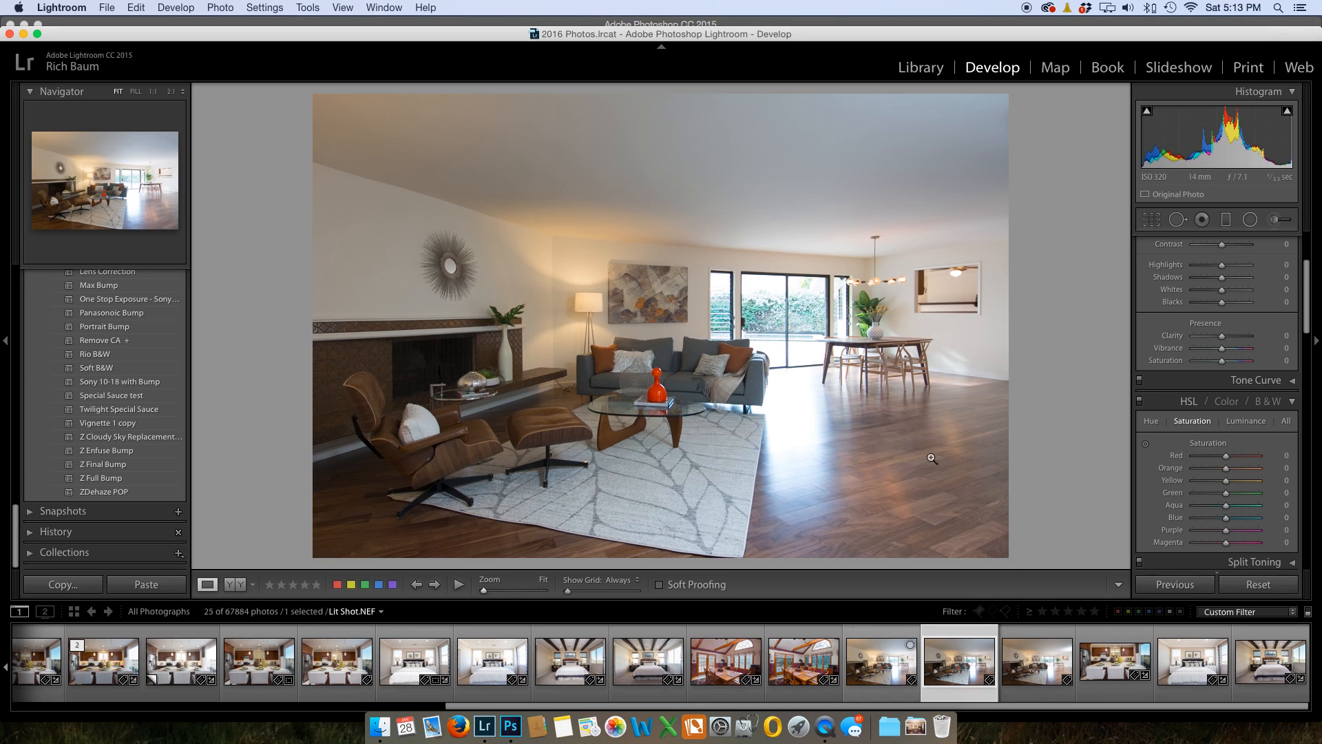
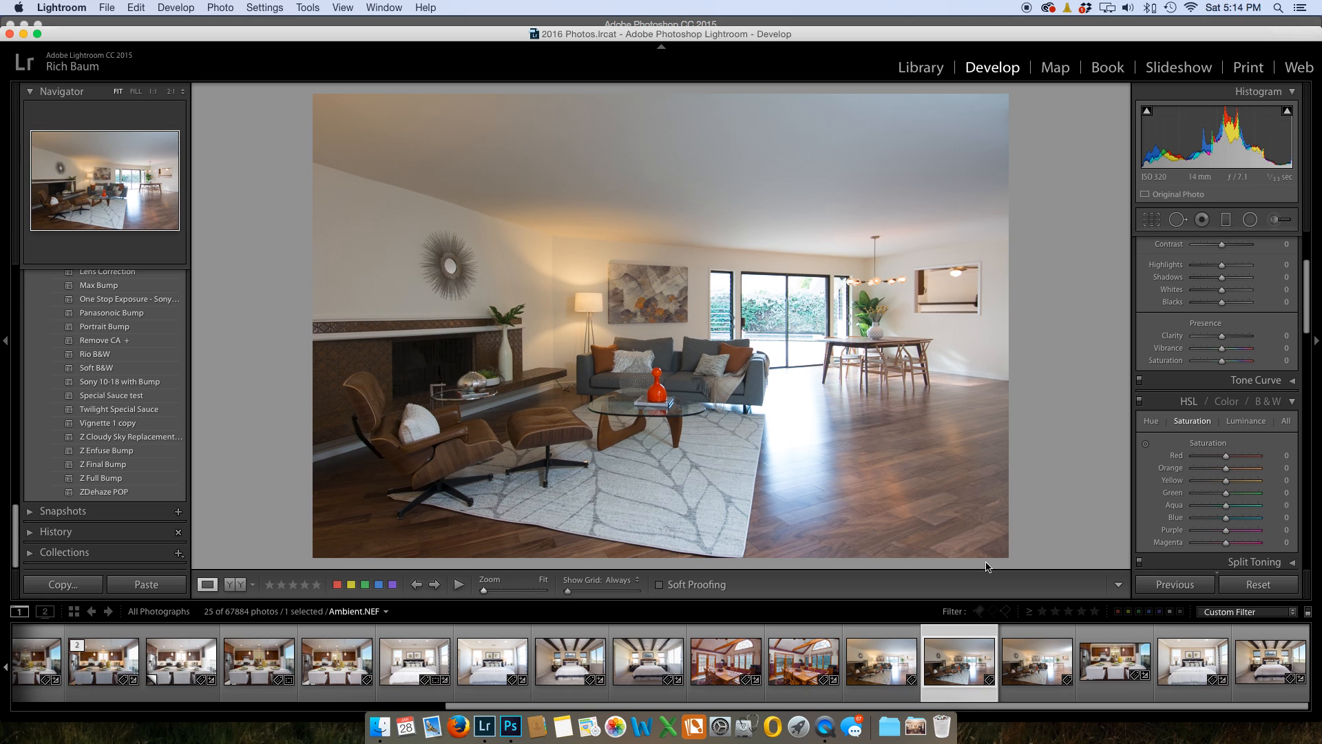
- Apply the Z Full Bump preset to Lit Shot.NEF and set its Dehaze amount to +16
click(110, 479)
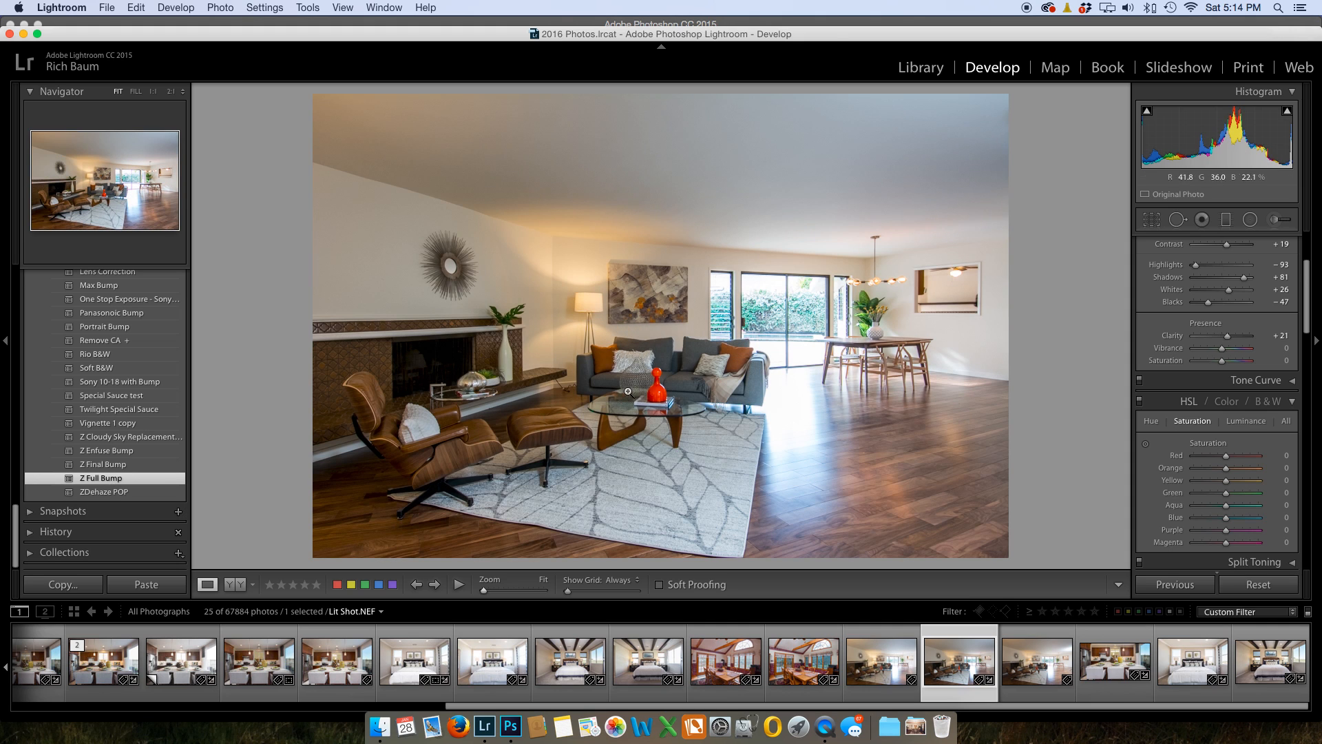
scroll(1198, 409, down, 10)
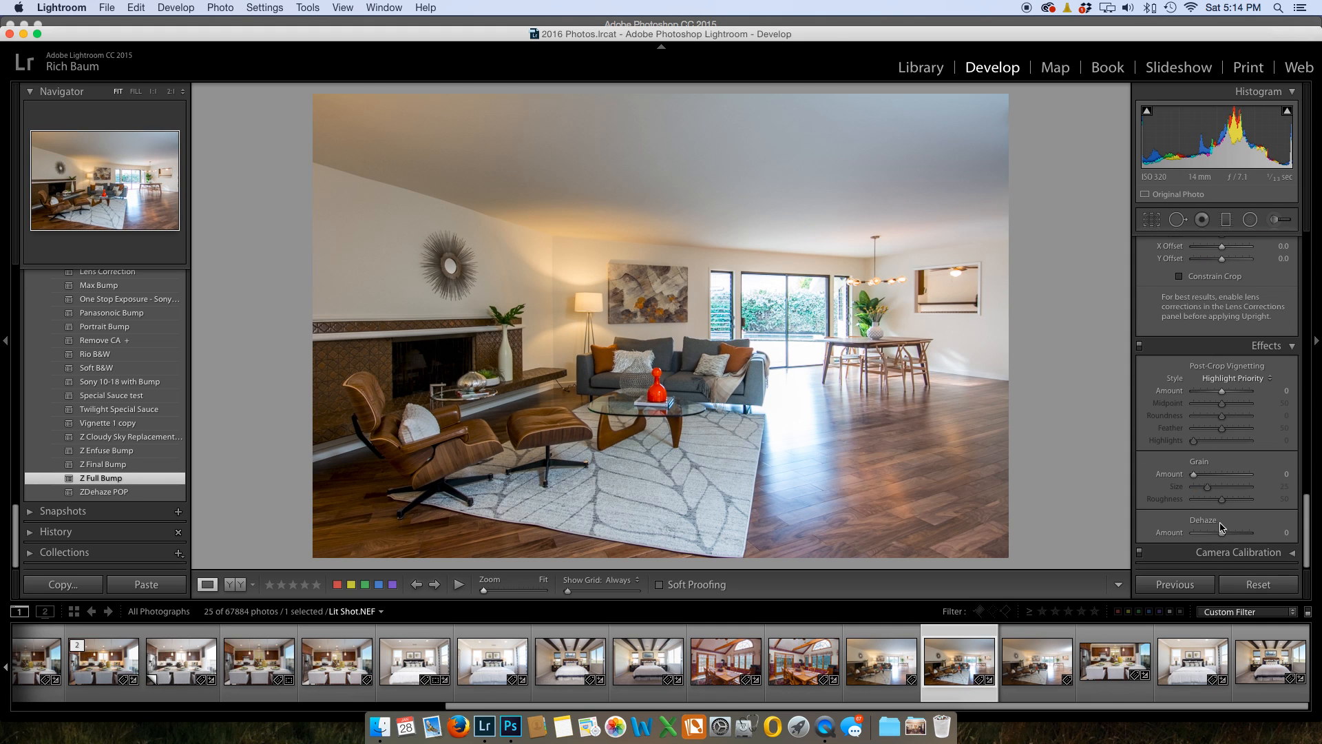
drag(1223, 535, 1226, 536)
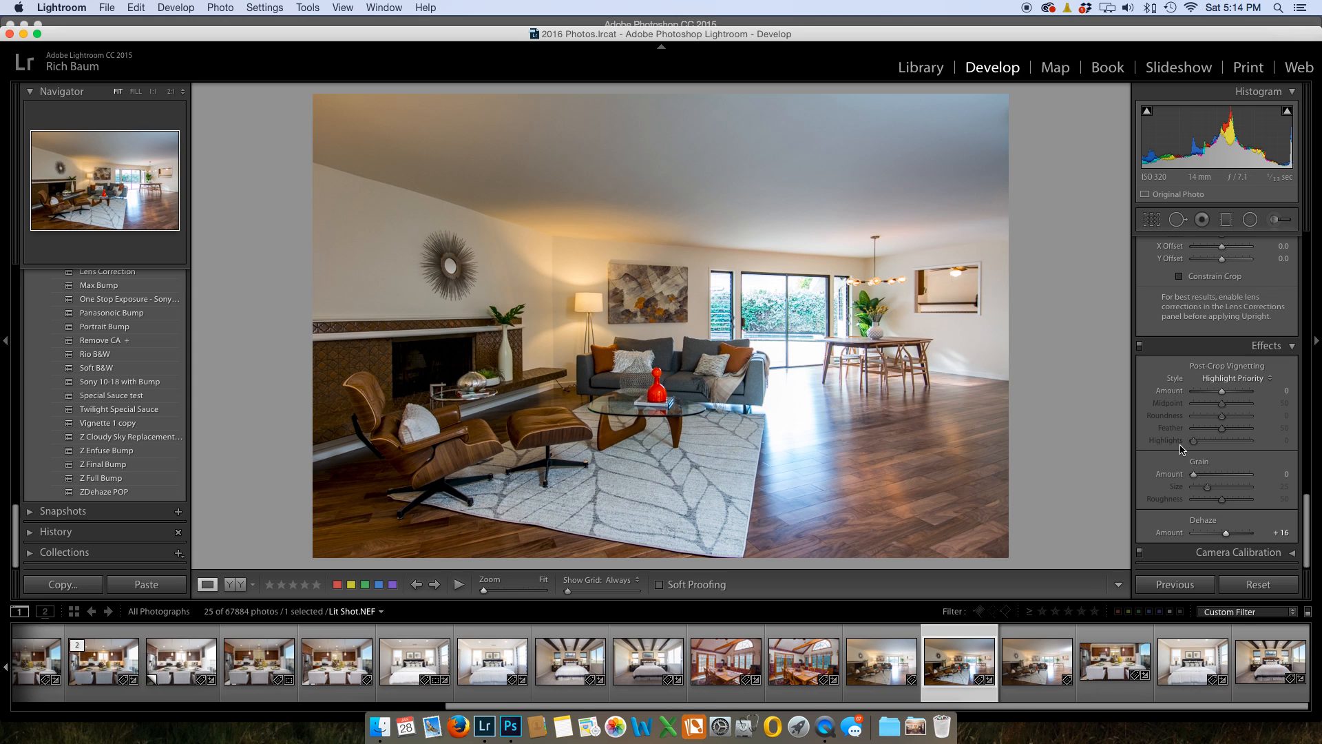
- Set Highlights to -100 on Ambient.NEF
scroll(1182, 449, up, 15)
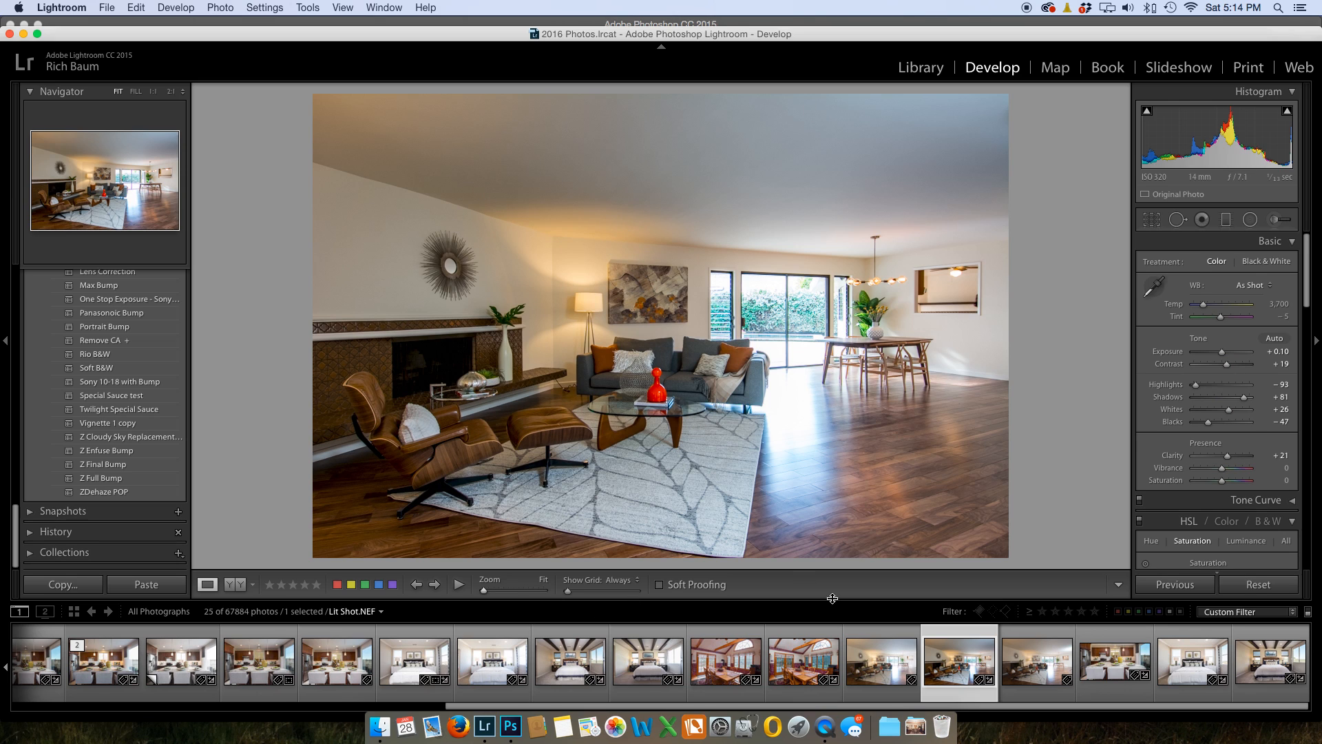
click(881, 658)
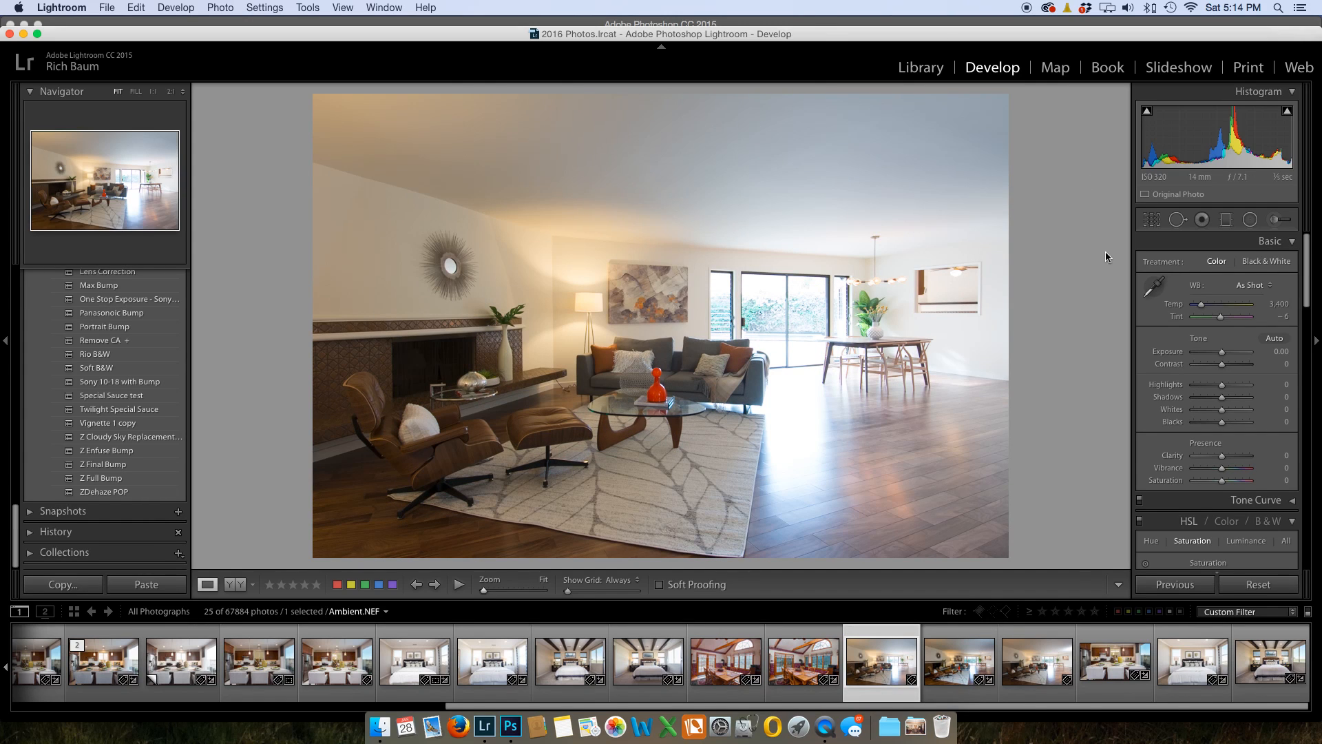
drag(1222, 387, 1157, 389)
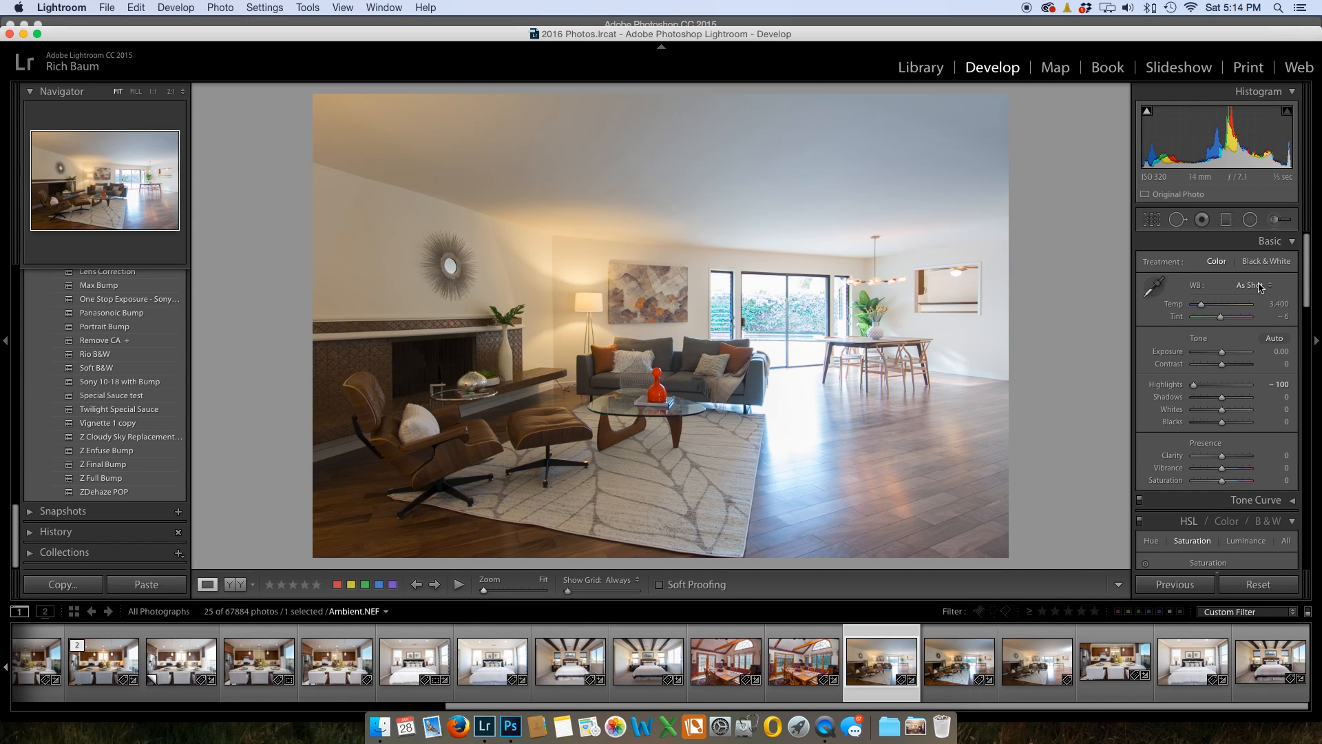
- Paint the ceiling's right side on Ambient.NEF with a size 29 adjustment brush, Exposure 1.02 and Saturation -72
click(1276, 220)
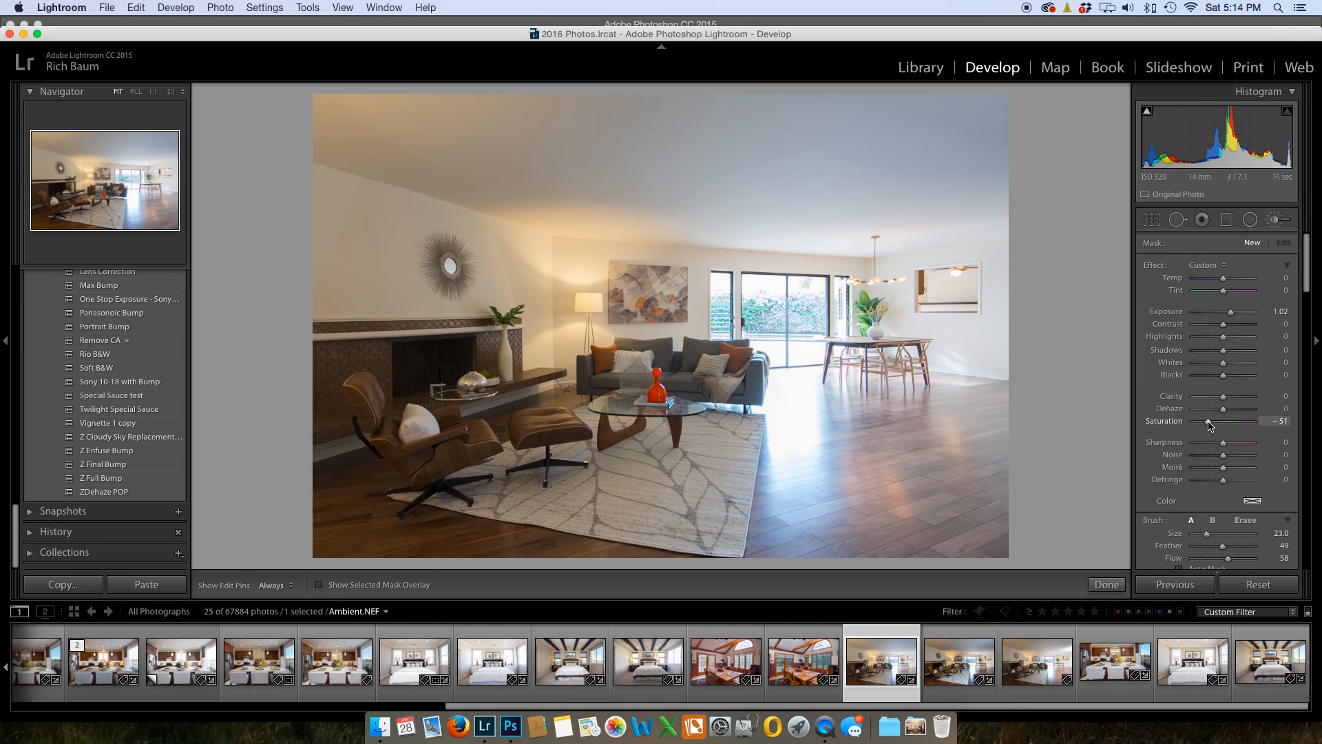
scroll(1209, 441, down, 3)
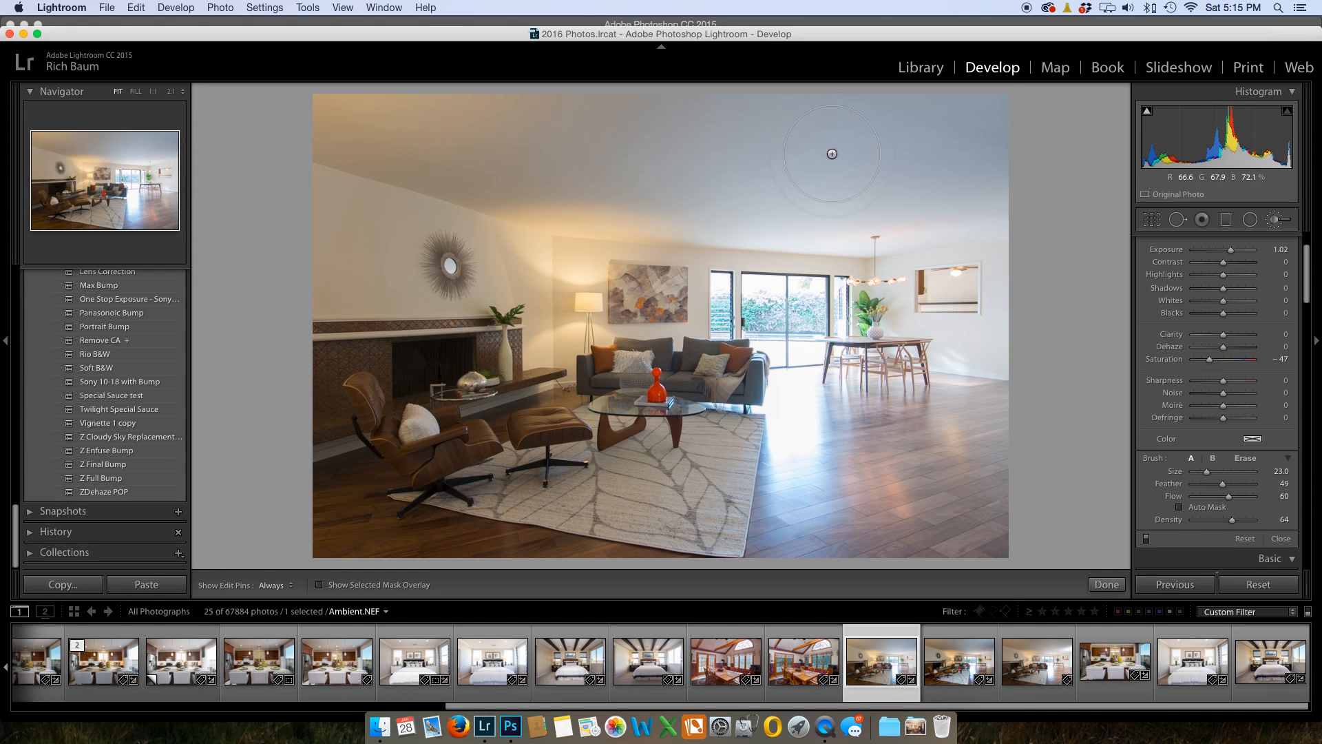
scroll(759, 139, up, 6)
mouse_move(919, 147)
mouse_down()
mouse_move(706, 146)
mouse_move(936, 138)
mouse_move(466, 117)
mouse_move(358, 125)
mouse_move(637, 141)
mouse_move(514, 133)
mouse_move(730, 138)
mouse_move(413, 124)
mouse_move(454, 116)
mouse_move(678, 134)
mouse_move(365, 124)
mouse_move(796, 126)
mouse_move(944, 143)
mouse_move(619, 163)
mouse_move(447, 15)
mouse_move(367, 17)
mouse_move(682, 196)
mouse_up()
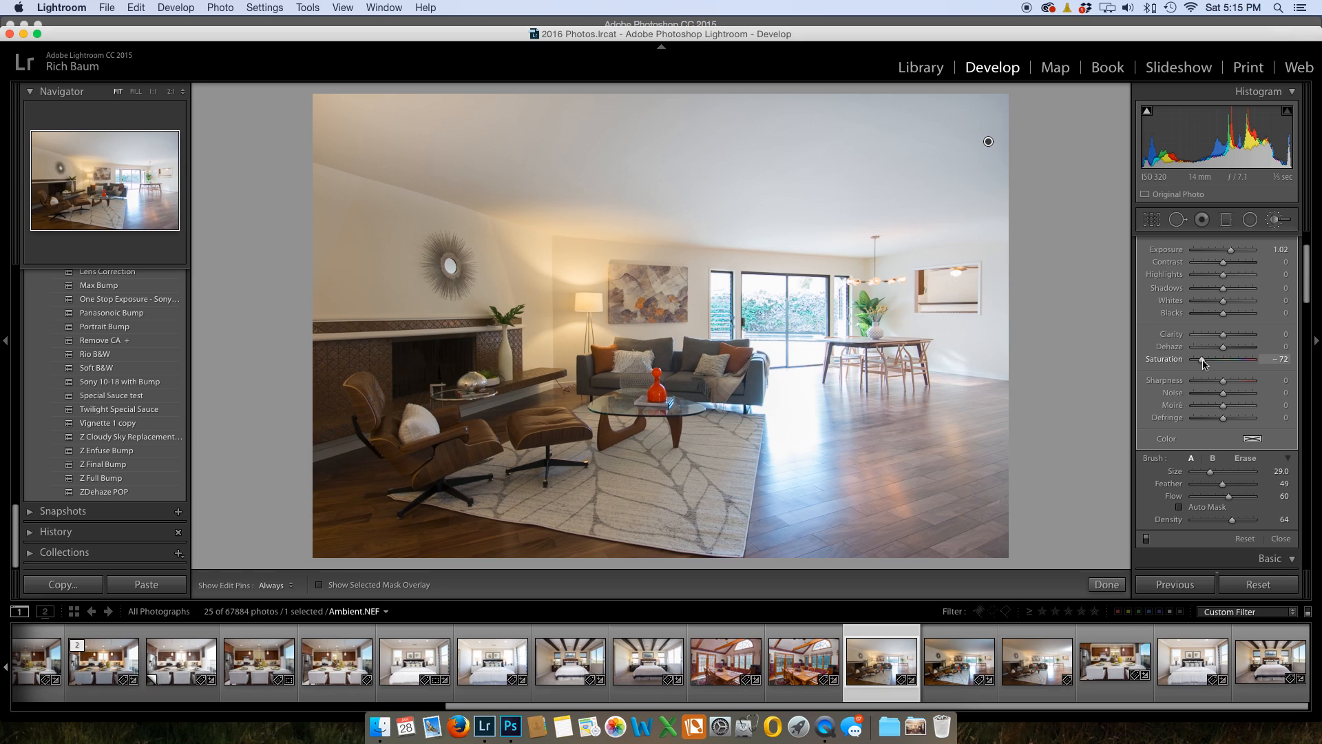
scroll(1245, 262, up, 3)
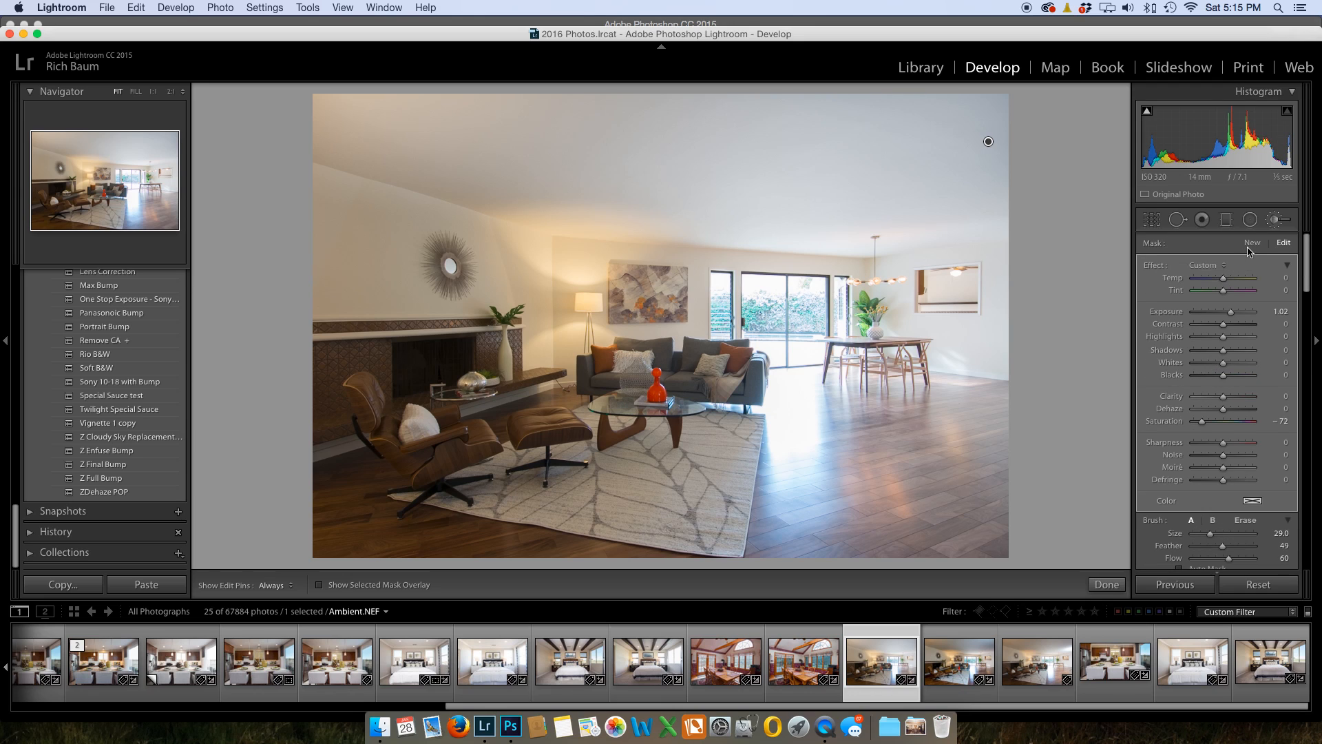
- Add a new adjustment brush with Exposure 1.02 and Saturation -47 and paint the left and middle parts of the ceiling
click(1252, 246)
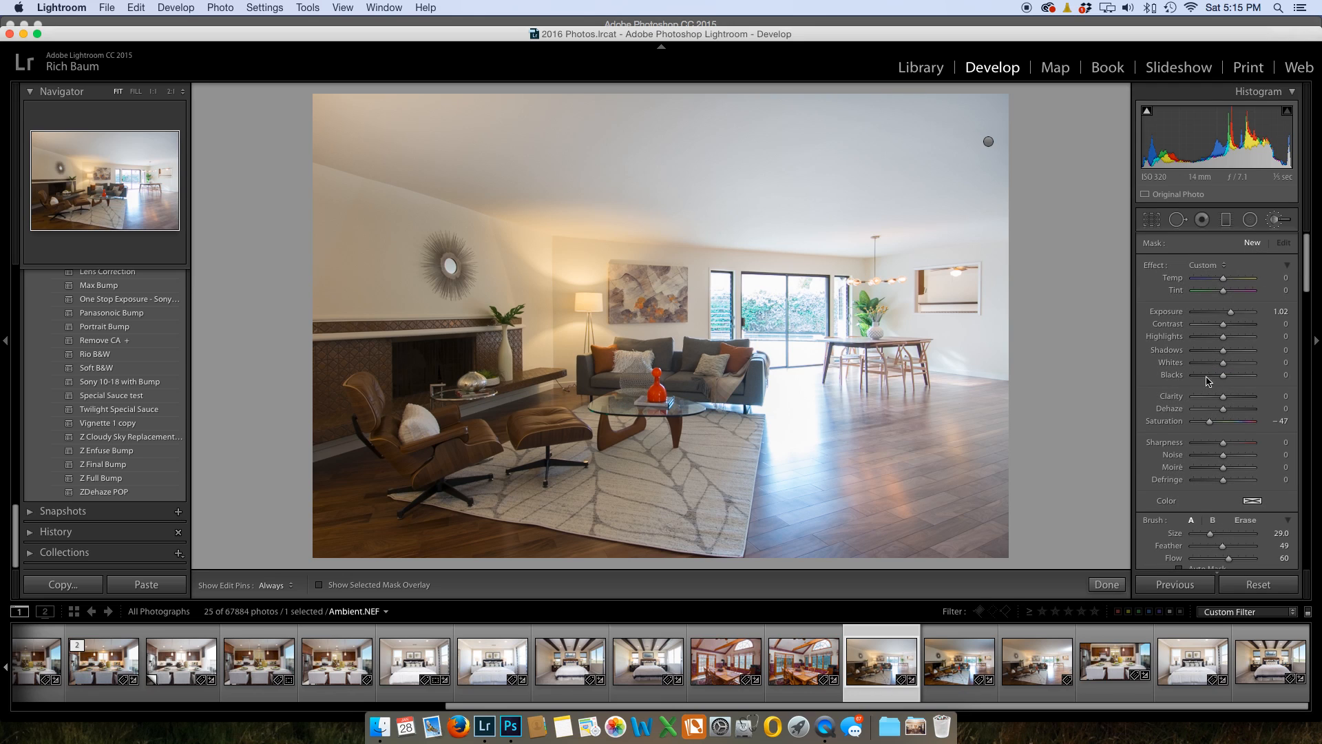
key(h)
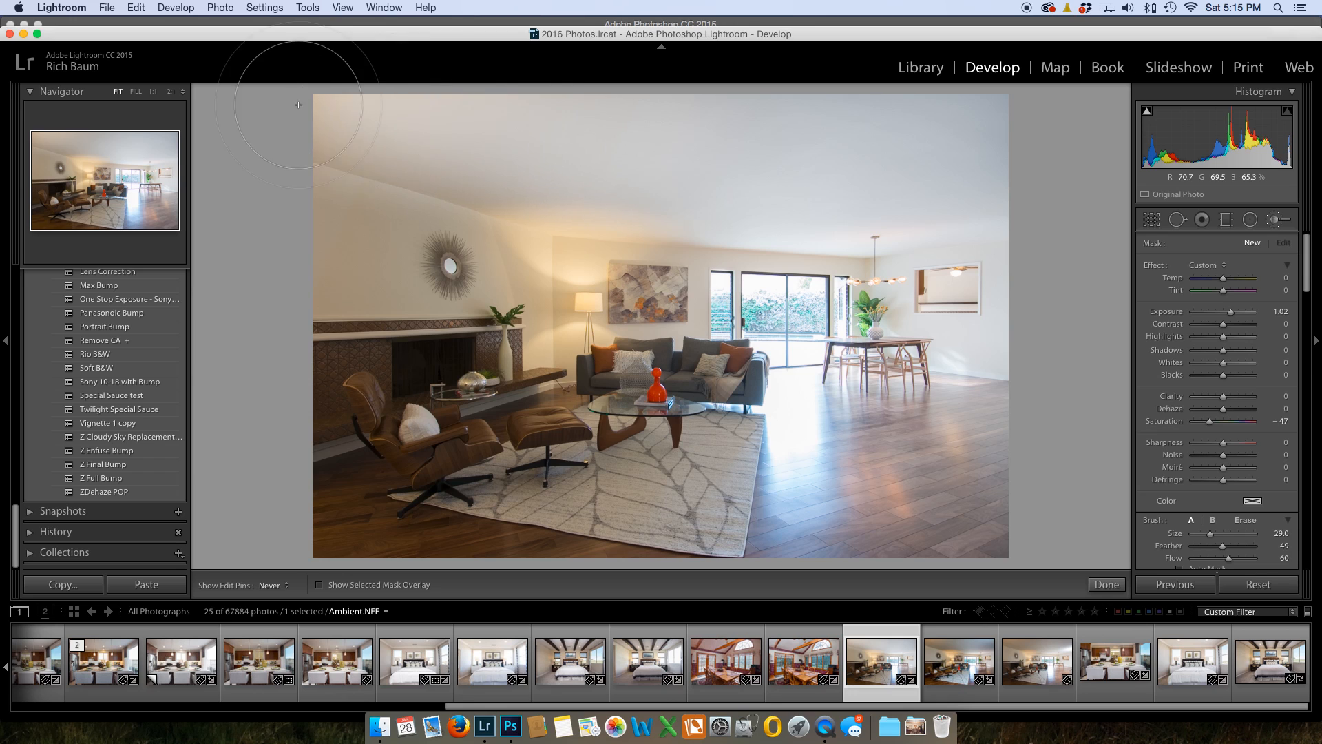
drag(493, 130, 525, 246)
key(h)
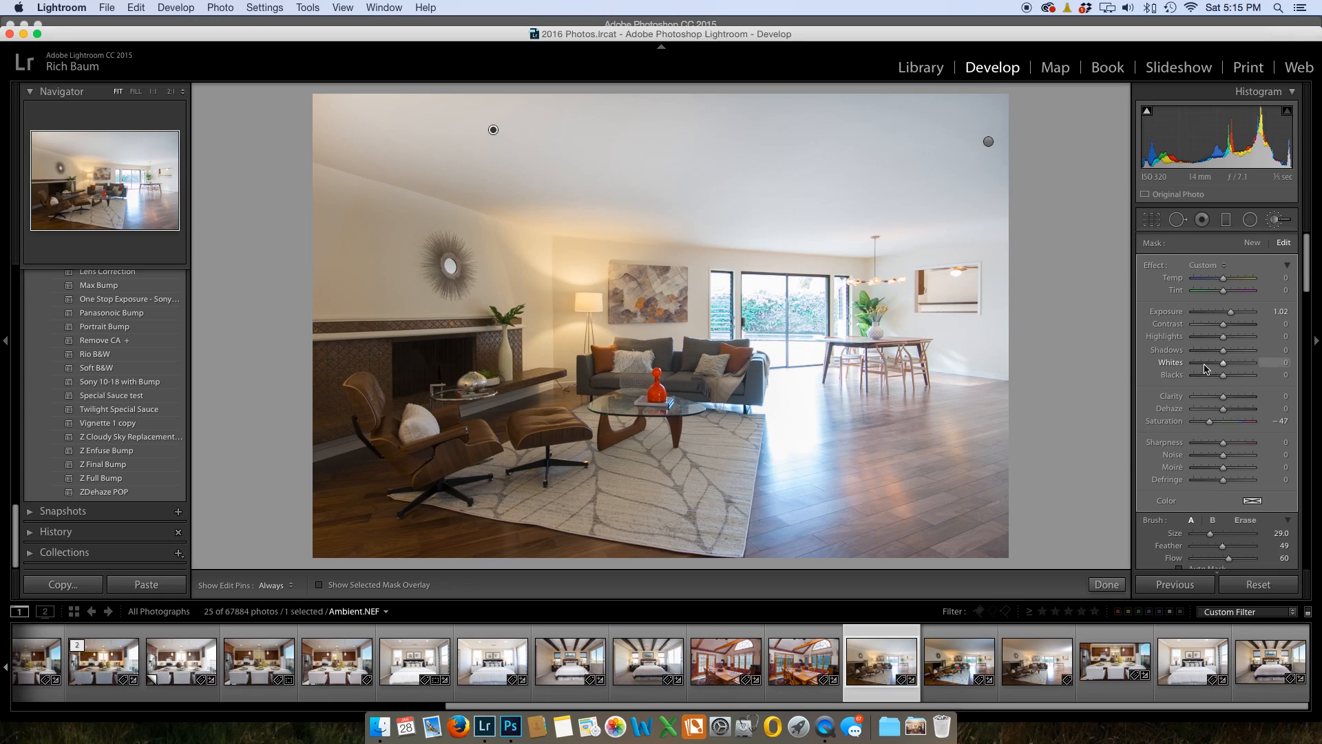
- Add a new adjustment brush with Exposure -1.13, paint the foreground floor and the bright floor near the dining table, and undo the last change
click(1253, 244)
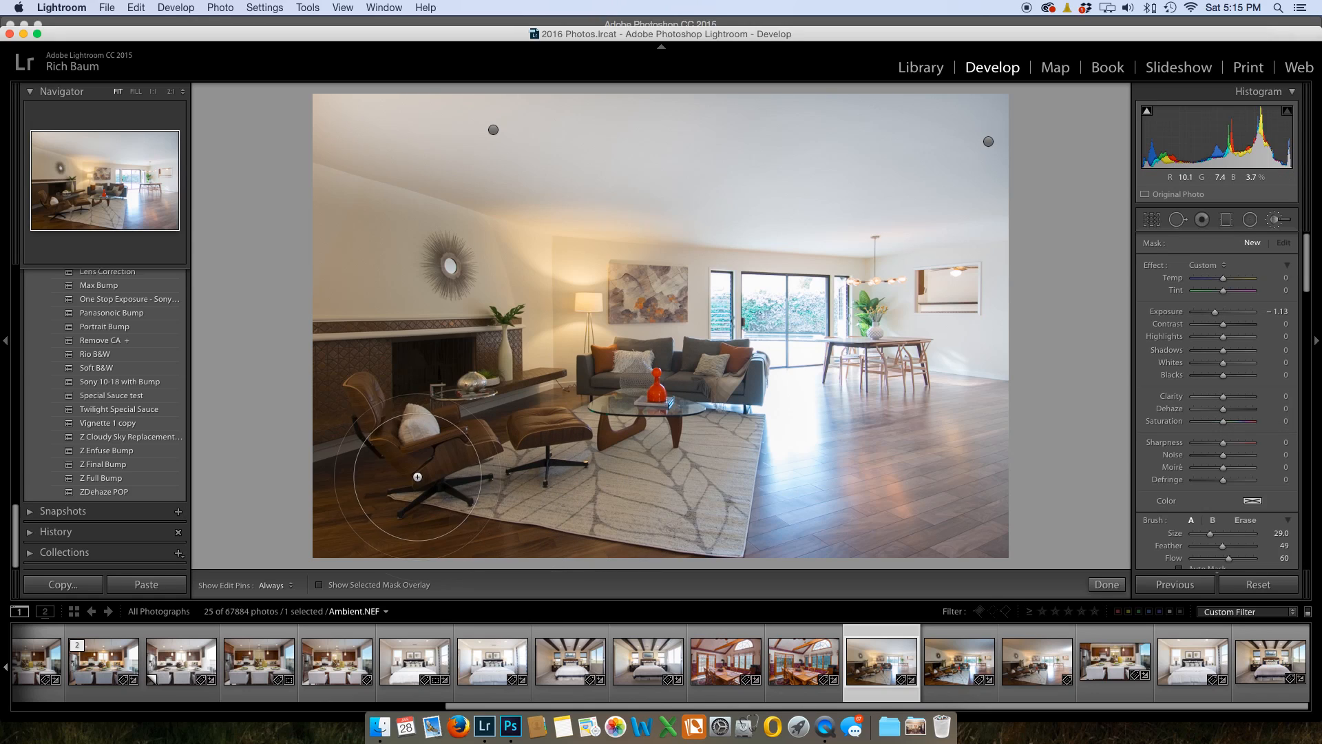
drag(431, 502, 329, 417)
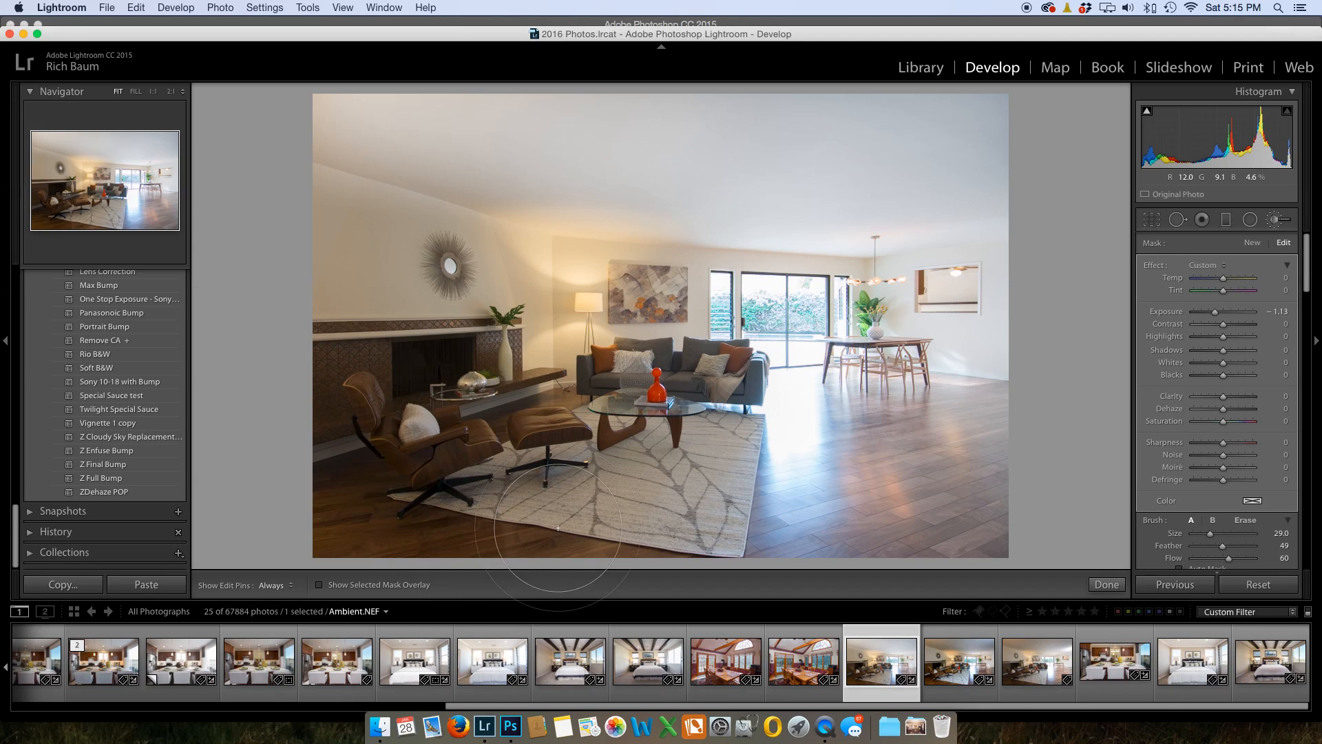
mouse_move(883, 430)
mouse_down()
mouse_move(940, 340)
mouse_move(993, 313)
mouse_move(940, 310)
mouse_move(903, 330)
mouse_move(895, 369)
mouse_move(743, 324)
mouse_up()
scroll(743, 324, down, 2)
scroll(743, 325, down, 5)
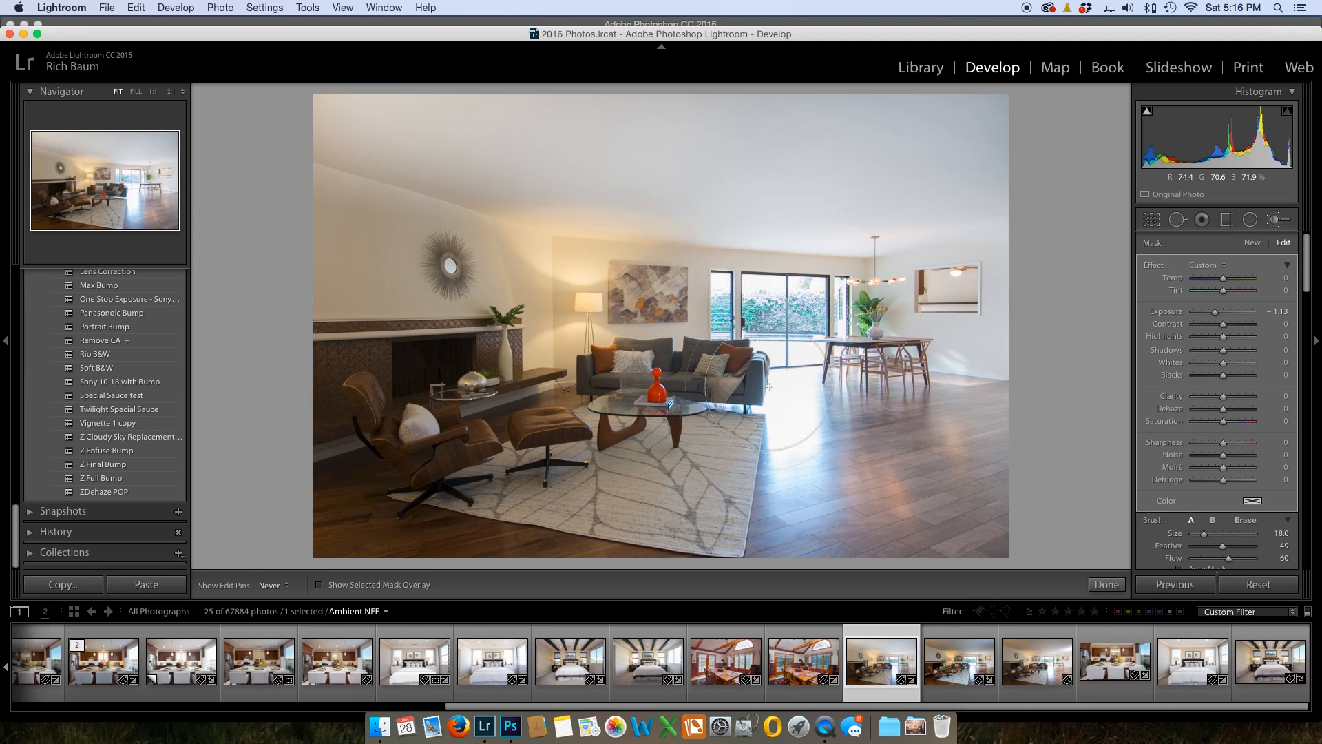
key(h)
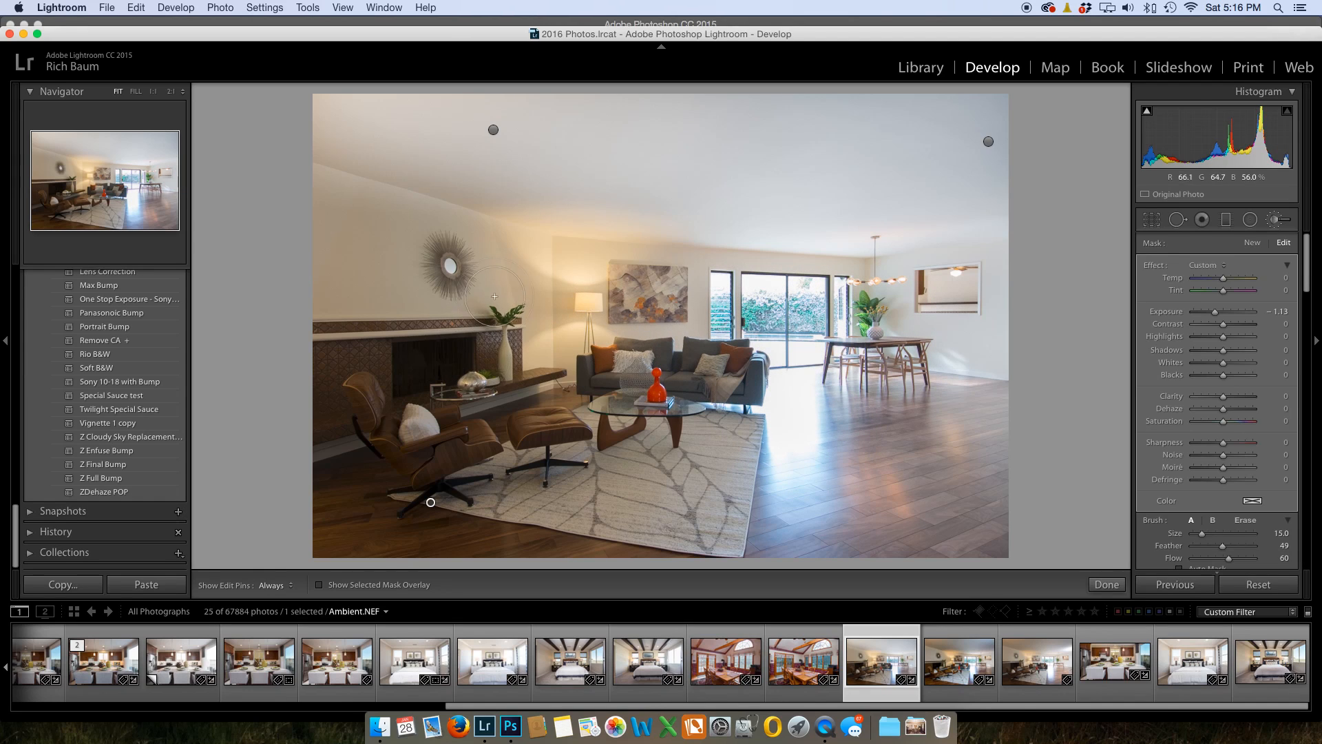
scroll(399, 252, up, 5)
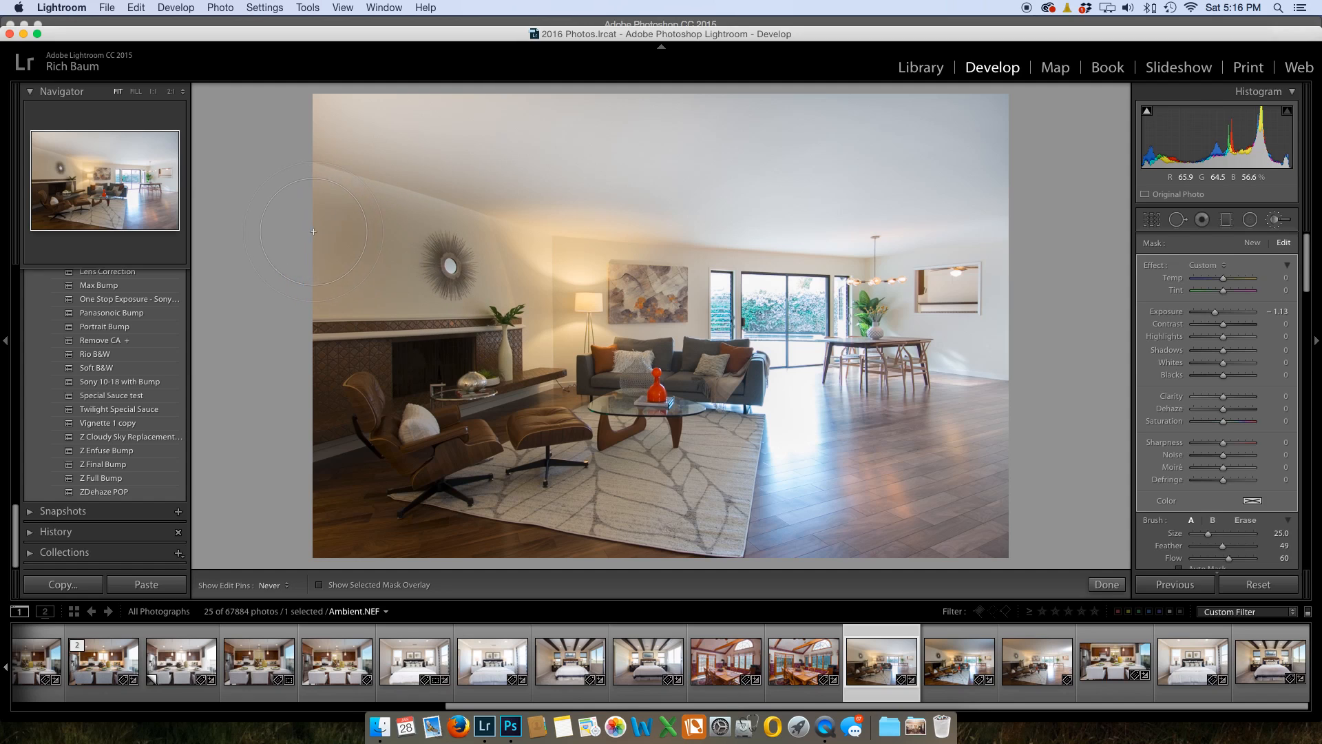
key(super+z)
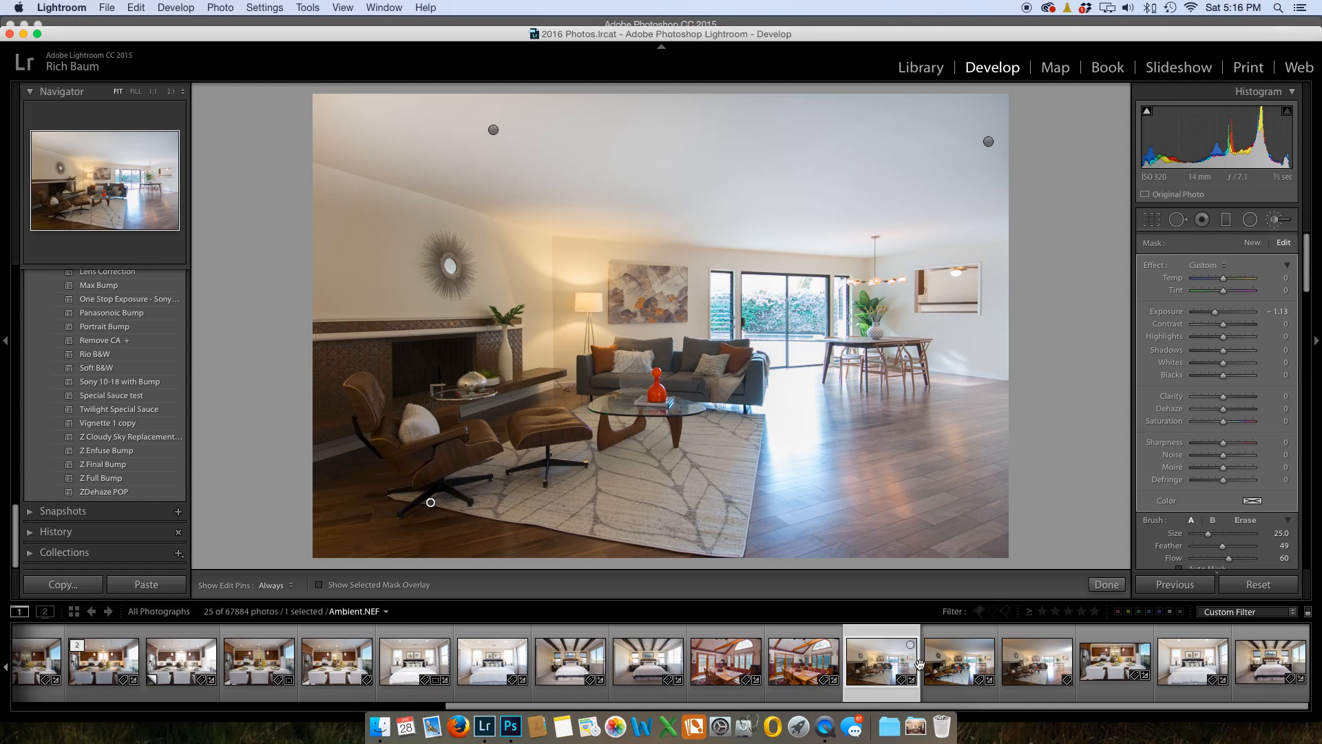
- Select Ambient.NEF and Lit Shot.NEF together, compare them, and open both as layers in Photoshop
super+click(947, 667)
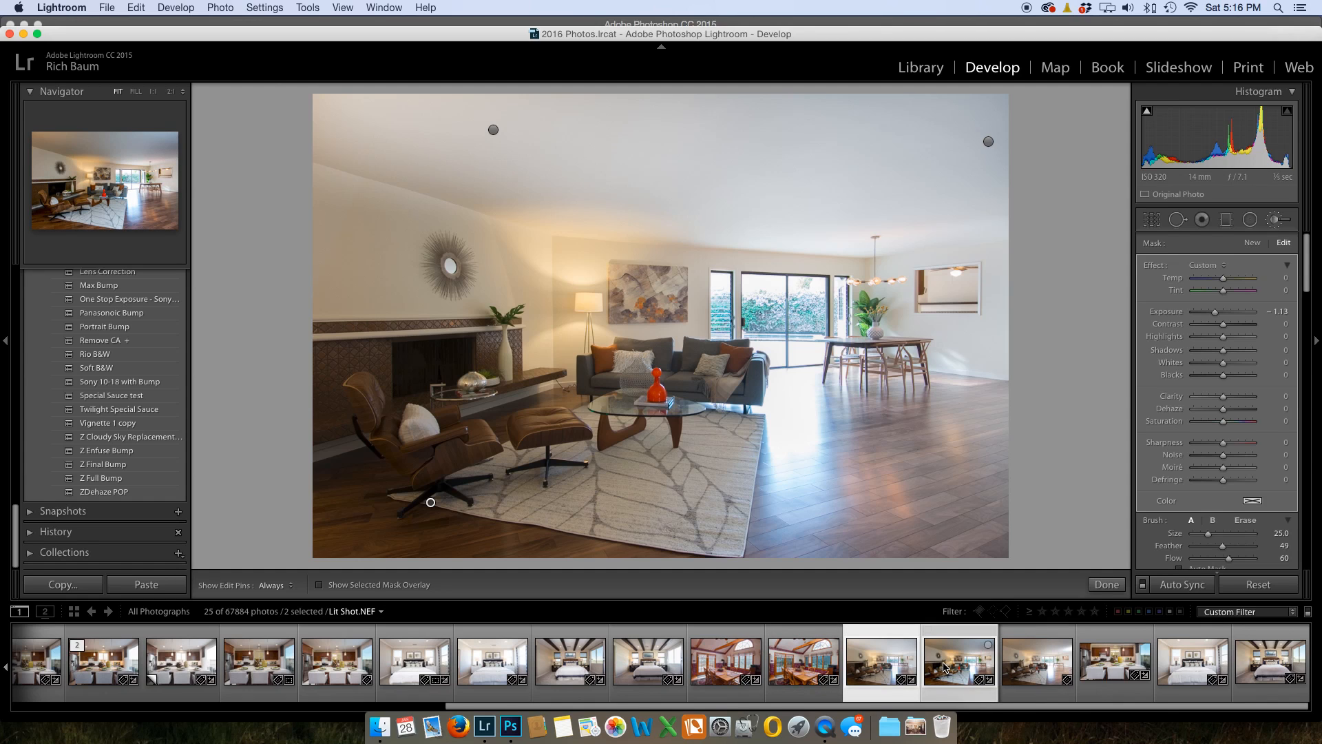
key(super+Left)
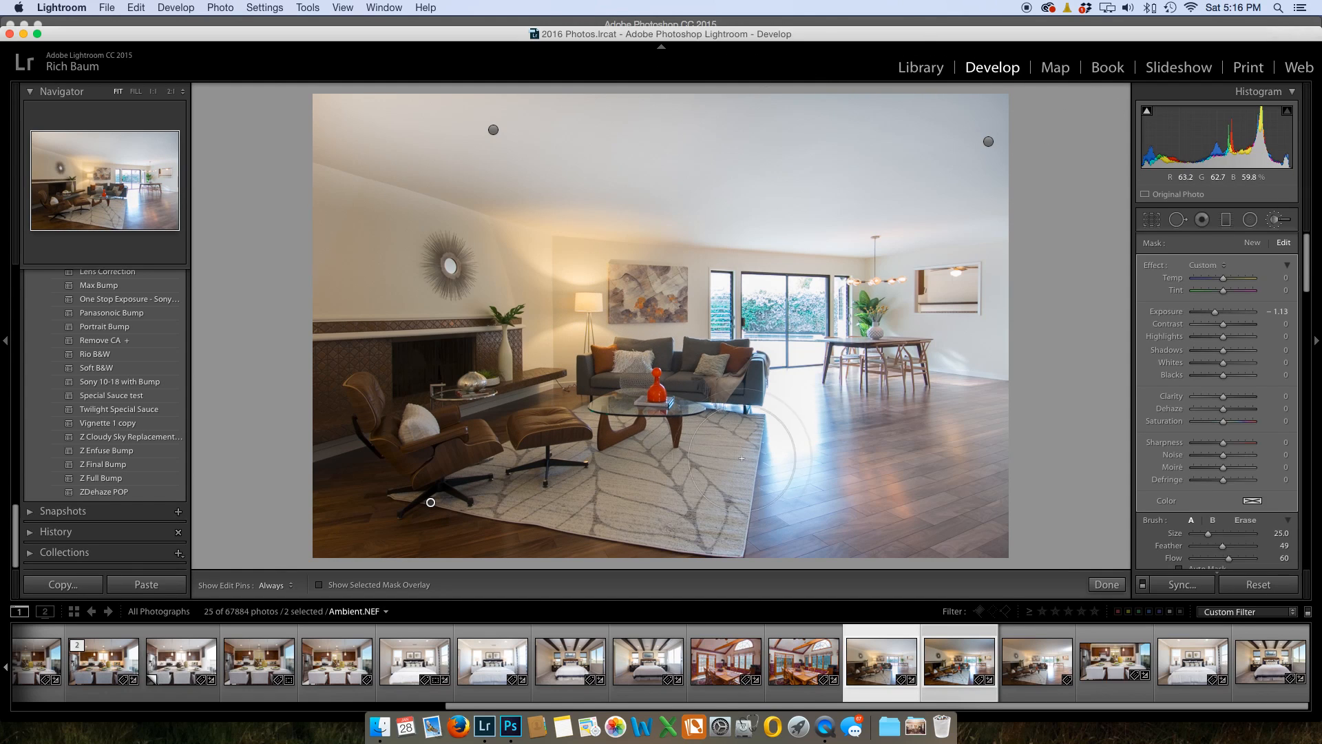
key(super+Right)
key(super+Left)
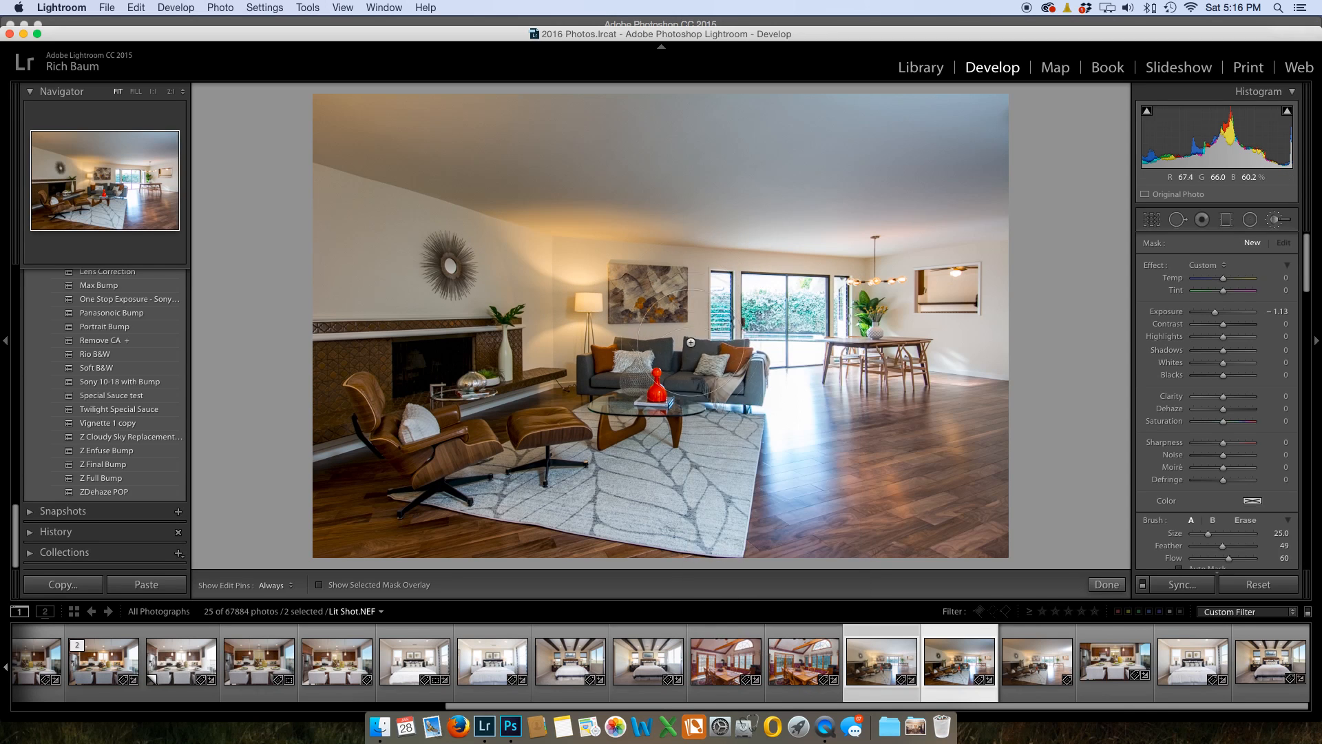
right_click(688, 323)
mouse_move(747, 451)
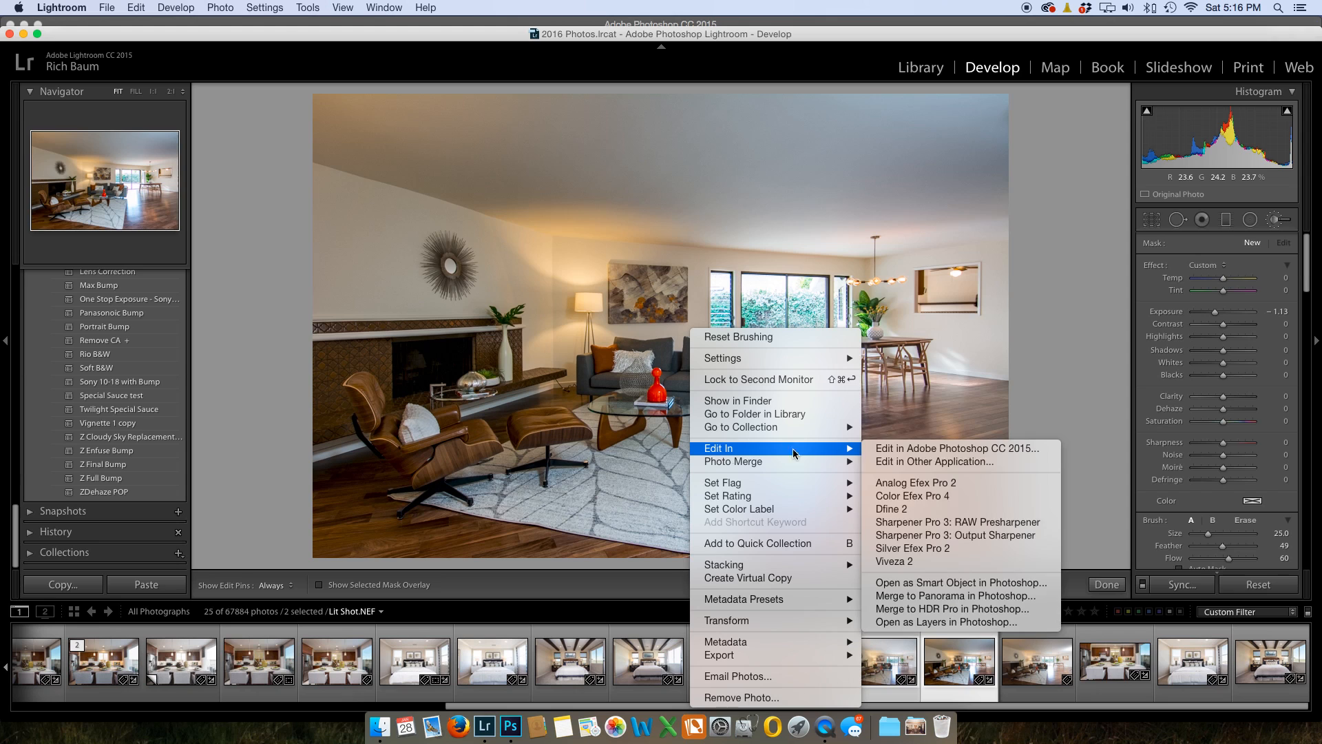
click(934, 623)
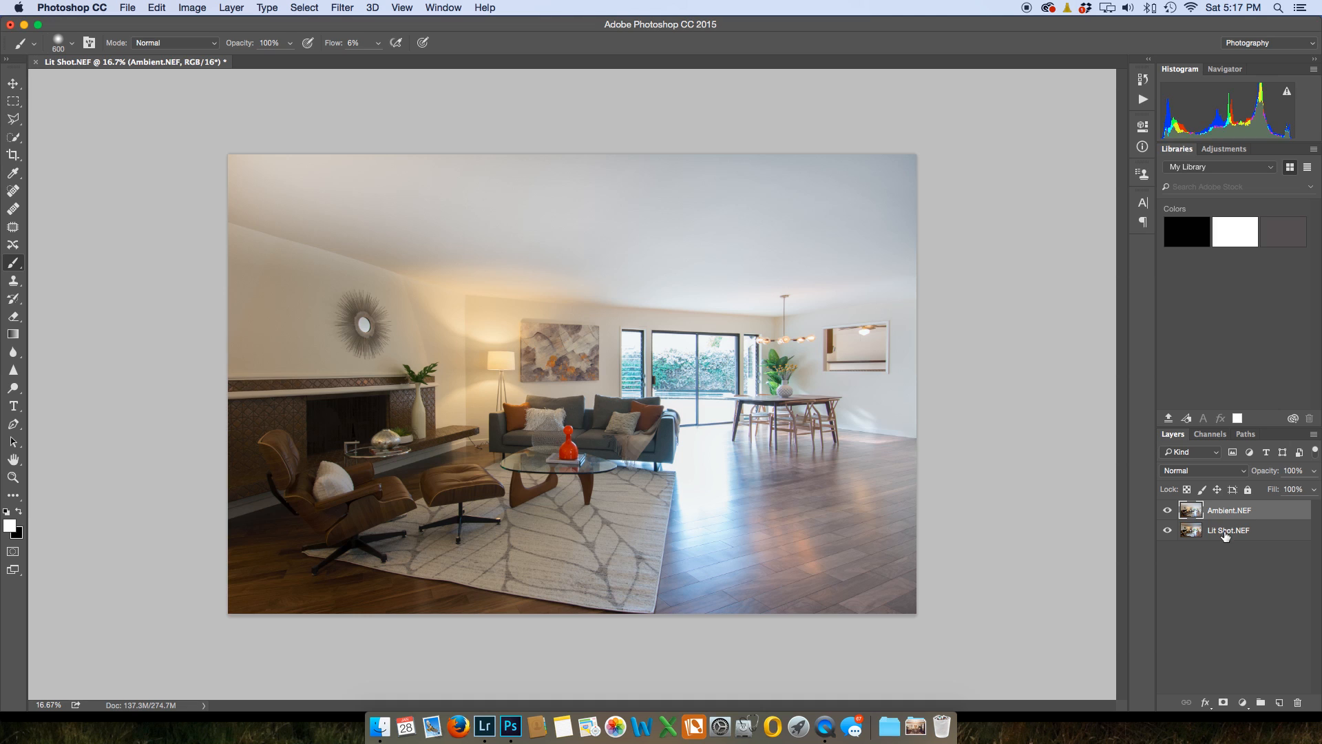
- Auto-align the Ambient.NEF and Lit Shot.NEF layers with Auto projection, and add a black layer mask to Ambient.NEF
shift+click(1225, 534)
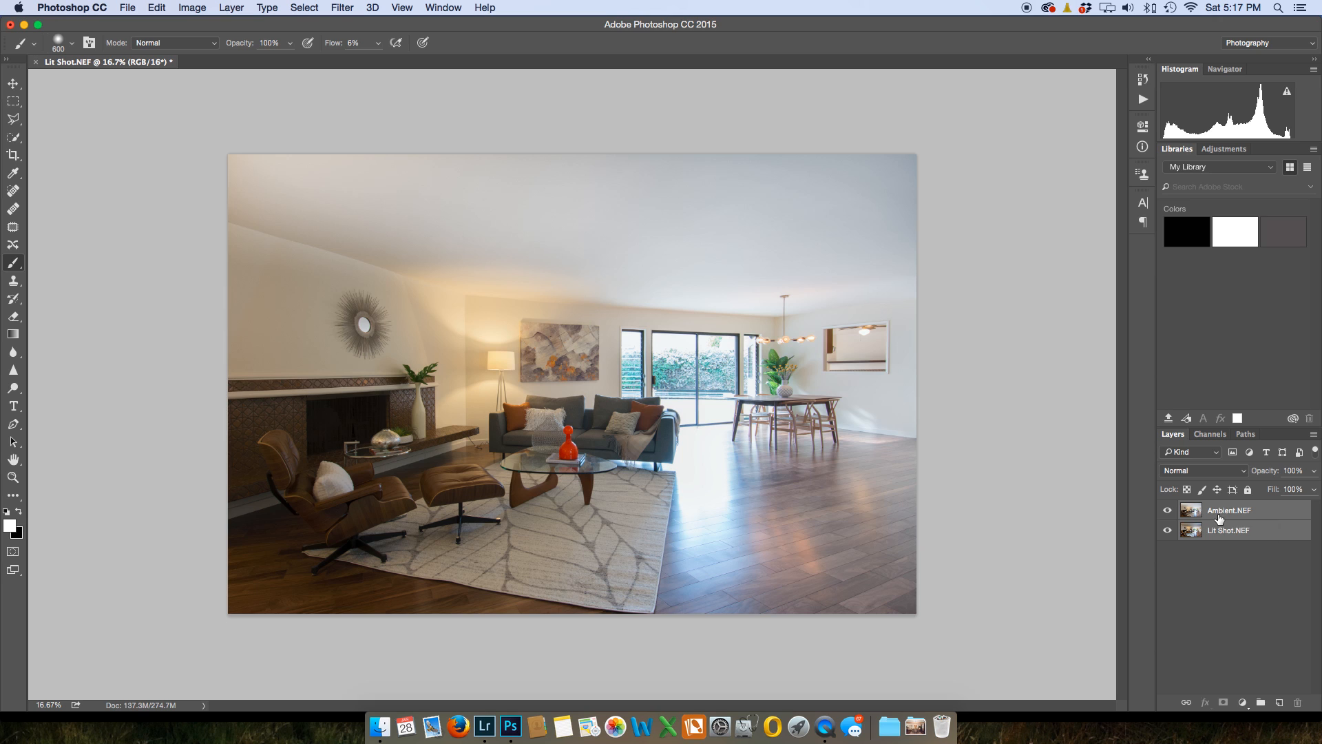
click(153, 8)
mouse_move(197, 303)
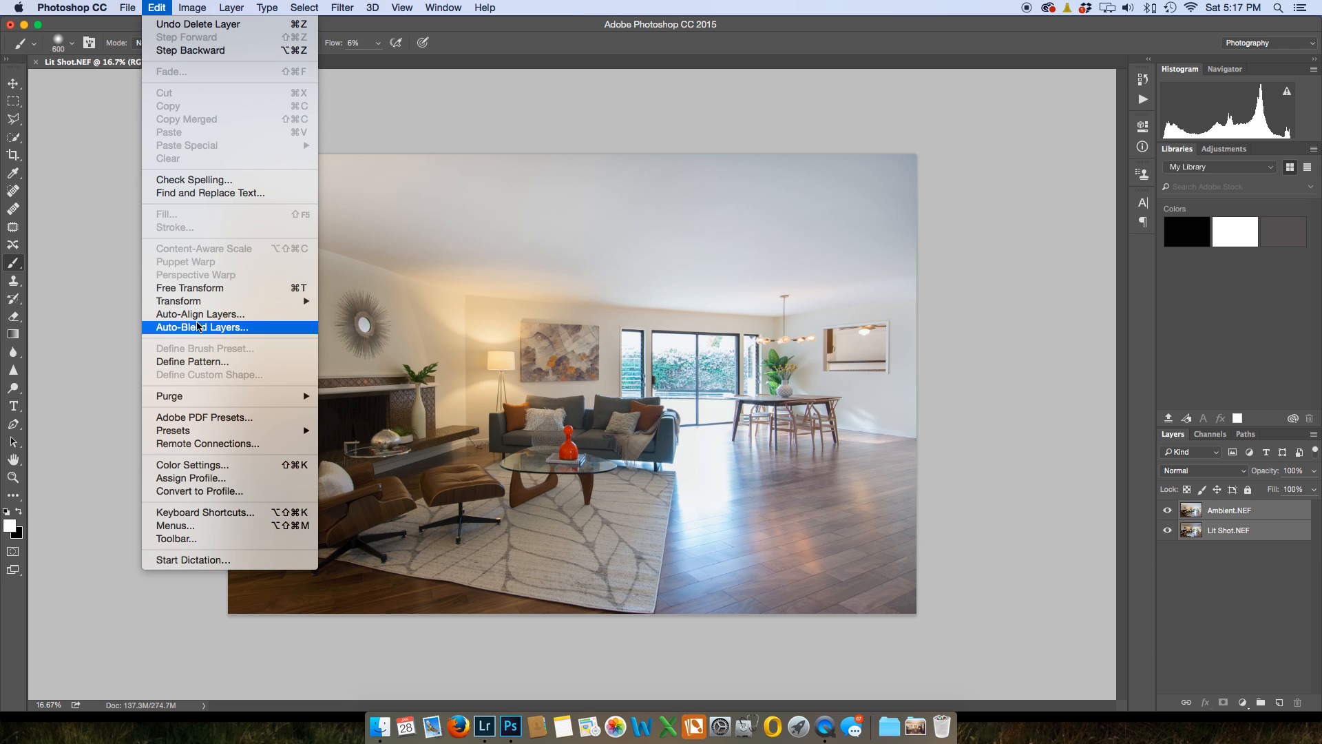
click(223, 314)
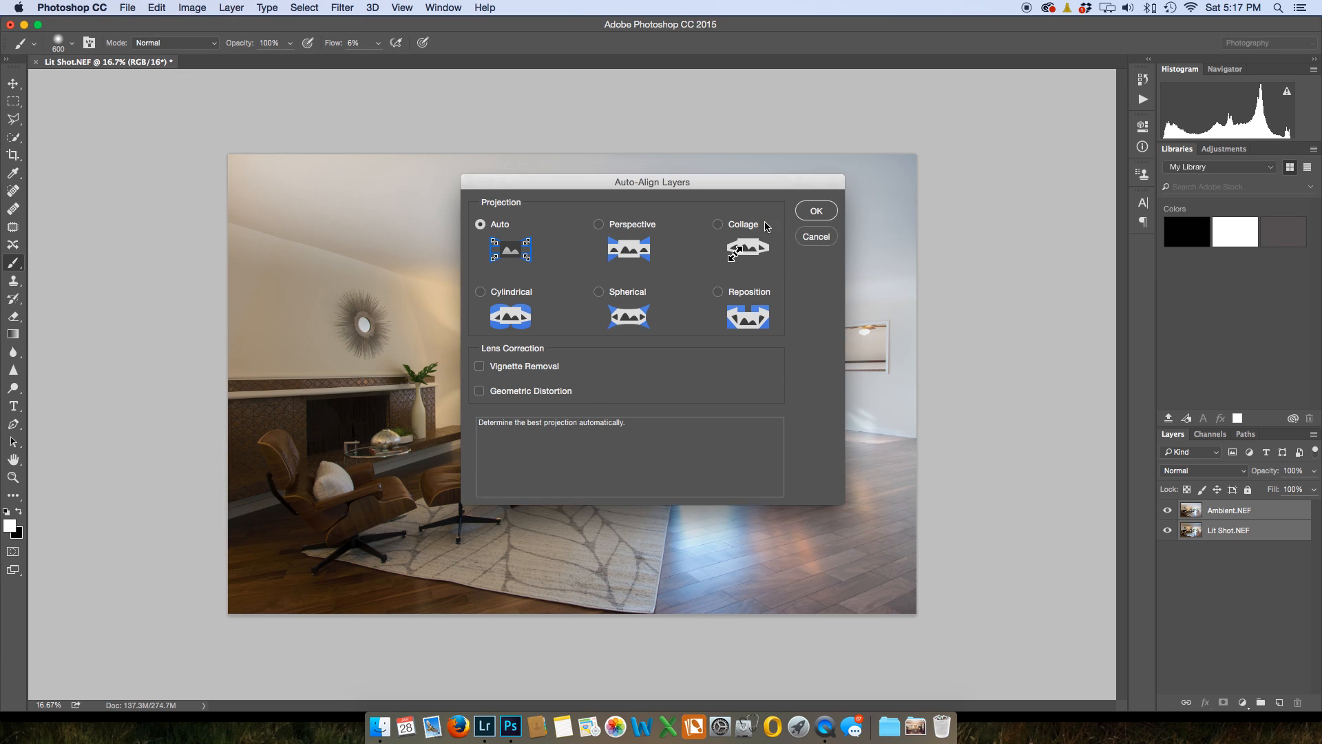
click(802, 212)
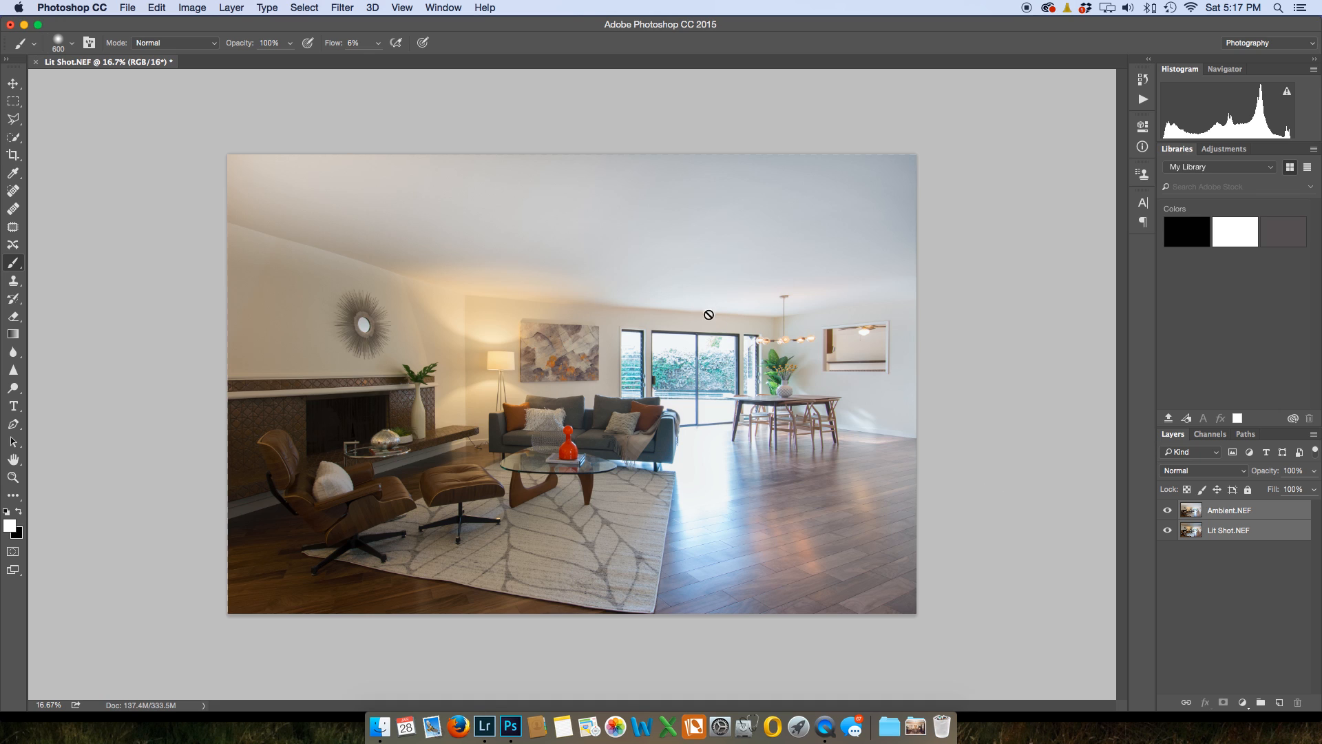
click(1216, 513)
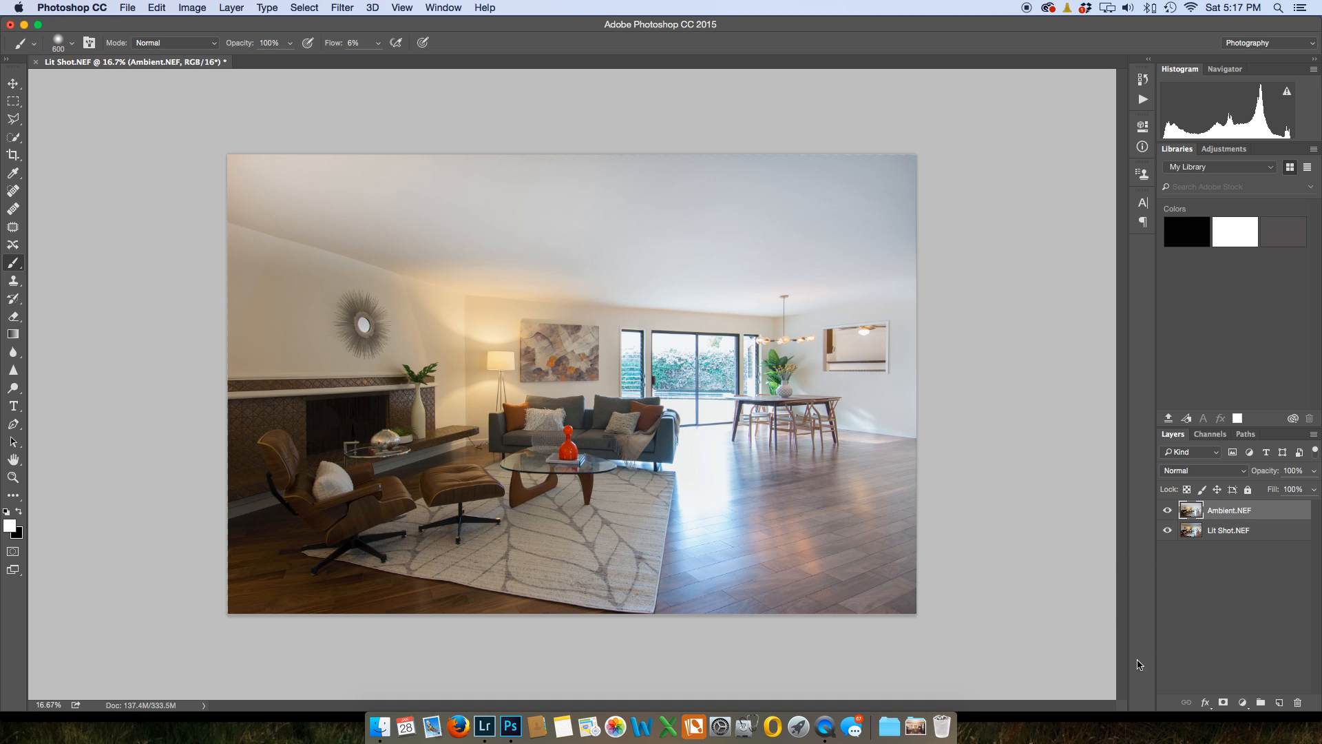
alt+click(1223, 703)
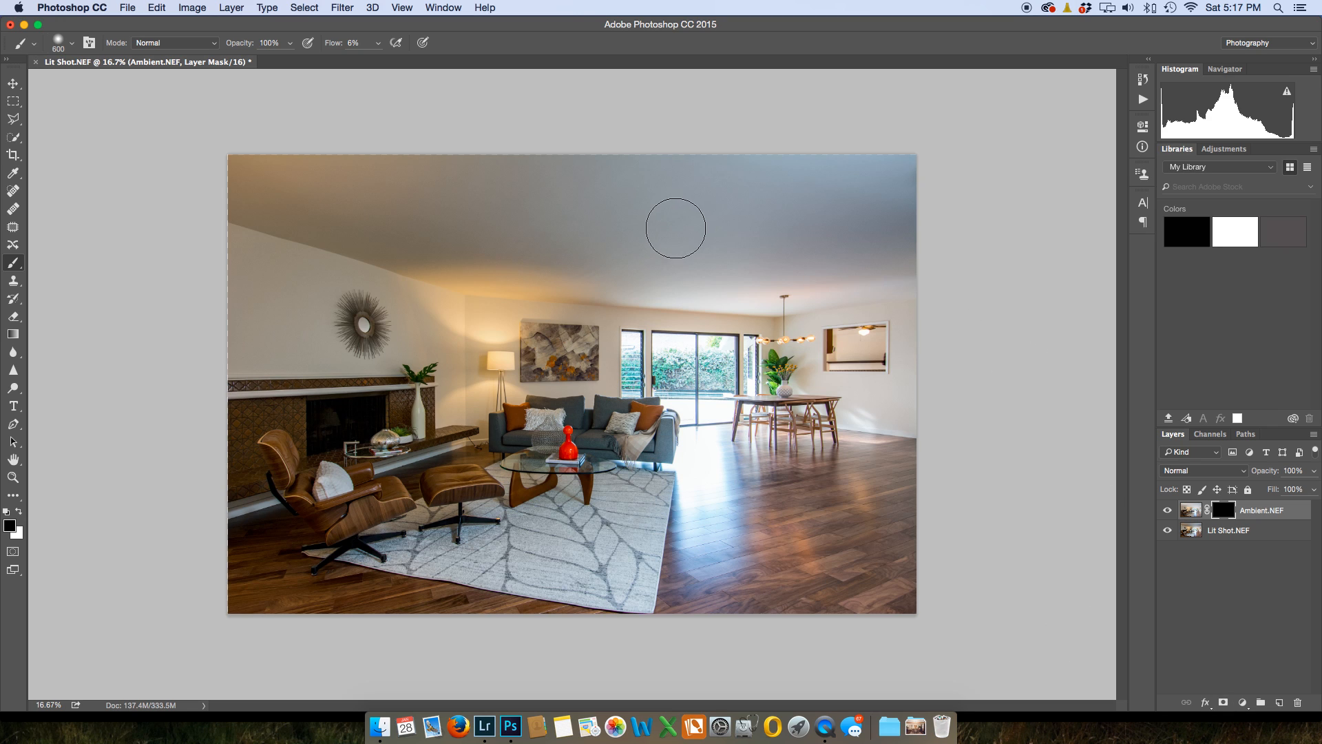
- Reveal the ambient ceiling on the mask with a white 1500 px brush at 6% flow, and merge the visible layers
key(bracketright)
key(bracketright)
key(bracketright)
key(bracketright)
key(bracketright)
key(bracketright)
key(bracketright)
key(bracketright)
key(bracketright)
key(x)
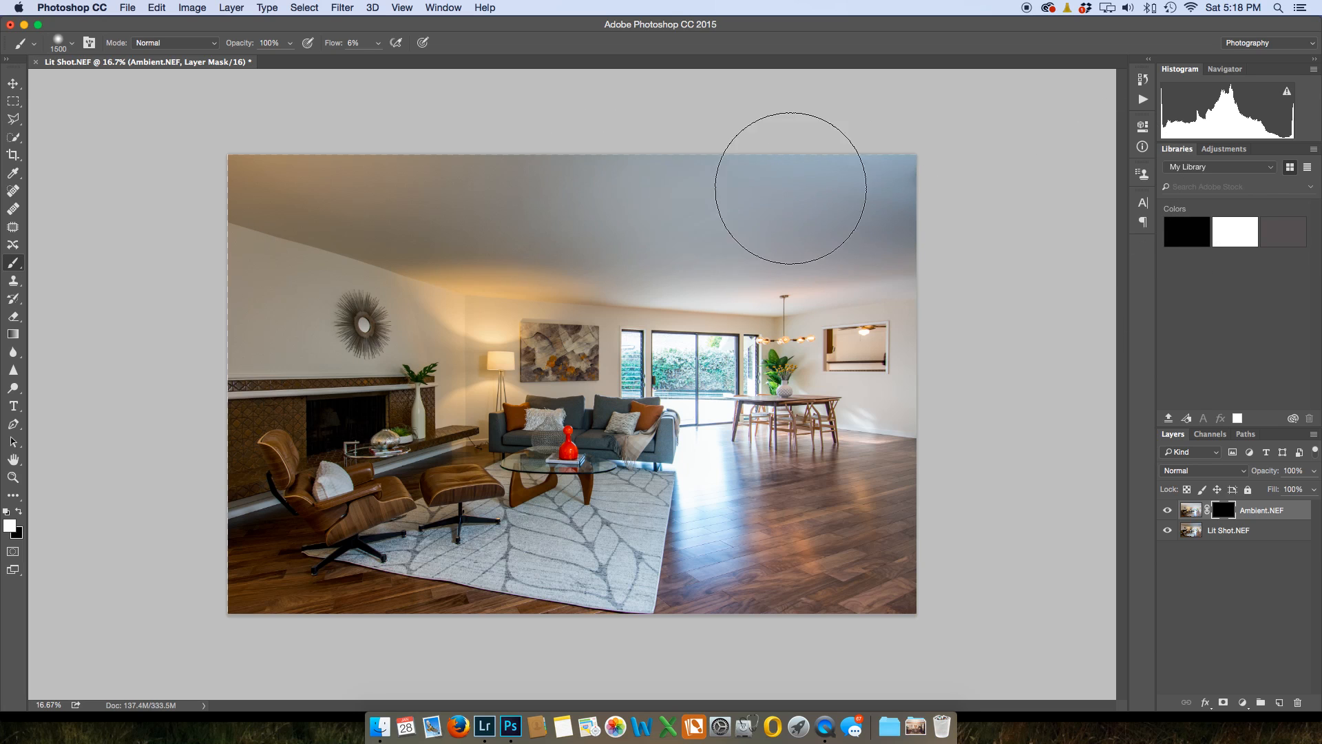
mouse_move(675, 184)
mouse_down()
mouse_move(884, 227)
mouse_move(771, 227)
mouse_move(934, 207)
mouse_move(761, 220)
mouse_move(830, 210)
mouse_move(445, 203)
mouse_move(336, 193)
mouse_move(277, 164)
mouse_move(380, 183)
mouse_move(148, 141)
mouse_move(698, 249)
mouse_move(369, 209)
mouse_move(768, 191)
mouse_move(625, 185)
mouse_move(595, 189)
mouse_move(885, 196)
mouse_move(727, 211)
mouse_move(430, 181)
mouse_move(683, 203)
mouse_move(912, 187)
mouse_move(371, 158)
mouse_move(585, 222)
mouse_move(702, 231)
mouse_move(893, 209)
mouse_move(693, 187)
mouse_move(313, 181)
mouse_move(456, 188)
mouse_move(146, 128)
mouse_move(264, 145)
mouse_move(204, 140)
mouse_move(401, 225)
mouse_move(273, 237)
mouse_move(326, 230)
mouse_move(216, 191)
mouse_move(249, 185)
mouse_move(243, 166)
mouse_move(245, 187)
mouse_move(607, 428)
mouse_move(486, 561)
mouse_move(466, 610)
mouse_move(358, 607)
mouse_up()
mouse_move(701, 580)
mouse_down()
mouse_move(761, 546)
mouse_move(696, 512)
mouse_up()
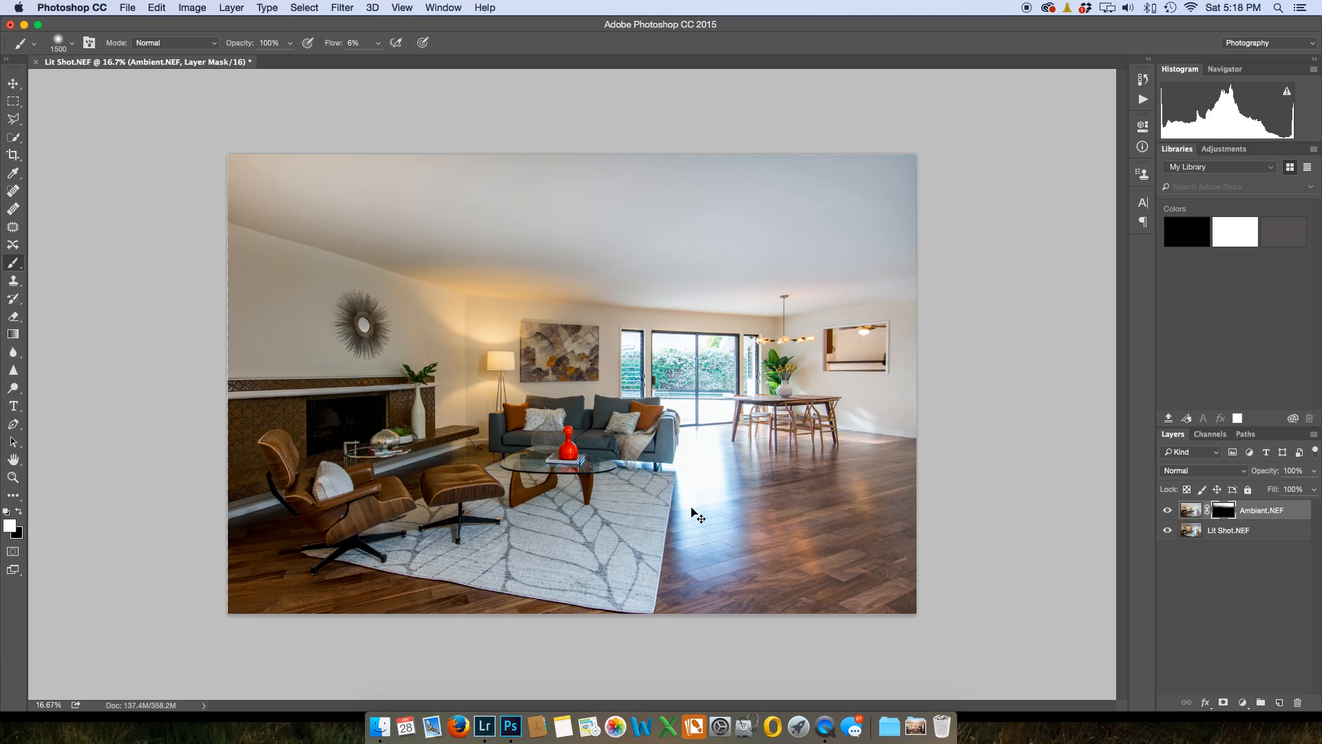
key(shift+super+e)
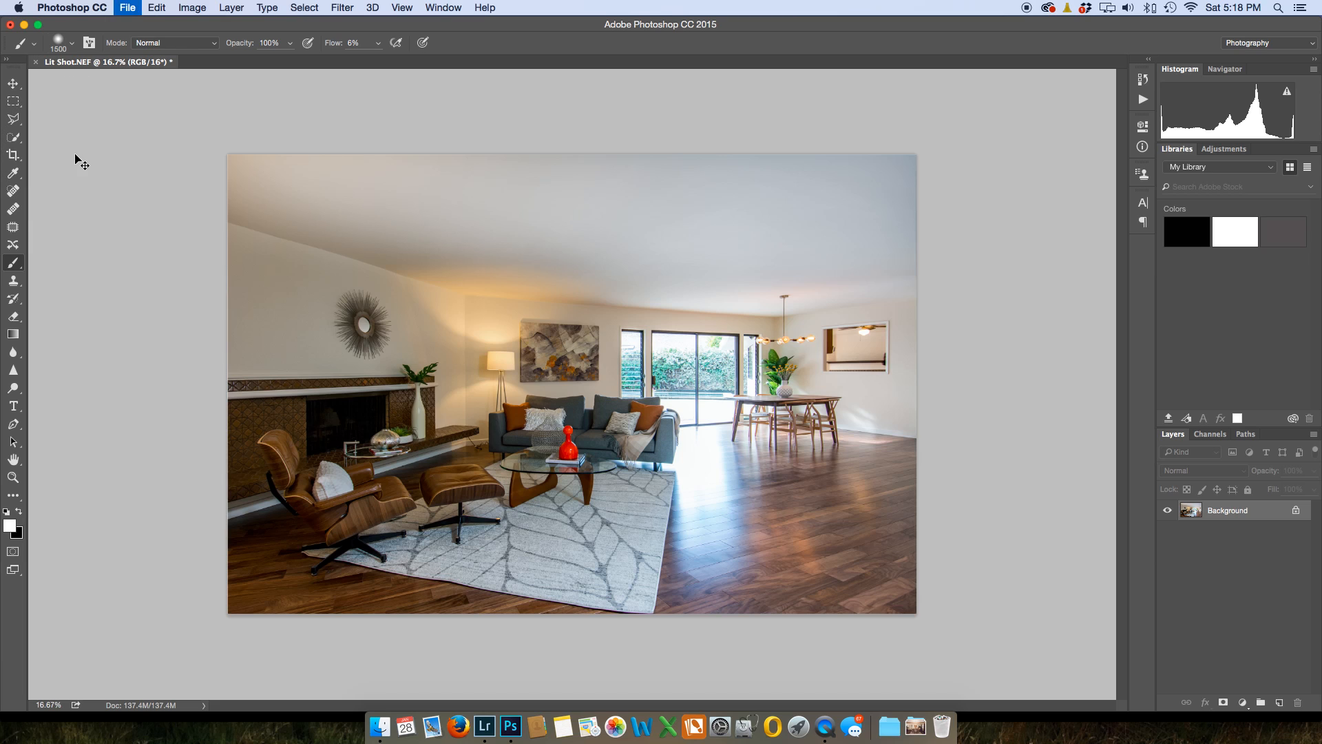
key(super+n)
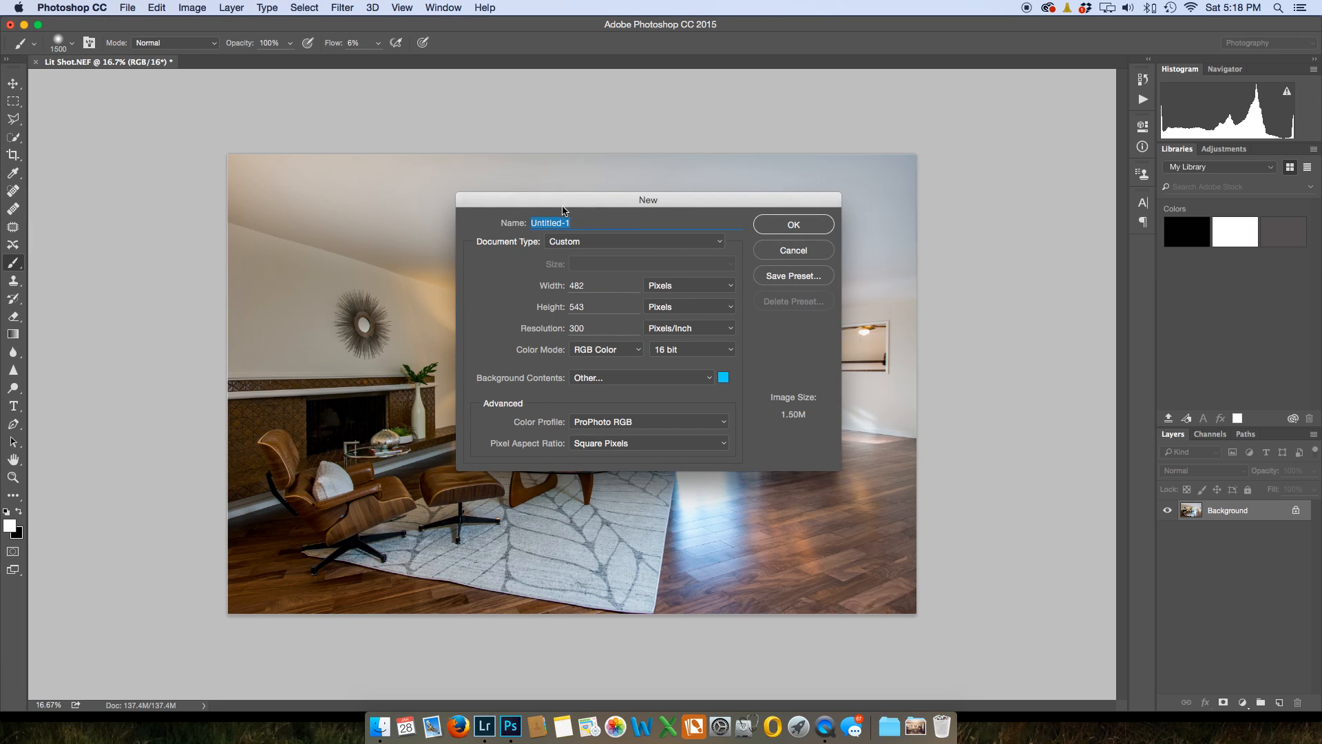
click(788, 233)
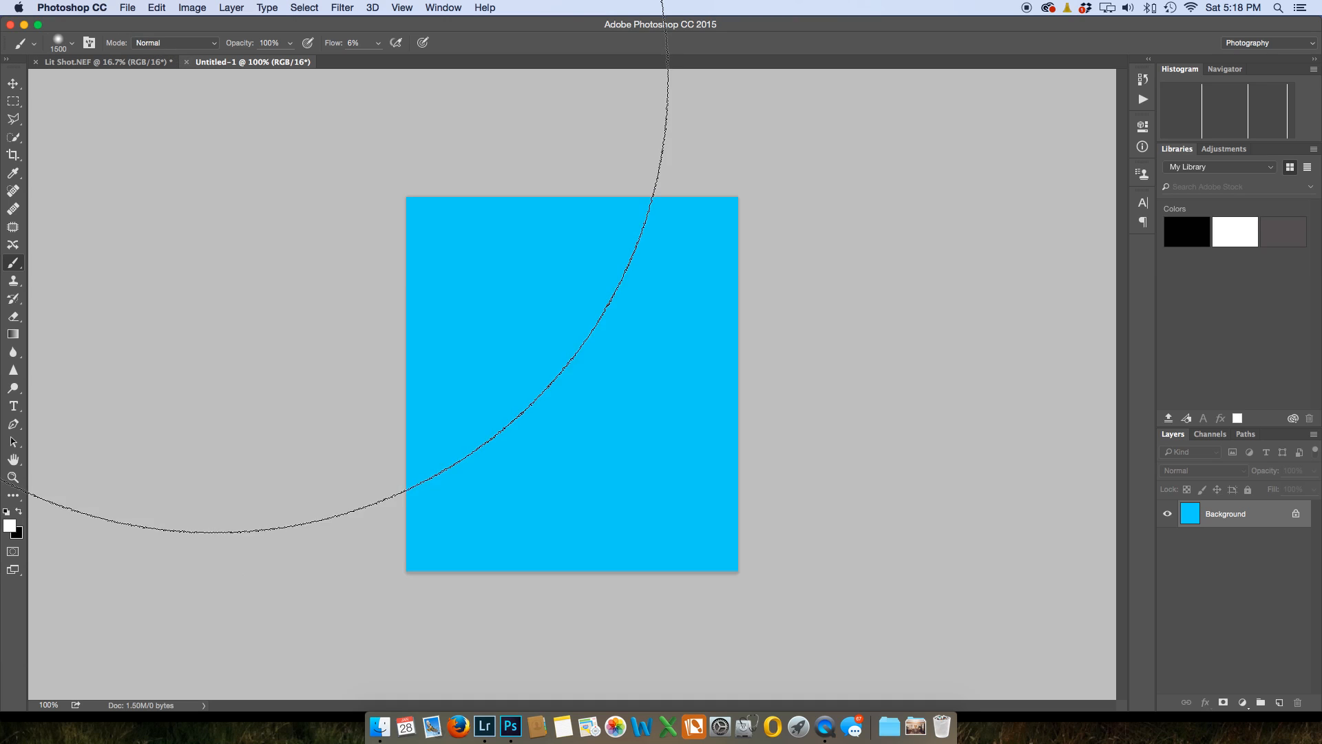
click(187, 62)
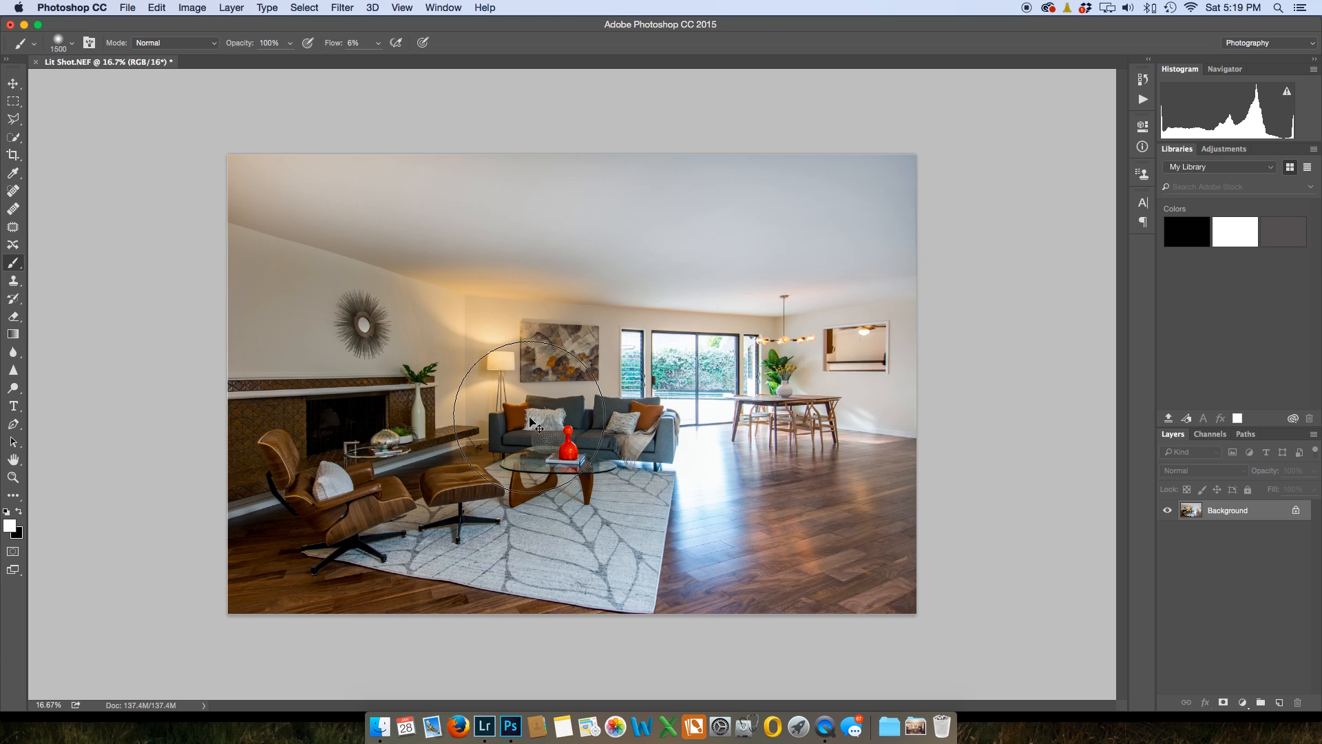
- Add a new blank layer in Normal mode at 100% opacity above the merged living room image
key(super+shift+n)
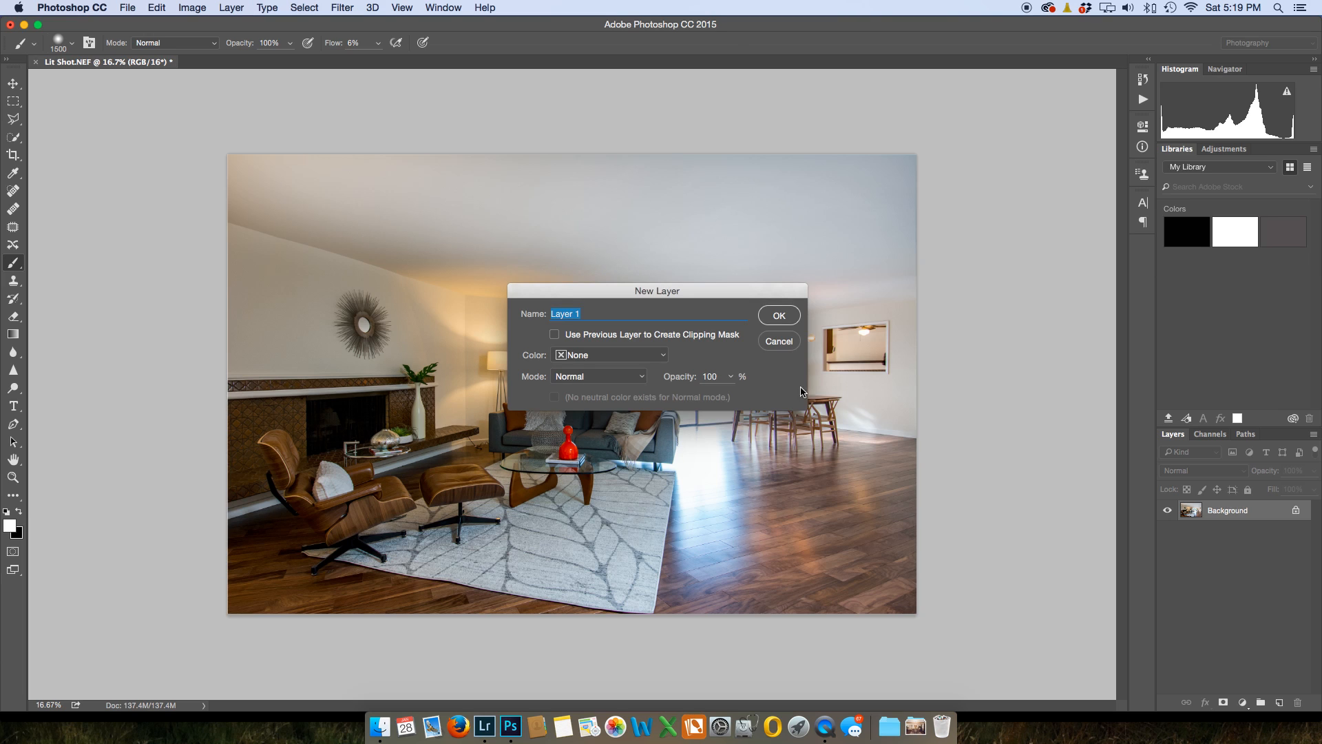
click(778, 315)
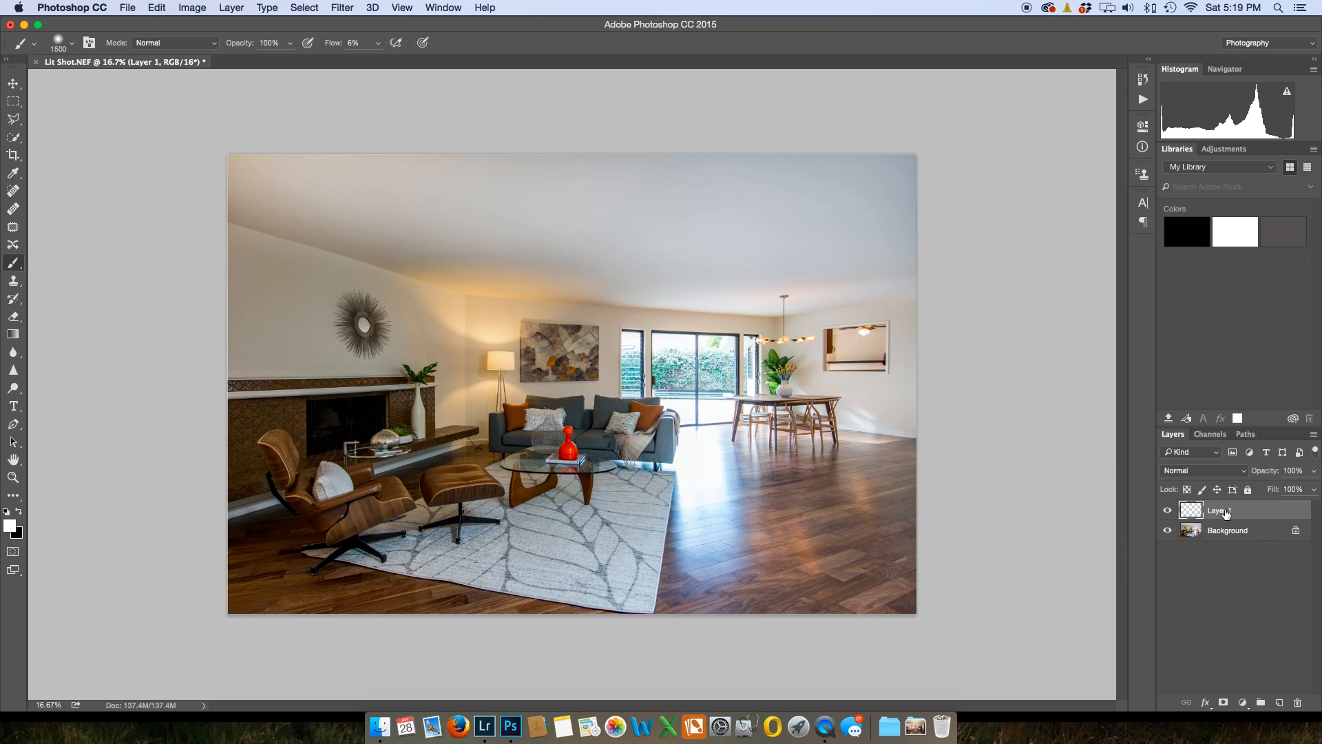
- Draw an open zigzag path with the Pen tool across the middle of the fireplace opening, from its left side to the silver vase
click(15, 425)
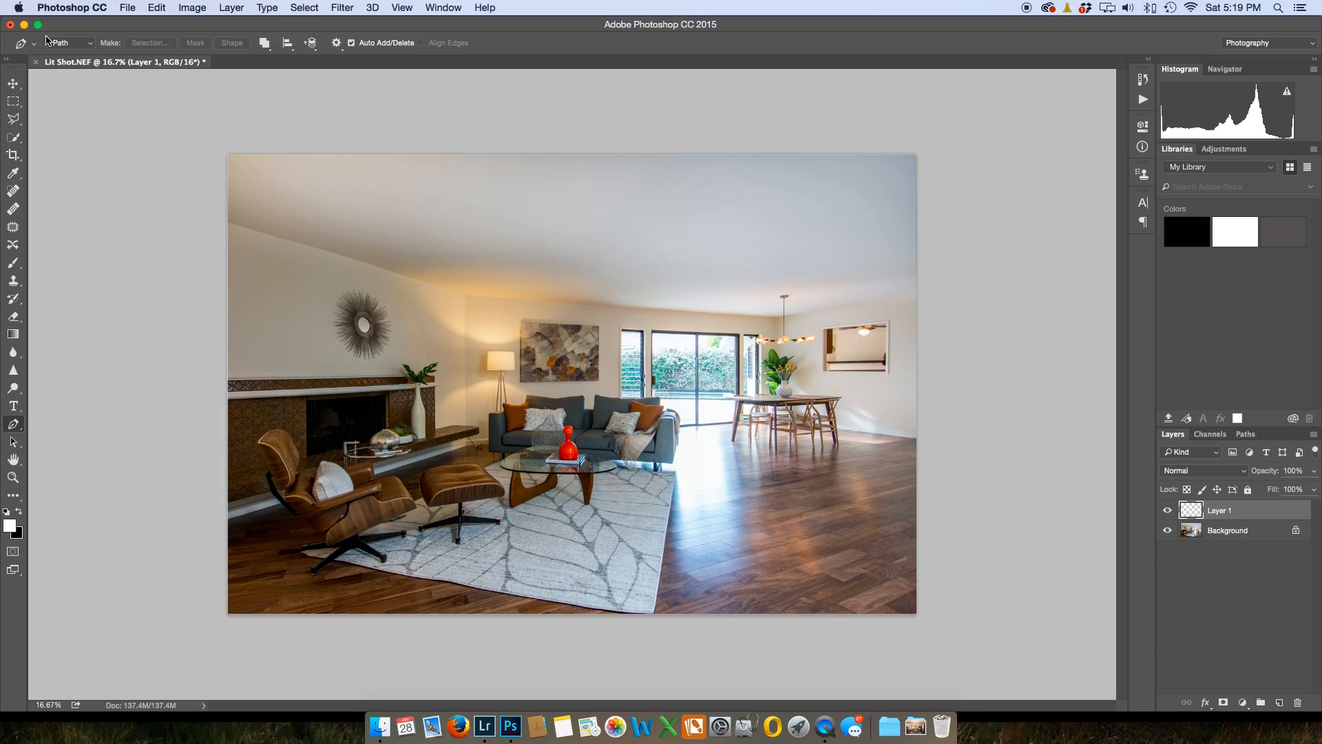
key(super+equal)
key(super+equal)
key(super+equal)
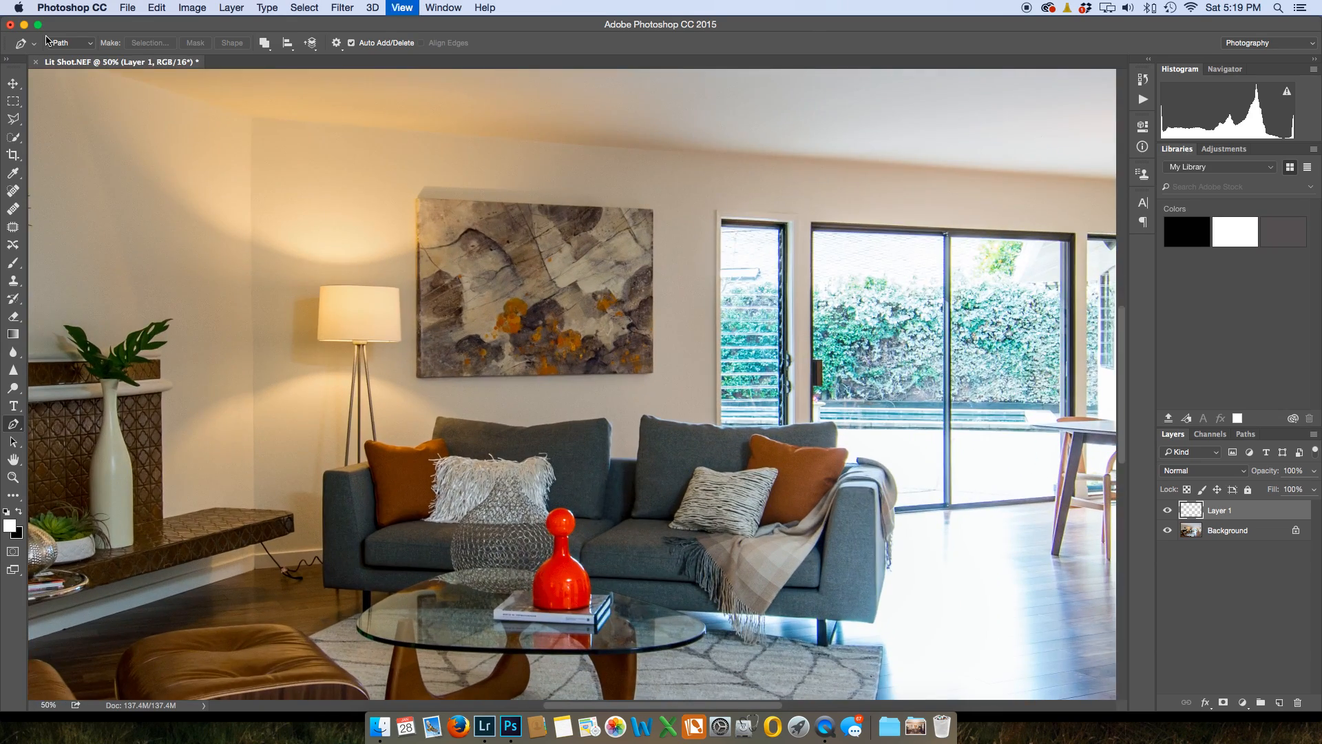
key(super+equal)
drag(227, 408, 956, 195)
drag(699, 317, 781, 286)
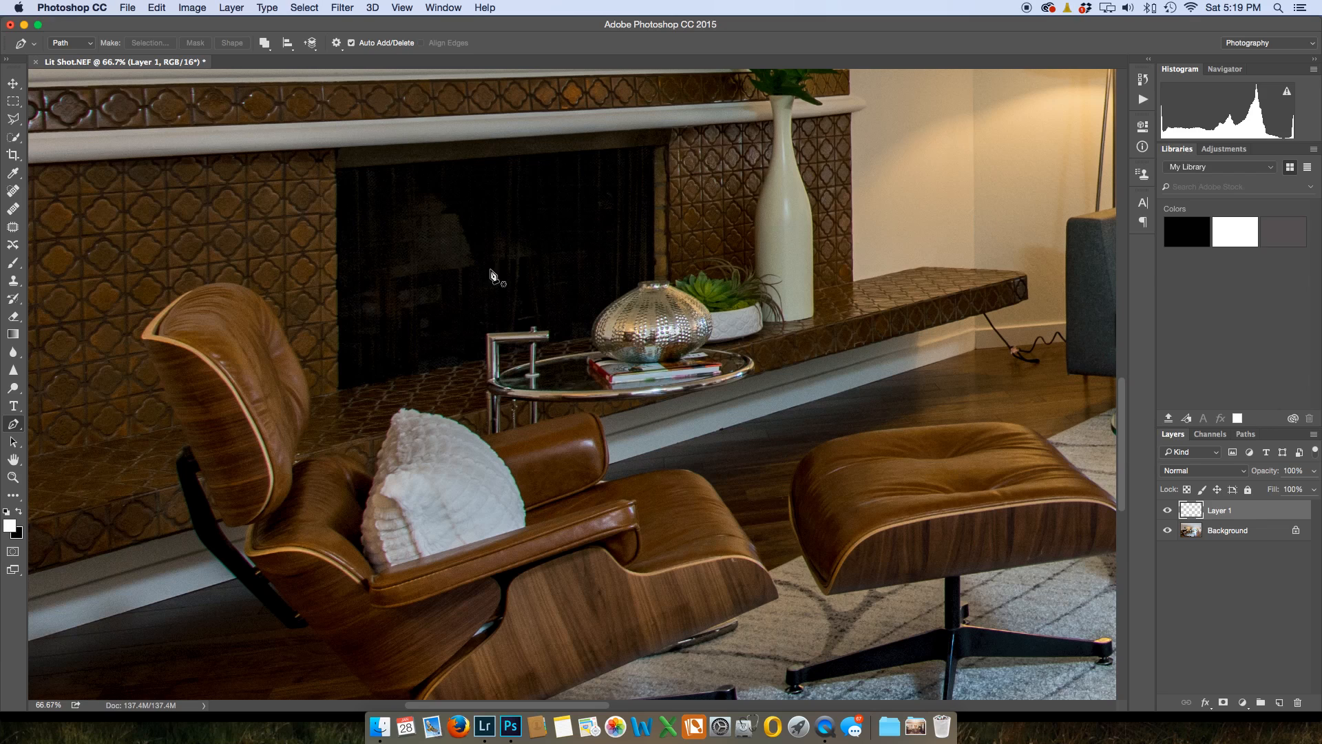
click(353, 314)
click(399, 309)
click(409, 298)
click(451, 295)
click(478, 307)
click(504, 292)
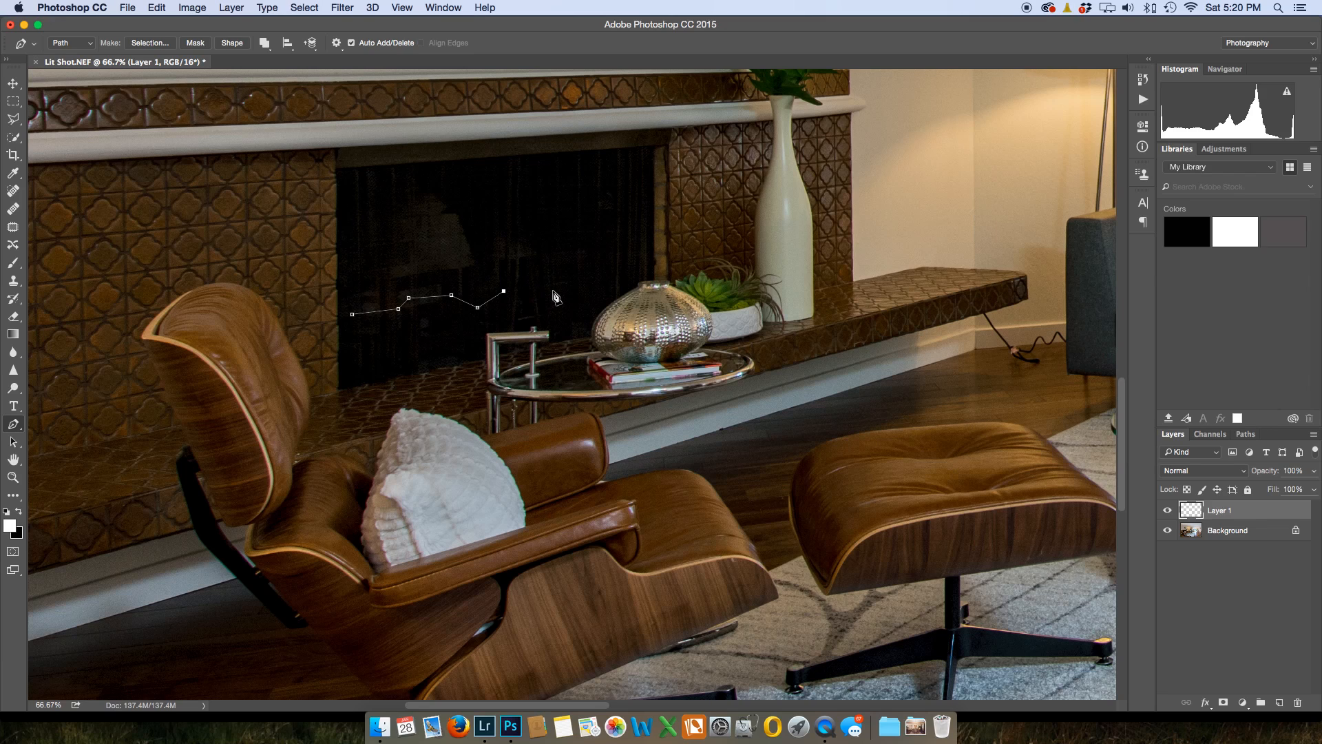
click(537, 286)
click(564, 296)
click(595, 295)
click(628, 276)
- Render flames along the path on Layer 1 with Multiple Flames One Direction, length 127, width 110, interval 27 and Medium quality
click(341, 8)
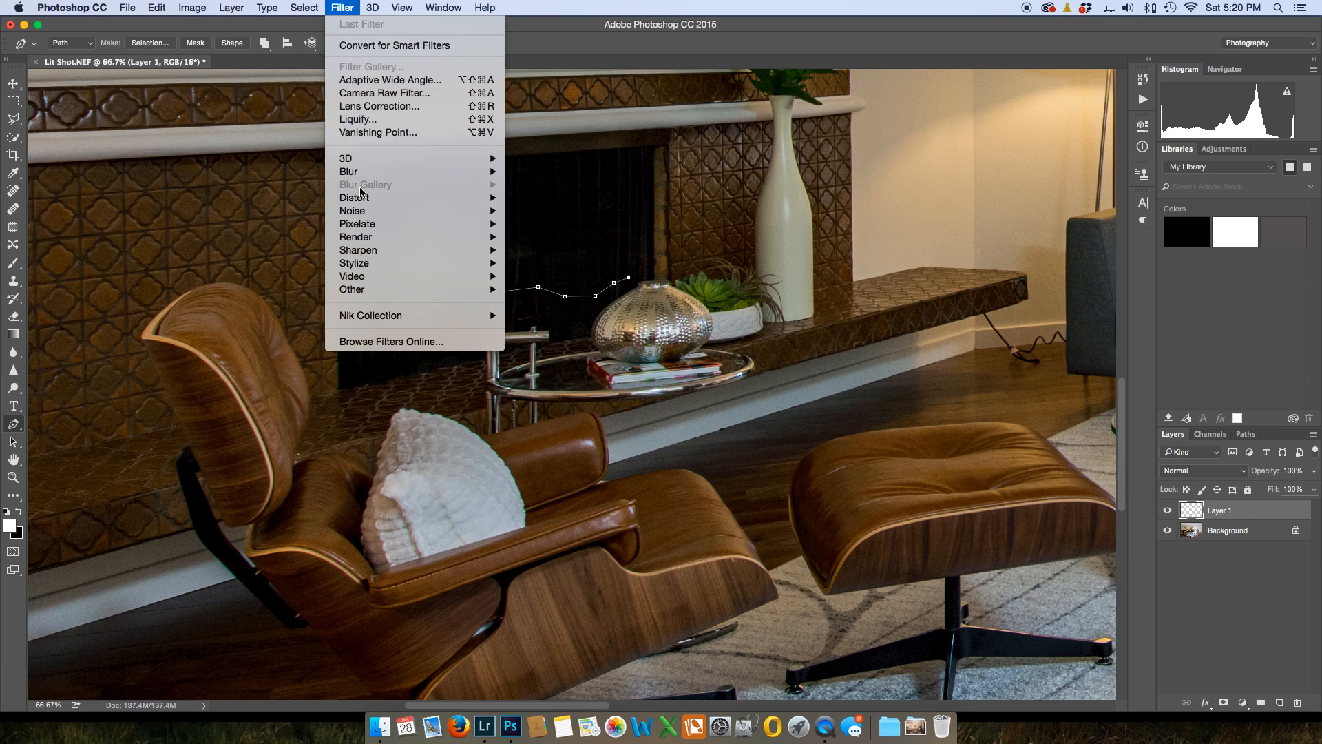
mouse_move(362, 243)
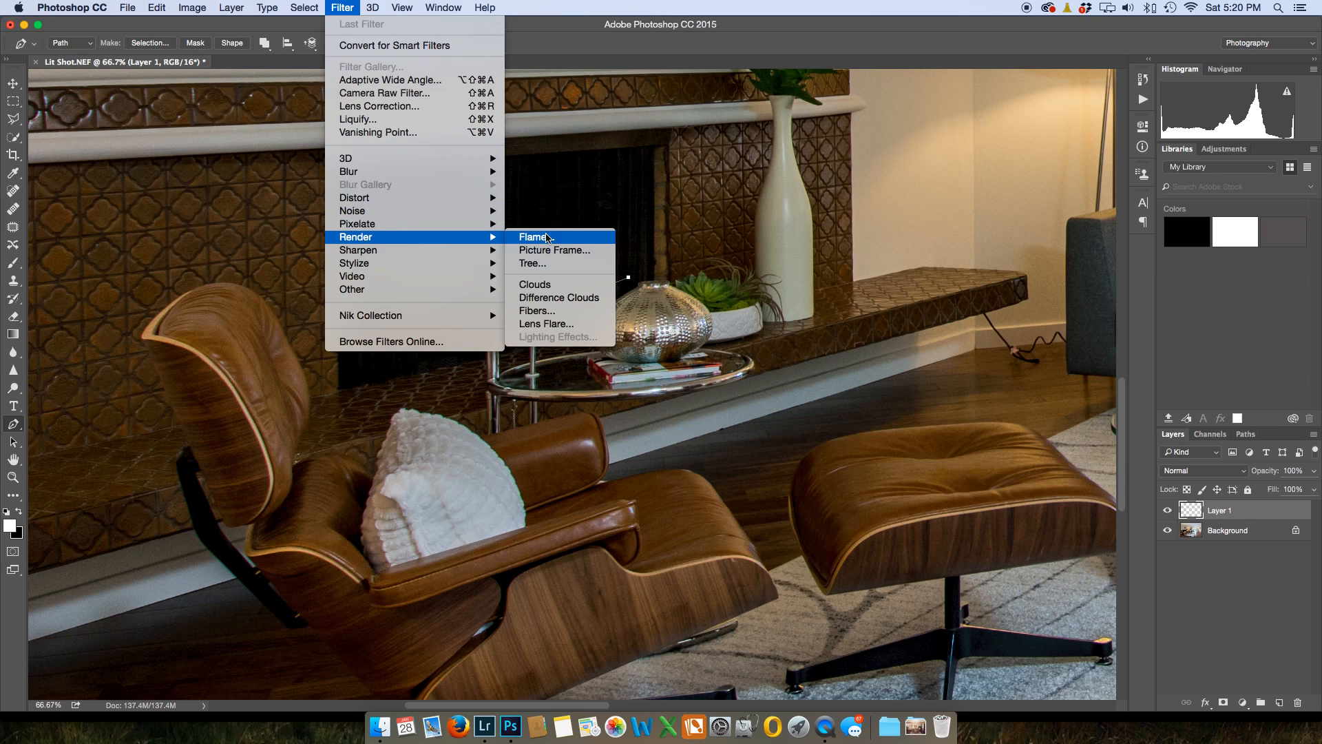
click(549, 238)
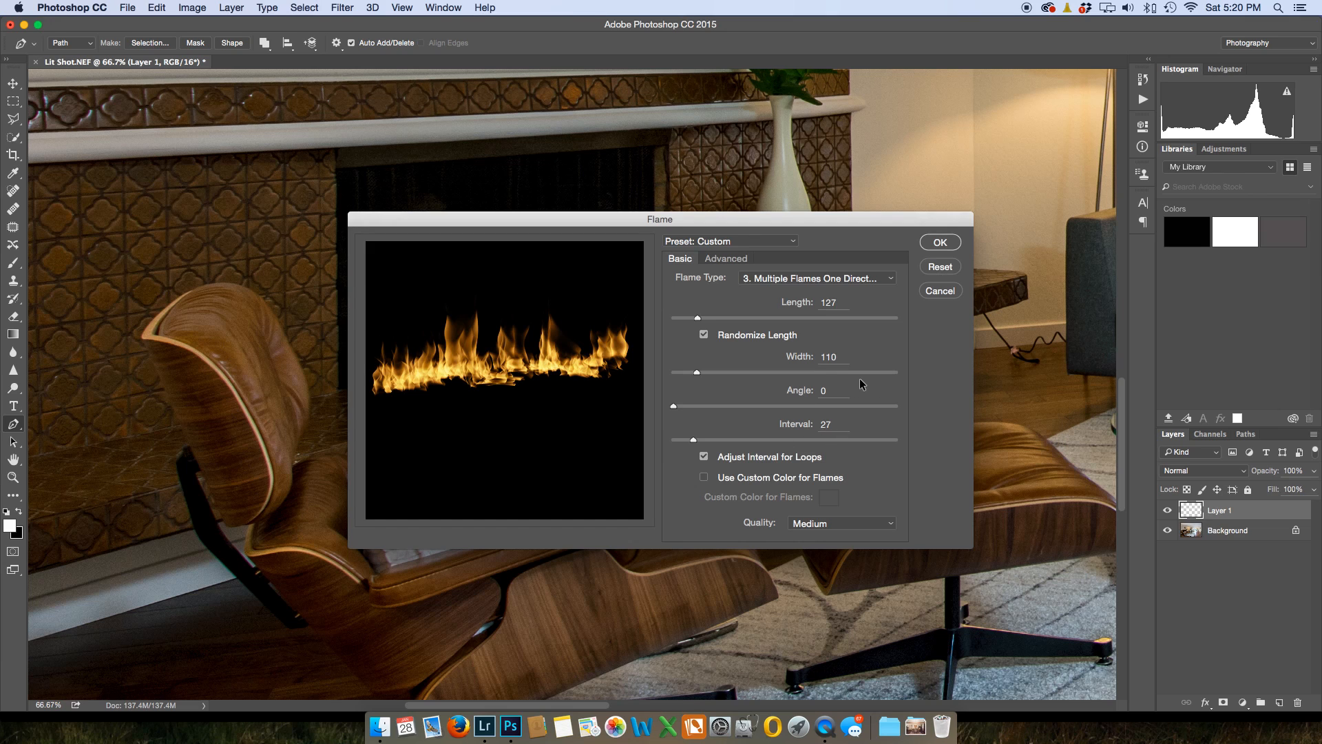
click(941, 243)
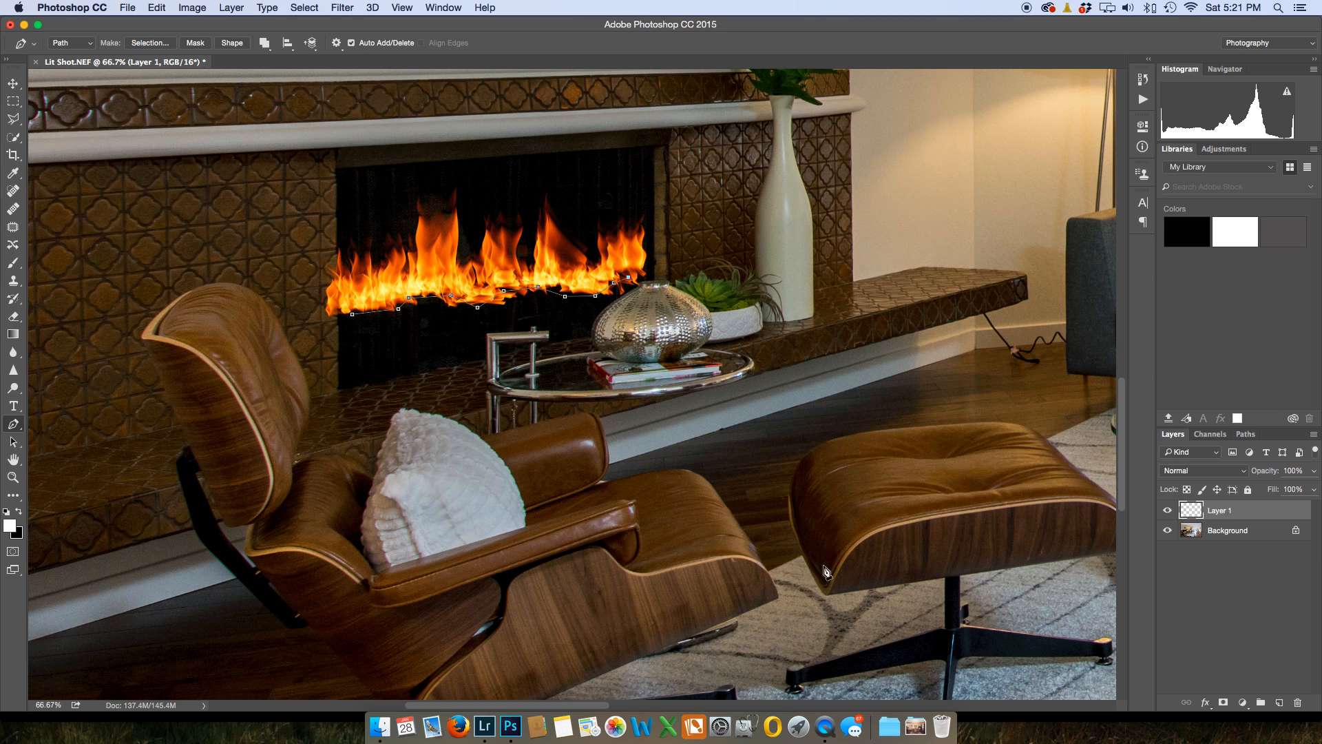
key(Return)
- Rotate the flames to about -4.5° and scale them to about 84% width and 82% height to fit inside the fireplace opening
key(super+t)
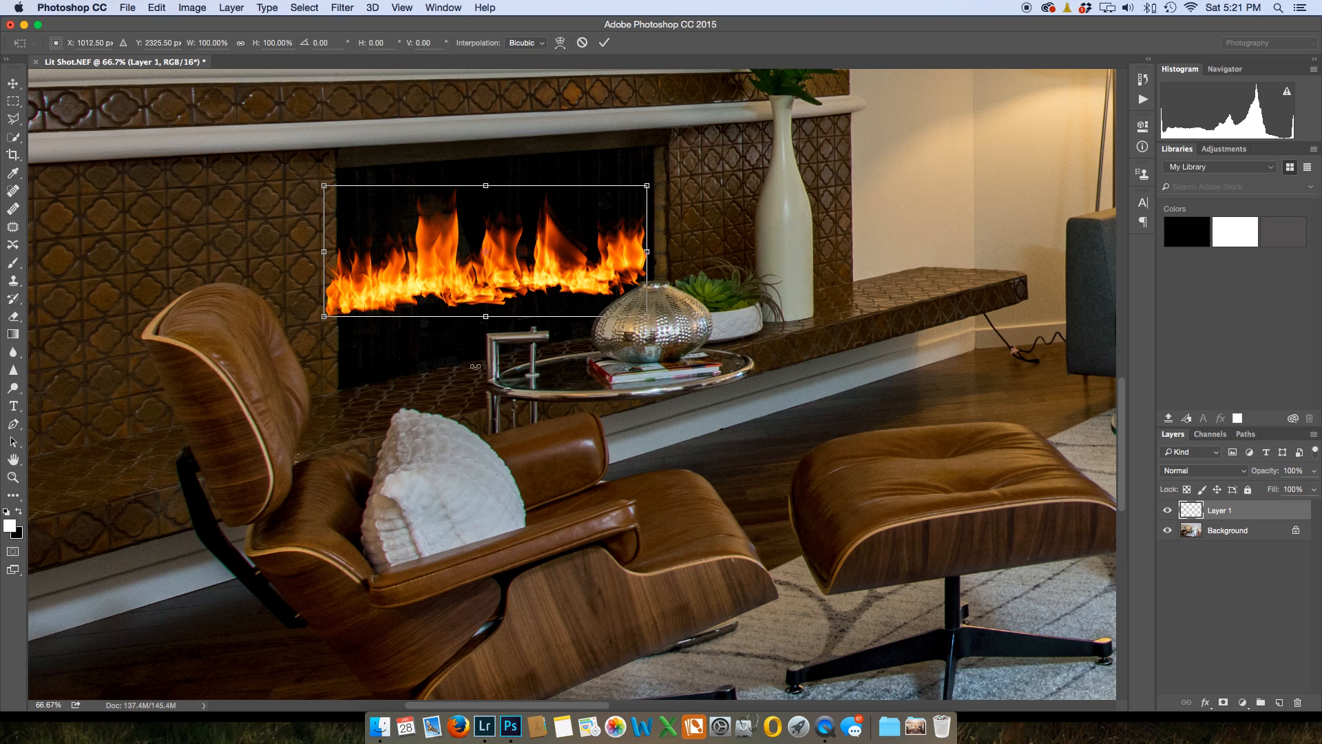
drag(485, 346, 490, 347)
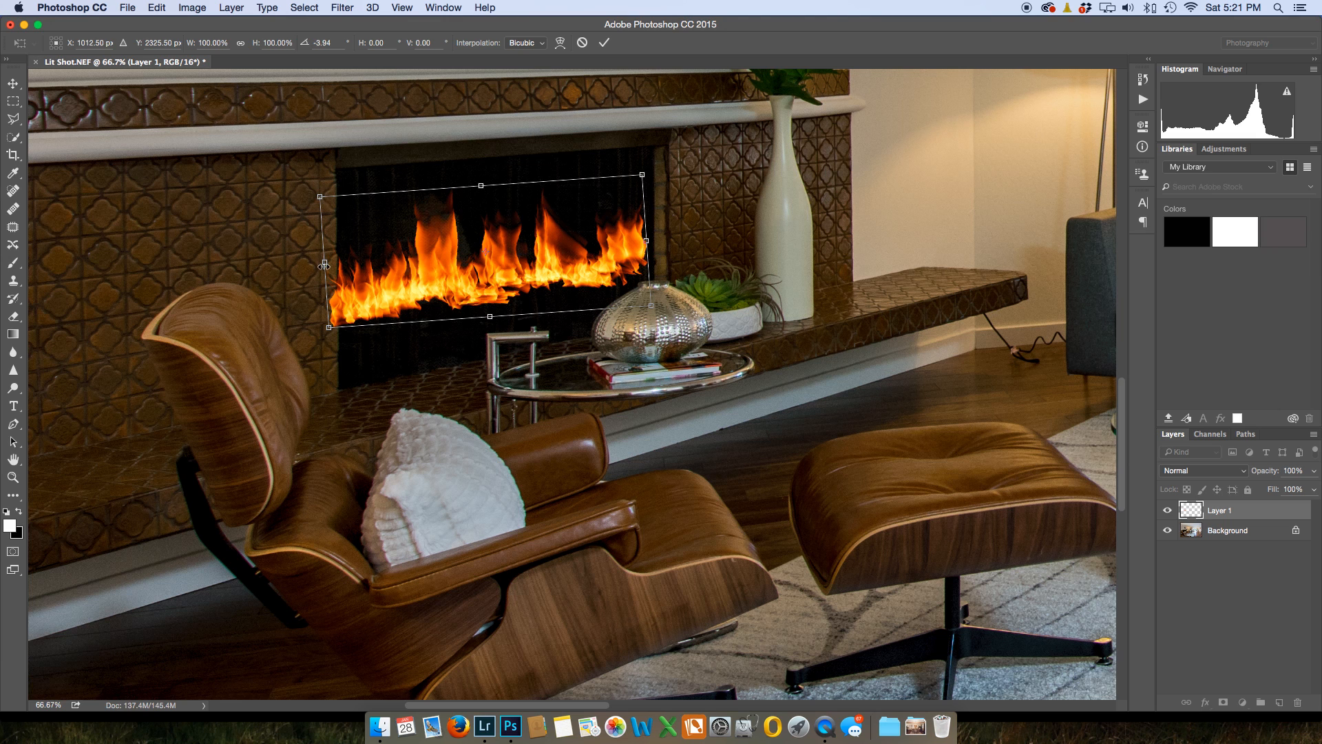
drag(314, 195, 359, 218)
drag(640, 203, 631, 201)
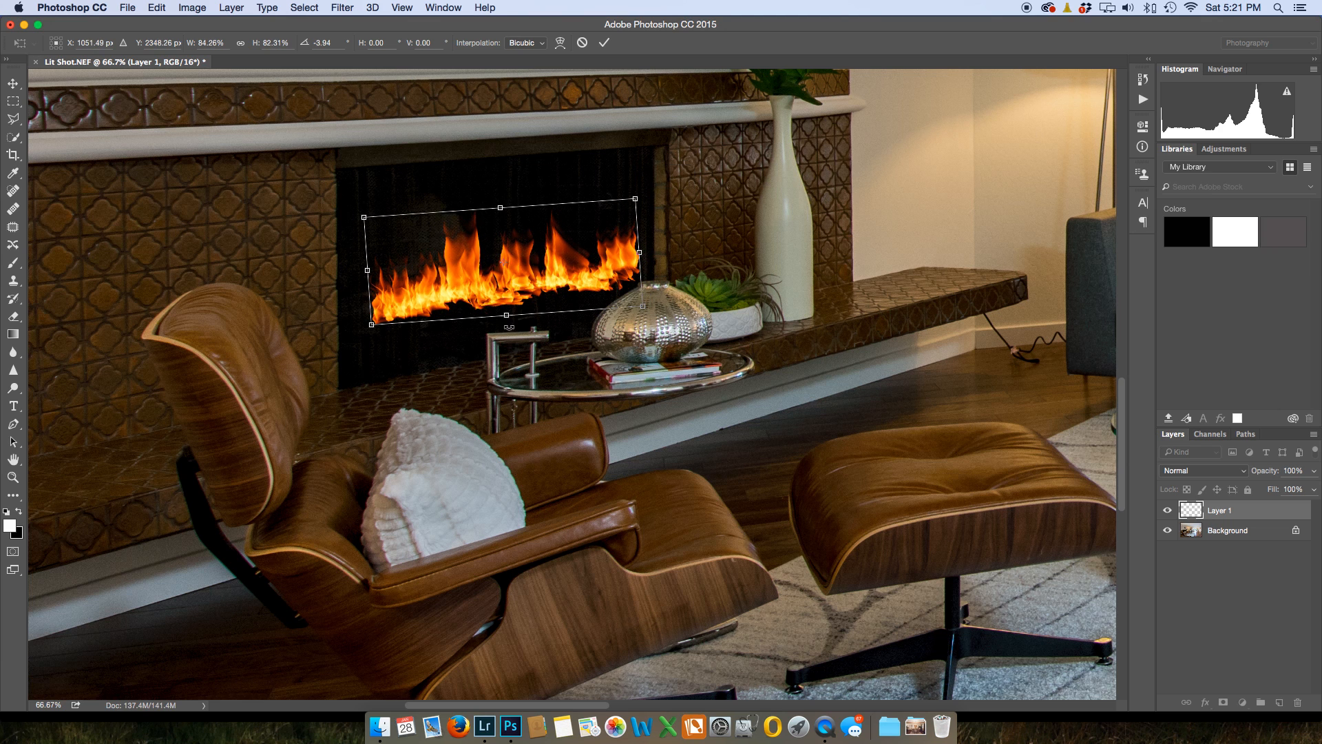
drag(510, 327, 509, 328)
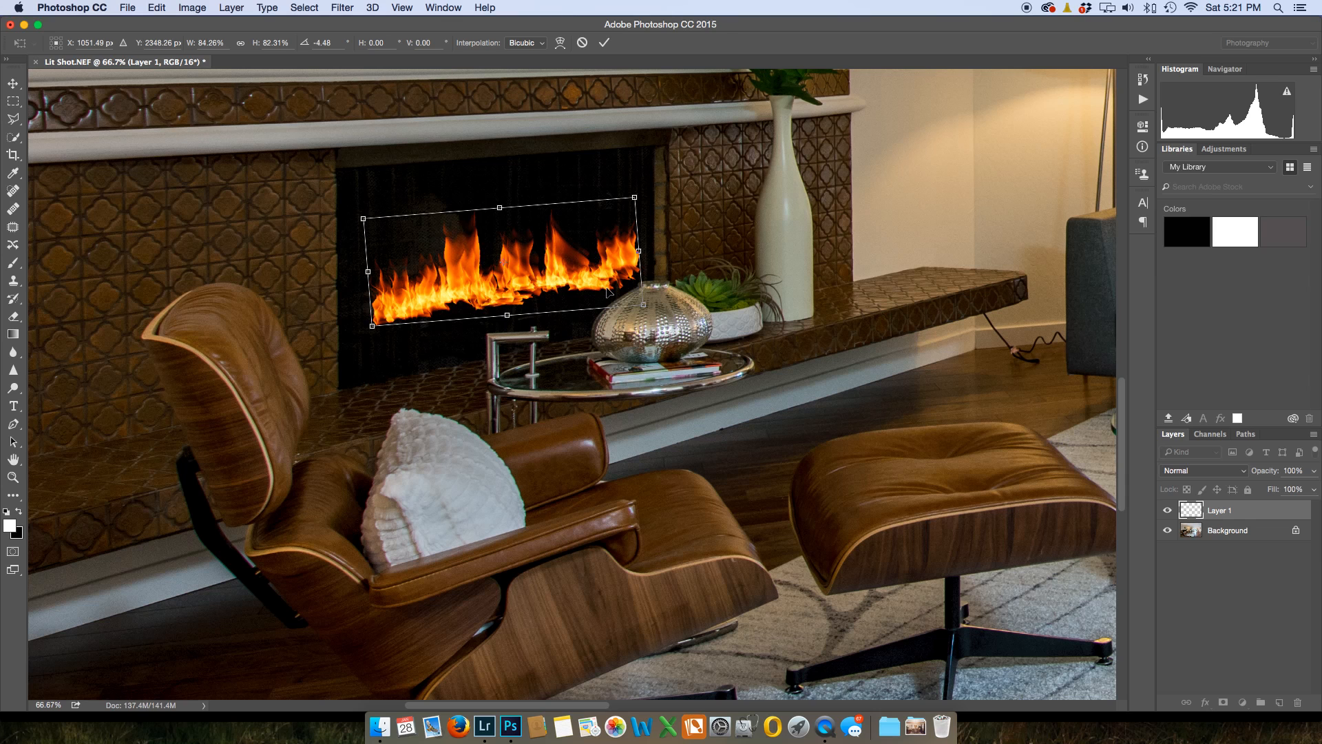
click(604, 44)
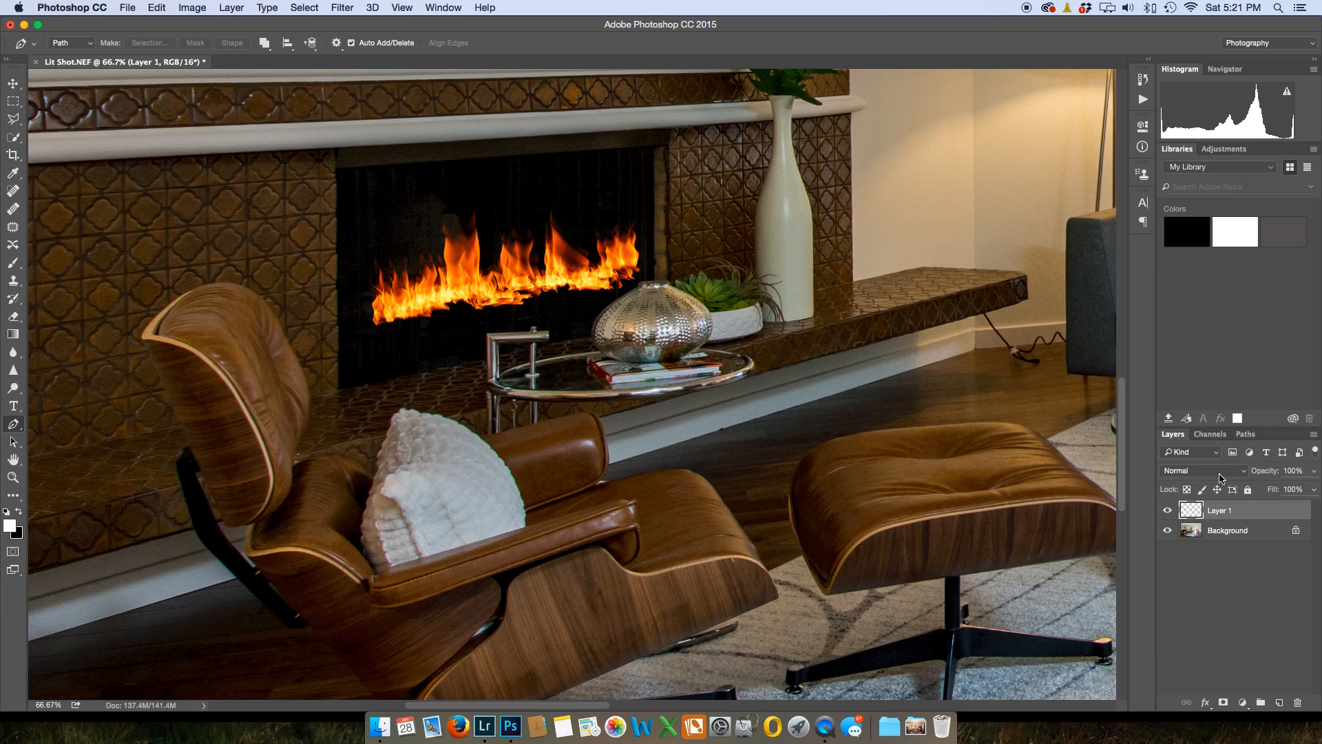
- Set the flame layer's blend mode to Screen, its opacity to 43% and its fill to 72%
click(1242, 474)
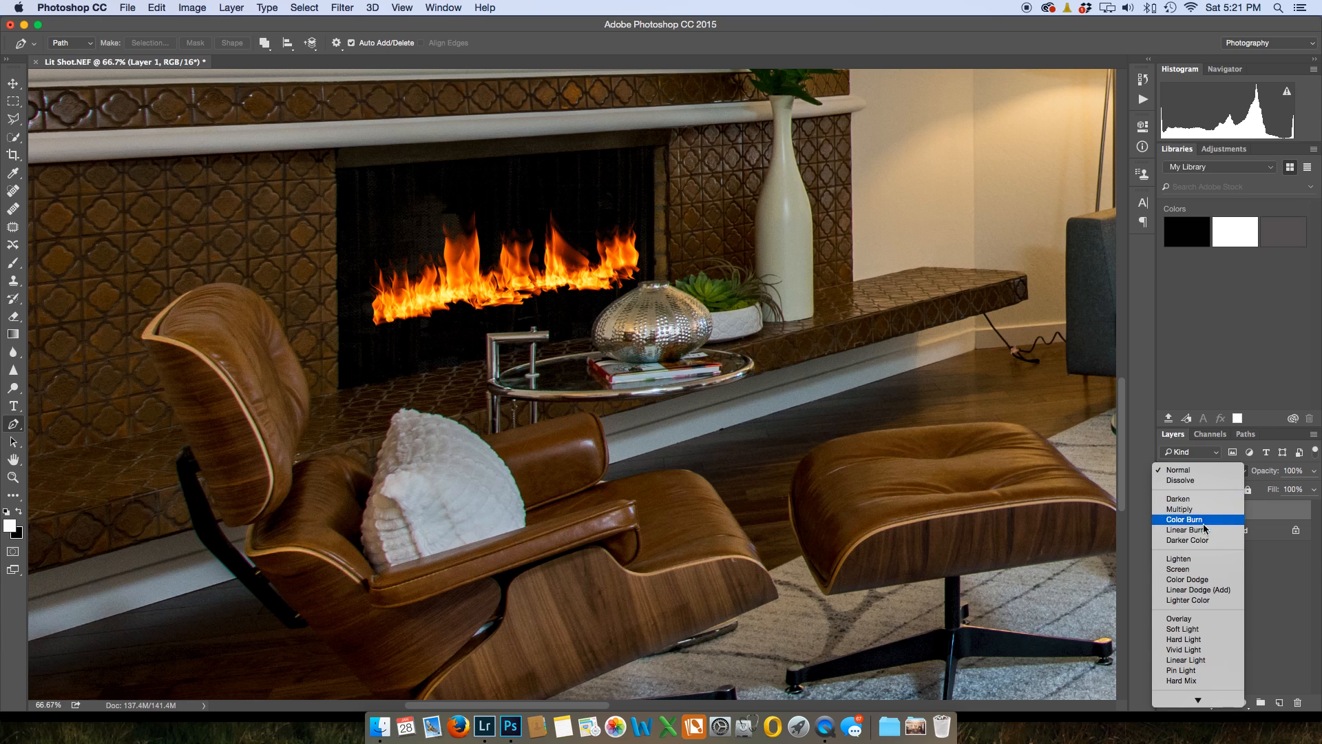
click(1195, 569)
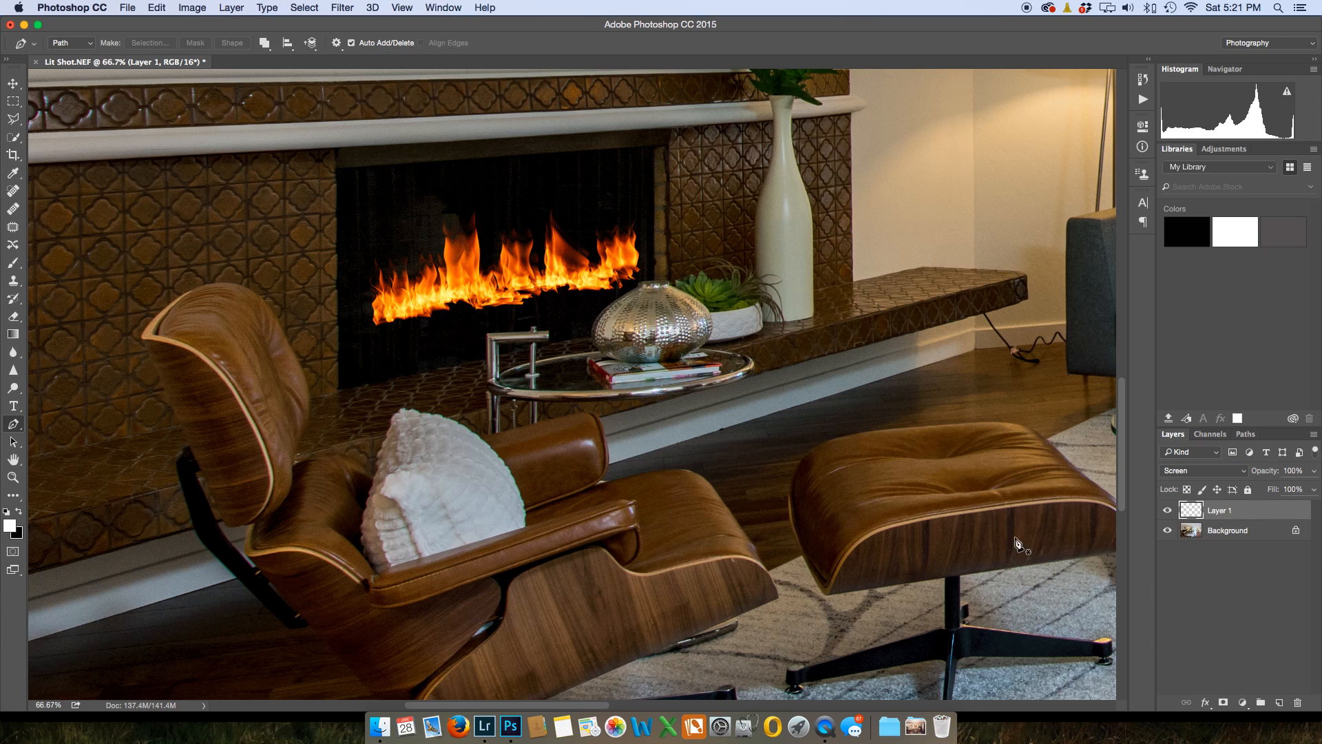
click(1314, 472)
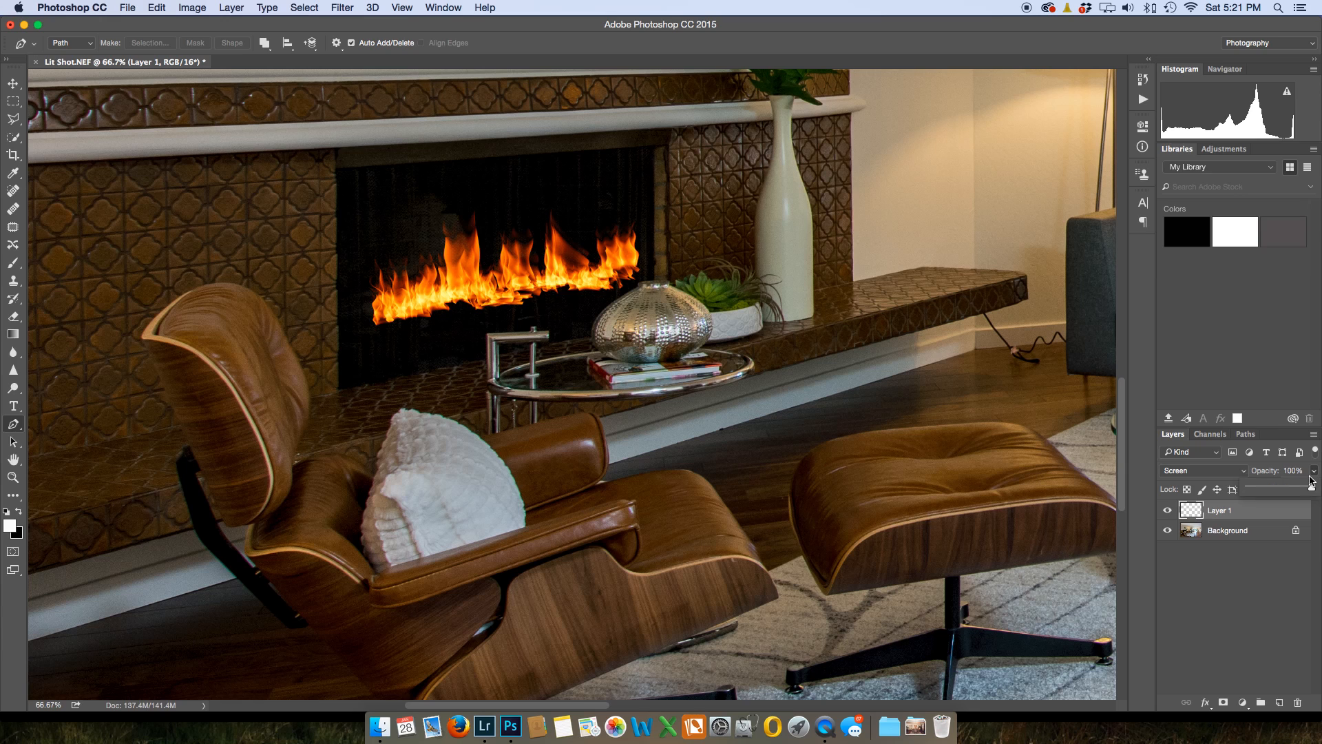
drag(1312, 491, 1277, 493)
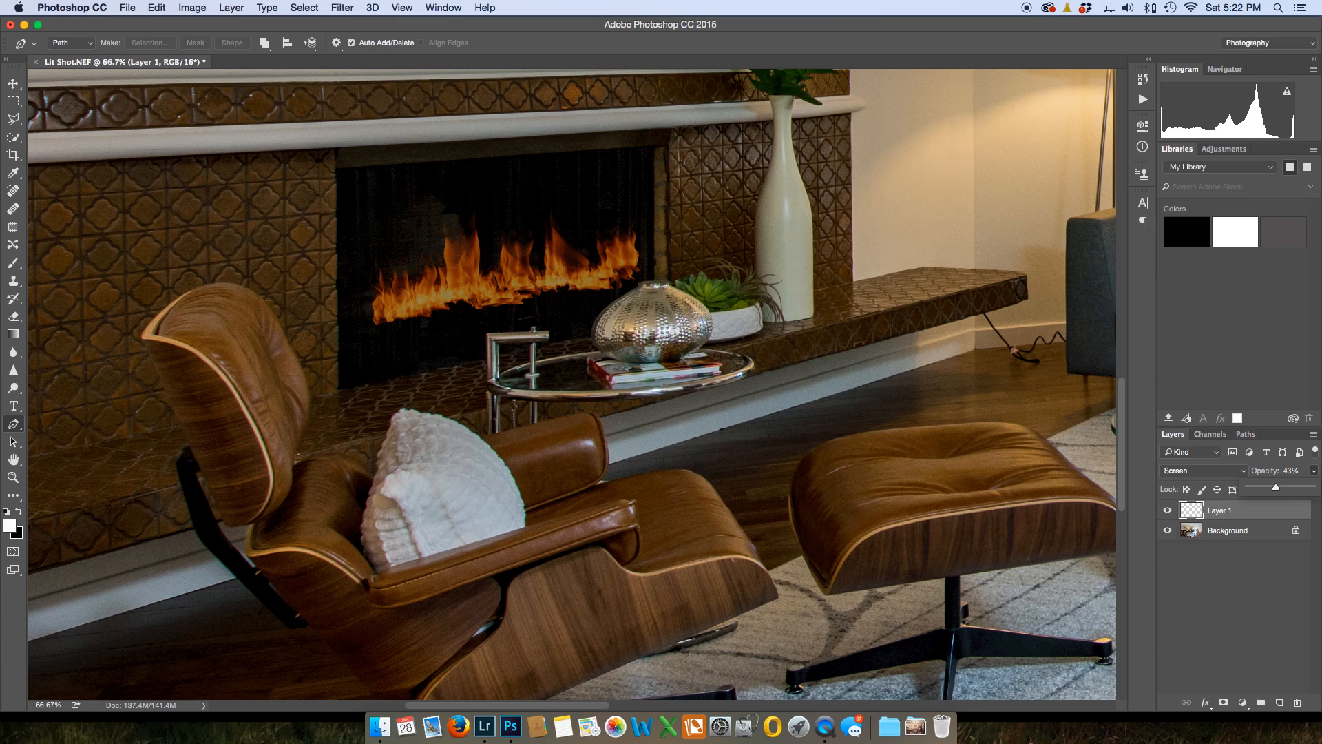
click(1298, 474)
click(1313, 490)
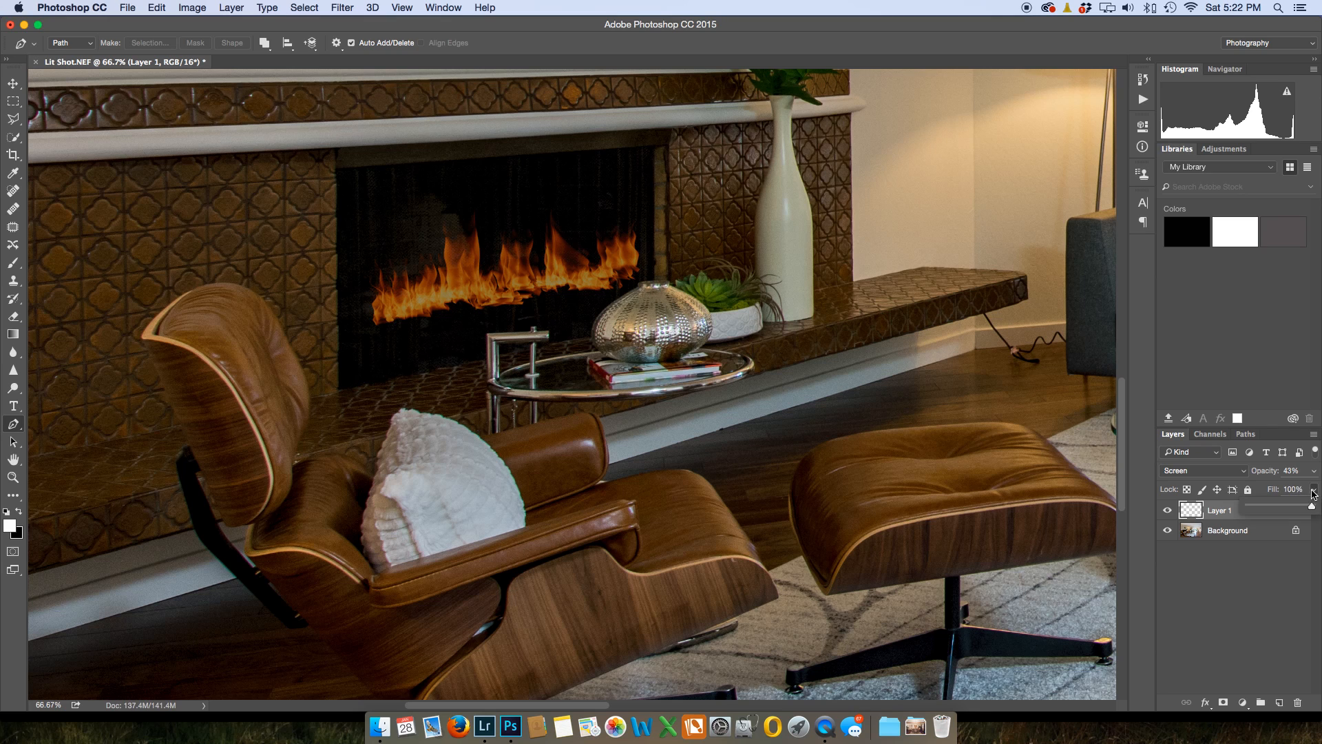
drag(1313, 508, 1295, 508)
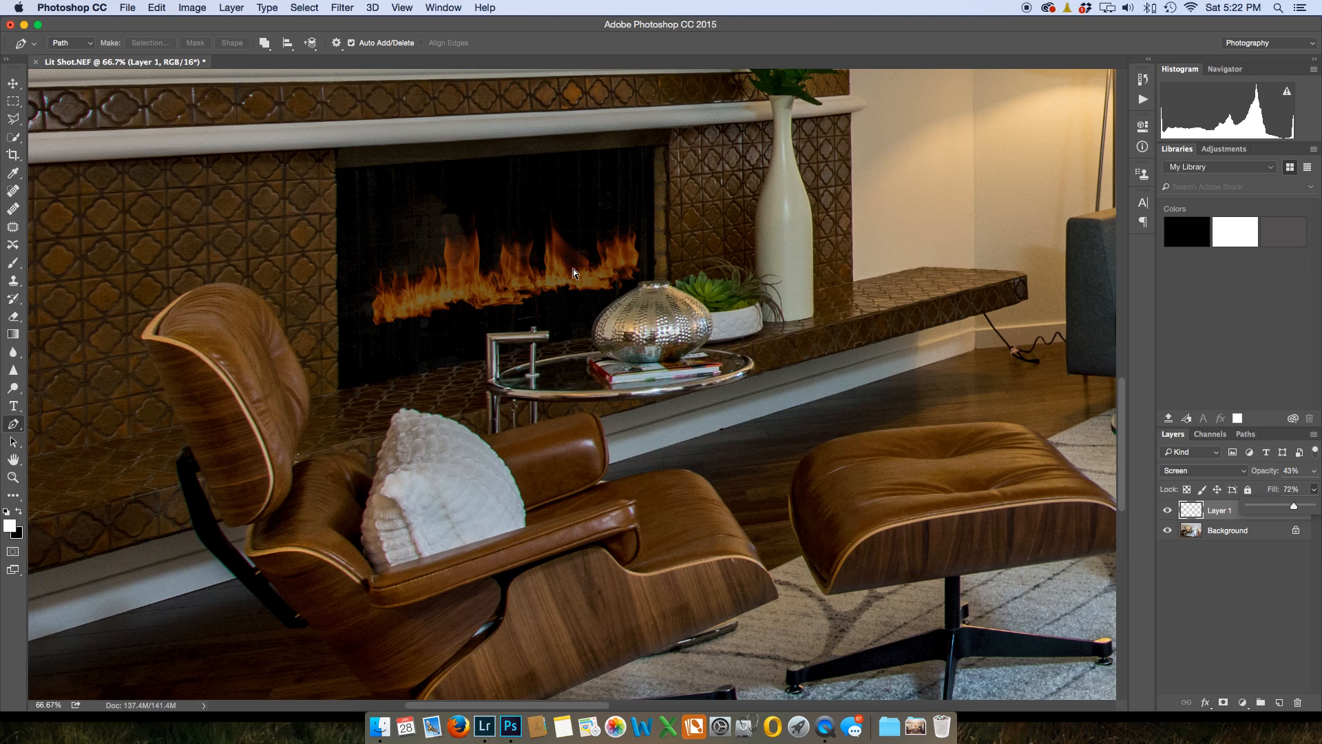
- Scale the flames to about 88.7% width and 85.5% height and shift them slightly up and left in the fireplace
key(super+t)
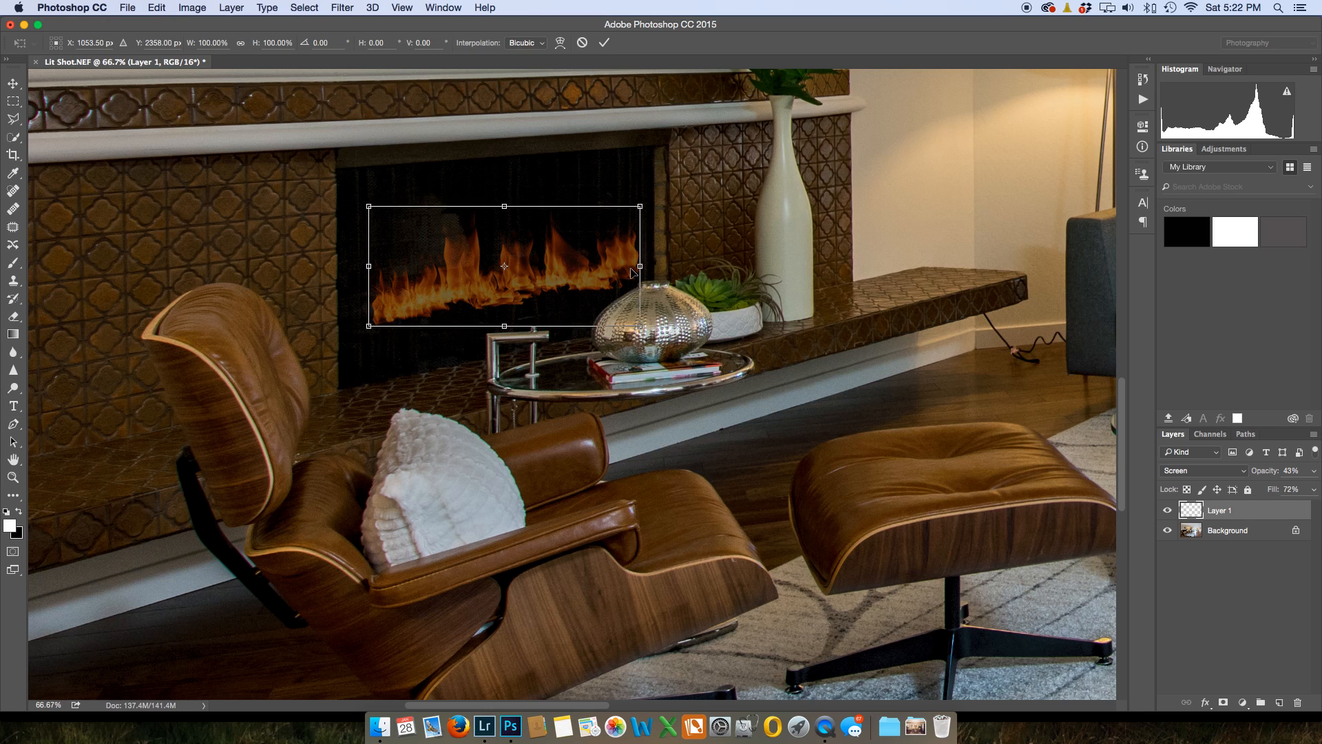
drag(640, 266, 615, 279)
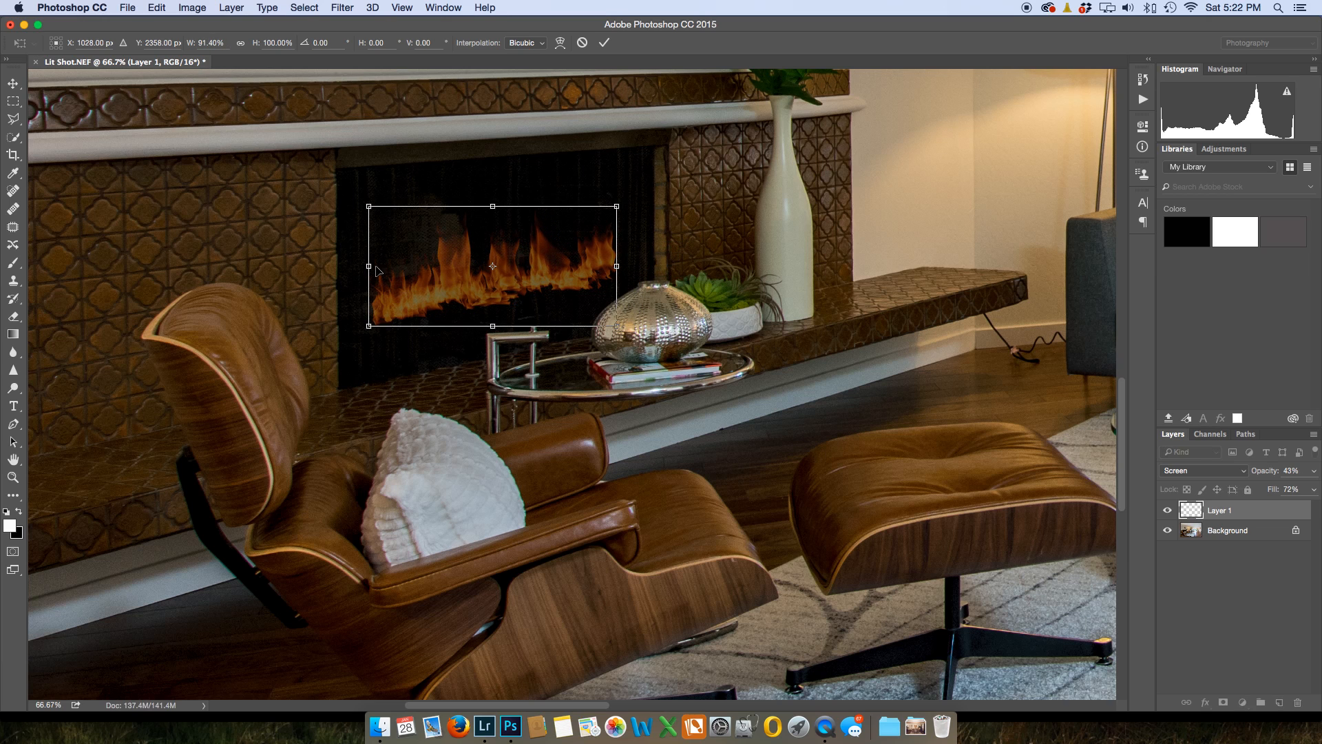
drag(493, 207, 497, 224)
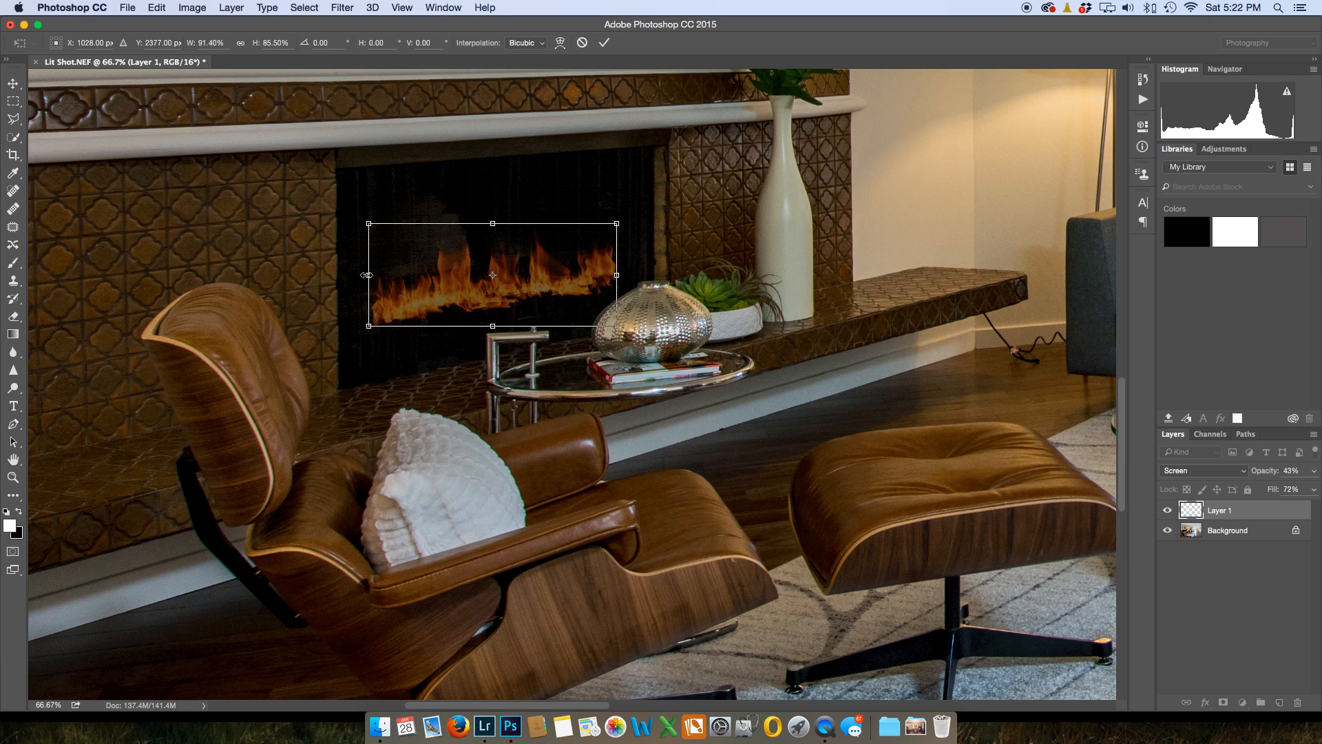
drag(369, 274, 374, 272)
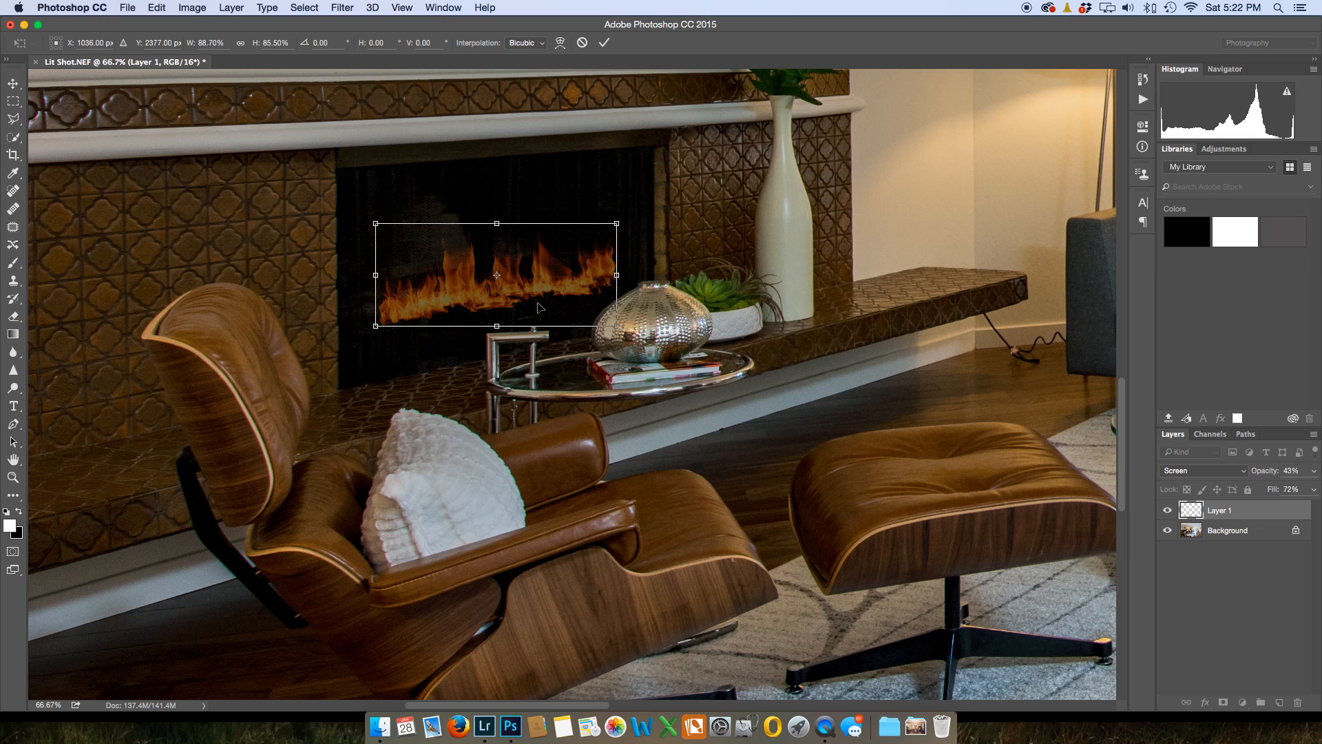
drag(541, 310, 539, 305)
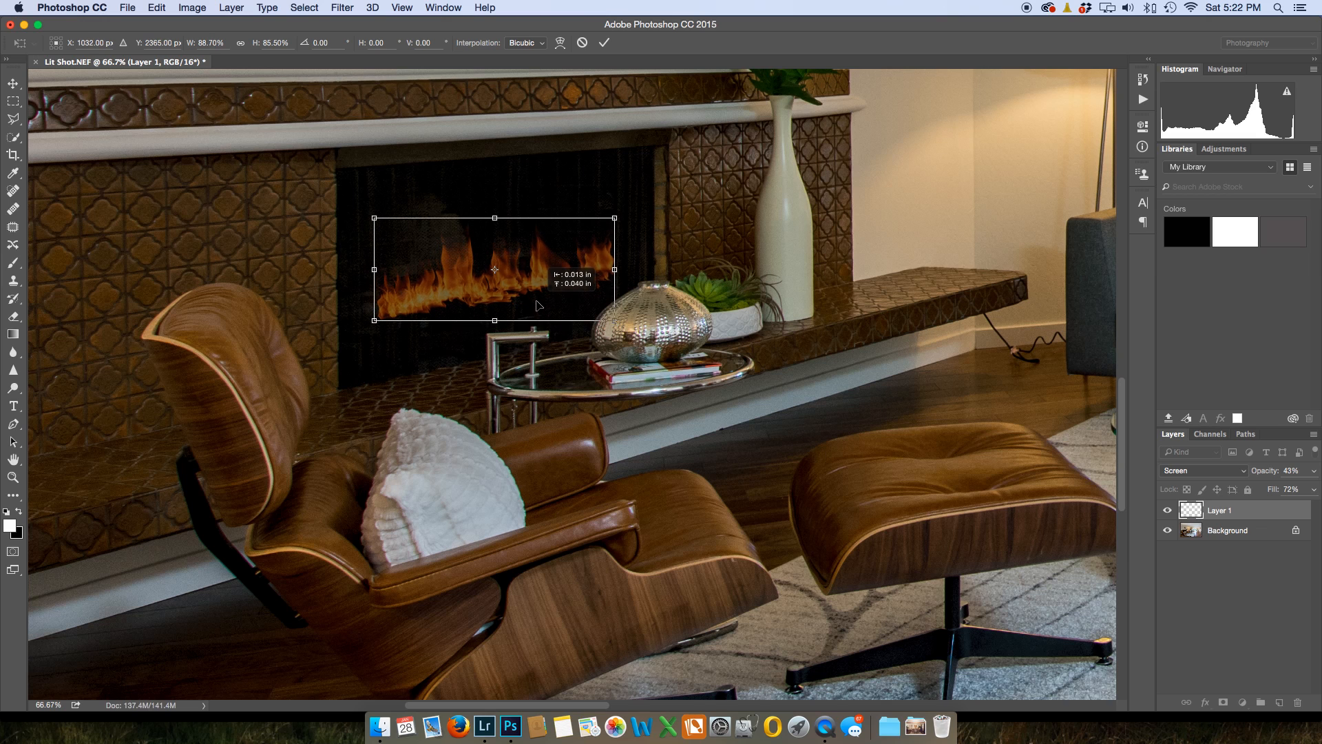
click(604, 42)
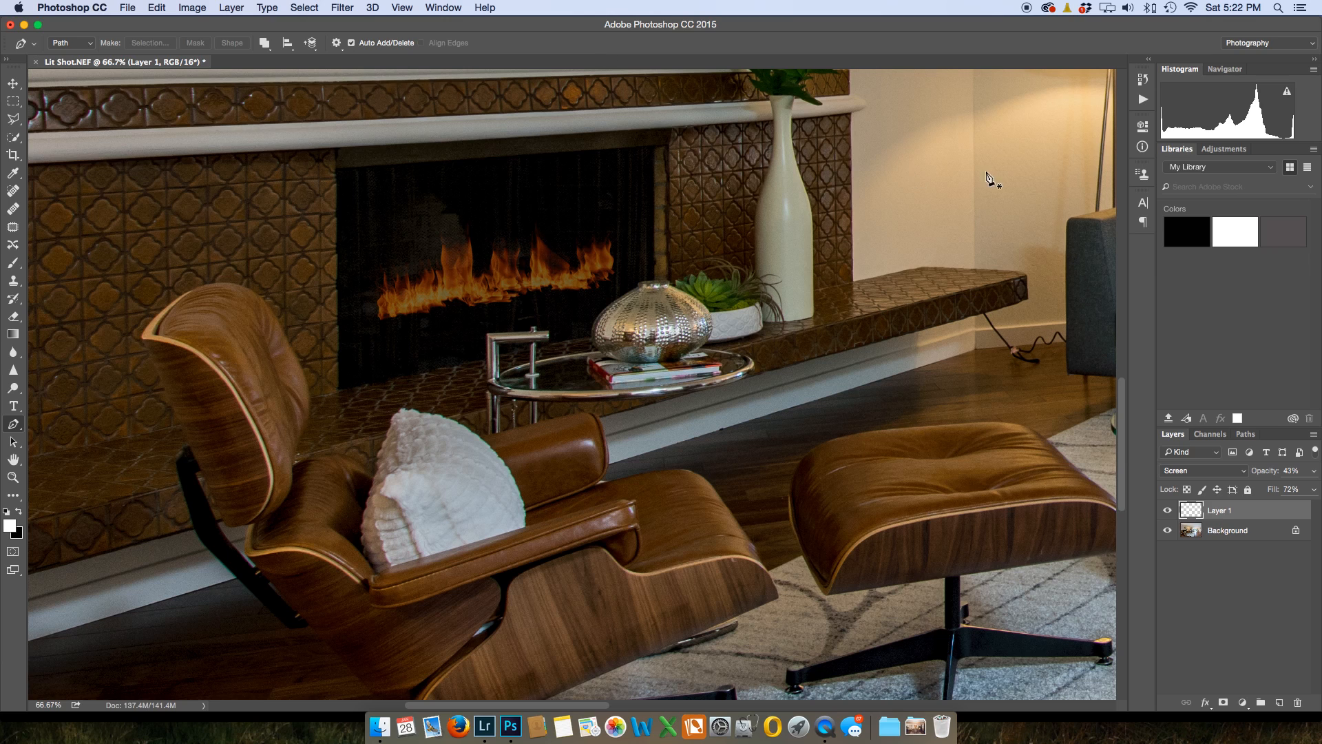
- Lower the flame layer's opacity to 39%, judging it against the whole living room image
key(super+minus)
key(super+minus)
key(super+minus)
key(super+minus)
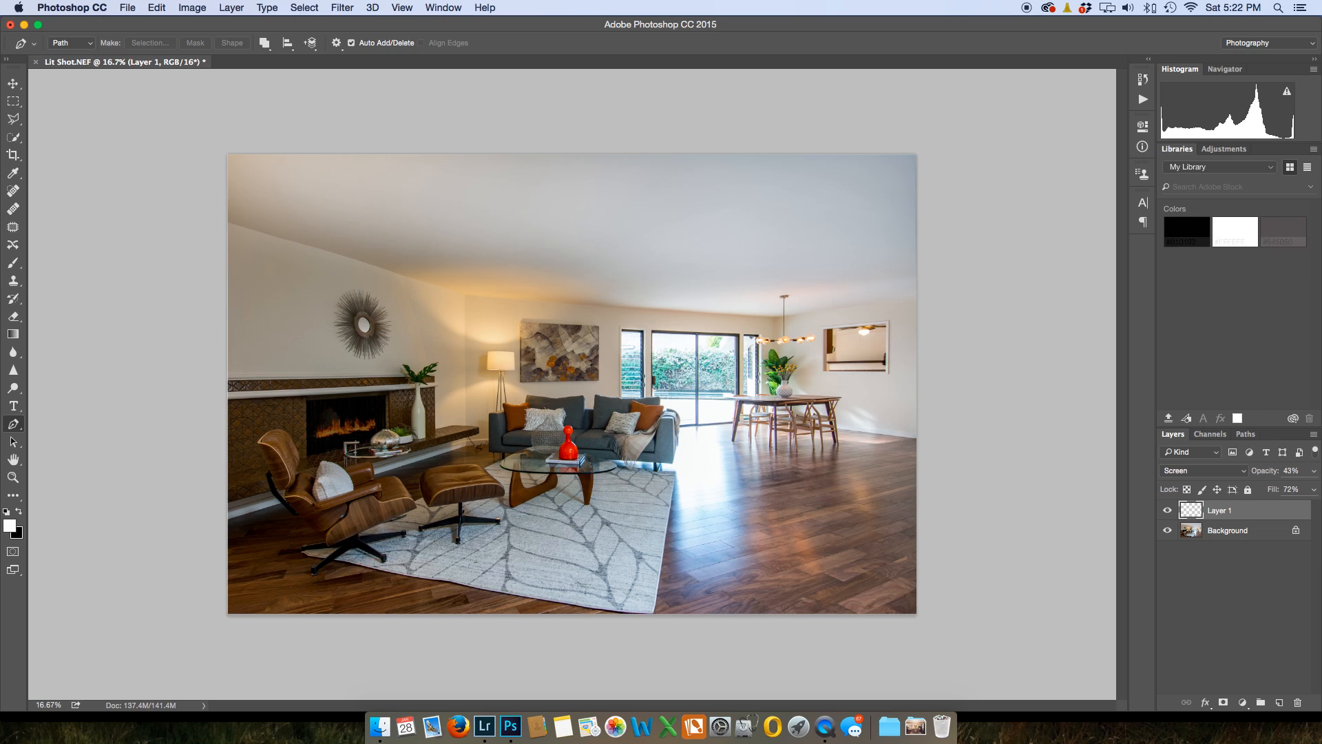
click(1313, 473)
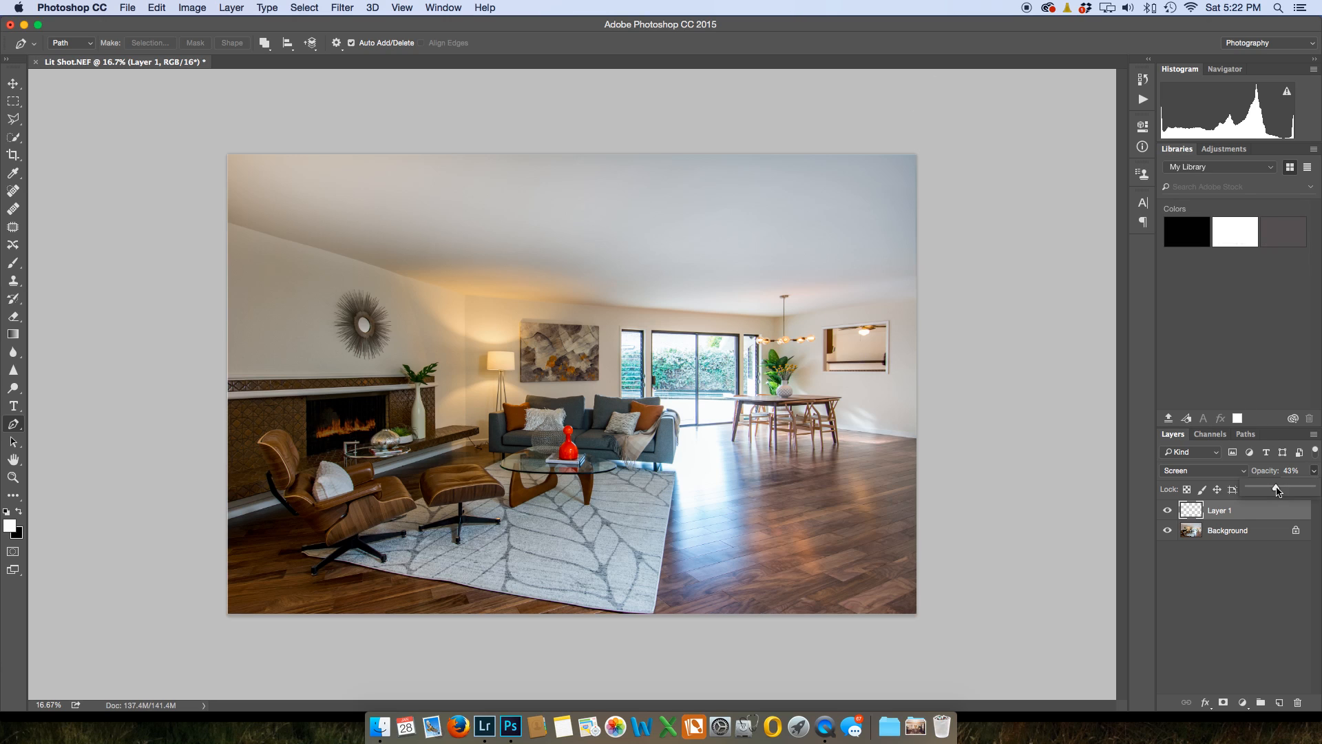
drag(1276, 488, 1274, 488)
- Nudge the flames slightly lower inside the fireplace opening
key(super+t)
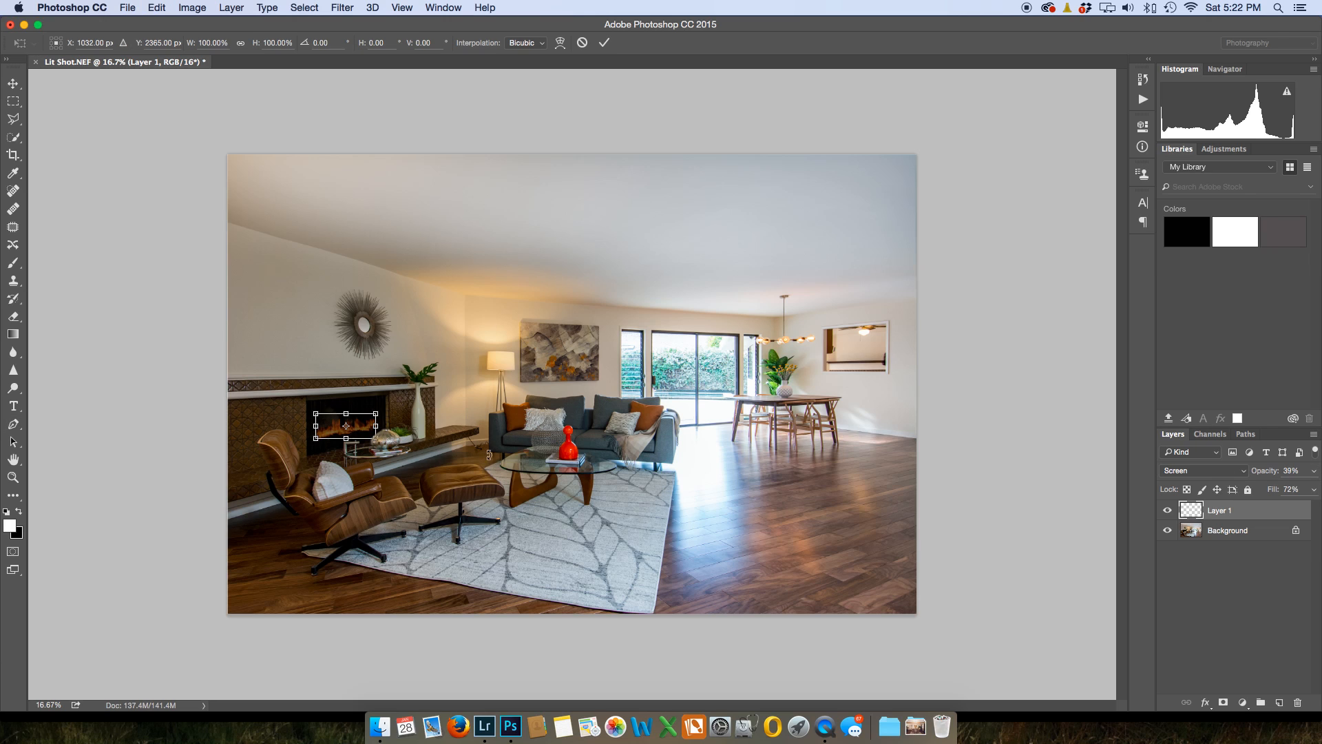
key(Down)
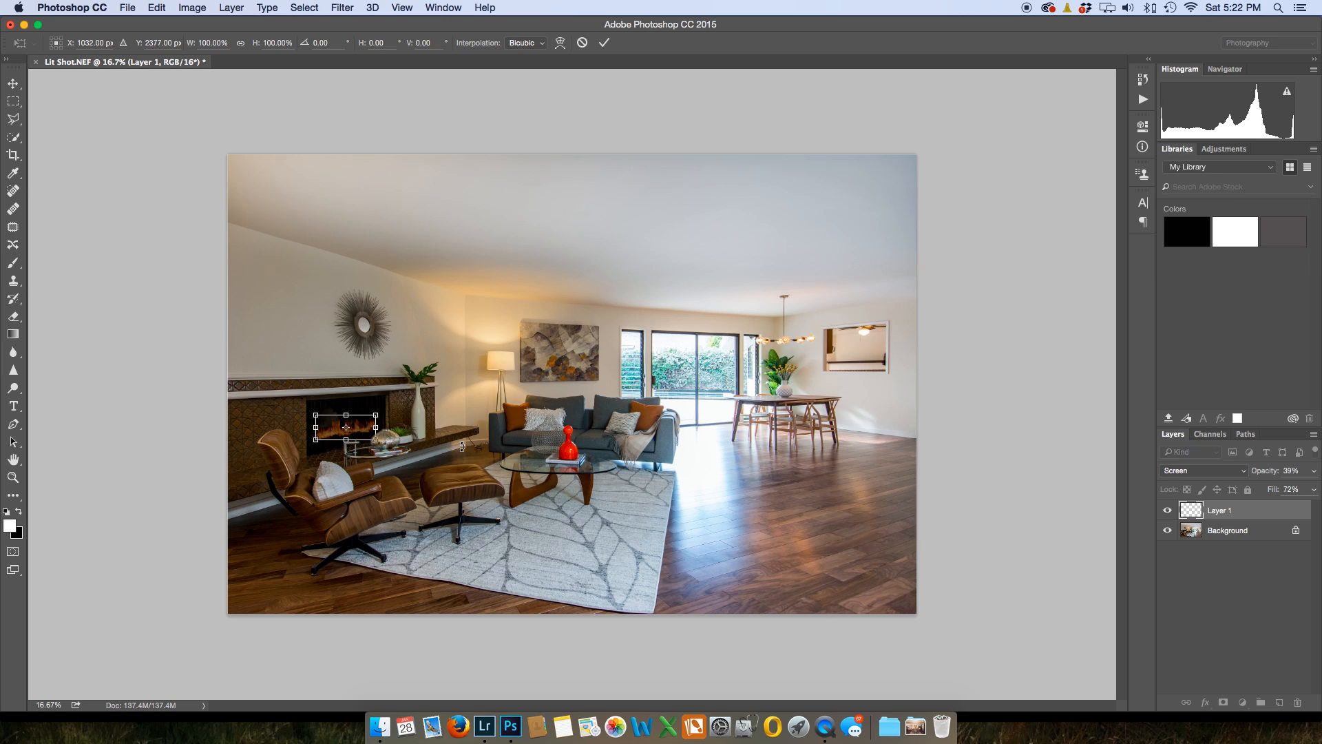
key(Down)
click(606, 44)
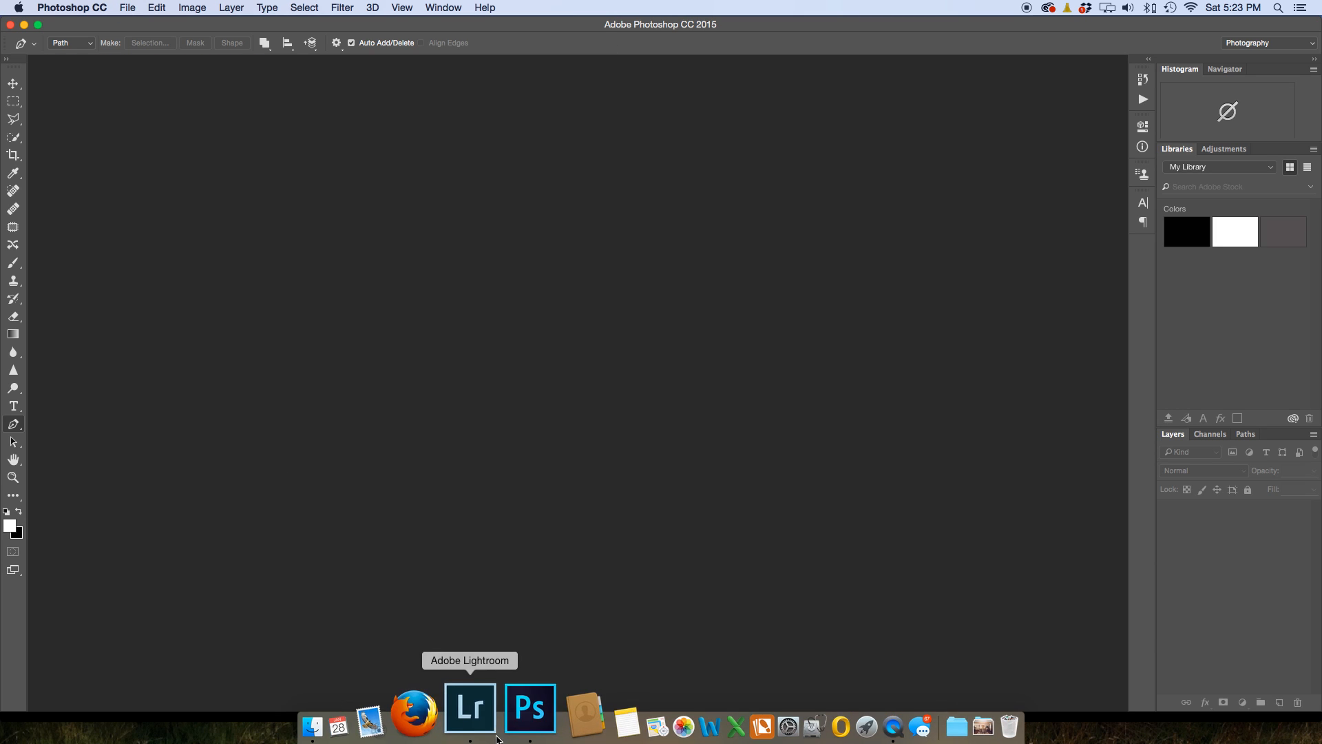
- Switch to Lightroom and apply the Z Final Bump preset to Ambient-Edit.tif
click(491, 714)
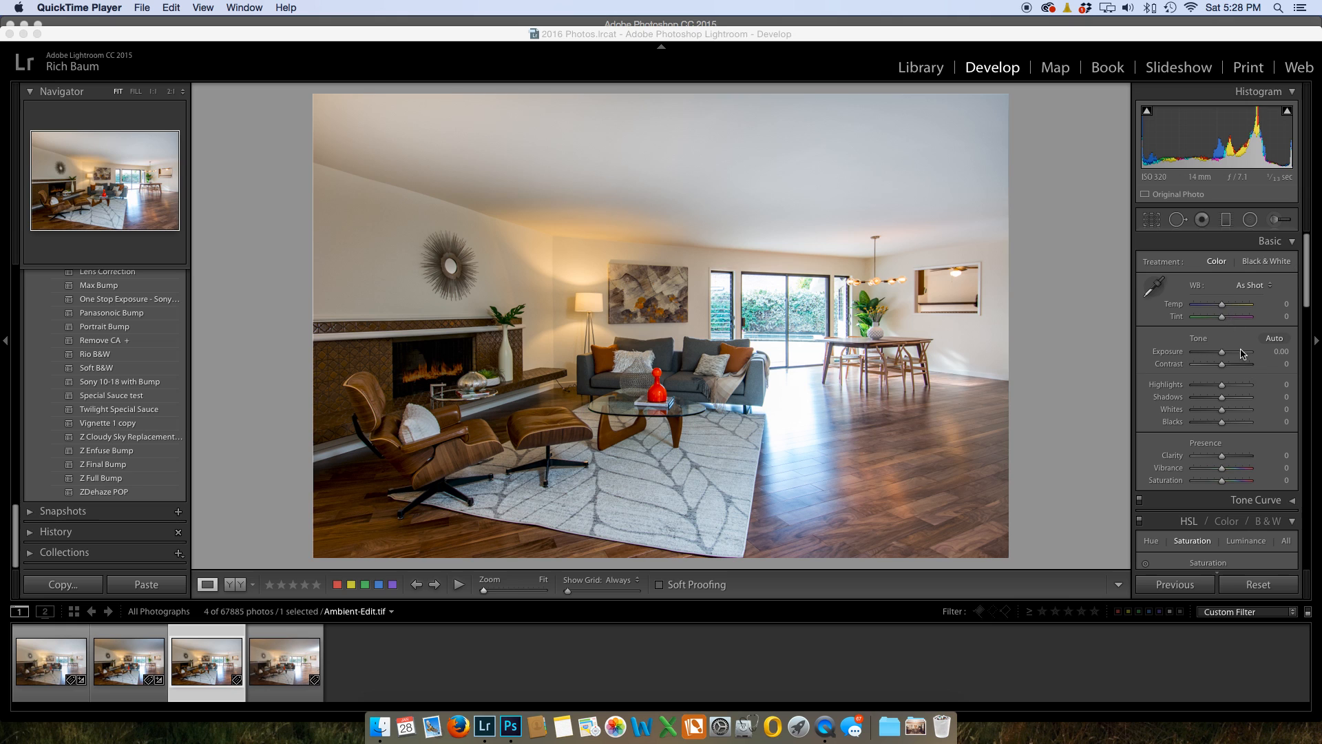
click(108, 466)
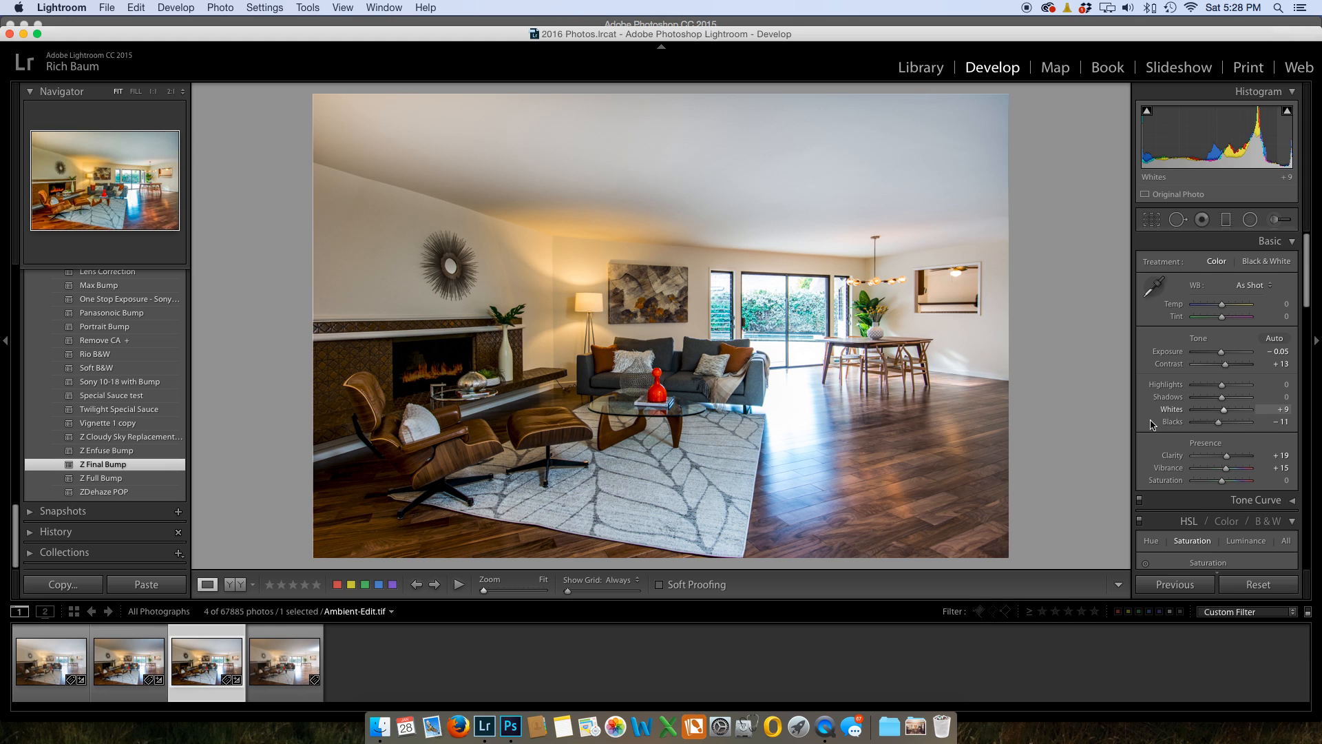
scroll(1219, 530, down, 10)
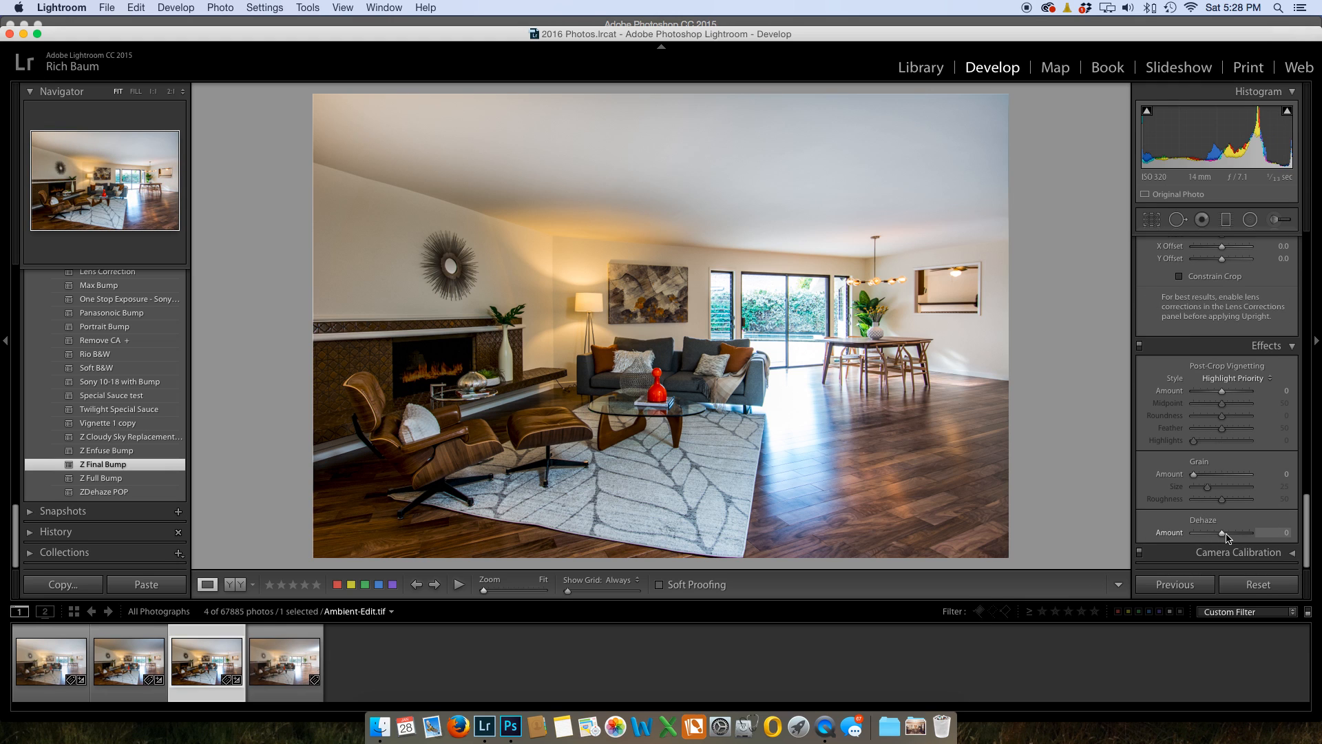
scroll(1219, 510, up, 10)
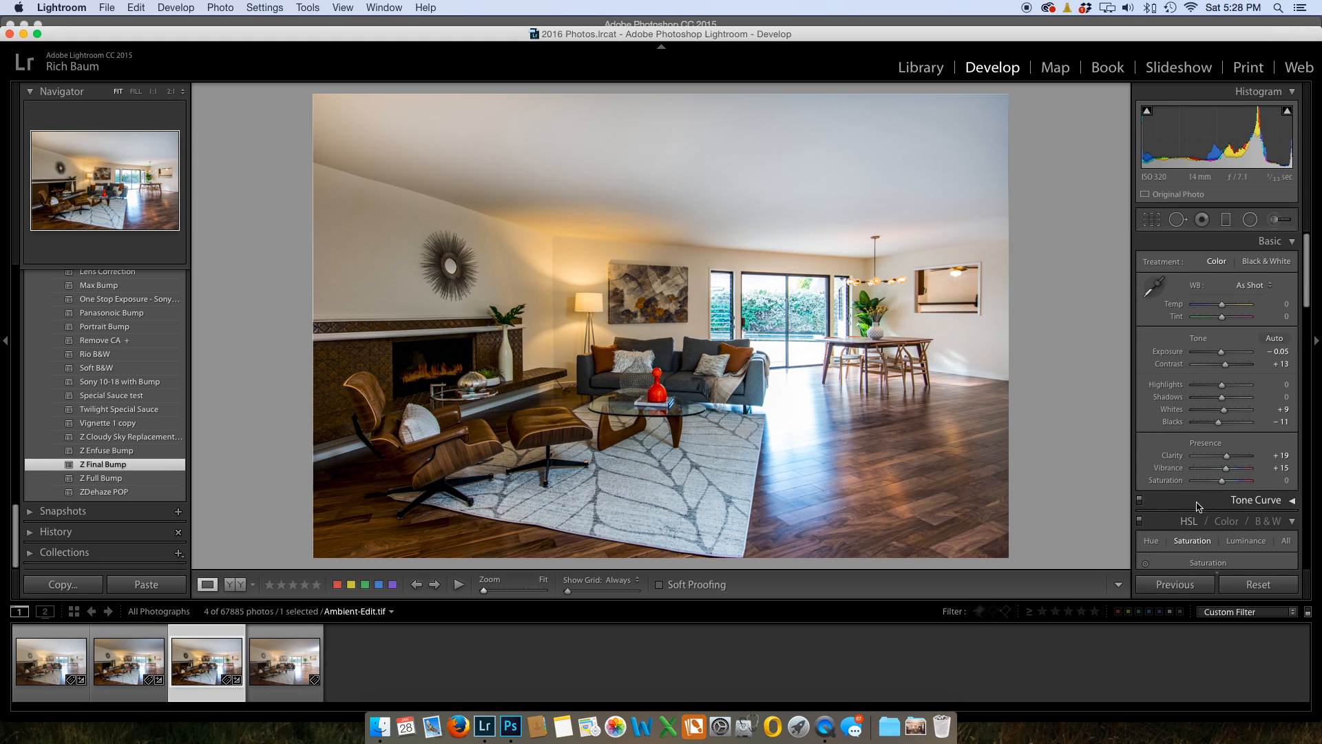
- Crop the living room photo tighter at its original aspect ratio, trimming the ceiling and both side edges
click(1151, 221)
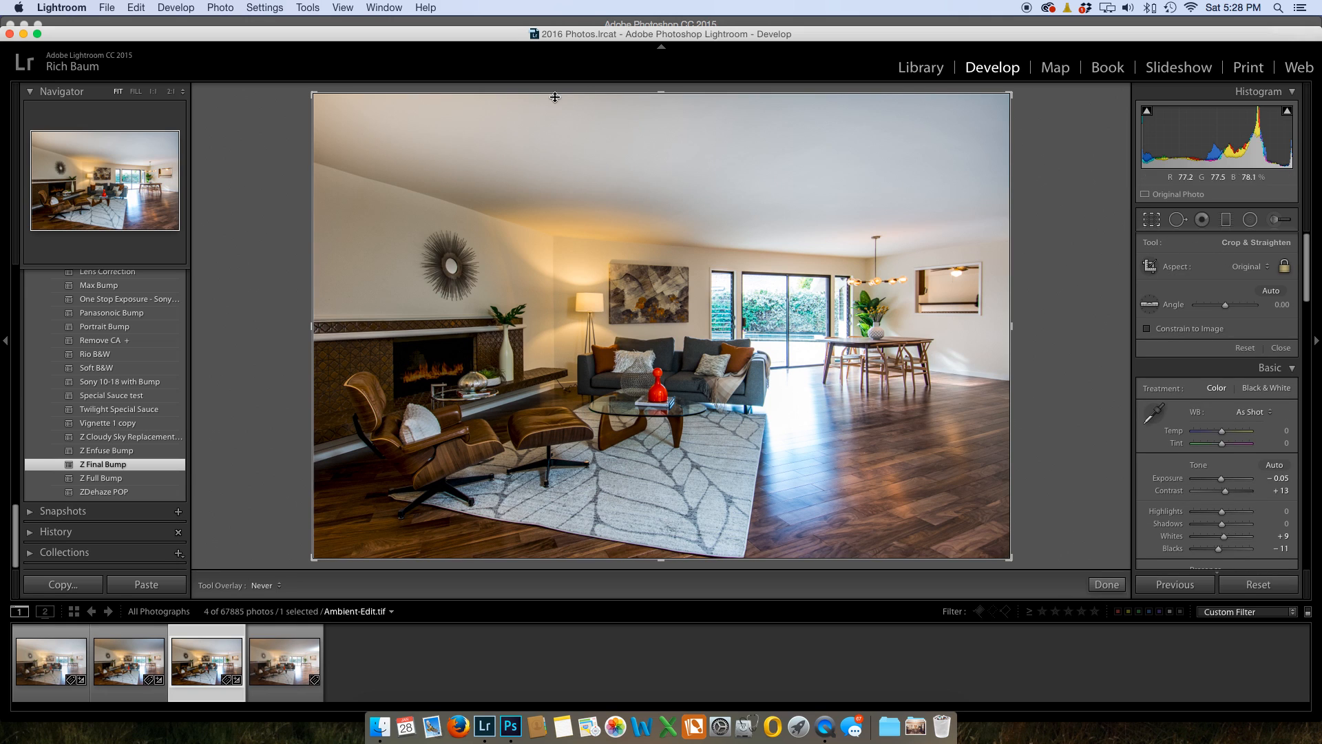
drag(314, 94, 323, 104)
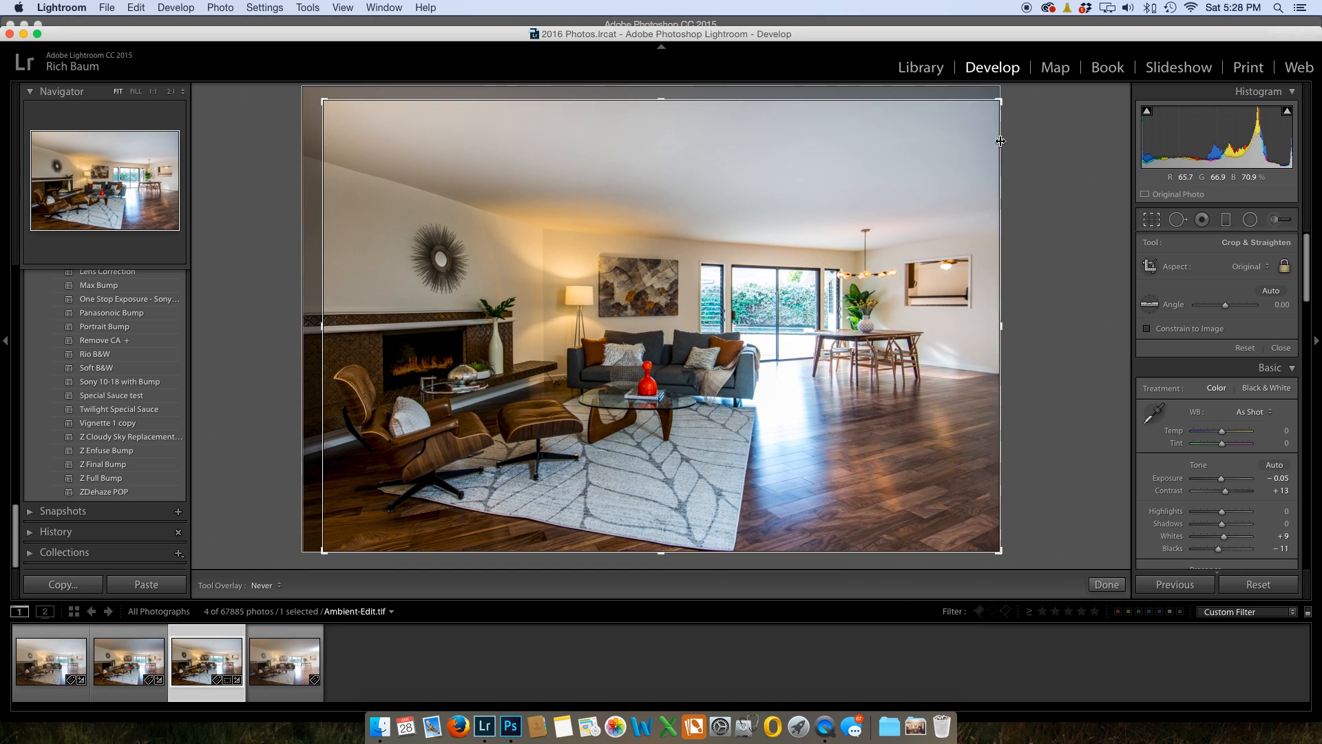
drag(1002, 106, 998, 106)
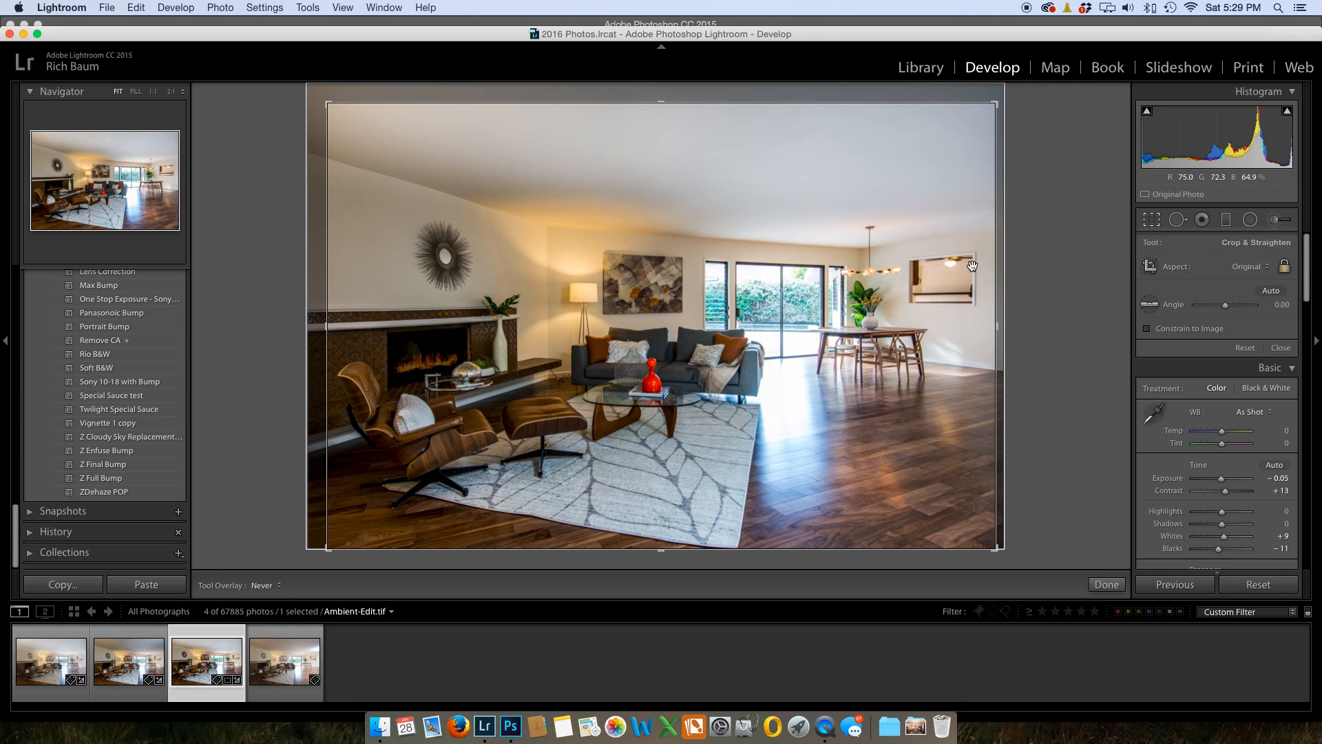
drag(996, 102, 993, 114)
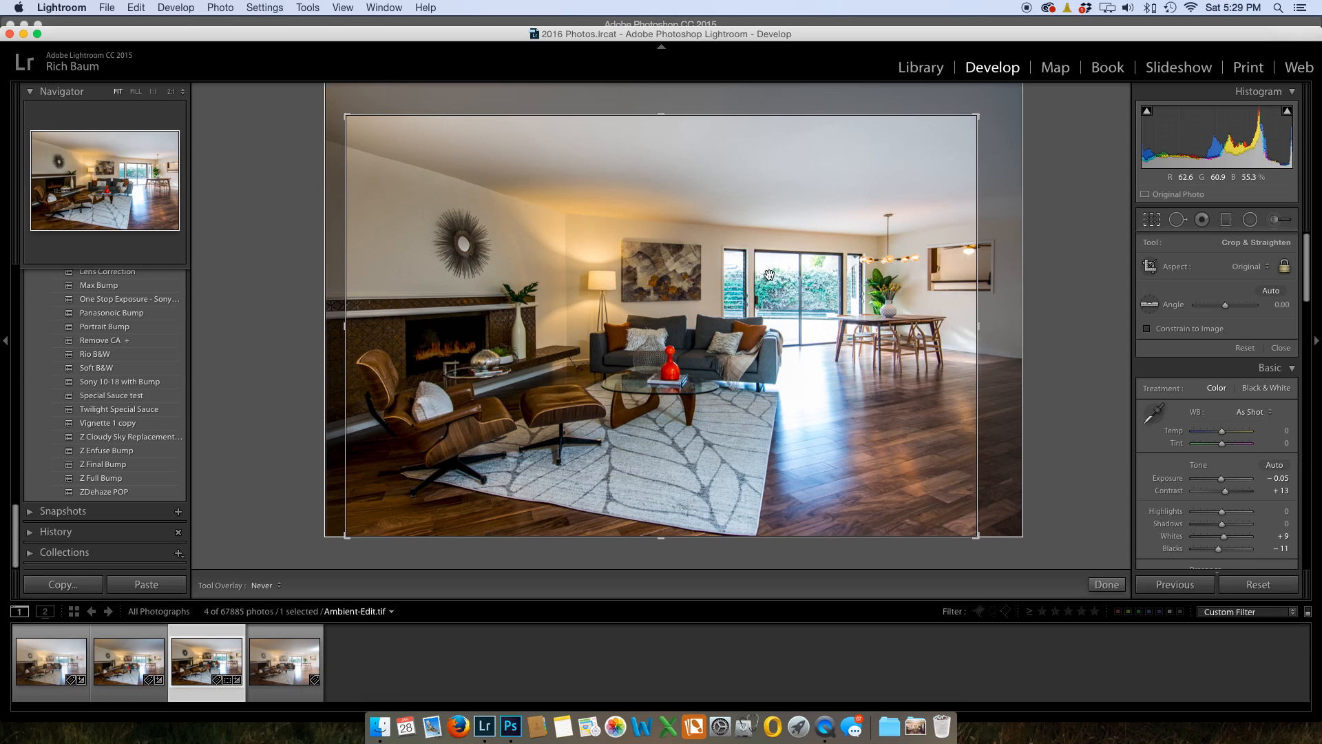
drag(981, 120, 983, 116)
key(Return)
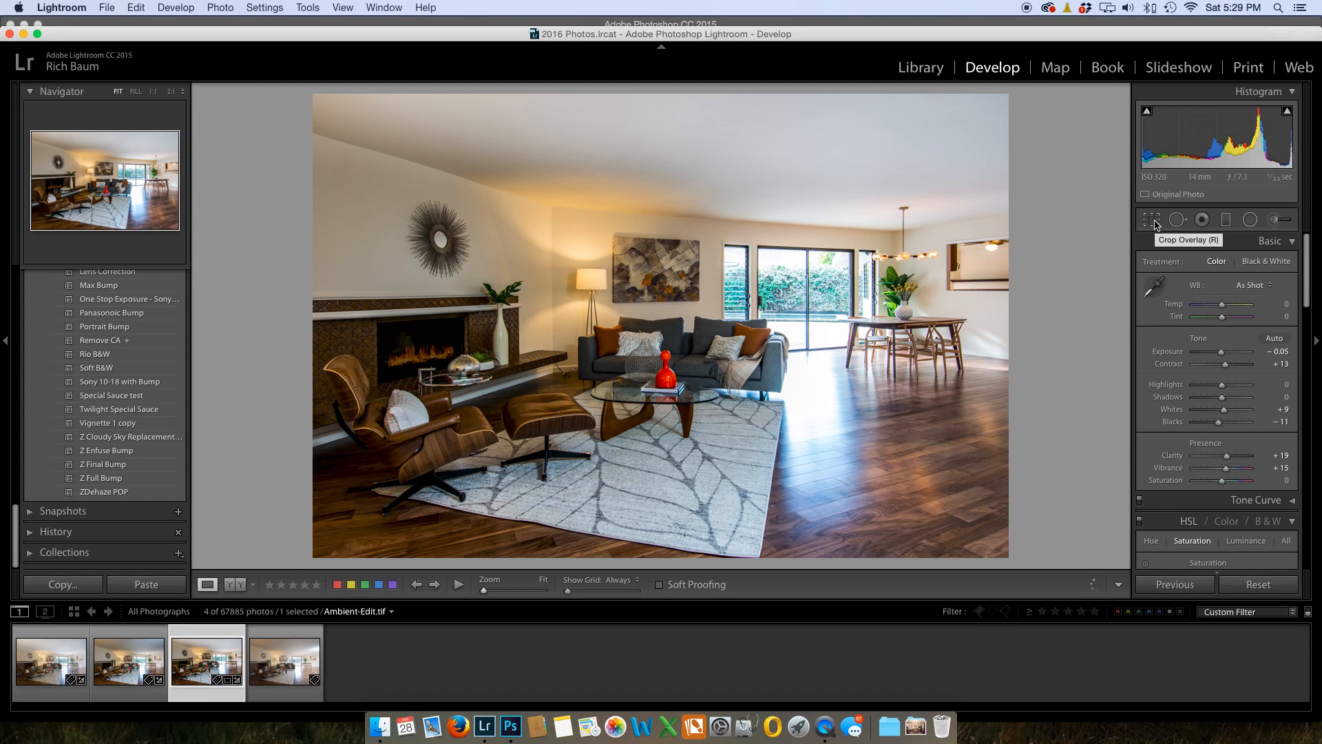
- Slightly reduce the yellow saturation in the photo and view the finished living room image full screen
scroll(1240, 393, down, 5)
scroll(1236, 398, up, 1)
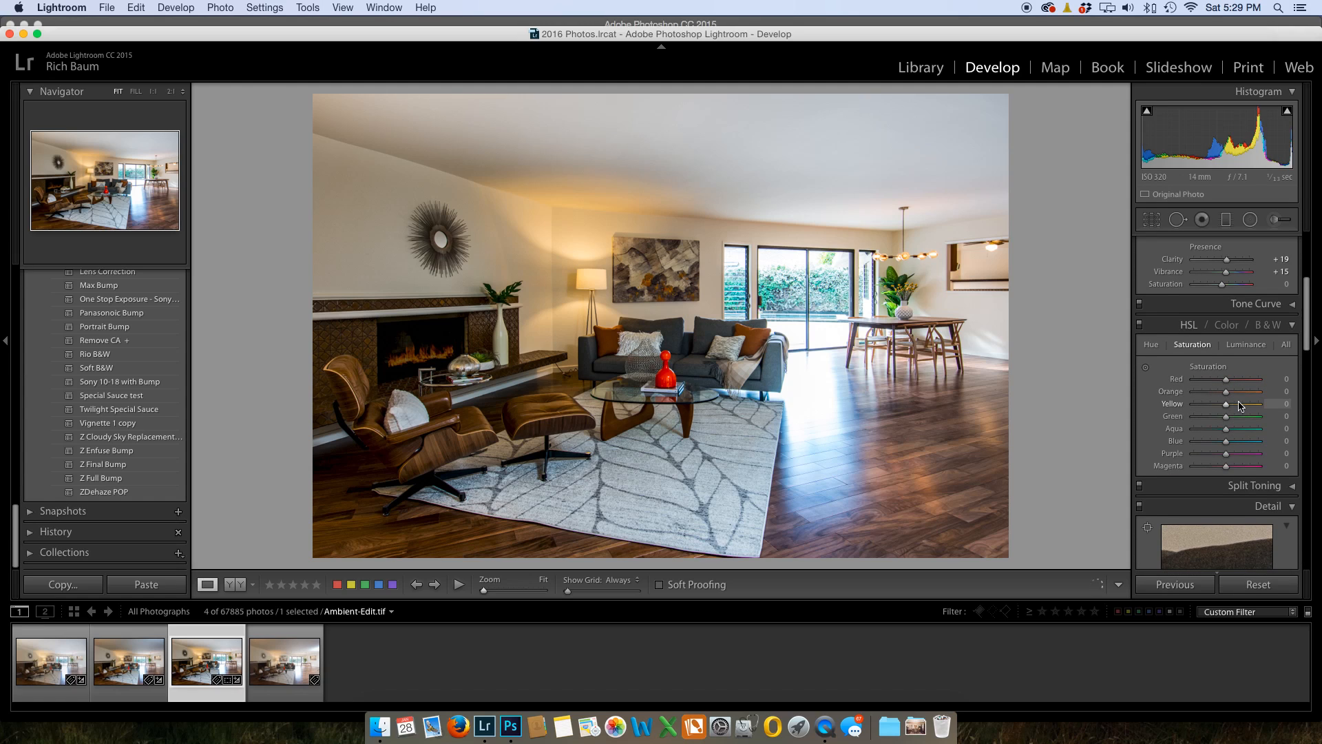
drag(1227, 407, 1214, 409)
double_click(1215, 408)
drag(1226, 404, 1223, 405)
scroll(1220, 392, up, 5)
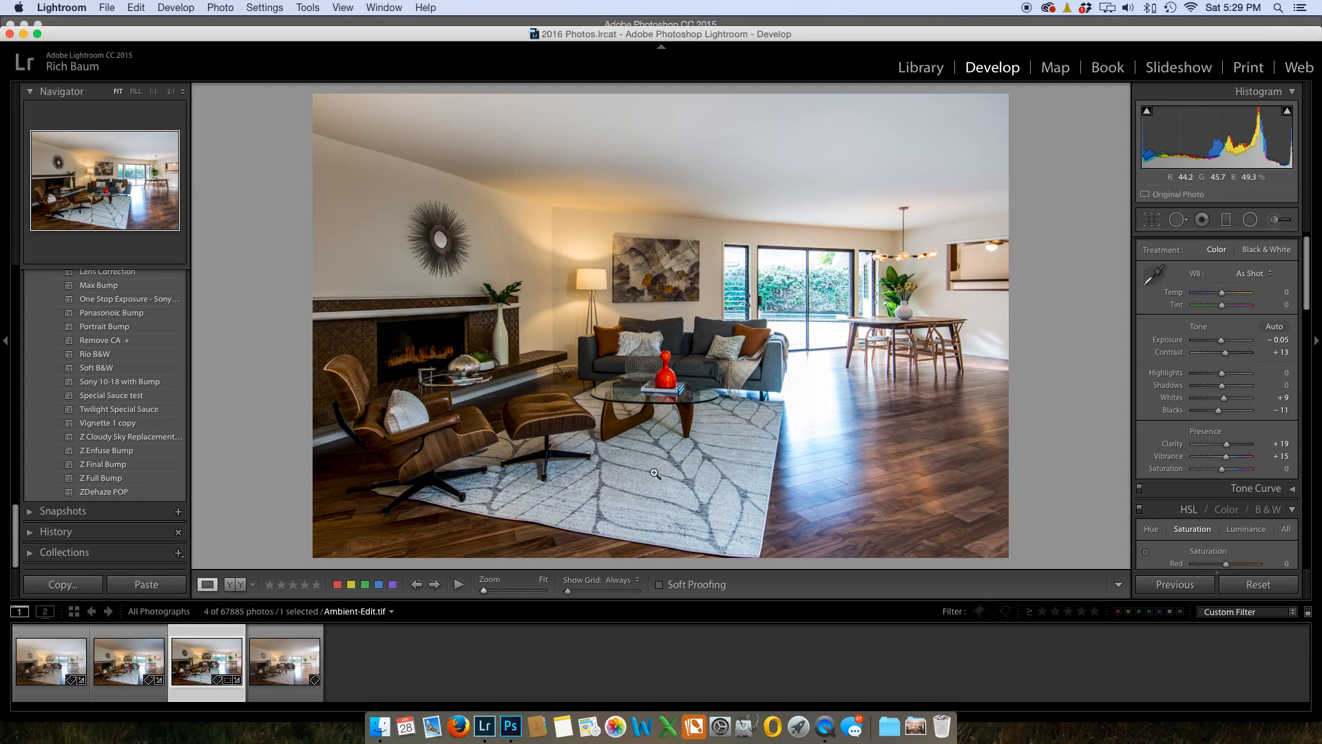
key(shift)
key(shift+f)
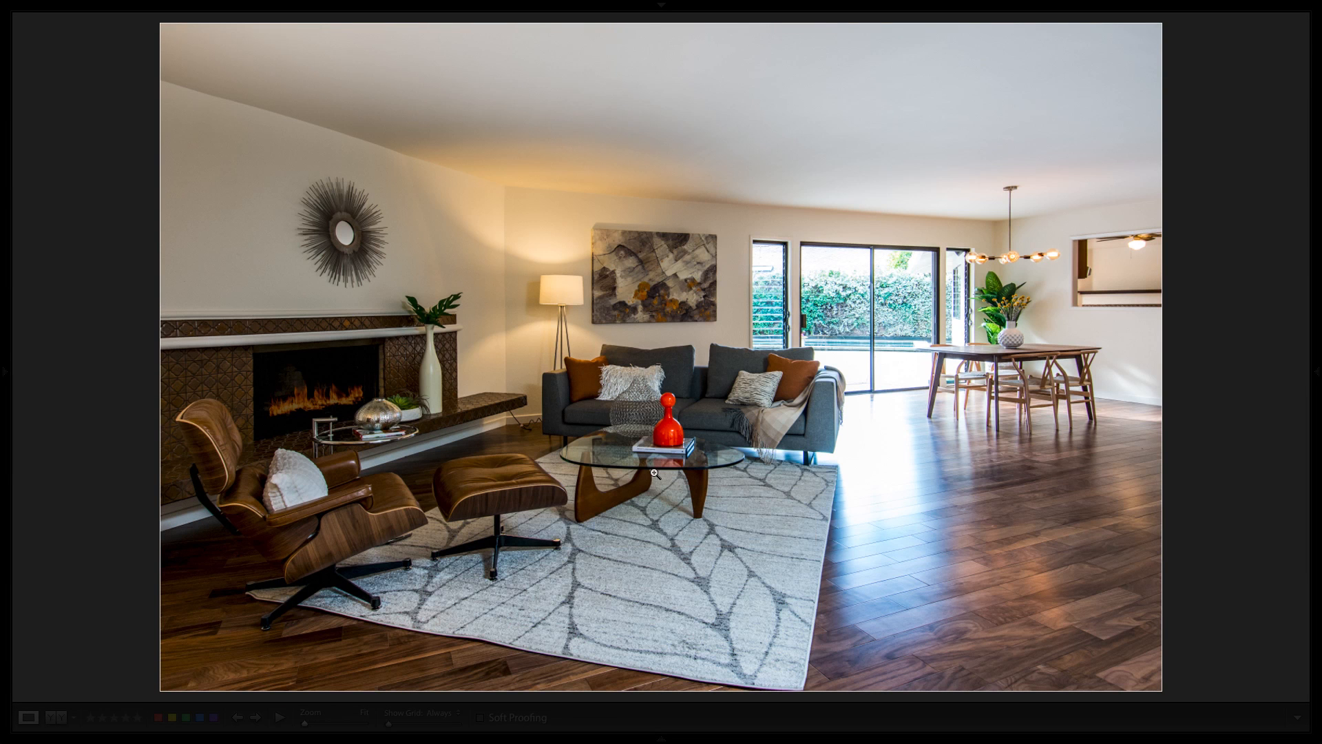